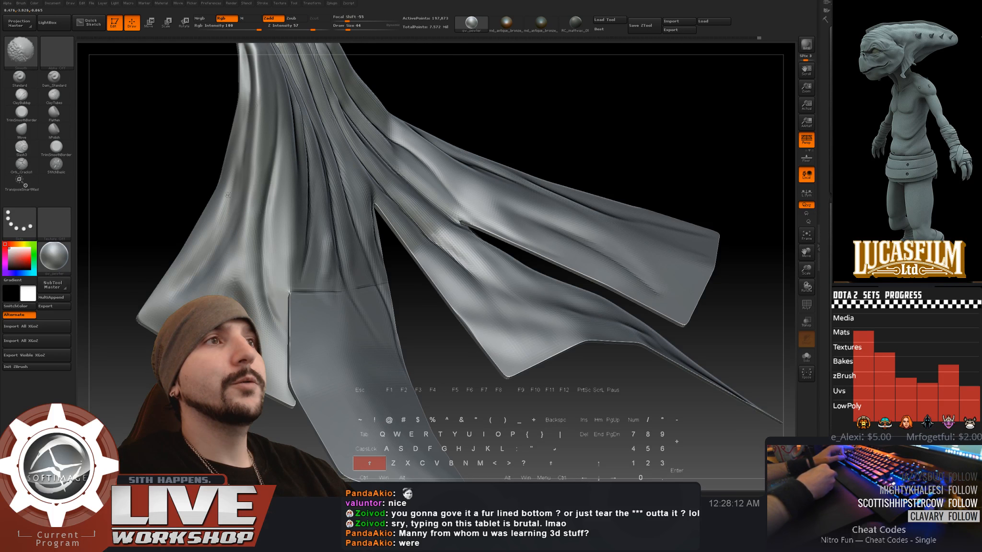
- Examine the full rider sculpt from behind, and switch to Softimage with the low-poly rider seen from the back
key(f)
drag(422, 129, 597, 224)
click(940, 240)
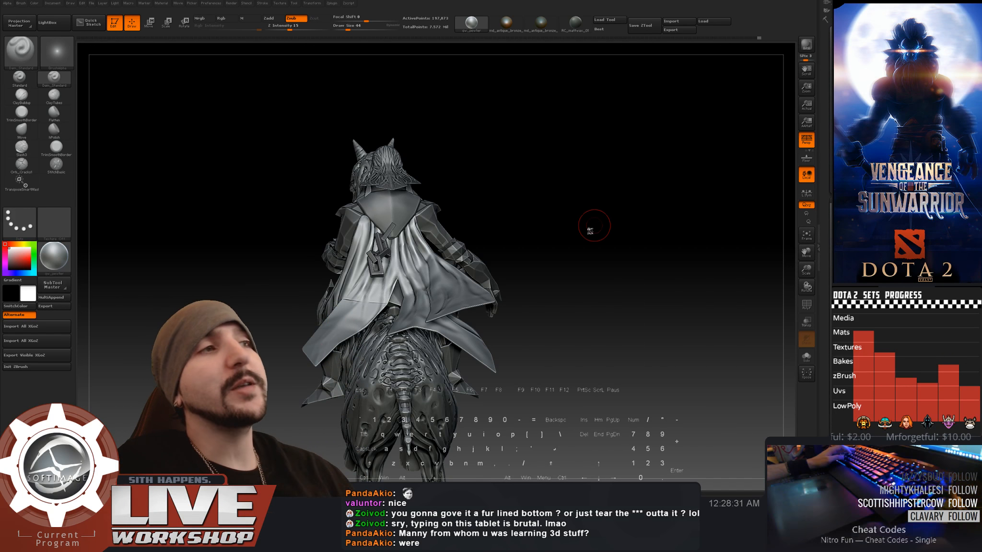
key(alt+Tab)
right_drag(416, 153, 337, 234)
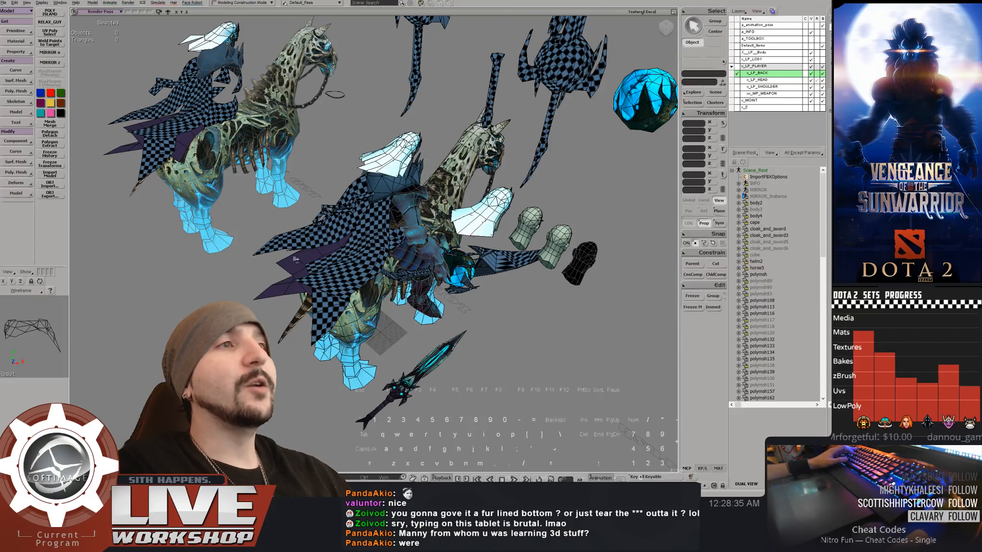
- Try pulling the purple cloth piece out from beneath the rider's cape, and undo the change
right_drag(296, 260, 296, 277)
click(296, 277)
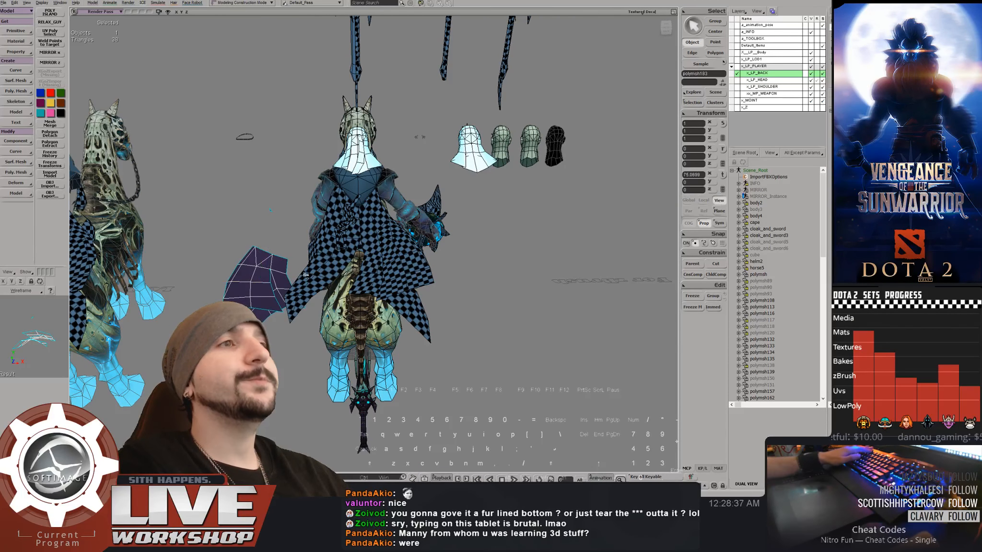
scroll(307, 276, up, 3)
key(ctrl+z)
- Move the cape sideways off the rider and examine the body and cloth pieces it was covering
click(395, 282)
key(a)
drag(380, 275, 616, 273)
right_drag(384, 283, 342, 211)
key(space)
scroll(364, 267, up, 2)
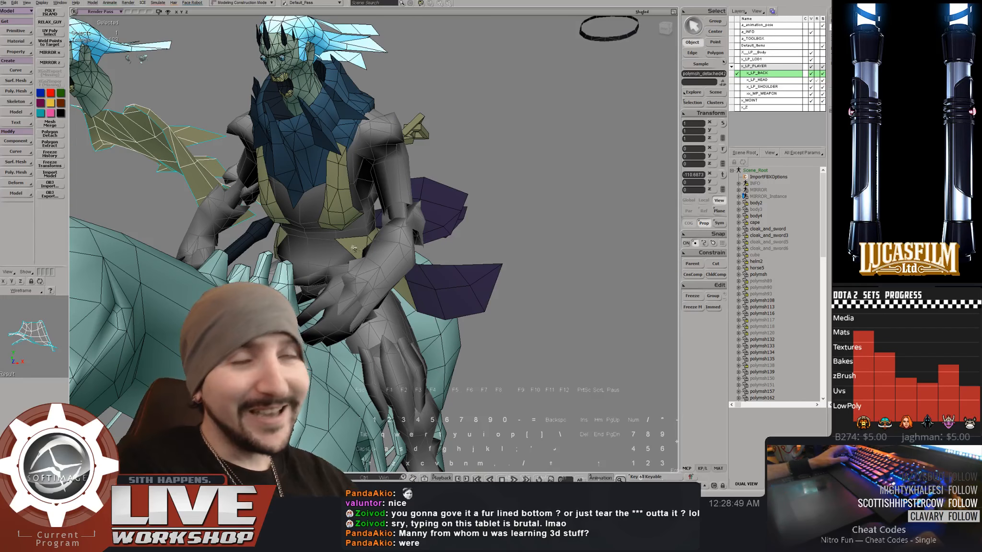
right_drag(340, 228, 288, 109)
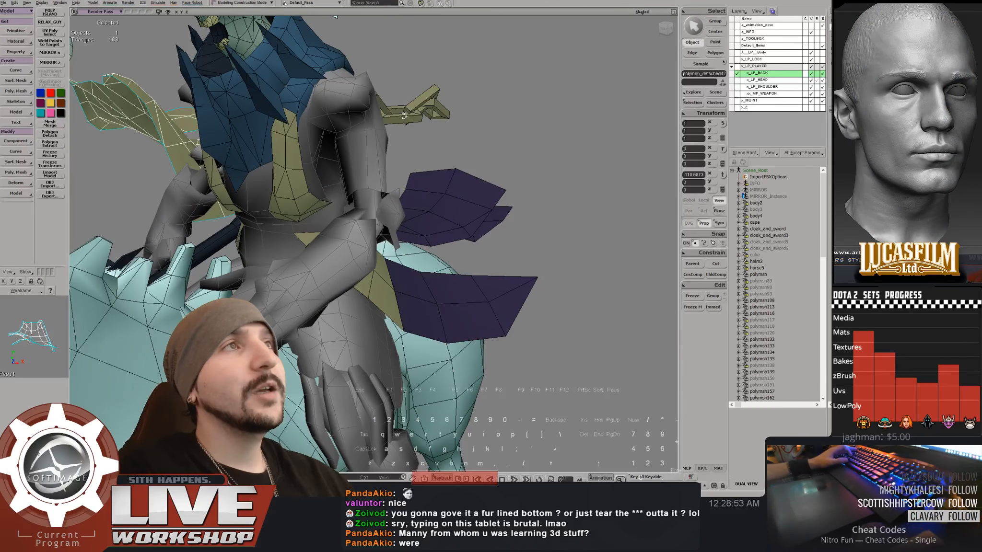
right_drag(405, 116, 486, 149)
middle_drag(487, 148, 385, 170)
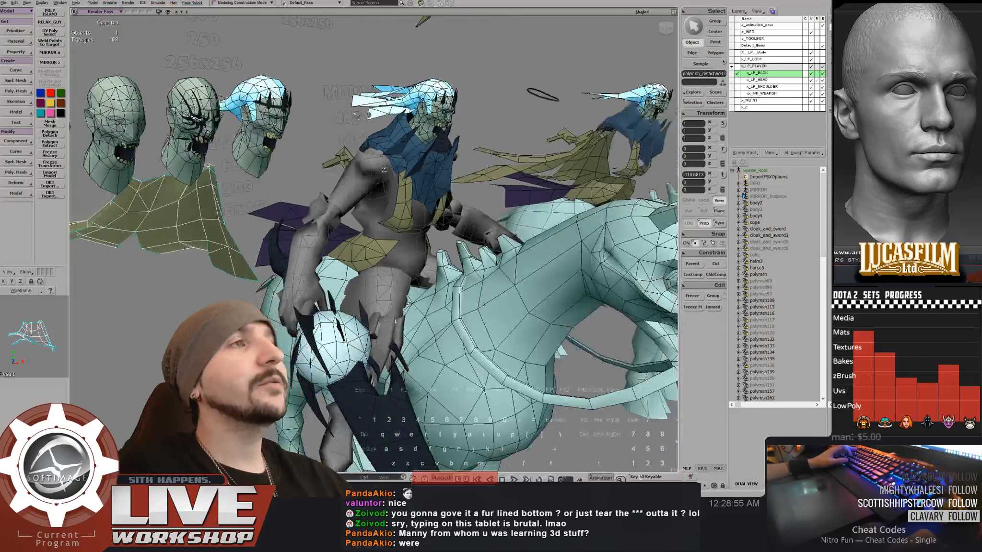
right_drag(385, 170, 327, 186)
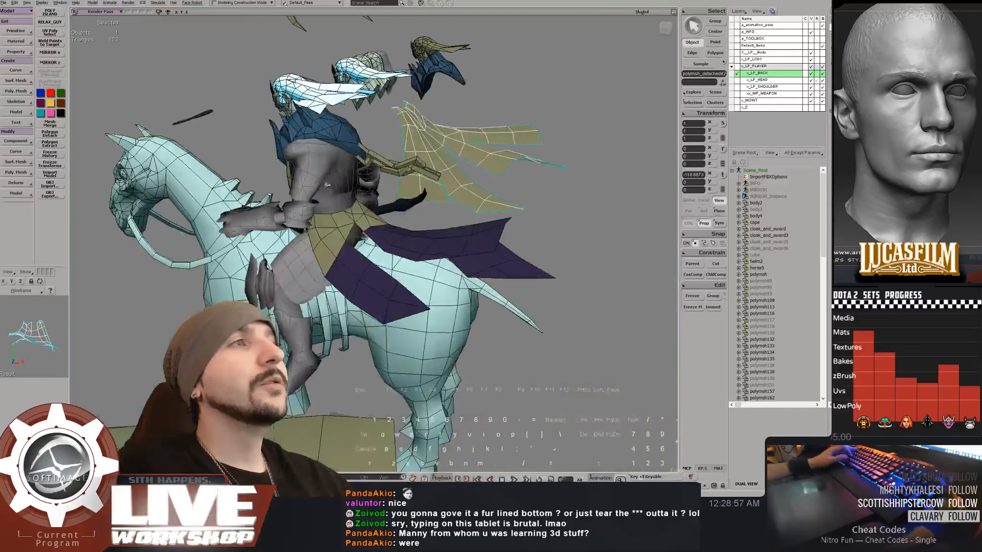
- With the cape back on the rider, give the cape and the front cloth flaps the purple material
key(F4)
shift+click(318, 234)
right_drag(318, 234, 526, 207)
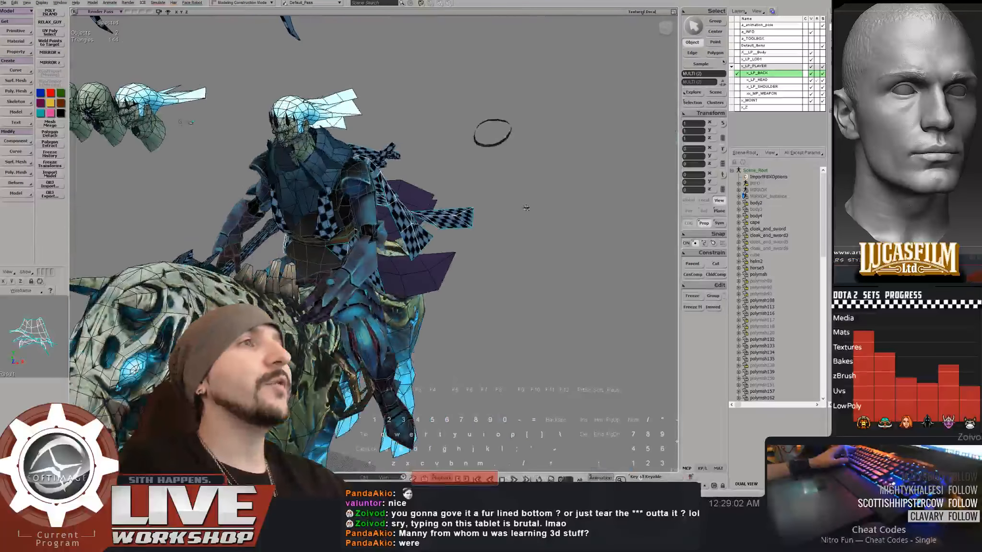
scroll(374, 242, down, 5)
scroll(374, 242, up, 2)
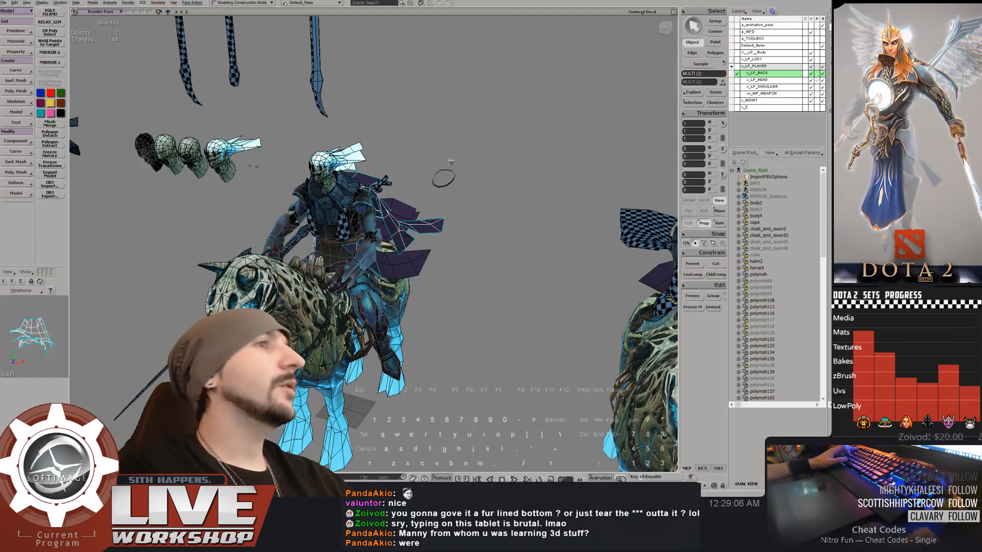
click(451, 162)
right_drag(393, 192, 354, 217)
scroll(322, 211, up, 2)
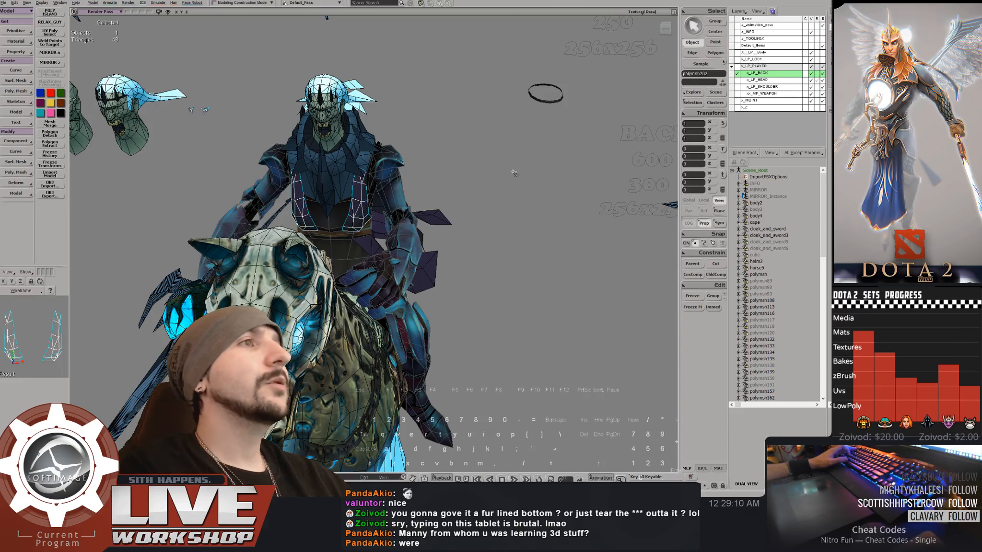
- Select the sword on the rider's back and give it the dark blue material
right_drag(515, 173, 396, 192)
click(403, 185)
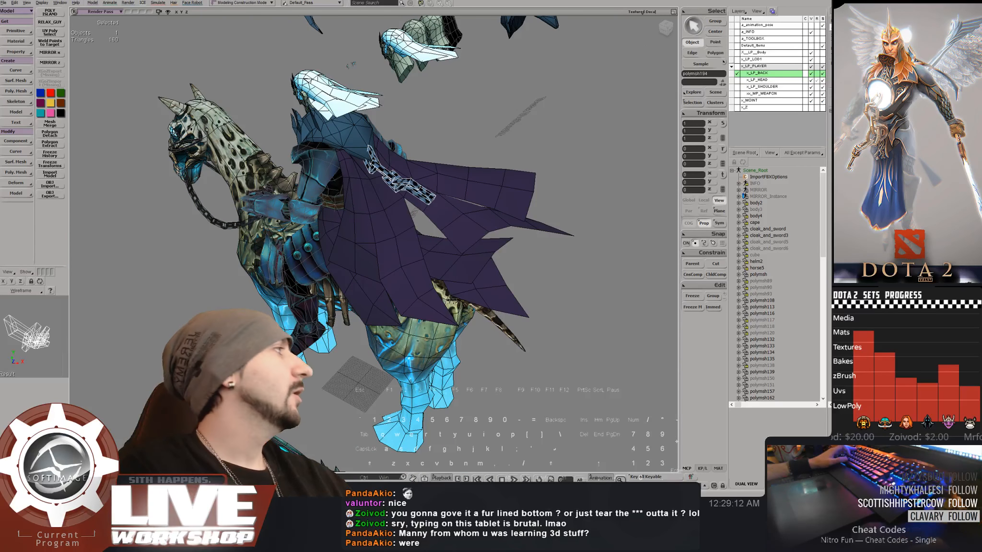
right_drag(483, 170, 336, 181)
scroll(336, 181, down, 3)
- In wireframe display, select all the heads in the row of variants and move them farther from the rider
key(F2)
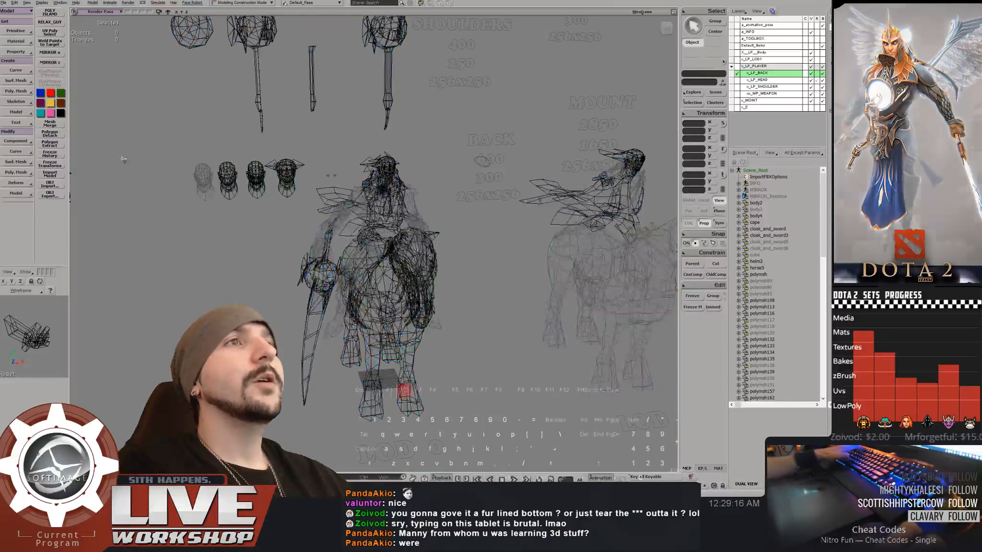
drag(243, 159, 273, 173)
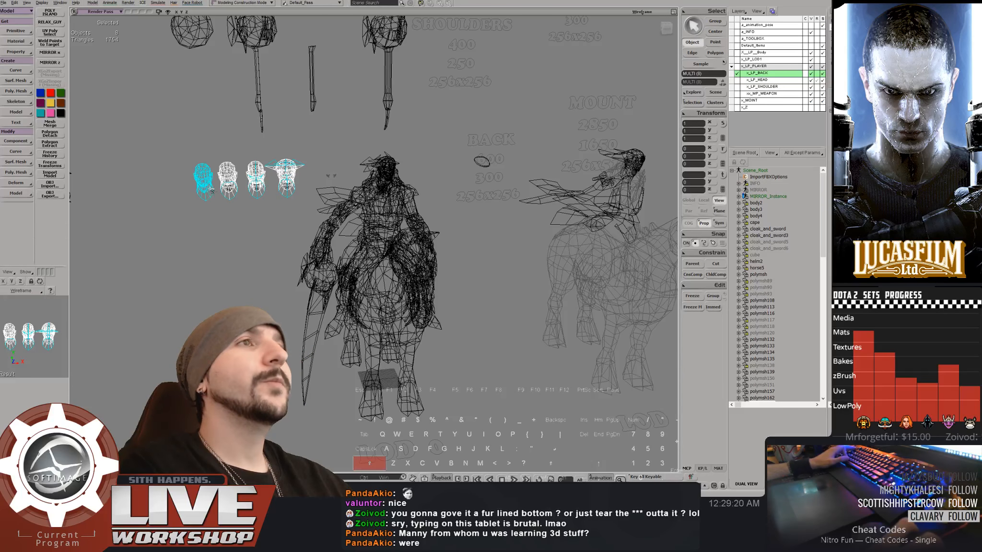
key(ctrl+z)
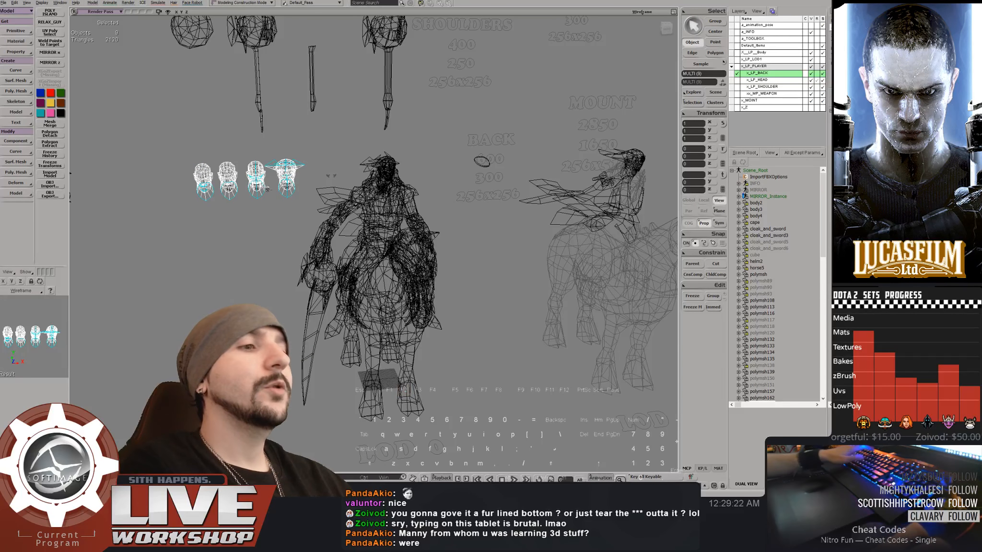
drag(399, 203, 347, 198)
key(ctrl+z)
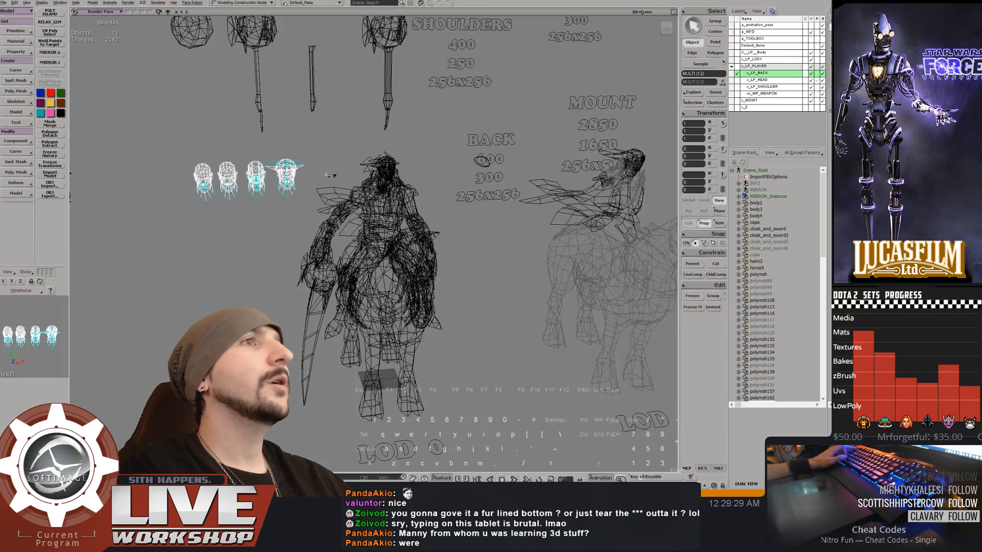
drag(346, 188, 262, 202)
- Clear the selection, make the X__LP__Body layer unselectable, and return to the textured display
key(space)
click(822, 39)
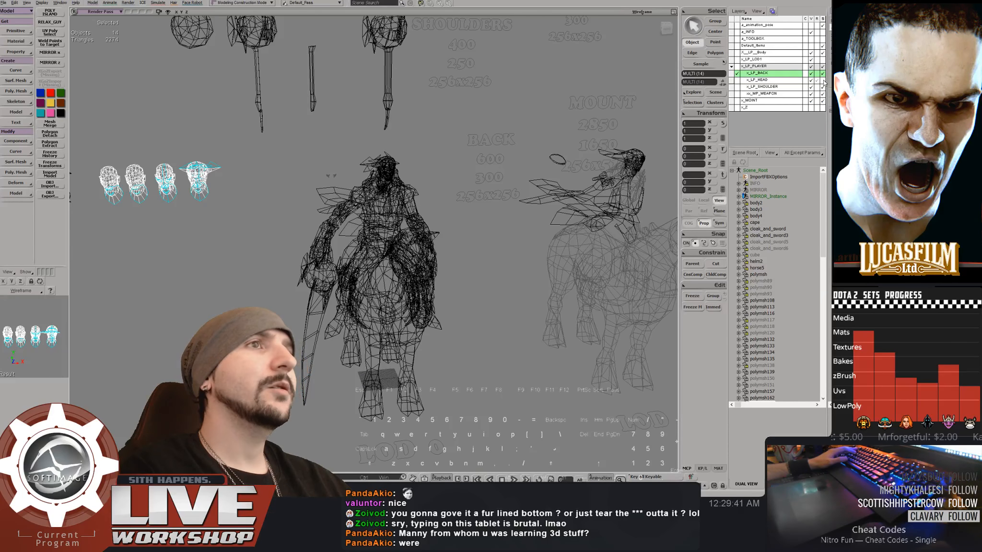
click(466, 139)
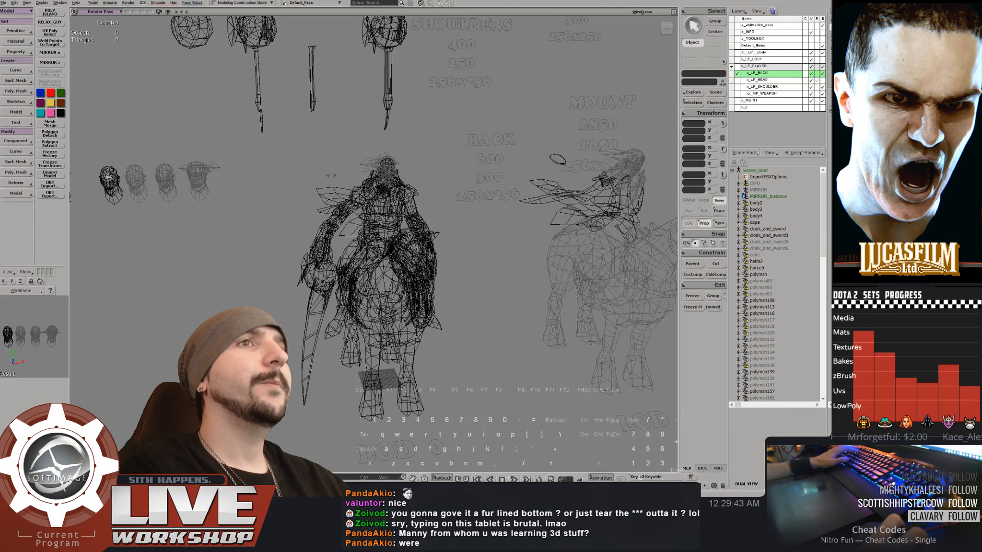
click(822, 53)
key(4)
- Examine the mounted rider from both sides and select the weapon with the glowing orb
middle_drag(442, 122, 553, 173)
right_drag(553, 173, 486, 142)
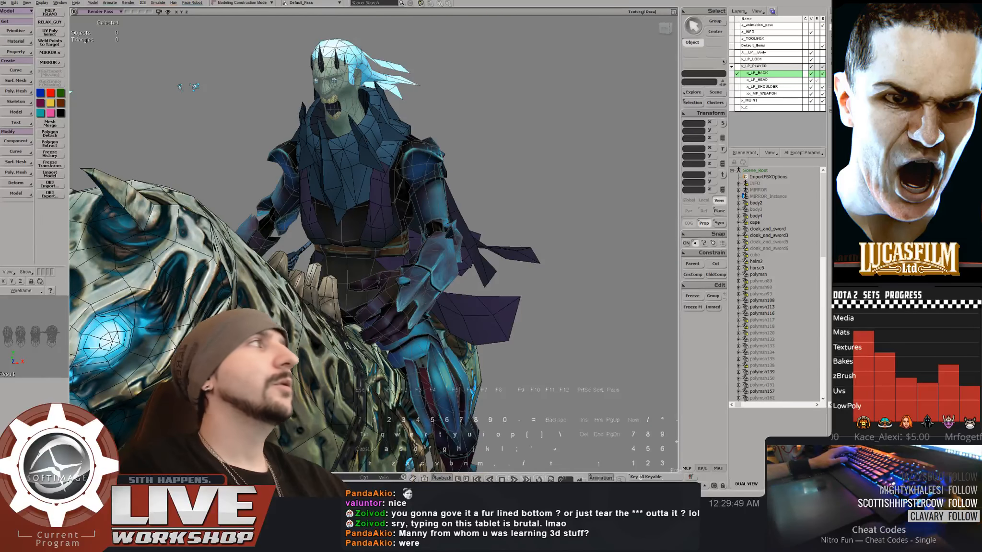
middle_drag(566, 111, 473, 129)
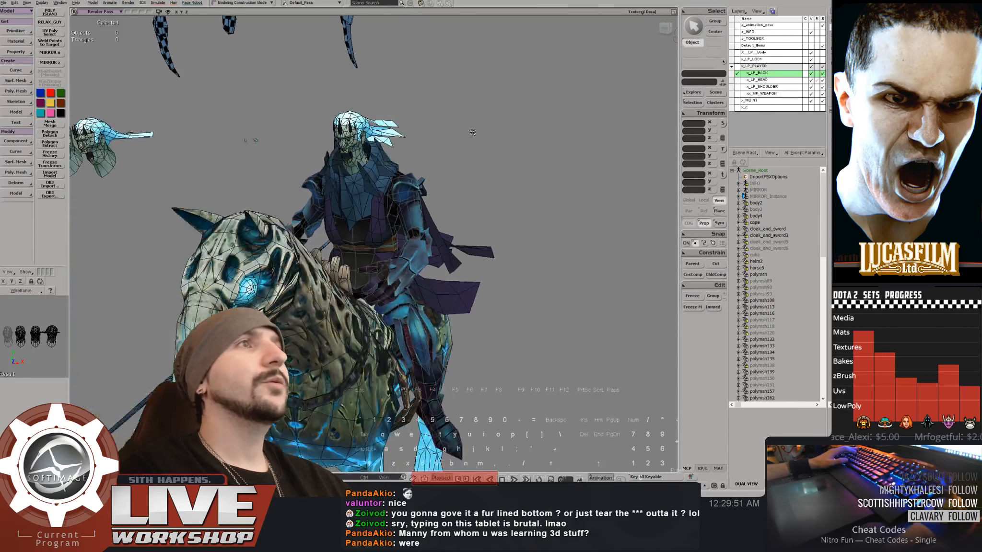
right_drag(473, 129, 544, 131)
middle_drag(544, 132, 460, 126)
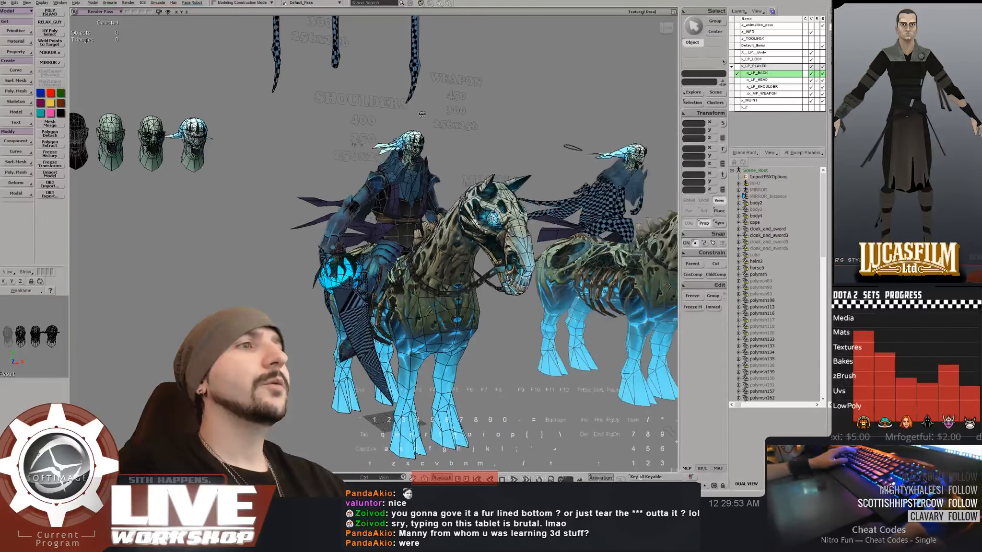
right_drag(434, 120, 463, 124)
click(345, 301)
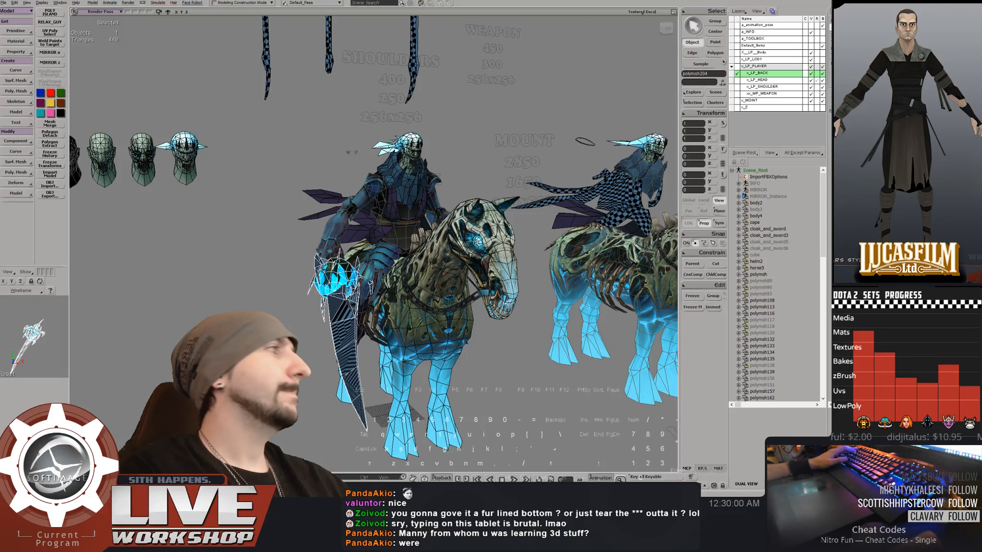
key(t)
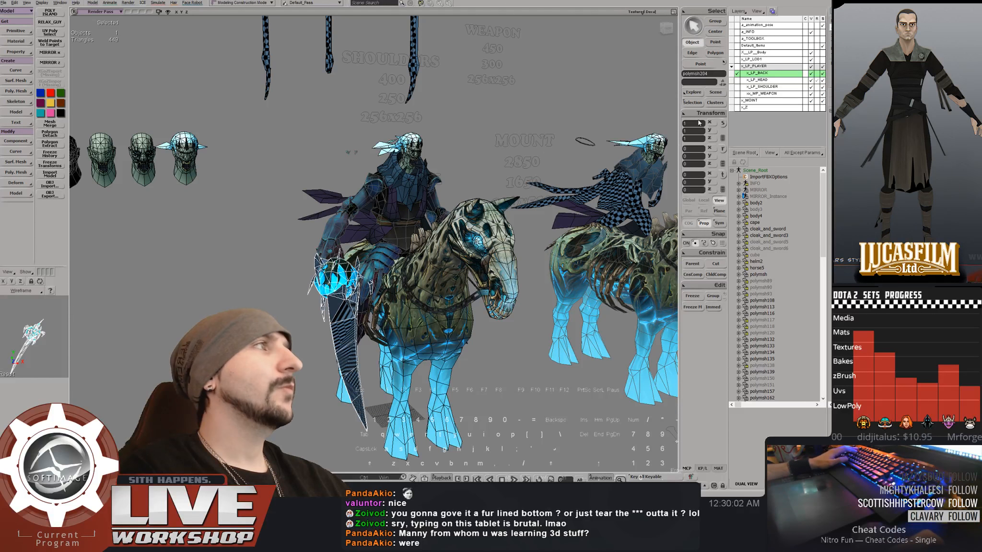
- Check the weapon's Polygon and Texture_Coordinates_AUTO clusters, and return to selecting the whole weapon object
click(692, 103)
click(591, 136)
click(613, 142)
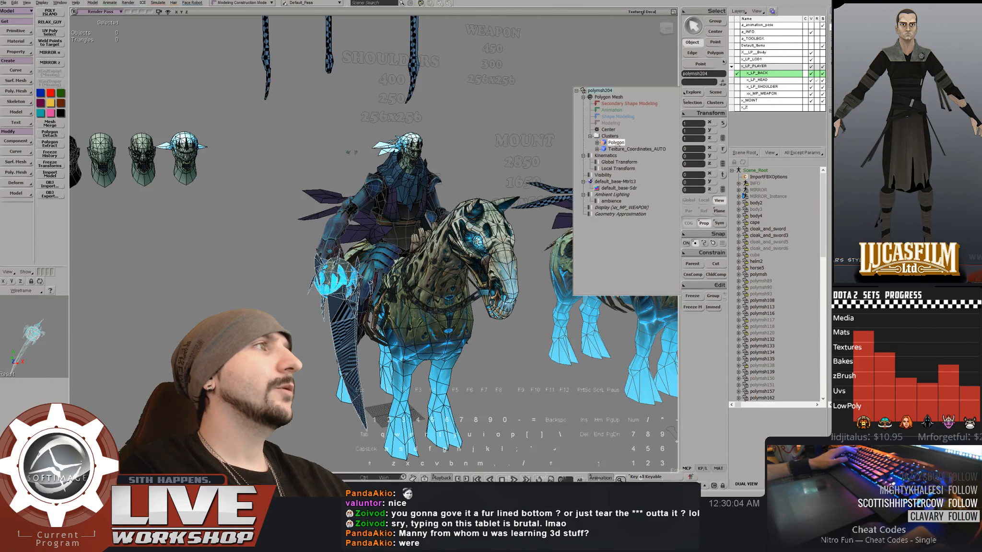
click(618, 149)
click(617, 155)
click(636, 149)
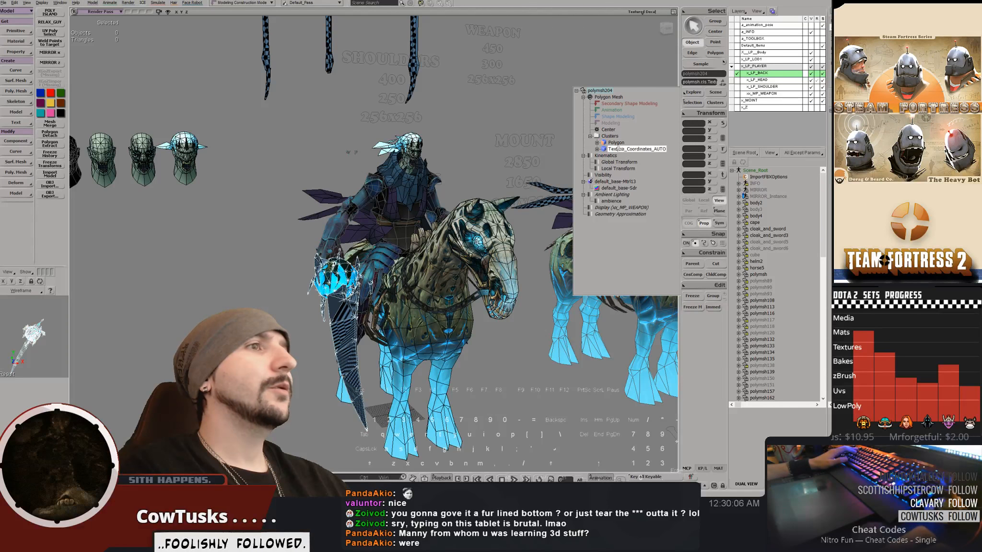
click(616, 143)
key(t)
click(336, 287)
click(335, 287)
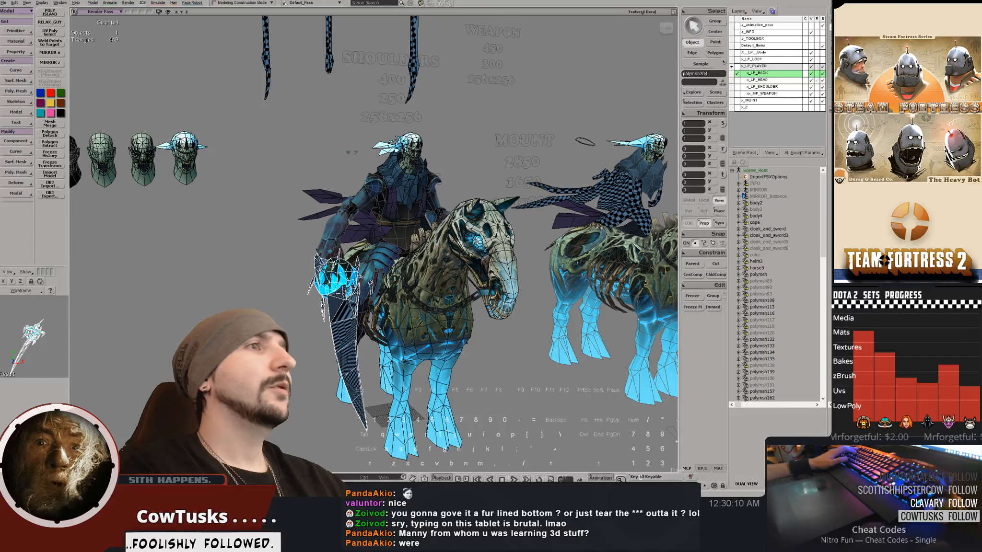
- Clear the weapon selection and examine both mounted riders and the textured horse from the front
click(489, 177)
scroll(489, 178, down, 5)
key(space)
mouse_move(489, 178)
right_down()
mouse_move(386, 146)
mouse_move(488, 177)
right_up()
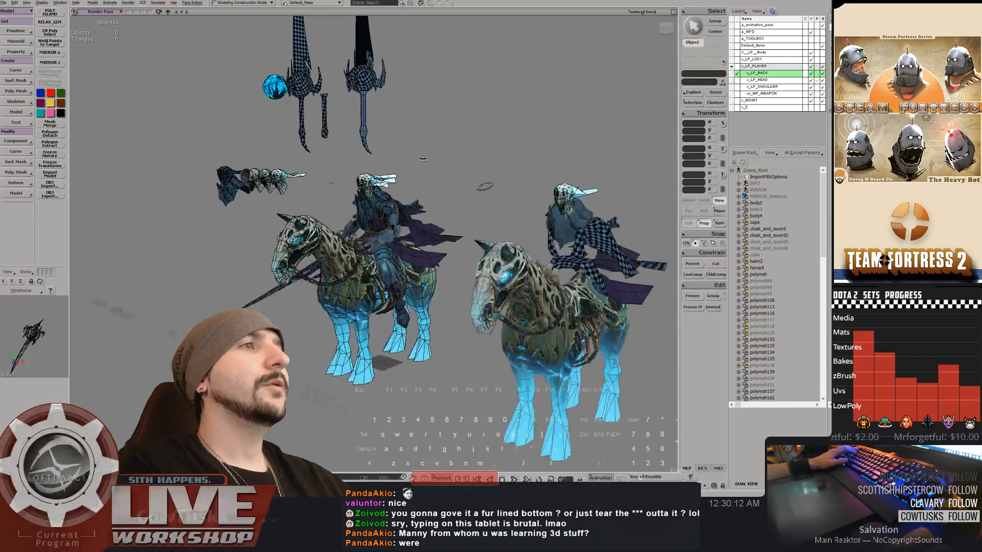
scroll(488, 177, up, 4)
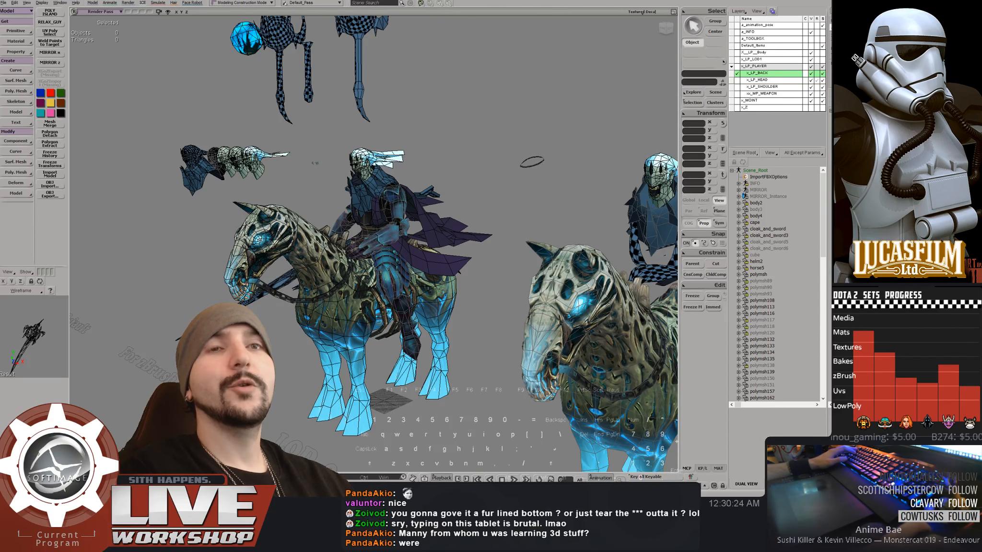
right_drag(495, 134, 555, 138)
middle_drag(555, 138, 478, 148)
right_drag(458, 148, 403, 144)
drag(544, 154, 536, 119)
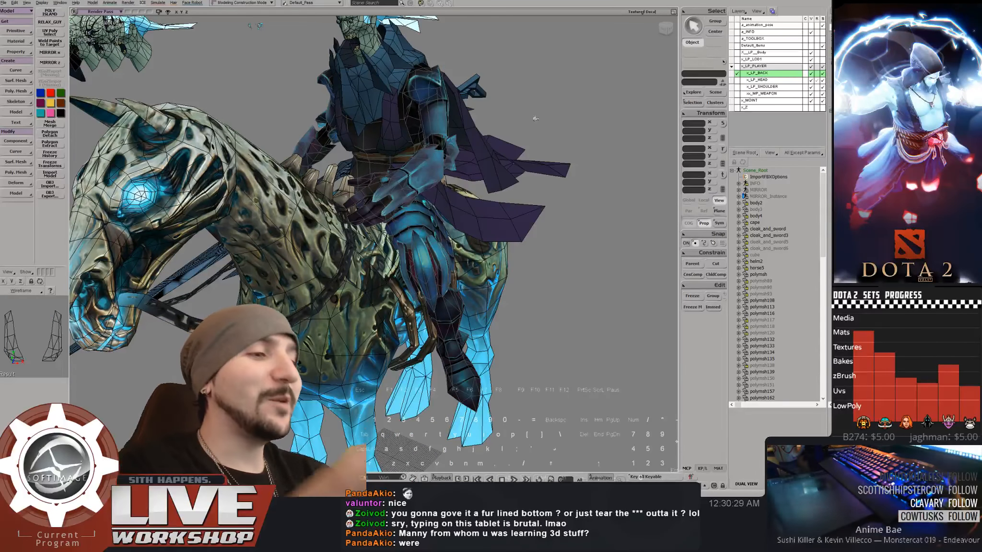
- Inspect the rider's armour, belt, orb weapon and cape on the horse from several angles and distances
middle_drag(571, 120, 513, 120)
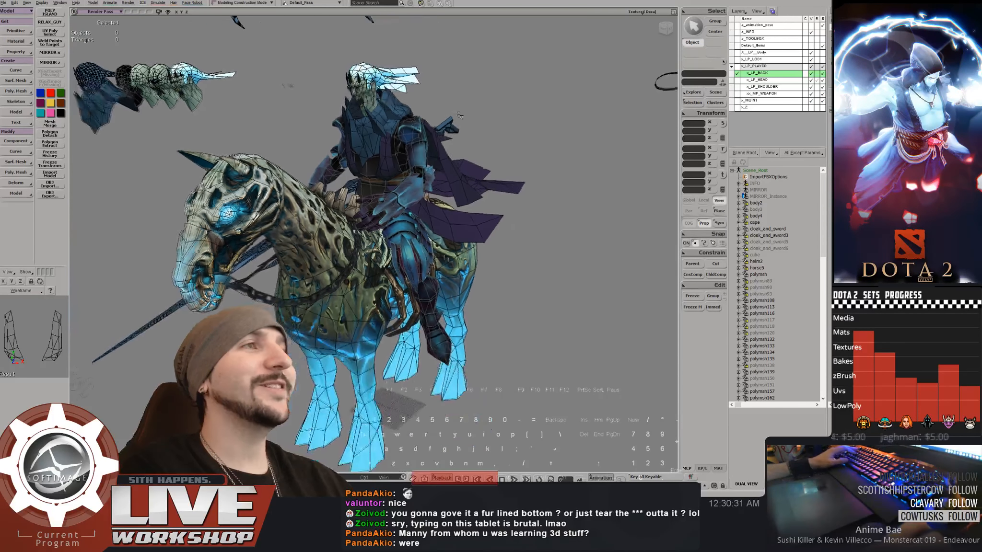
right_drag(513, 120, 435, 117)
middle_drag(435, 117, 451, 144)
right_drag(451, 145, 458, 139)
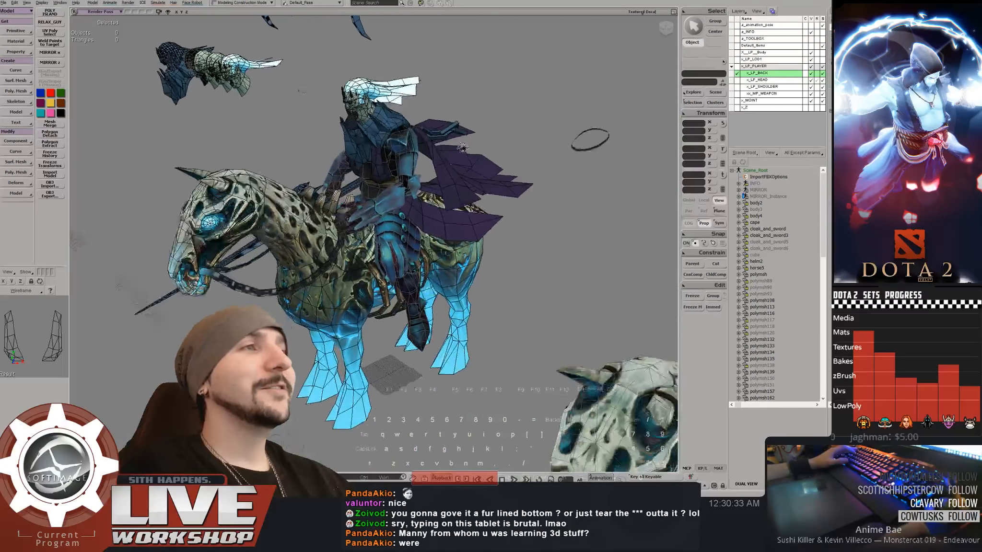
middle_drag(458, 139, 429, 134)
right_drag(428, 135, 367, 139)
middle_drag(367, 139, 408, 136)
right_drag(407, 137, 443, 137)
middle_drag(444, 137, 396, 156)
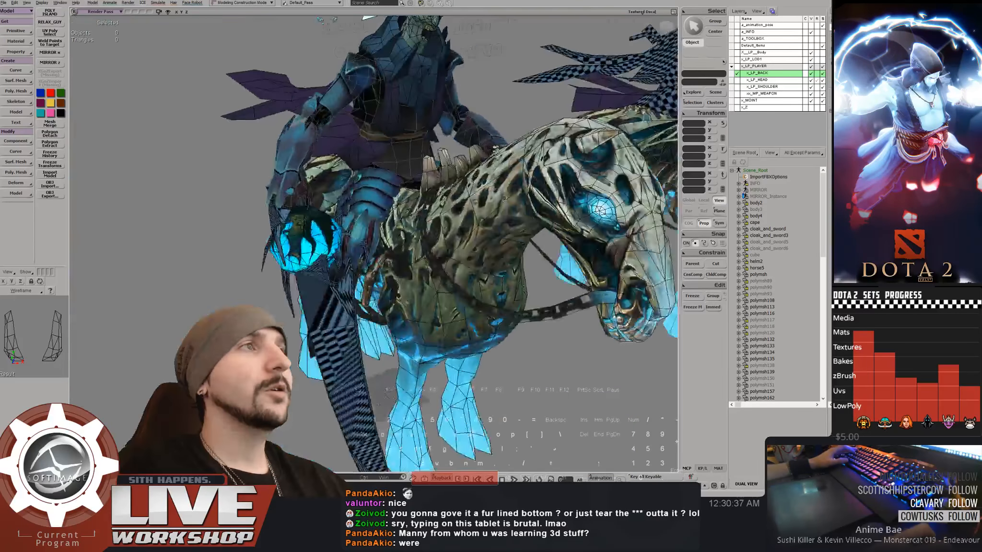
right_drag(395, 156, 393, 173)
middle_drag(393, 172, 402, 187)
right_drag(401, 187, 369, 161)
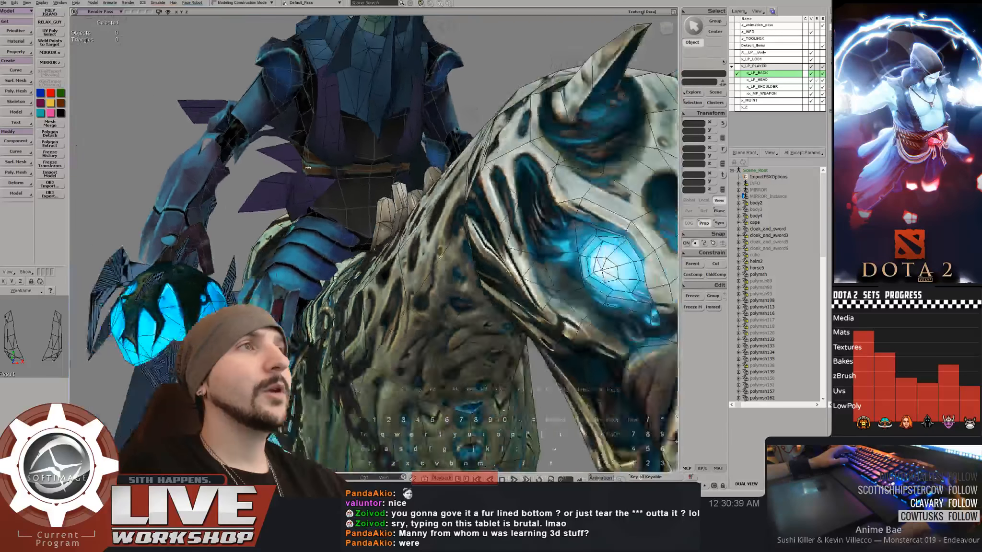
middle_drag(369, 160, 415, 159)
mouse_move(414, 158)
right_down()
mouse_move(428, 157)
mouse_move(398, 159)
right_up()
middle_drag(398, 158, 358, 158)
right_drag(357, 158, 345, 157)
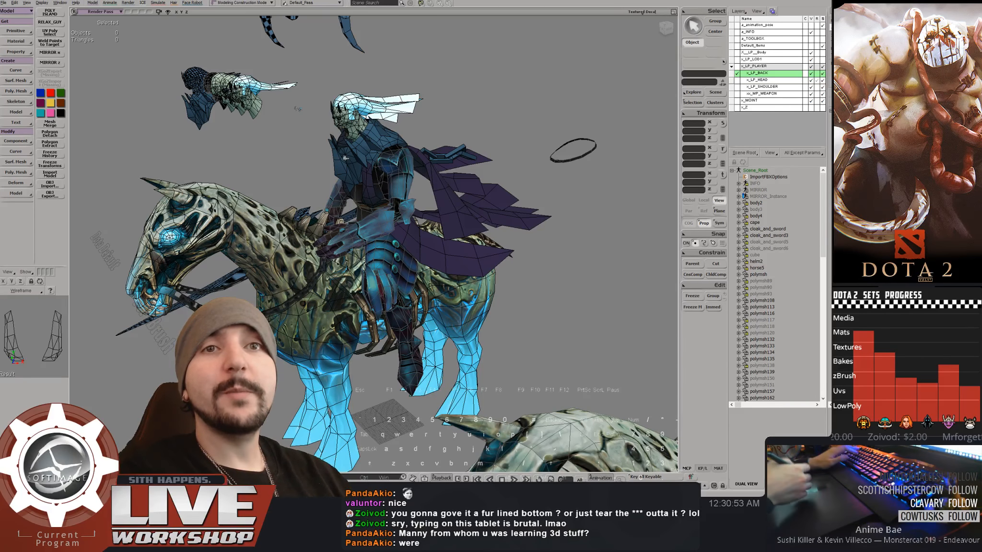
- Take a closer look at the cape on the rider's back, and switch back to ZBrush
middle_drag(458, 119, 478, 158)
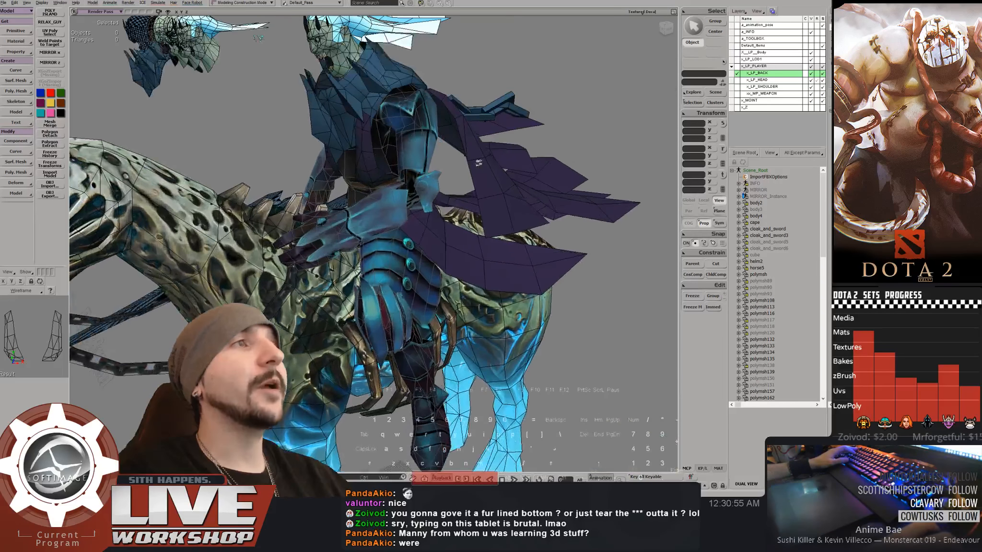
right_drag(478, 158, 354, 149)
key(space)
key(alt+Tab)
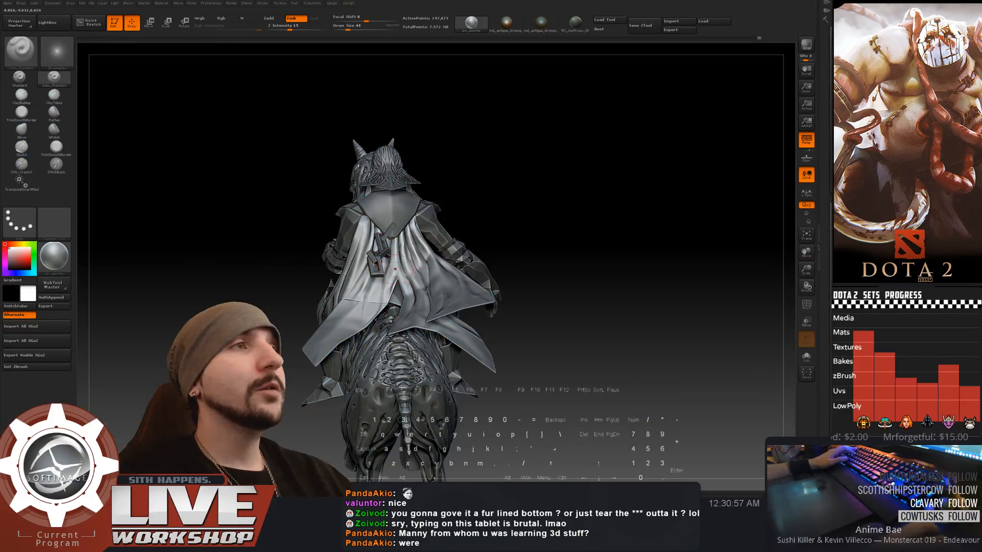
- Isolate the cape and begin sculpting soft folds into the lower part of its left split panel with the Standard brush
mouse_move(573, 218)
mouse_down()
mouse_move(647, 201)
mouse_move(634, 255)
mouse_move(663, 243)
mouse_move(680, 206)
mouse_move(671, 211)
mouse_up()
click(944, 216)
click(21, 96)
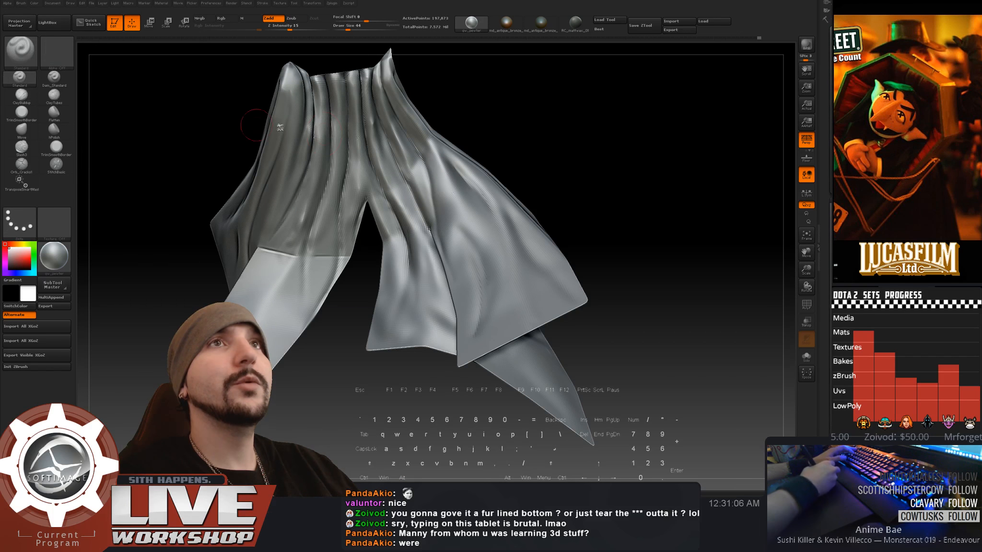
alt+drag(588, 148, 651, 117)
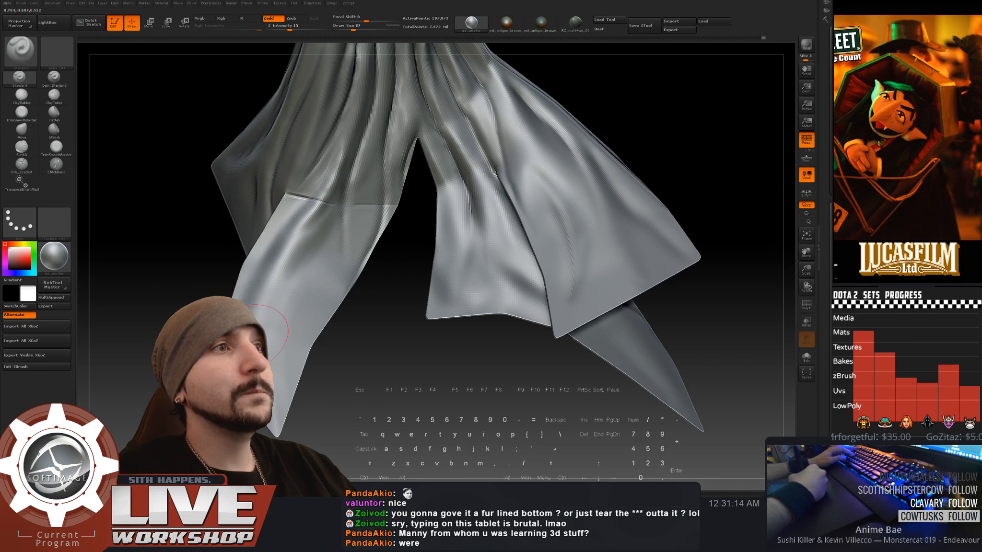
alt+drag(195, 252, 197, 334)
drag(197, 334, 181, 330)
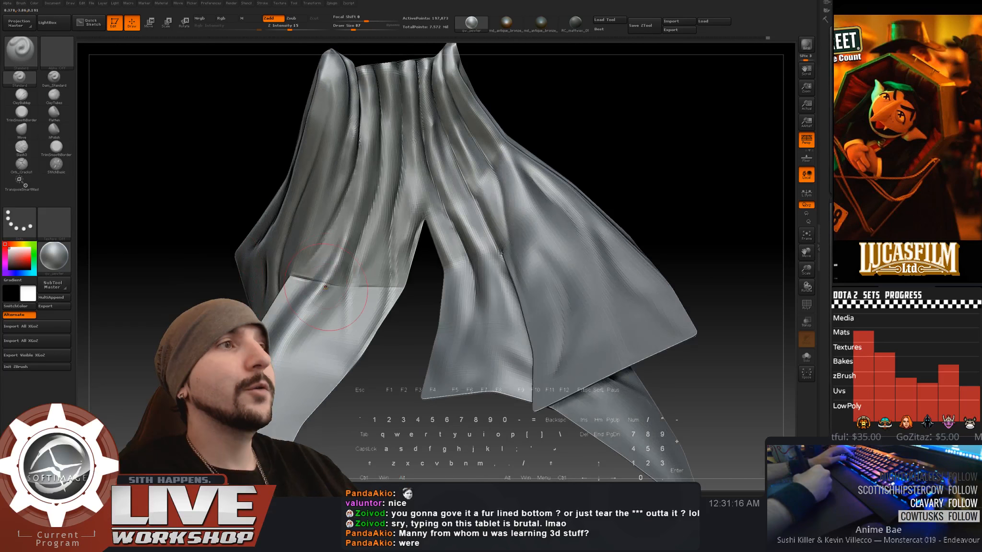
drag(315, 288, 295, 318)
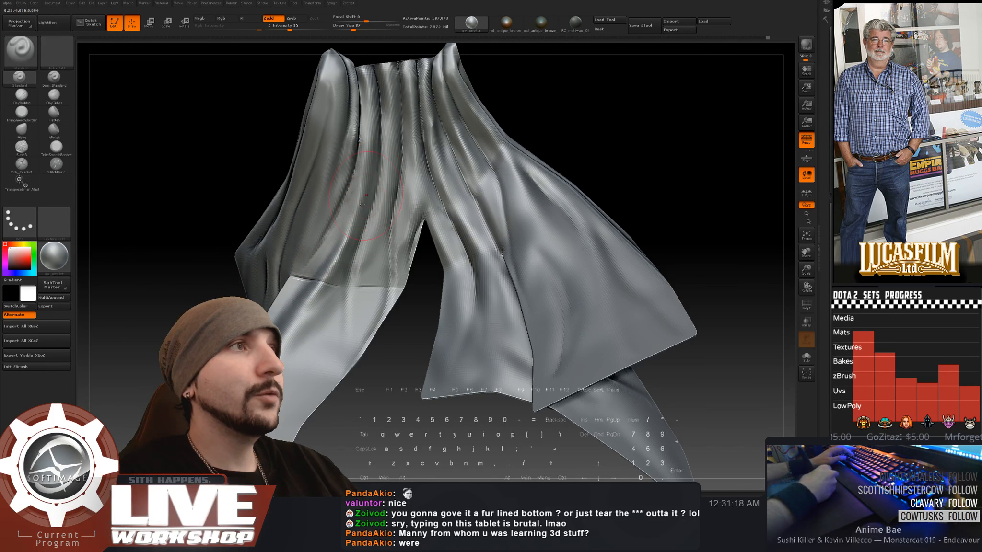
- Adjust the brush size, then sculpt and smooth the narrow folds on the cape's left panel above the split
drag(354, 27, 349, 26)
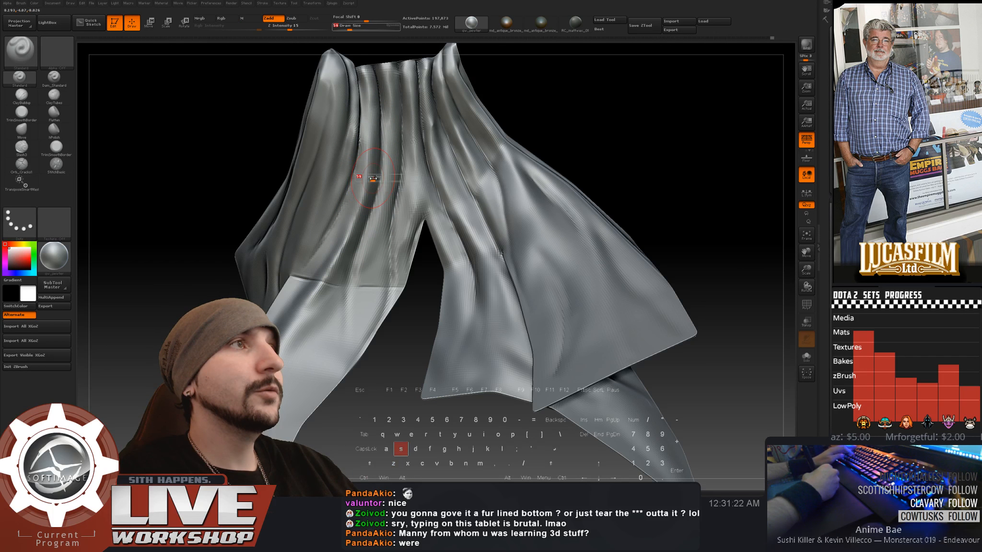
click(368, 183)
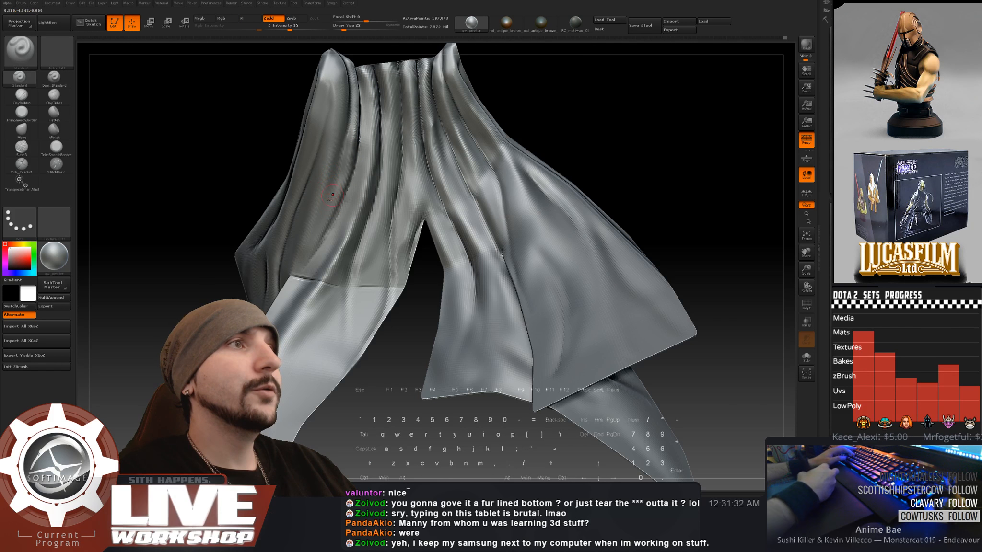
key(])
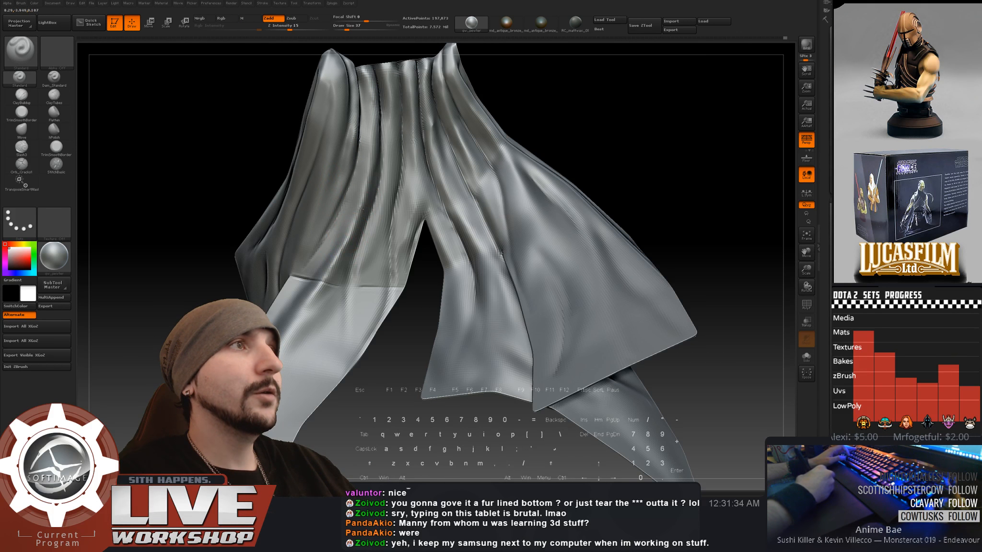
key(shift)
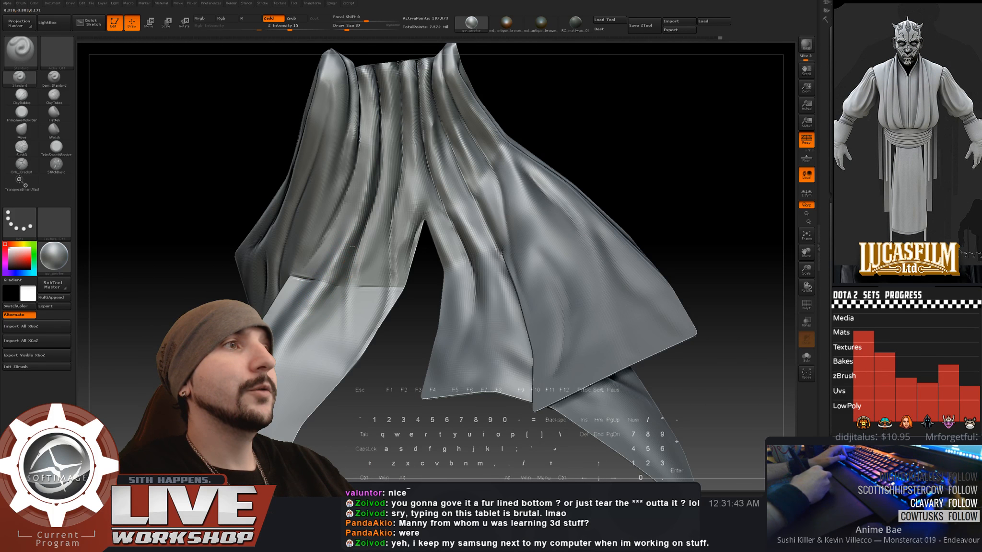
- Sculpt a long curved fold down the cape's left split panel and smooth its transition
right_drag(329, 276, 311, 259)
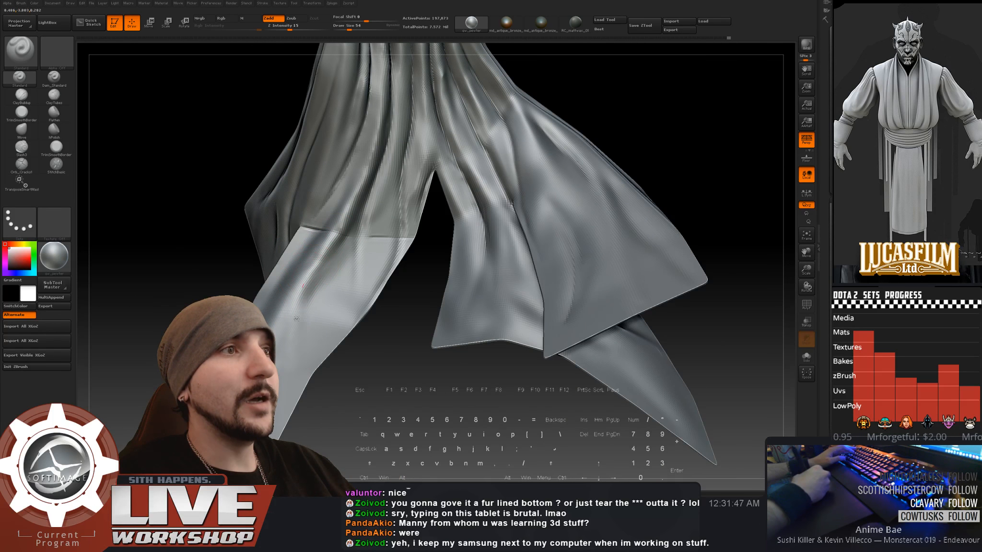
right_drag(297, 379, 324, 321)
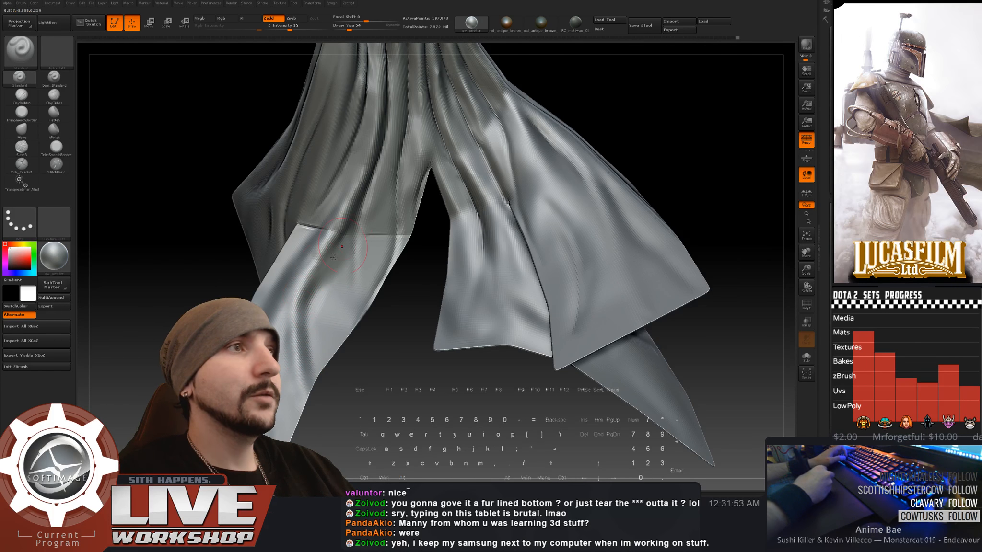
key(shift)
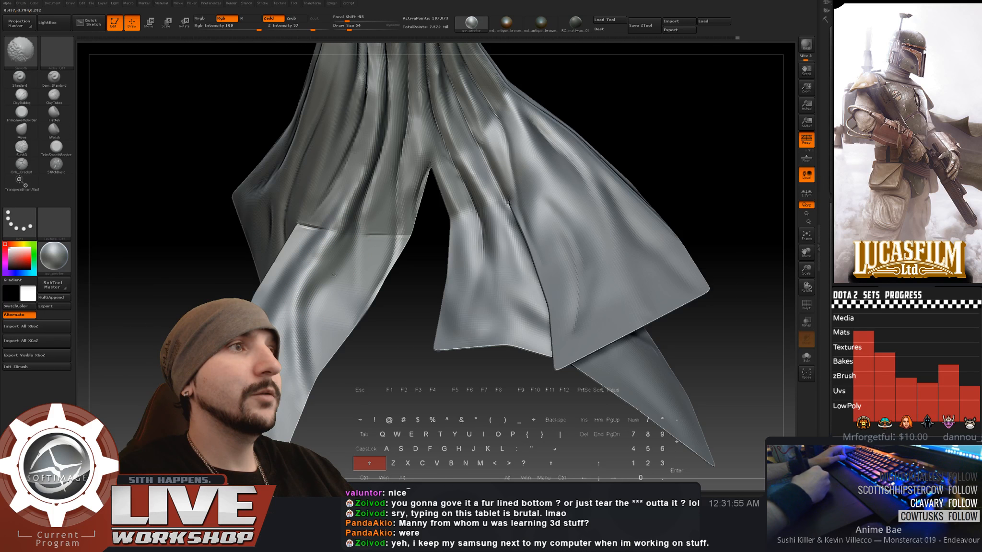
- Carve recessed creases between the folds of the left panel, running up from the split panel toward the shoulders
mouse_move(331, 326)
right_down()
mouse_move(365, 237)
mouse_move(379, 367)
right_up()
key(alt)
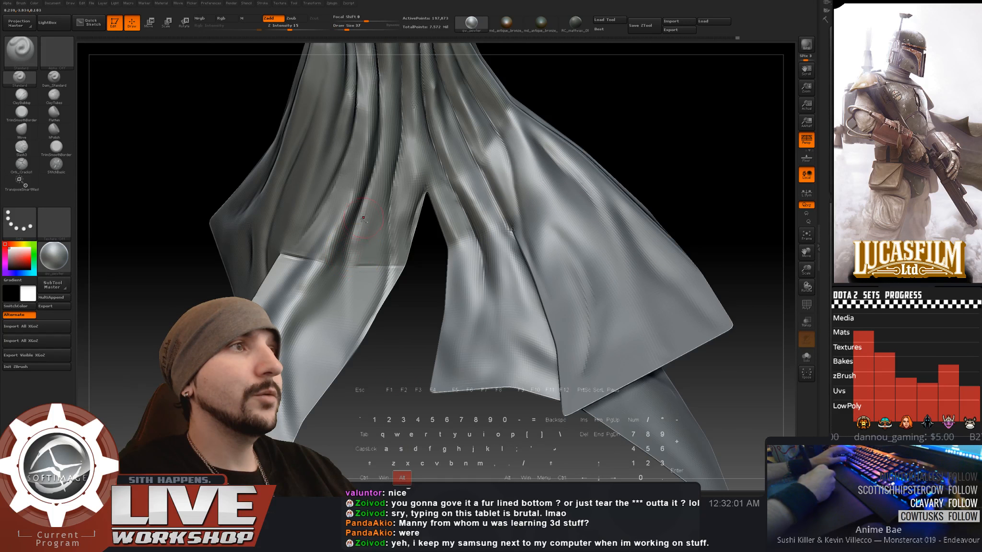
alt+drag(357, 237, 363, 209)
alt+drag(356, 253, 366, 208)
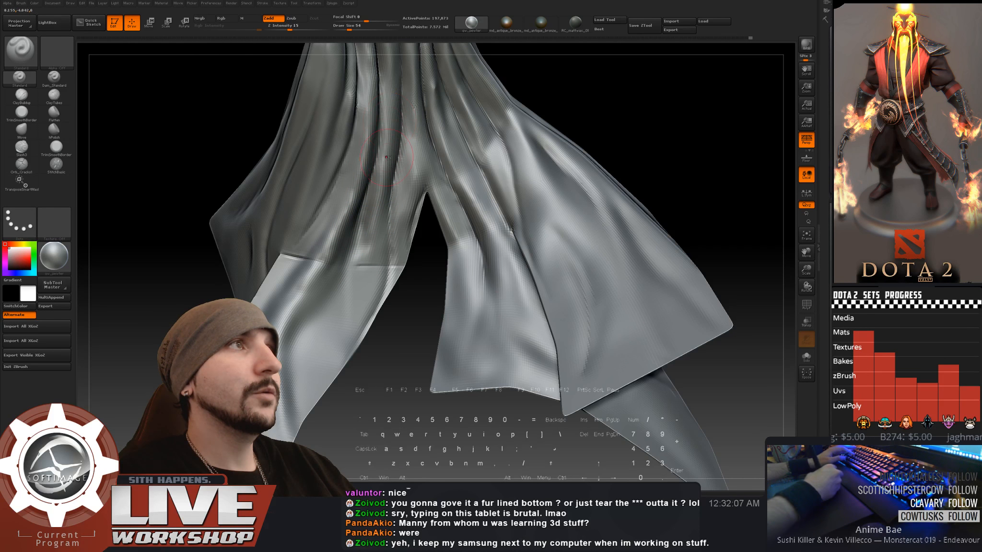
- Carve and smooth fine creases beside the top of the cape's centre split with a smaller brush of size 27
right_drag(386, 157, 335, 235)
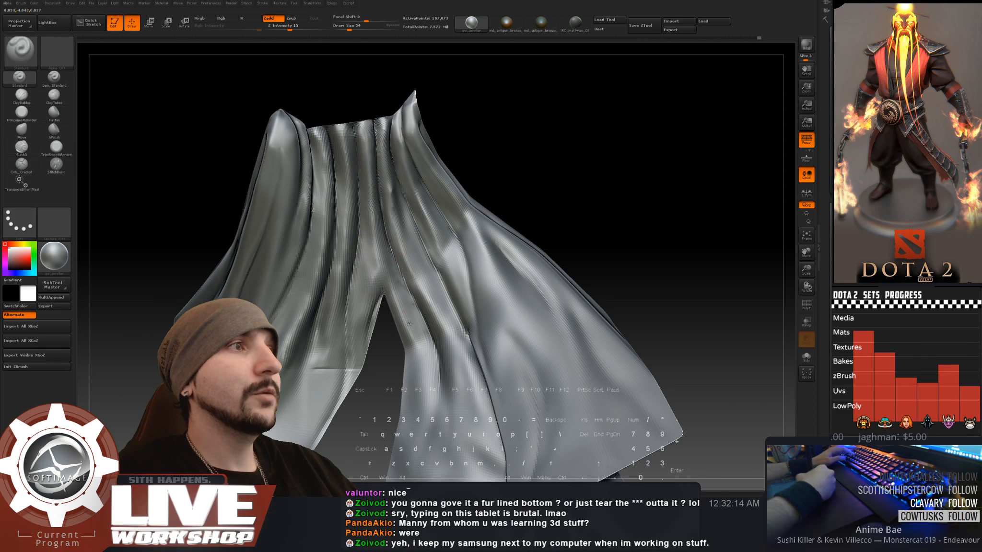
key([)
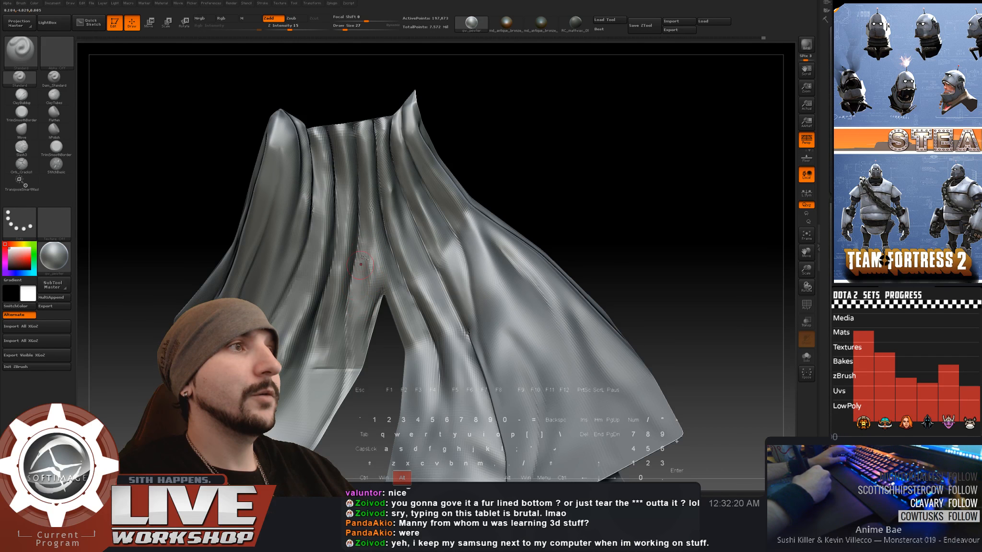
key(shift)
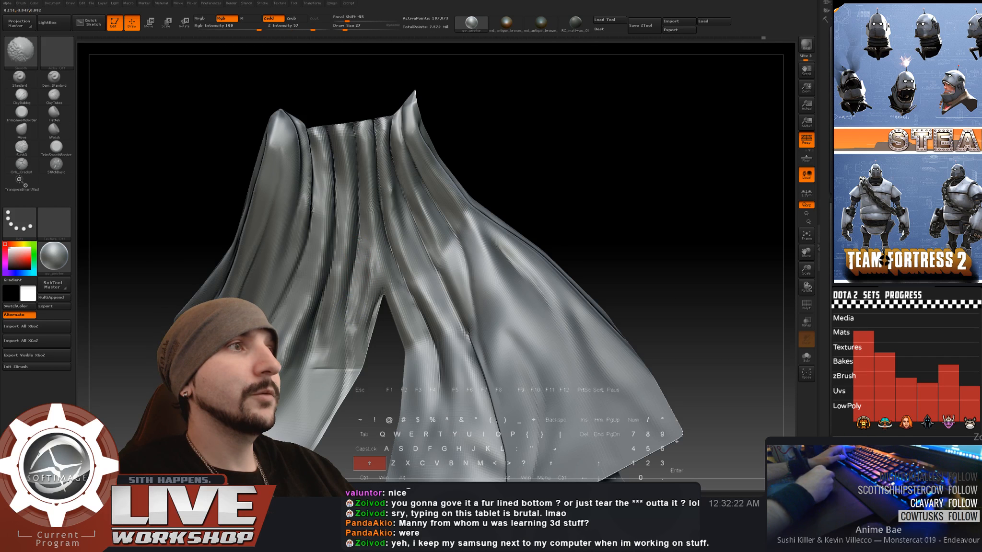
key(alt)
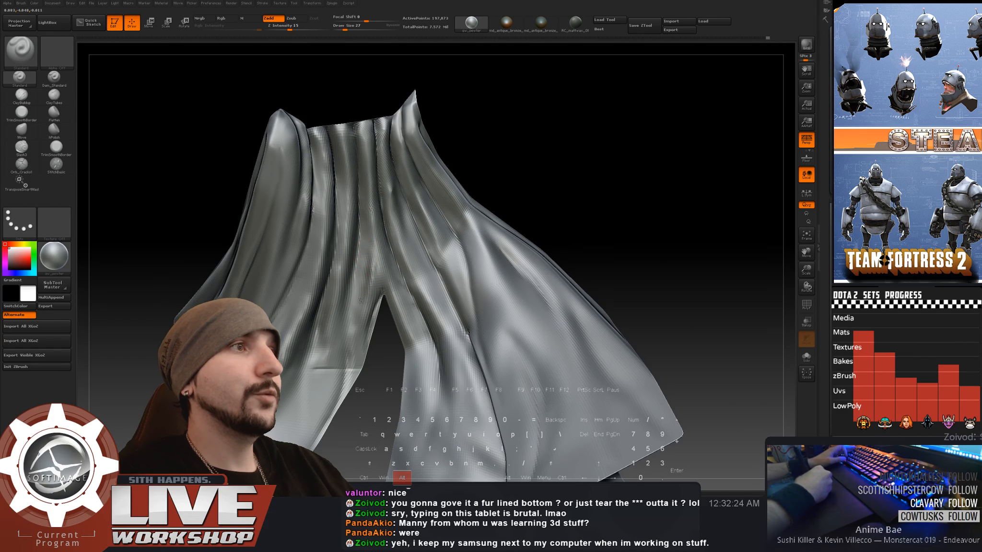
key(shift)
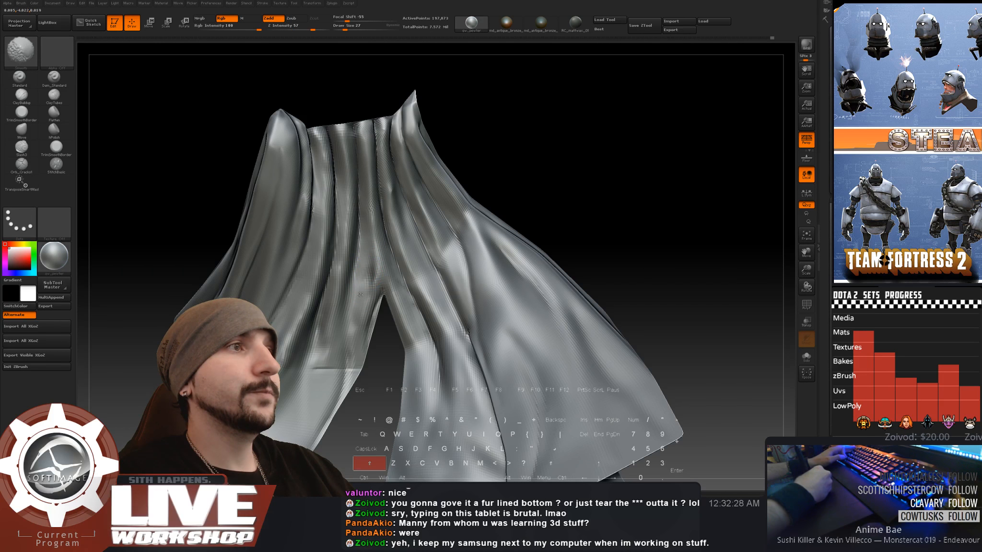
key(alt)
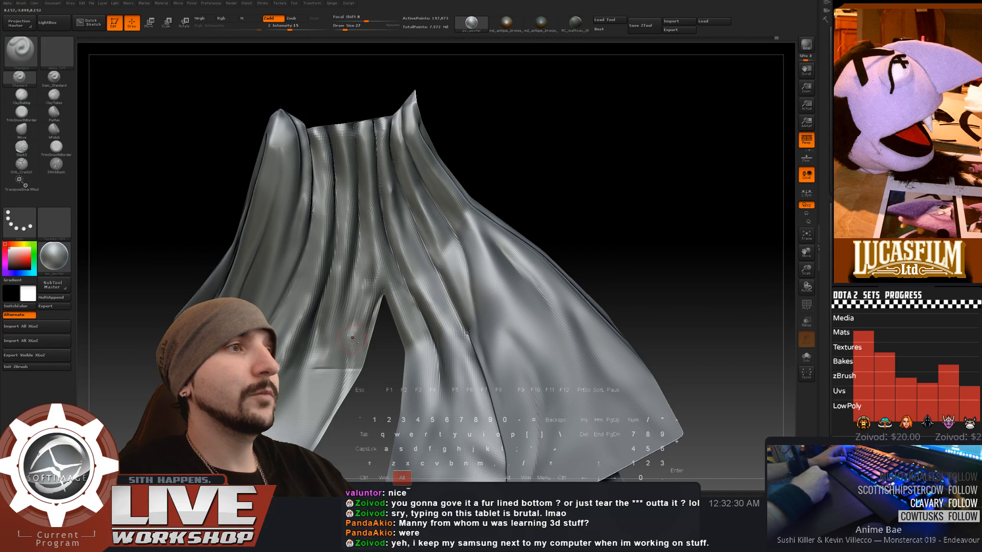
key(shift)
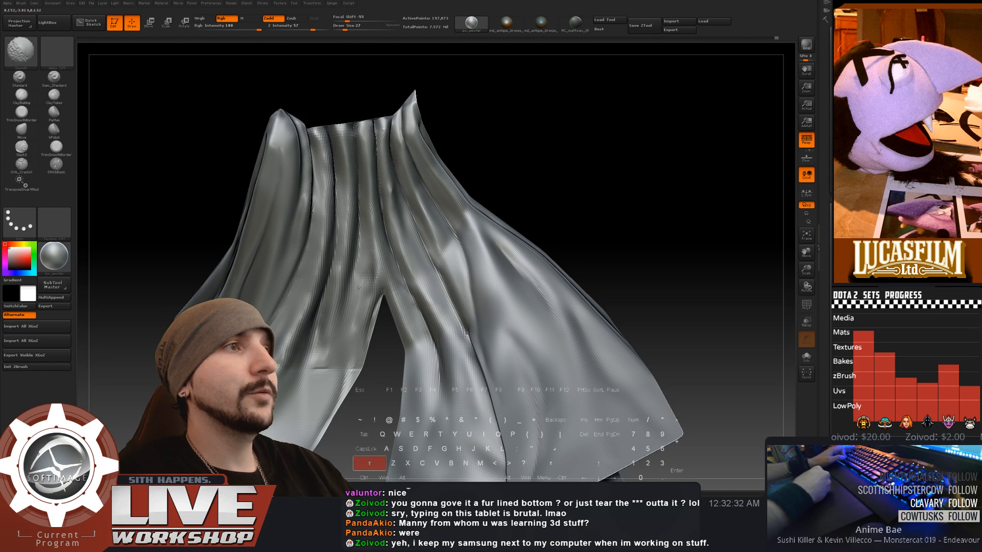
shift+drag(361, 271, 351, 268)
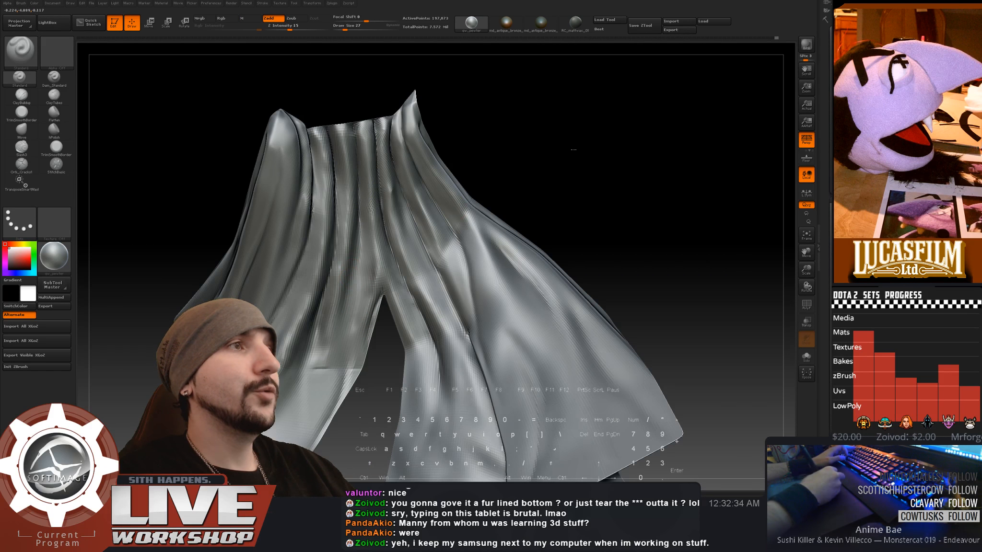
- Set the brush size to 44, then deepen and smooth the creases running into the lower left split panel
mouse_move(574, 150)
mouse_down()
mouse_move(563, 141)
mouse_move(485, 163)
mouse_up()
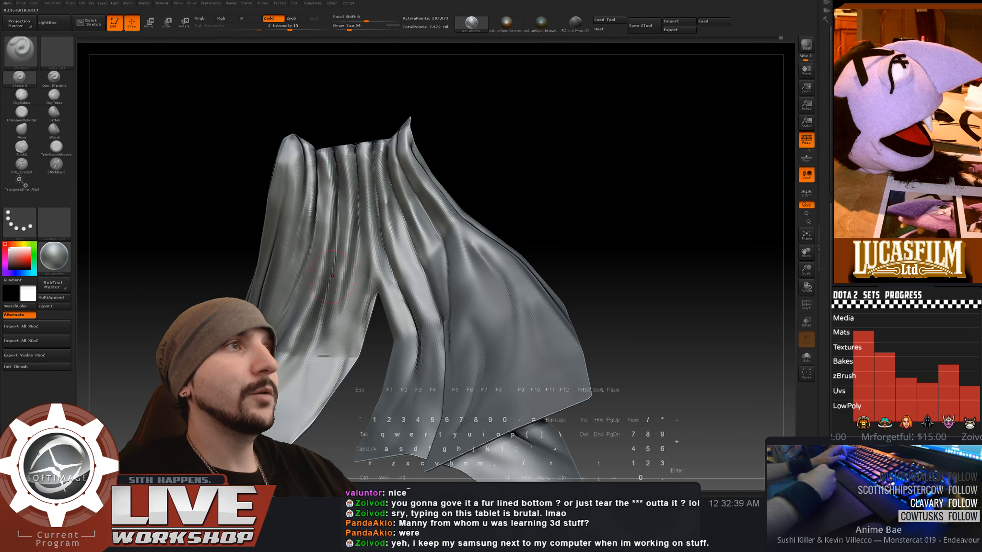
drag(487, 194, 479, 201)
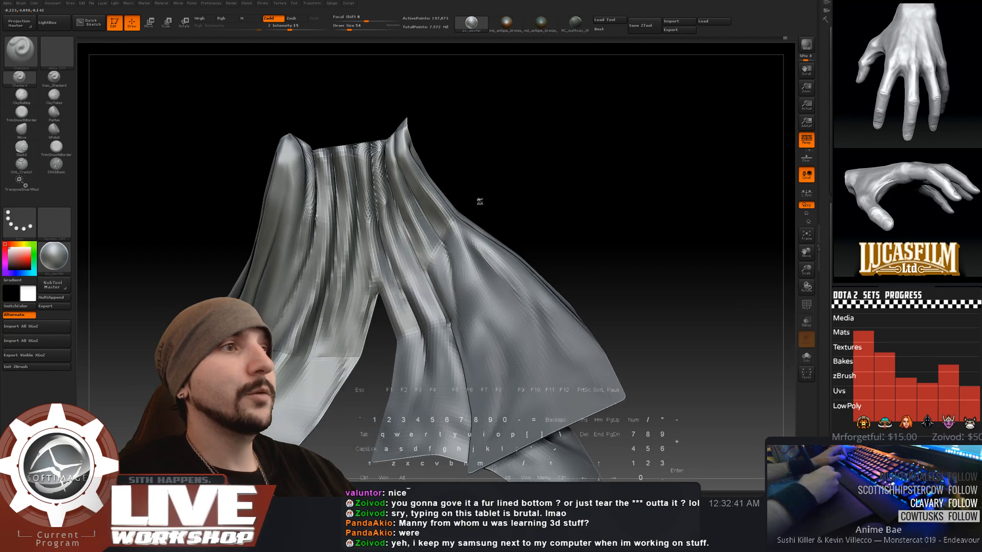
drag(522, 172, 535, 150)
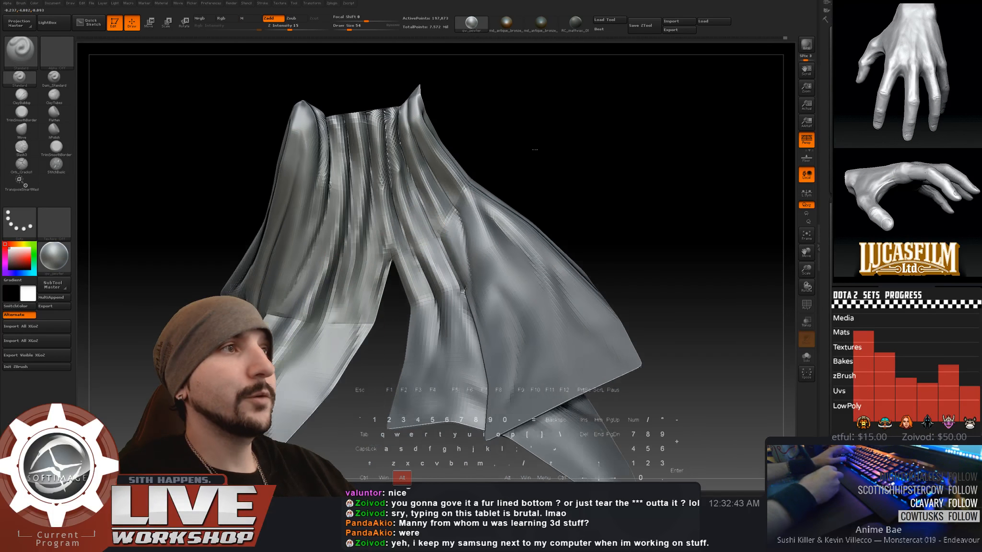
key(s)
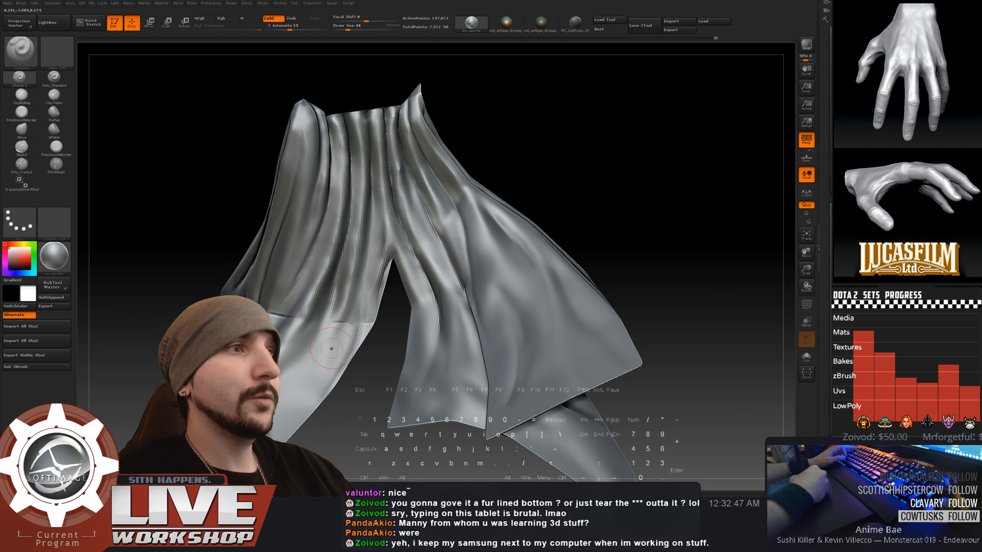
alt+drag(623, 206, 594, 103)
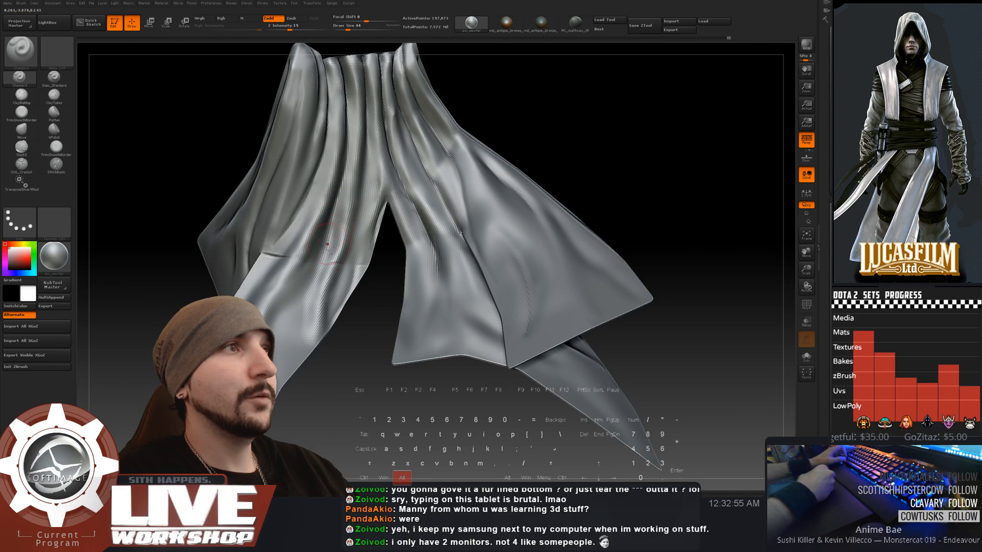
alt+drag(332, 254, 340, 192)
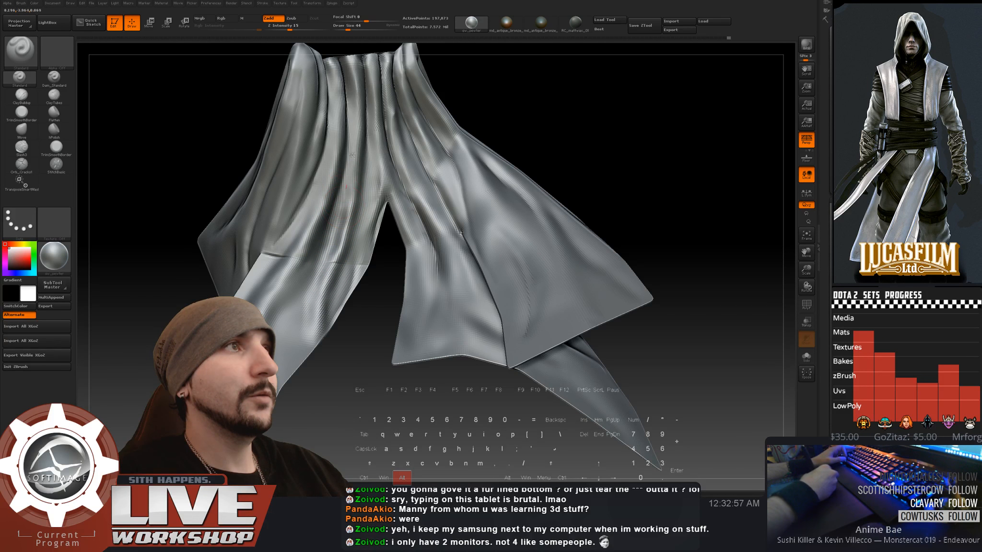
key(shift)
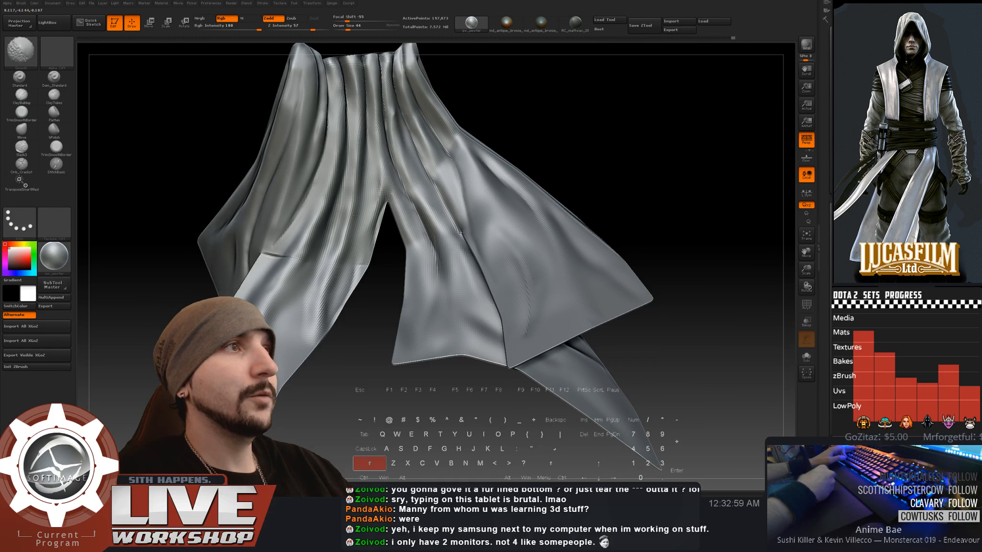
- Check the whole cape from a distance, then continue sculpting the long folds down the left split panel
alt+drag(518, 398, 559, 208)
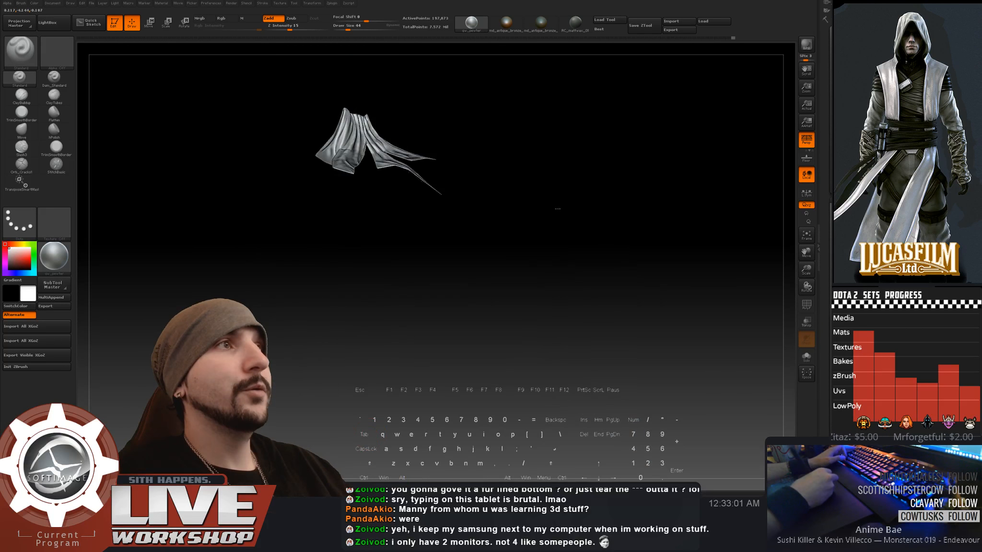
mouse_move(597, 155)
alt+mouse_down()
mouse_move(624, 243)
mouse_move(453, 272)
mouse_move(469, 324)
mouse_move(483, 320)
alt+mouse_up()
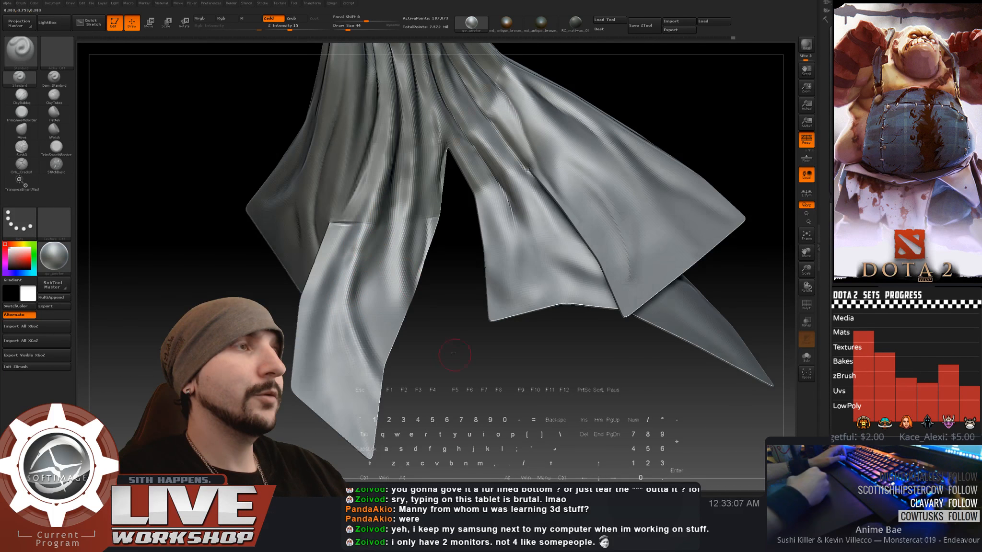
drag(455, 355, 340, 275)
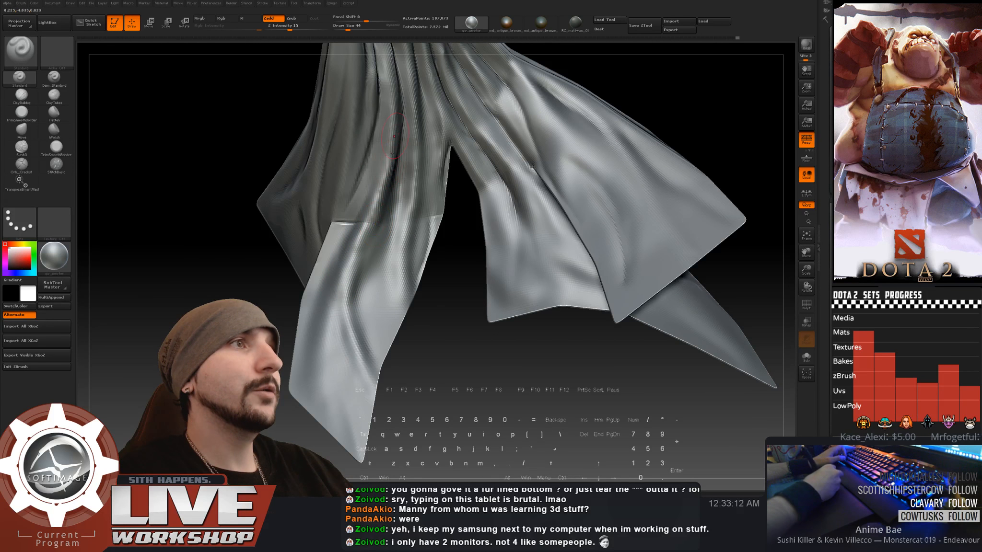
mouse_move(452, 269)
mouse_down()
mouse_move(391, 249)
mouse_move(462, 254)
mouse_up()
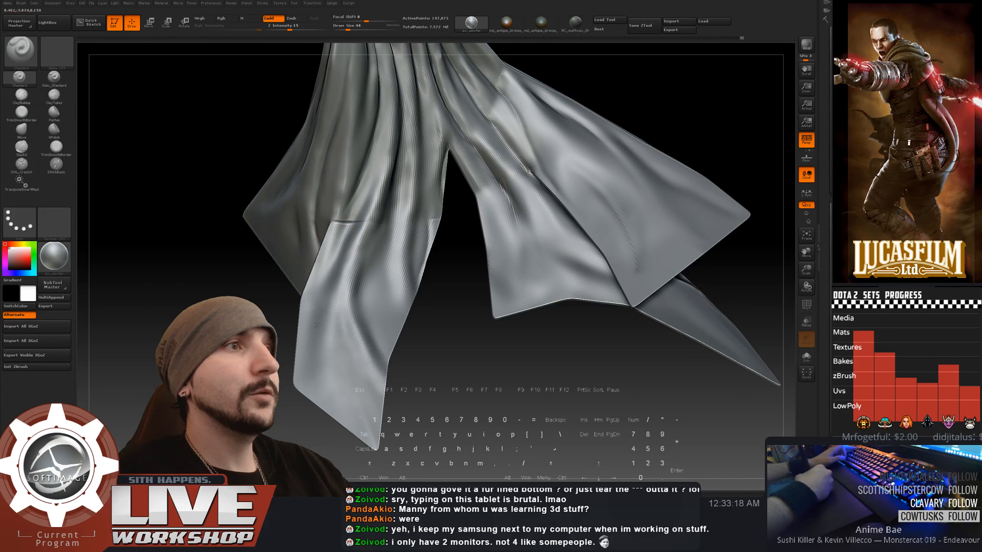
- Undo the last strokes on the left split panel and smooth the folds around its upper part
mouse_move(453, 269)
mouse_down()
mouse_move(407, 250)
mouse_move(474, 254)
mouse_move(465, 266)
mouse_up()
key(ctrl+z)
mouse_move(281, 307)
mouse_down()
mouse_move(321, 302)
mouse_move(271, 314)
mouse_move(311, 311)
mouse_up()
key(ctrl+z)
drag(263, 279, 244, 280)
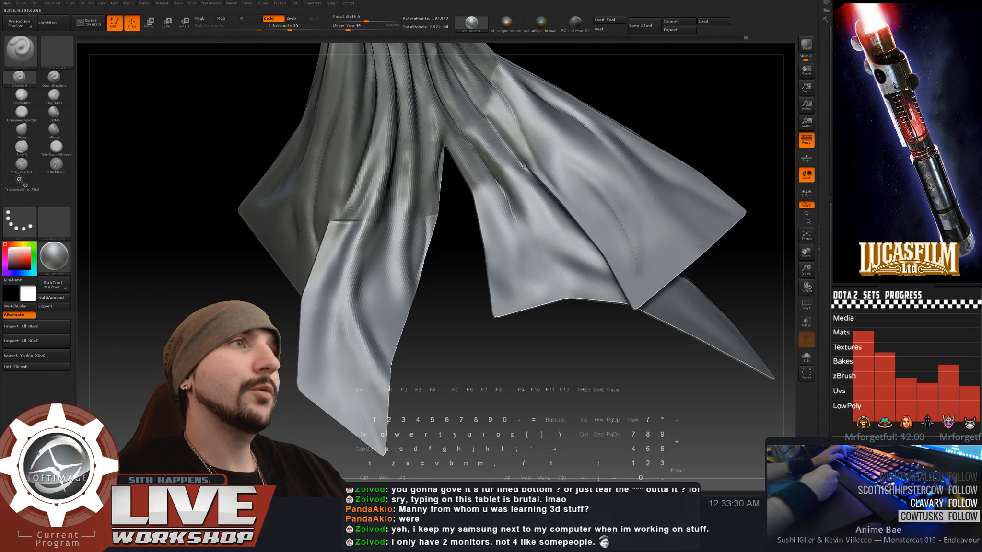
key(shift)
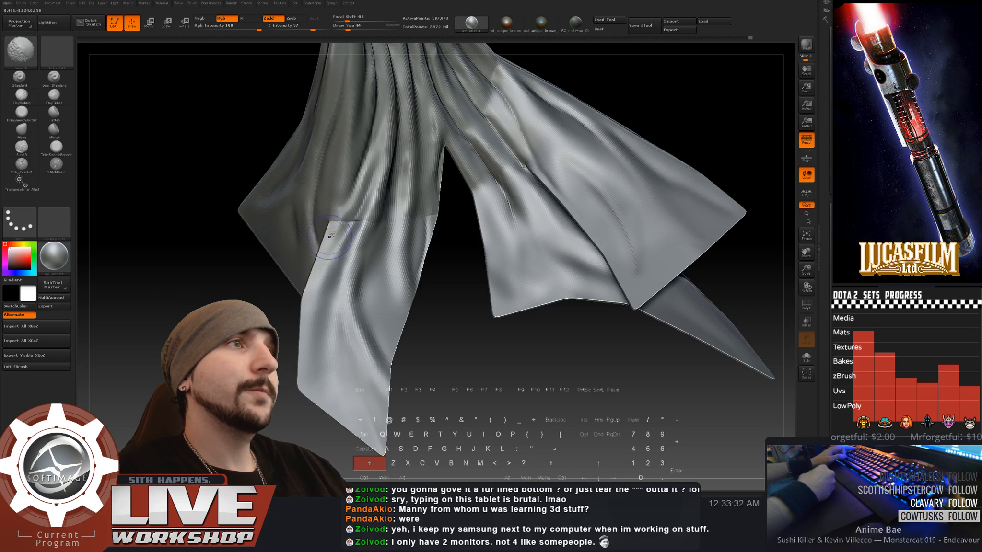
key(shift)
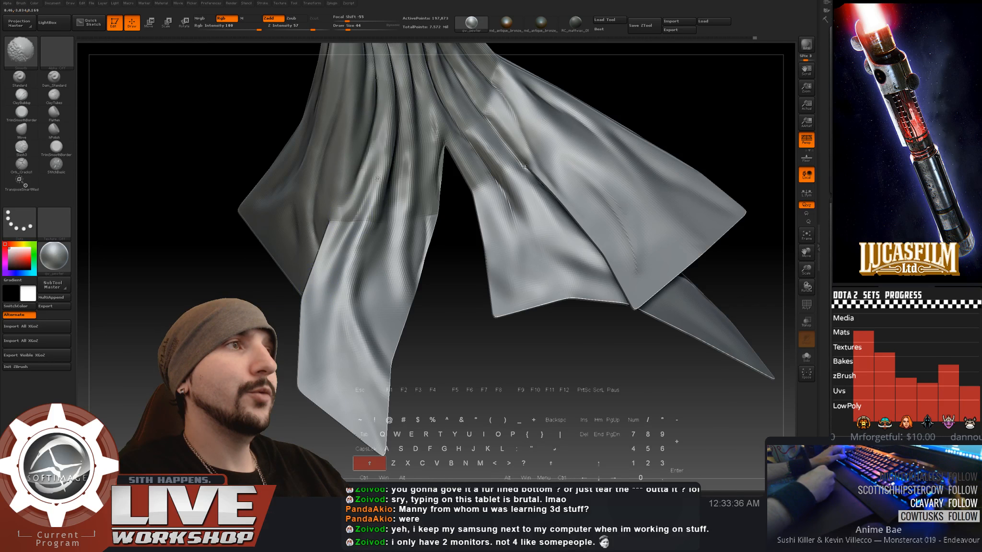
- Inspect the whole cape from several angles and examine the long folds running from its gathered upper edge
key(f)
mouse_move(314, 241)
alt+mouse_down()
mouse_move(403, 329)
mouse_move(432, 411)
mouse_move(464, 346)
mouse_move(456, 368)
mouse_move(541, 355)
mouse_move(501, 341)
alt+mouse_up()
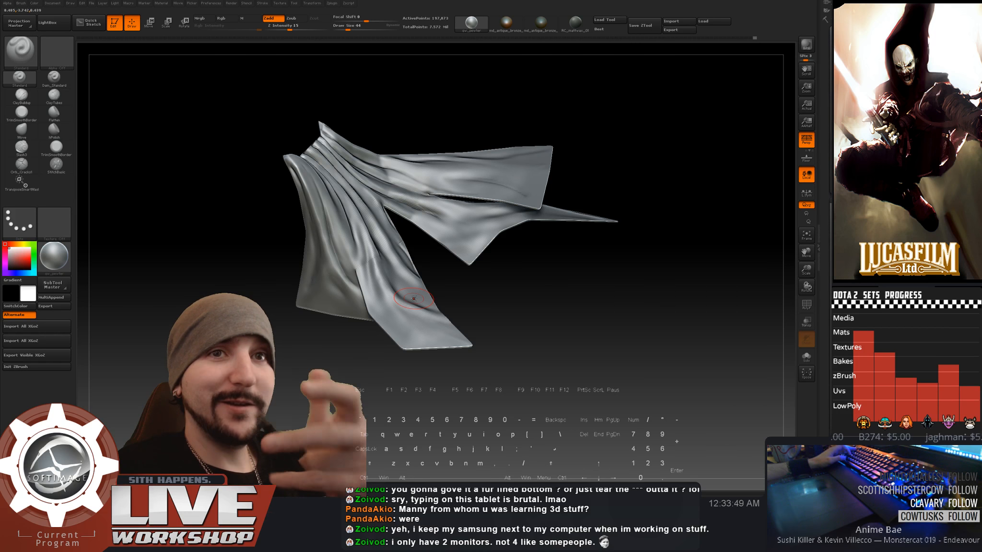
mouse_move(283, 320)
mouse_down()
mouse_move(269, 307)
mouse_move(605, 346)
mouse_move(634, 318)
mouse_move(659, 264)
mouse_move(683, 292)
mouse_move(700, 230)
mouse_move(671, 249)
mouse_move(638, 311)
mouse_move(657, 307)
mouse_move(667, 354)
mouse_up()
key(s)
mouse_move(329, 303)
mouse_down()
mouse_move(338, 313)
mouse_move(300, 191)
mouse_move(315, 293)
mouse_up()
mouse_move(164, 174)
alt+mouse_down()
mouse_move(180, 252)
mouse_move(263, 254)
alt+mouse_up()
alt+drag(719, 192, 642, 136)
mouse_move(175, 187)
alt+mouse_down()
mouse_move(182, 250)
mouse_move(169, 201)
alt+mouse_up()
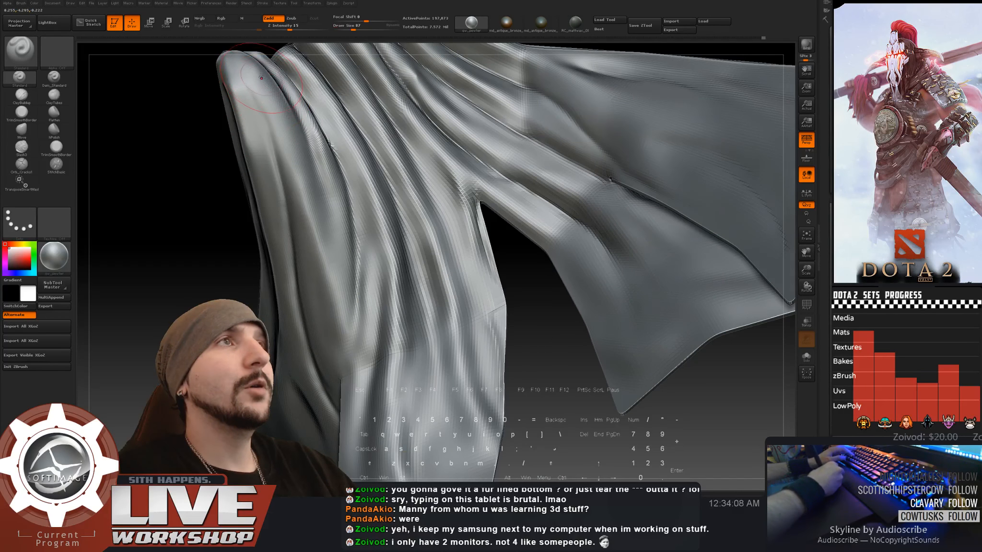
- Adjust the Standard brush size and sculpt a stroke down the outer fold below the cape's upper corner
key(s)
click(280, 110)
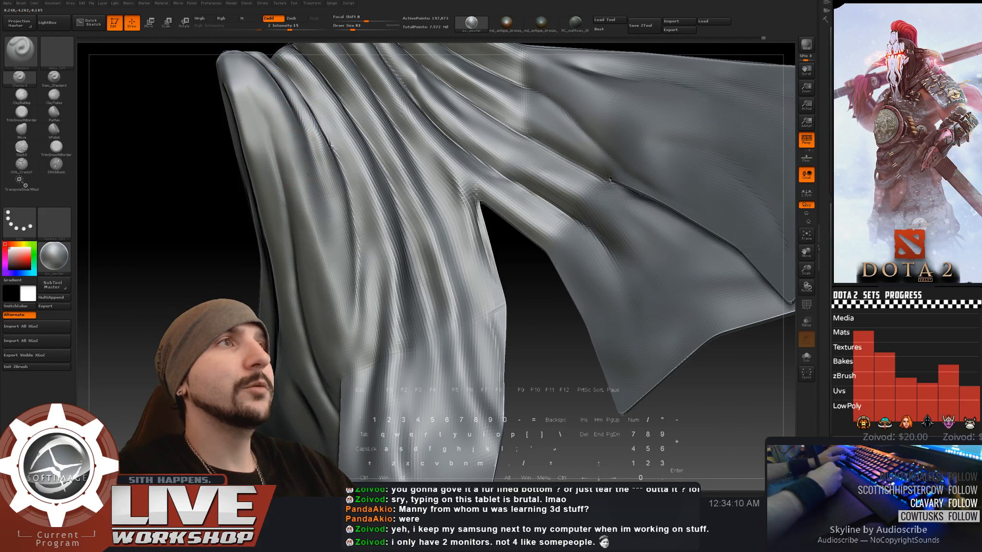
drag(309, 175, 318, 237)
drag(187, 222, 176, 203)
key(s)
click(186, 252)
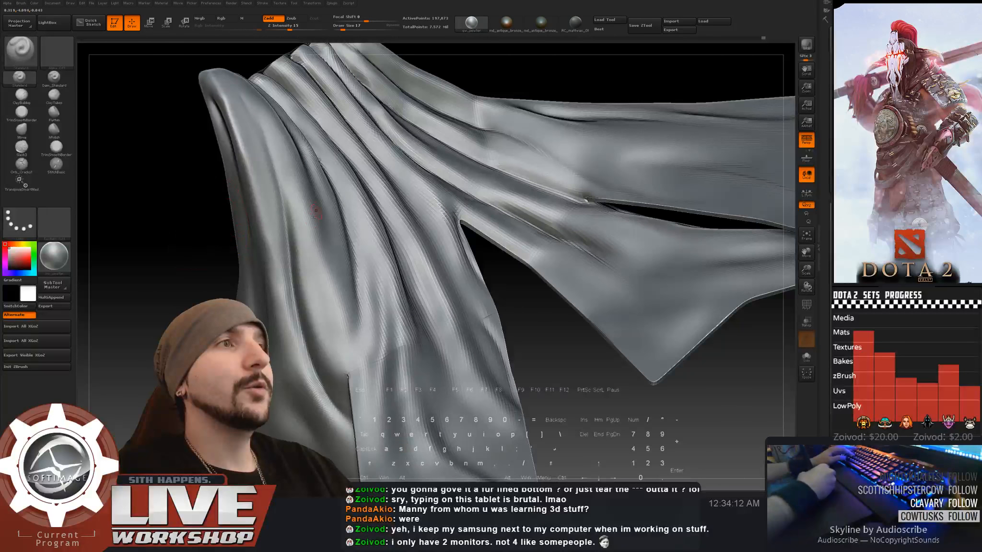
- Enlarge the brush and build up the long outer fold with repeated strokes from the upper corner toward the hem
key(s)
click(313, 215)
drag(306, 235, 316, 321)
drag(297, 190, 320, 306)
mouse_move(296, 204)
mouse_down()
mouse_move(313, 319)
mouse_move(345, 403)
mouse_up()
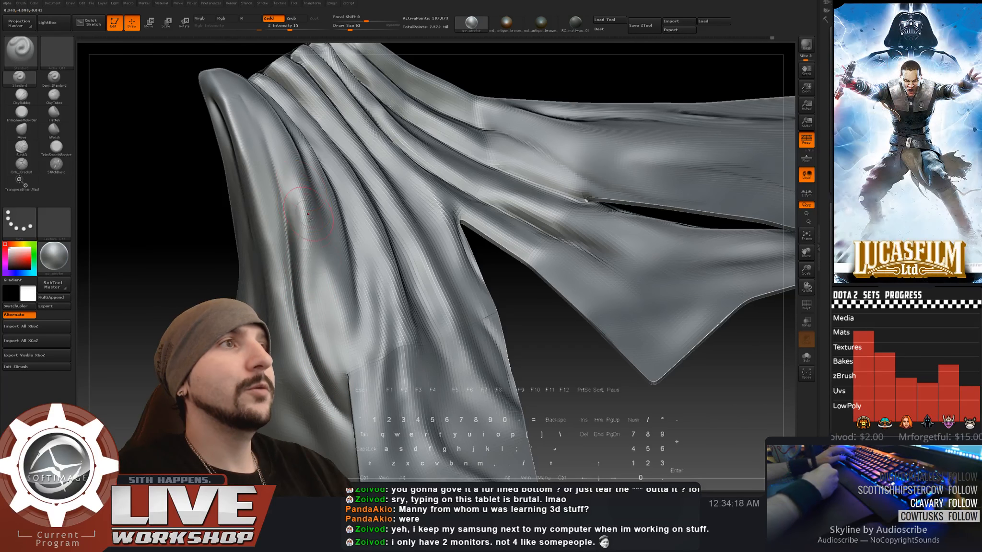
drag(294, 192, 301, 250)
- Sculpt and carve creases just beneath the cape's outer upper corner with brush size 62, then smooth them
mouse_move(192, 208)
mouse_down()
mouse_move(192, 235)
mouse_move(243, 226)
mouse_move(332, 256)
mouse_up()
mouse_move(209, 183)
mouse_down()
mouse_move(213, 204)
mouse_move(346, 253)
mouse_up()
key(shift)
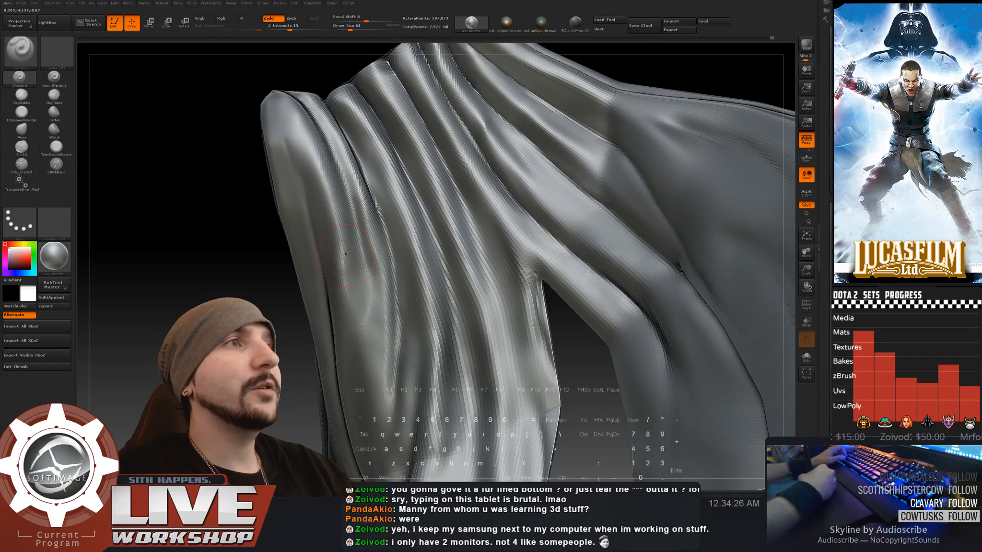
drag(336, 152, 350, 228)
mouse_move(317, 129)
mouse_down()
mouse_move(328, 192)
mouse_move(342, 198)
mouse_up()
alt+drag(316, 150, 326, 209)
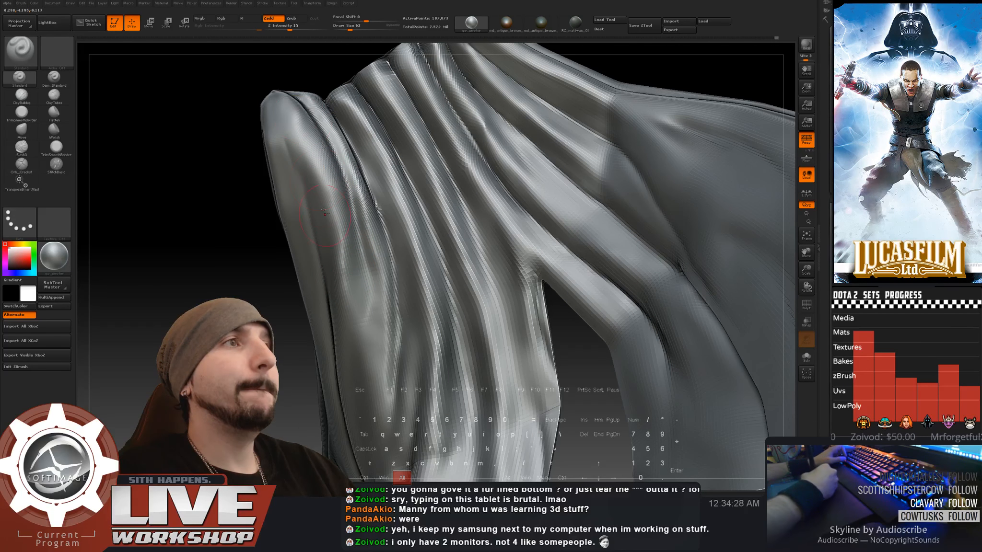
key(shift)
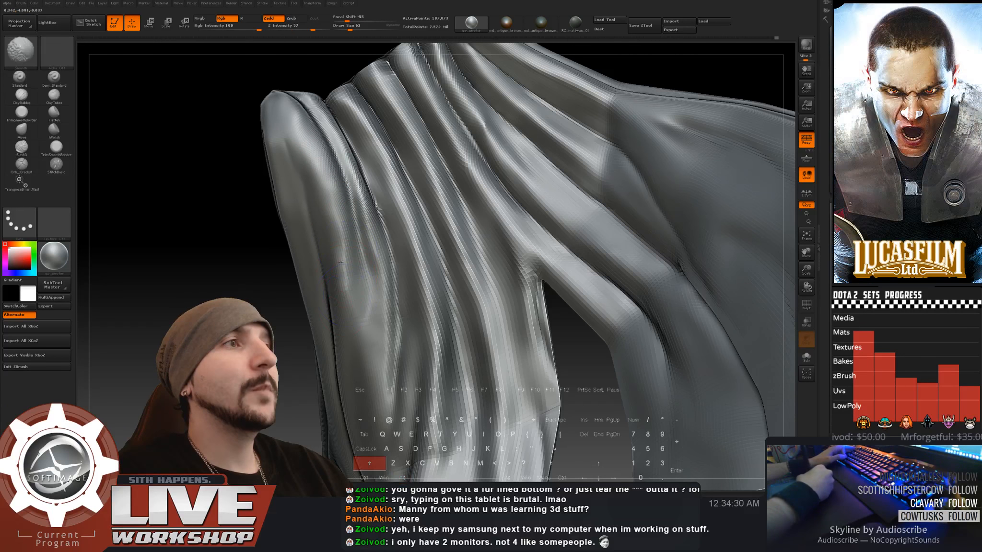
shift+drag(360, 241, 350, 180)
- Deepen and smooth the hollow further down the outer fold, checking the cape's overall shape from a distance
mouse_move(221, 211)
mouse_down()
mouse_move(227, 240)
mouse_move(211, 245)
mouse_up()
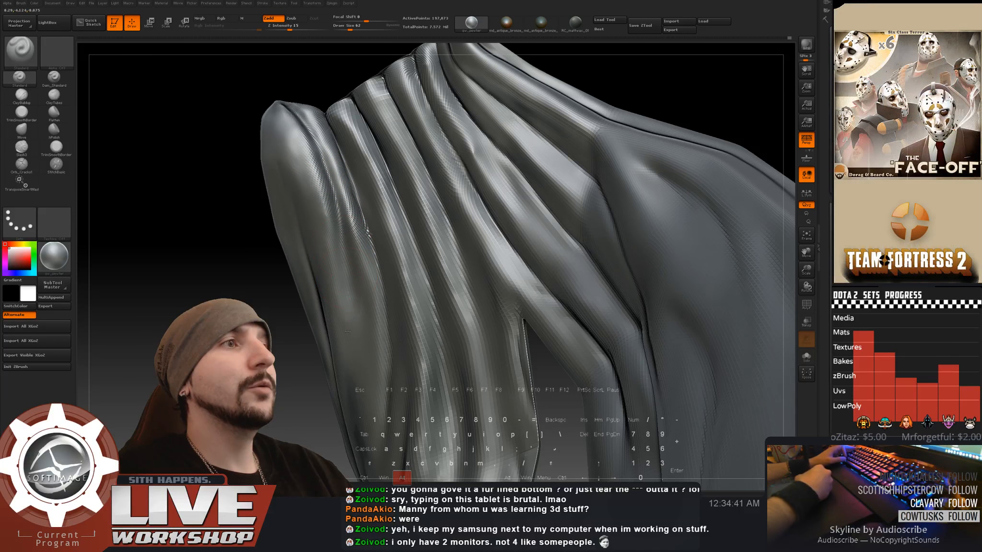
drag(207, 269, 209, 244)
alt+drag(362, 296, 358, 352)
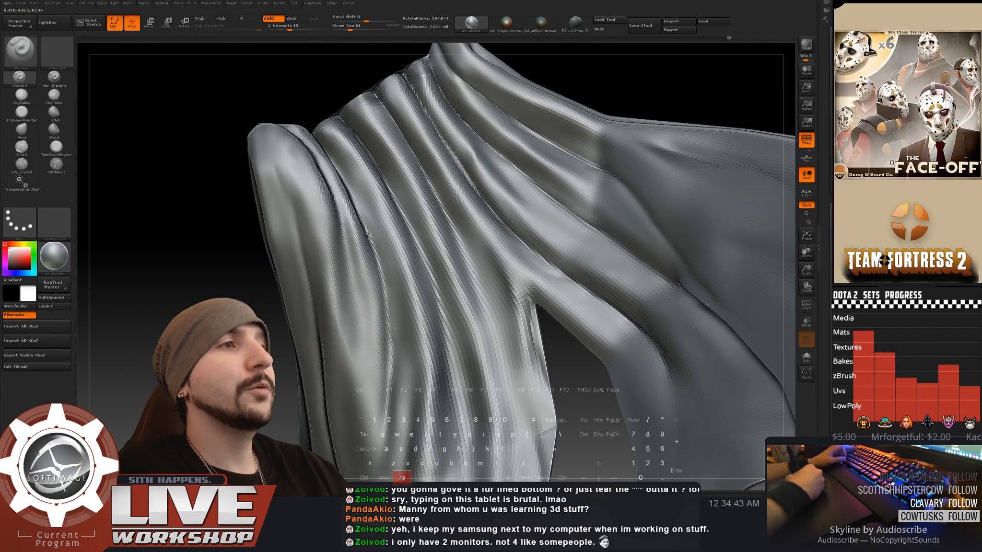
drag(211, 317, 204, 277)
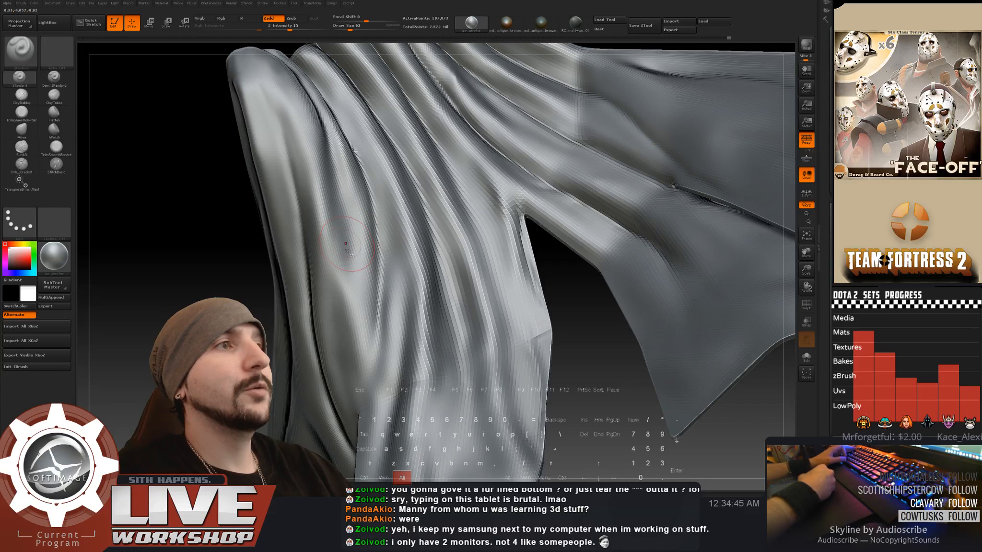
key(shift)
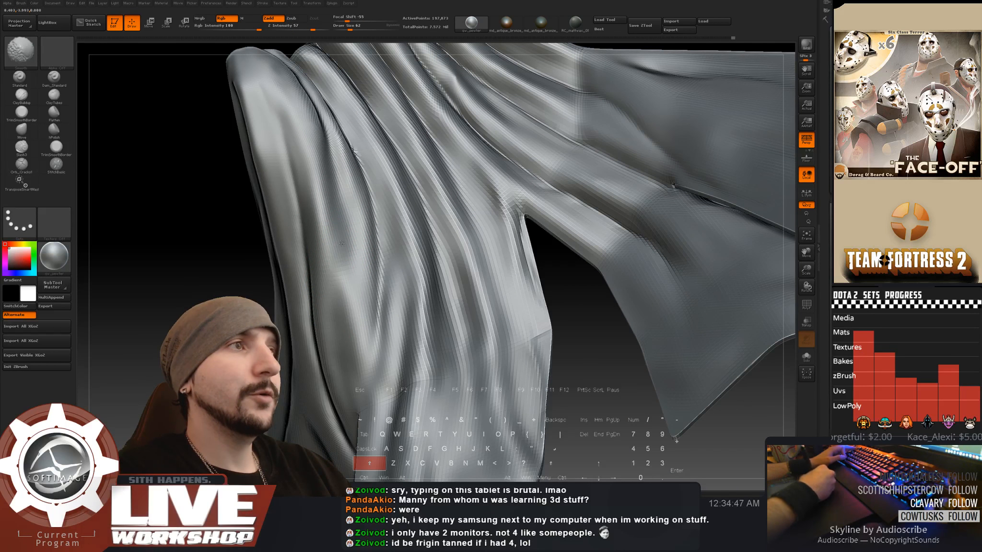
drag(187, 199, 88, 276)
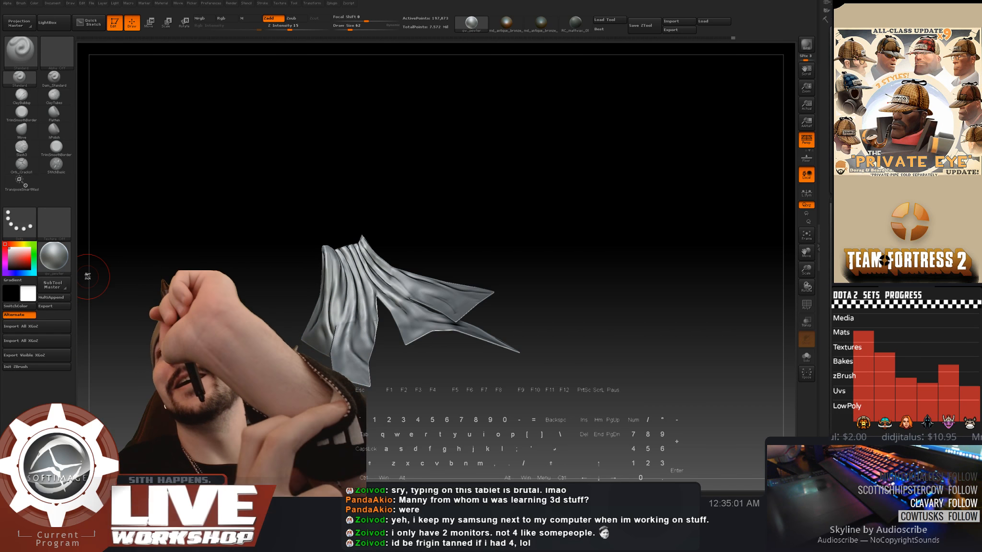
mouse_move(437, 207)
mouse_down()
mouse_move(551, 163)
mouse_move(141, 237)
mouse_move(189, 259)
mouse_move(194, 292)
mouse_move(208, 237)
mouse_move(211, 264)
mouse_move(220, 261)
mouse_up()
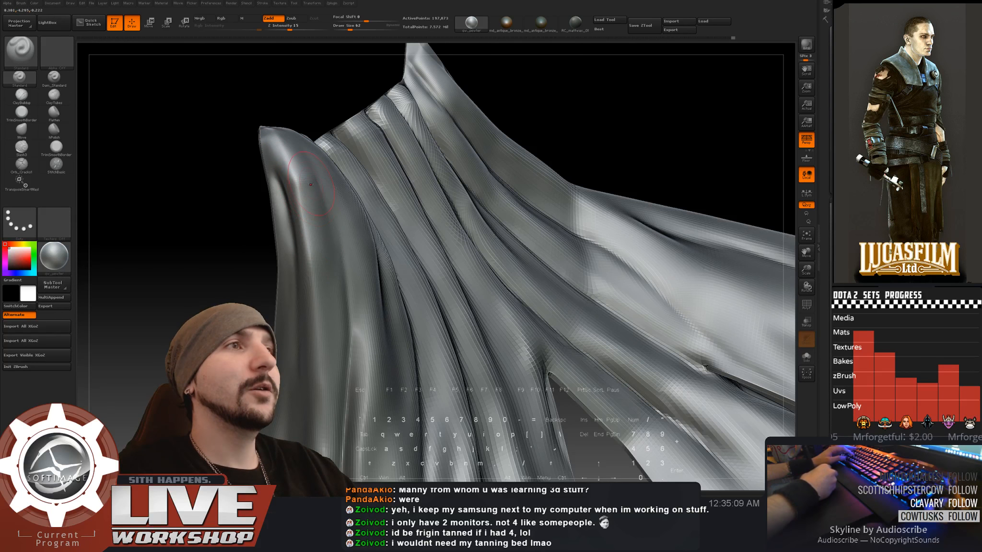
key(shift)
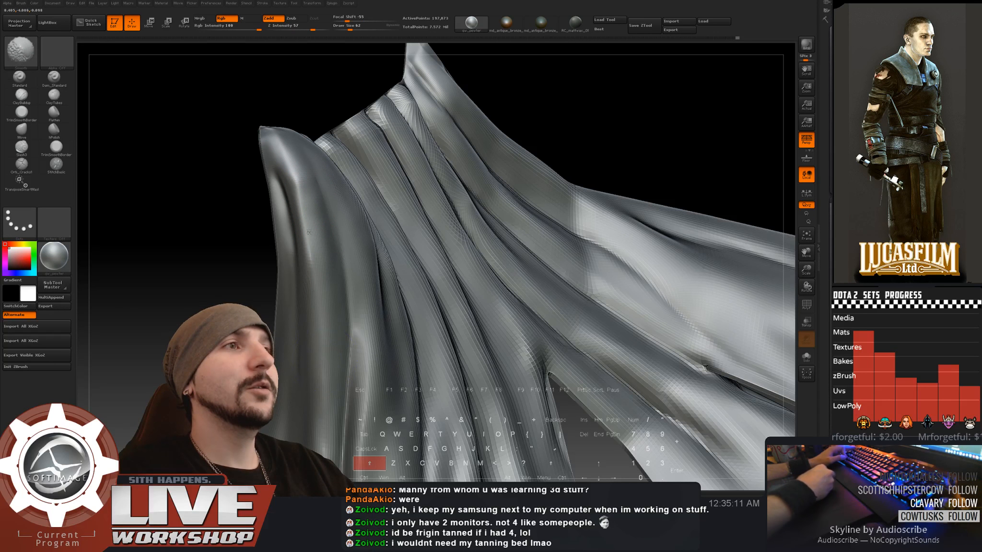
- Carve a fine crease at the tip of the outer upper corner with brush size 22, then smooth around it at size 54
drag(201, 150, 215, 153)
key(bracketleft)
key(bracketleft)
key(bracketleft)
key(bracketleft)
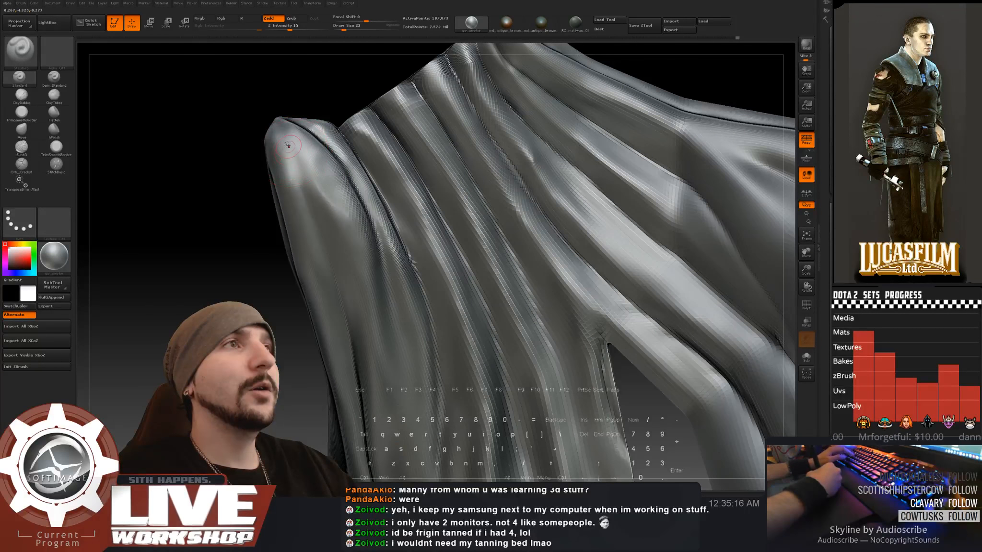
alt+drag(299, 154, 311, 203)
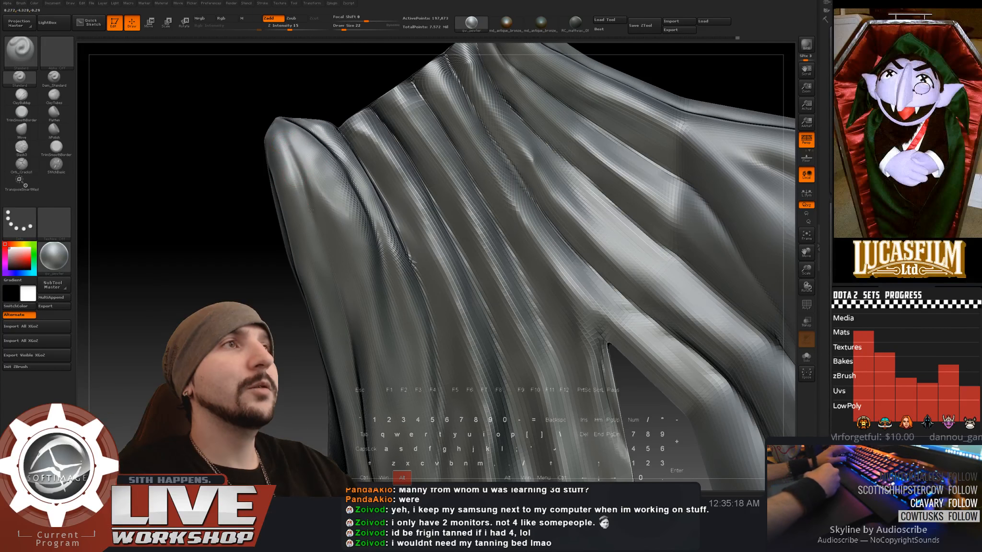
key(s)
mouse_move(278, 131)
alt+mouse_down()
mouse_move(299, 175)
mouse_move(256, 166)
alt+mouse_up()
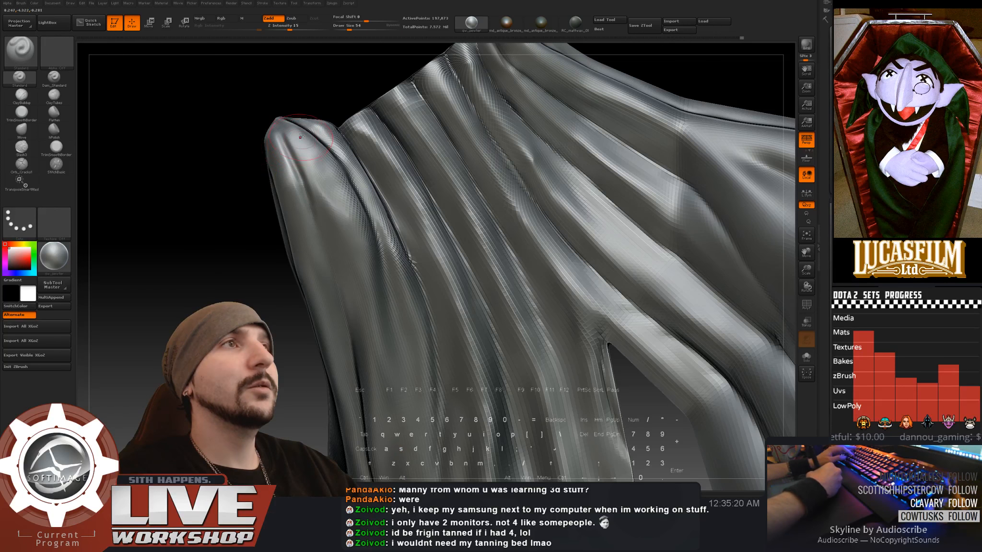
key(shift)
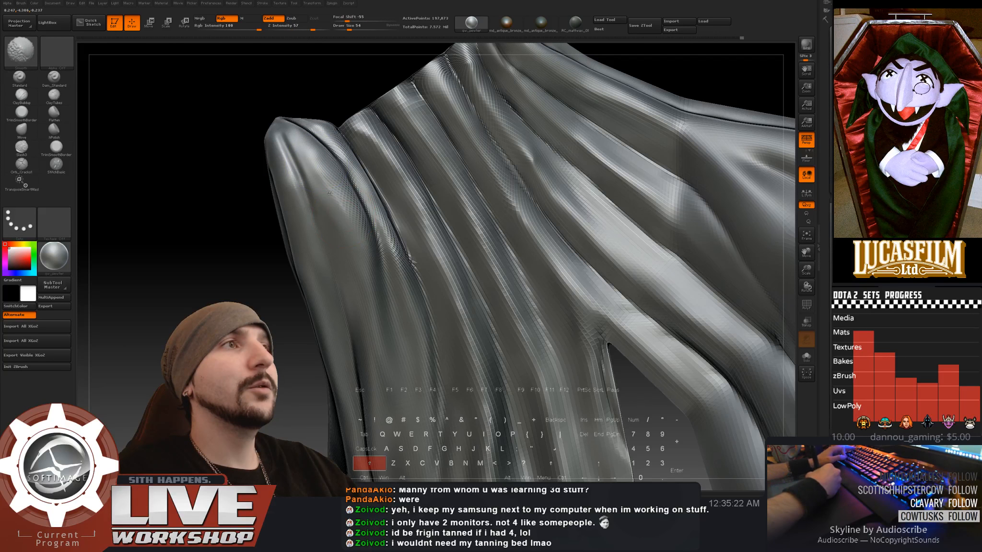
- Switch to the Orb_Cracks brush at size 35 and carve a sharp crease down from the outer corner's tip
drag(241, 145, 118, 95)
click(22, 165)
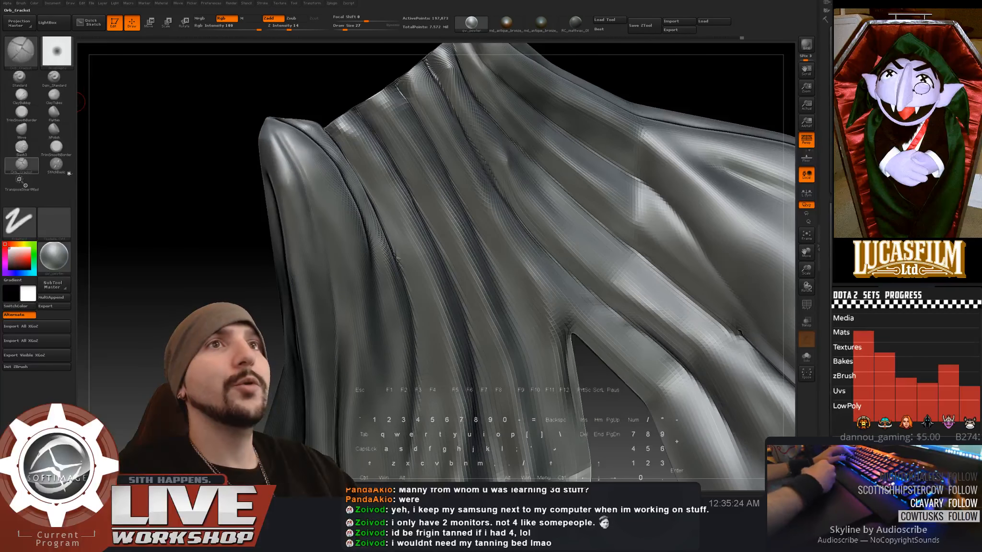
drag(197, 166, 222, 161)
key(s)
drag(274, 132, 276, 132)
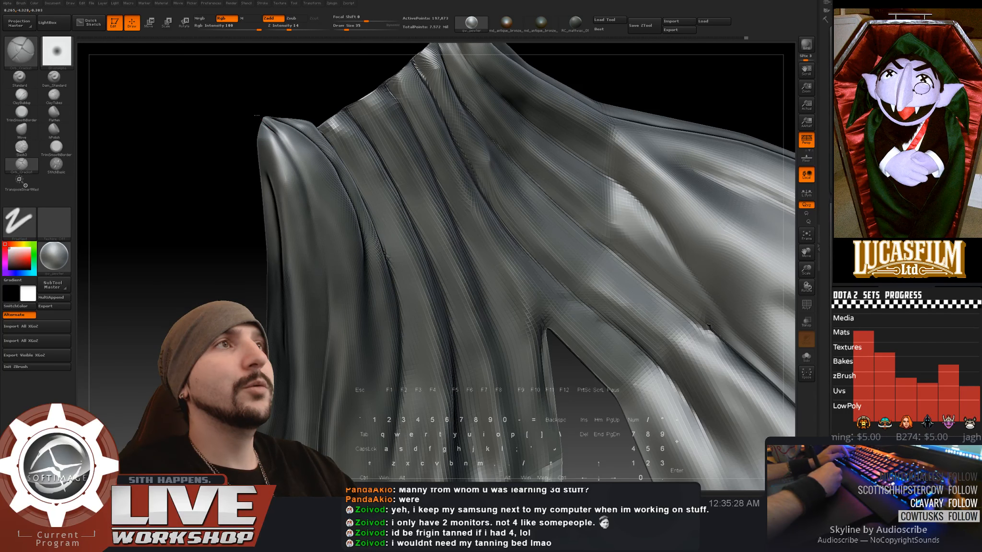
mouse_move(264, 119)
mouse_down()
mouse_move(292, 149)
mouse_move(314, 214)
mouse_up()
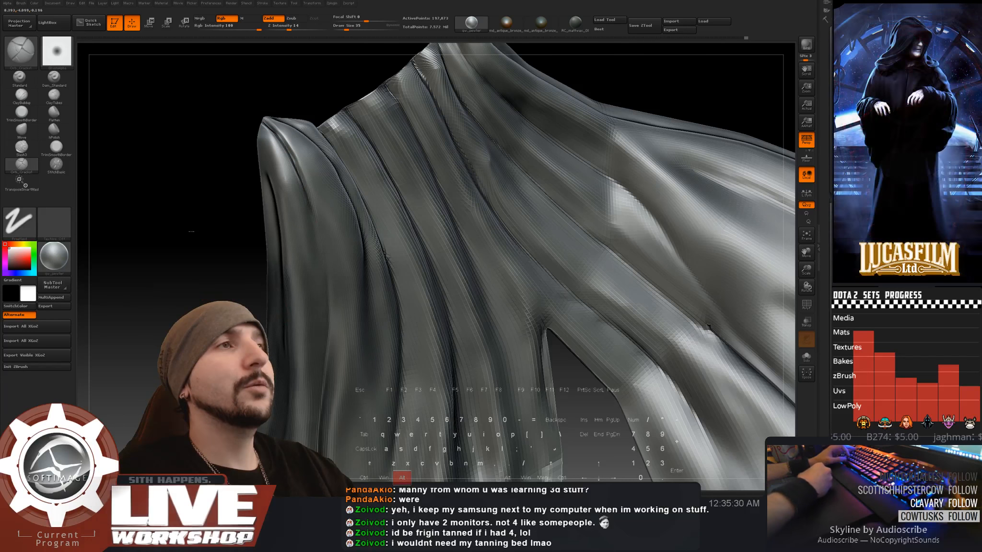
drag(191, 231, 285, 121)
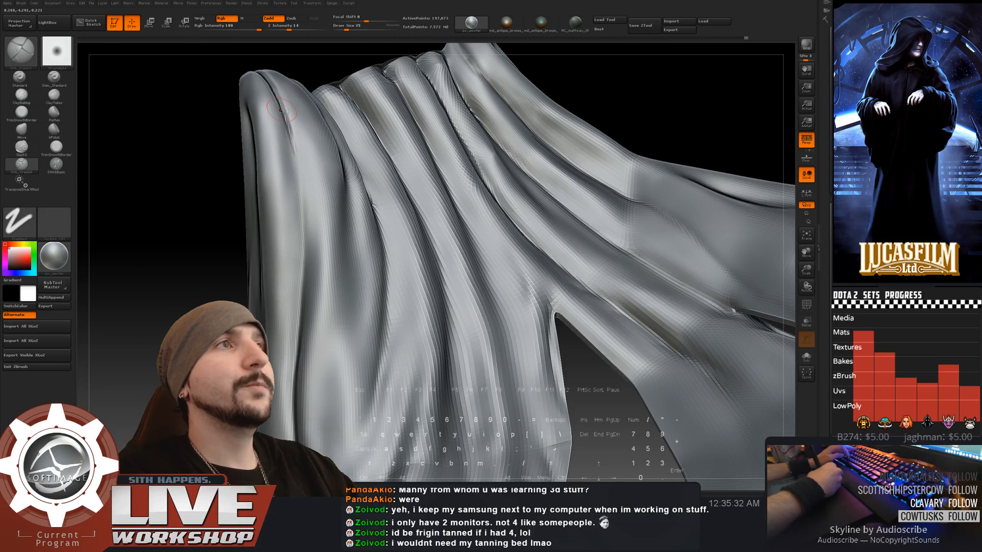
- Adjust the Orb_Cracks brush size and extend sharp creases down between the outer fold and the neighbouring pleat
drag(303, 245, 301, 279)
mouse_move(198, 211)
mouse_down()
mouse_move(209, 171)
mouse_move(204, 222)
mouse_move(185, 226)
mouse_up()
key(s)
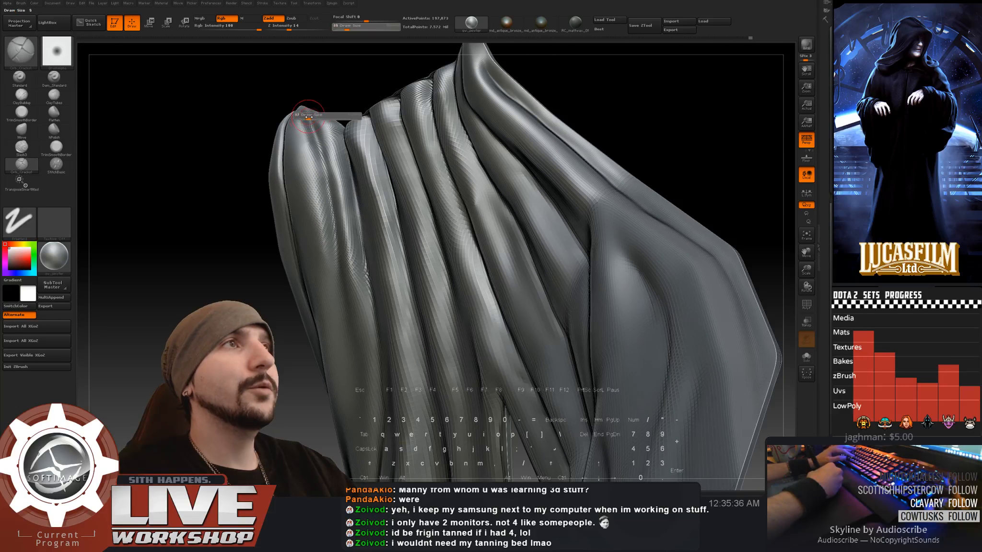
drag(307, 118, 309, 118)
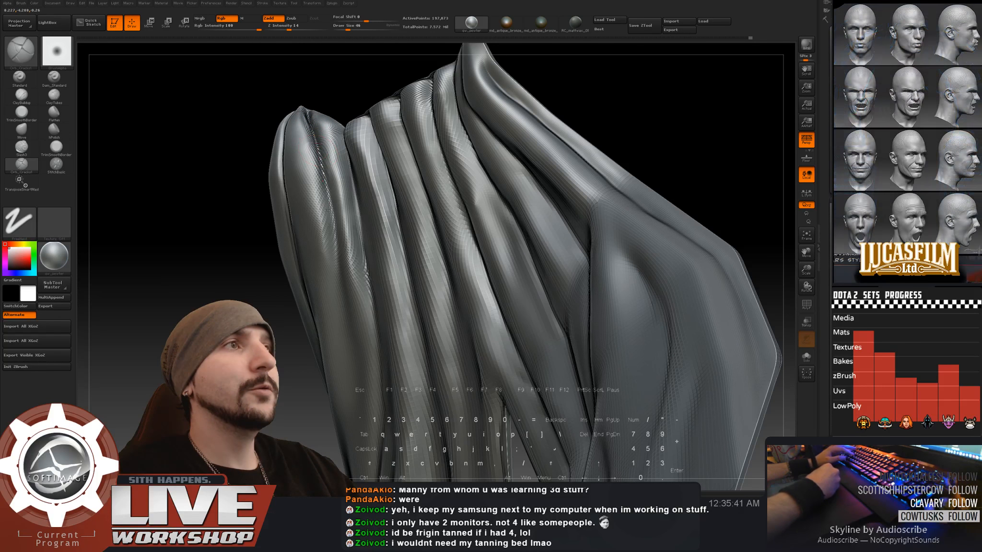
mouse_move(198, 203)
mouse_down()
mouse_move(152, 232)
mouse_move(183, 209)
mouse_move(274, 178)
mouse_up()
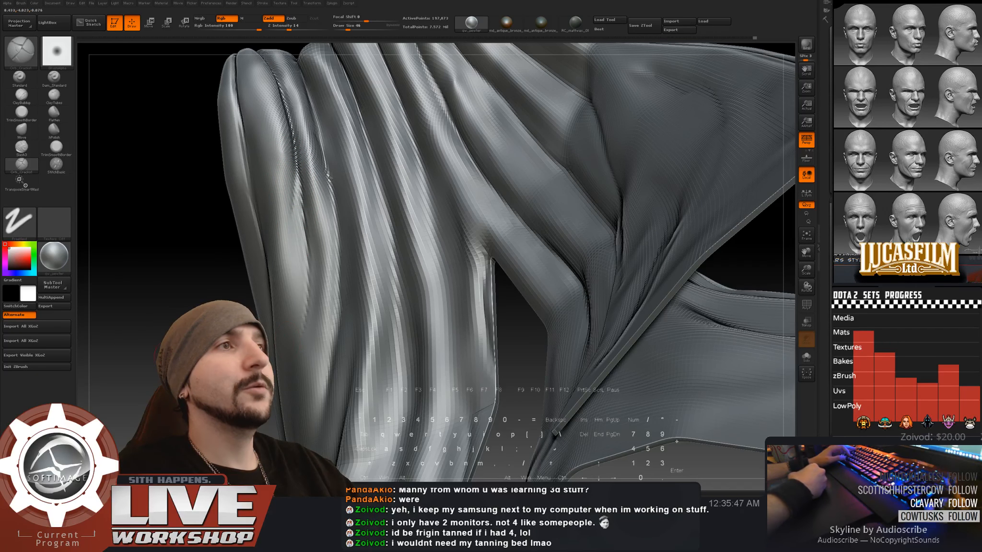
mouse_move(329, 177)
mouse_down()
mouse_move(184, 208)
mouse_move(591, 189)
mouse_move(655, 176)
mouse_move(655, 222)
mouse_move(680, 193)
mouse_move(686, 214)
mouse_move(664, 218)
mouse_move(691, 239)
mouse_up()
- Switch to the hPolish brush, enlarge it, and flatten the pleat beside the outer fold
click(54, 130)
mouse_move(609, 141)
alt+mouse_down()
mouse_move(686, 101)
mouse_move(688, 144)
alt+mouse_up()
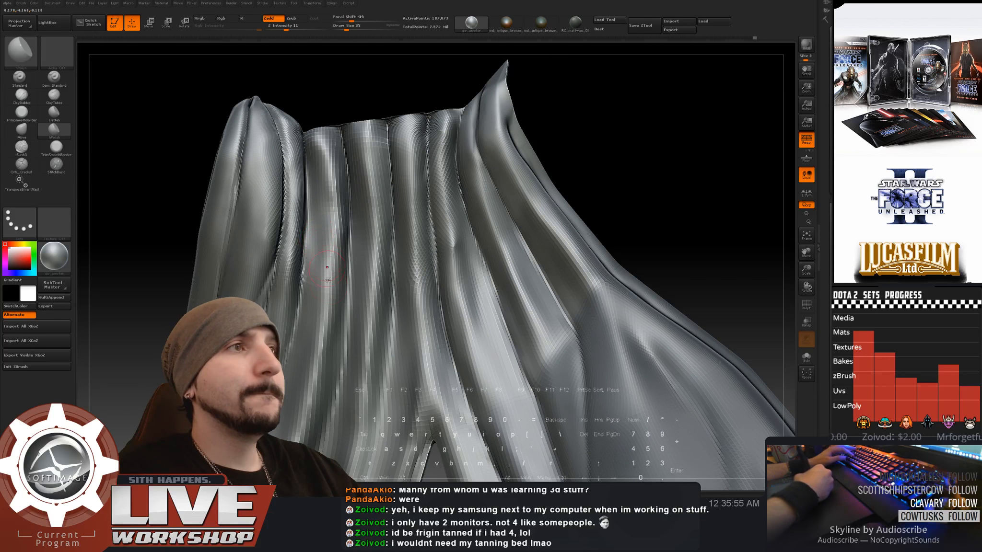
key(])
drag(330, 197, 332, 283)
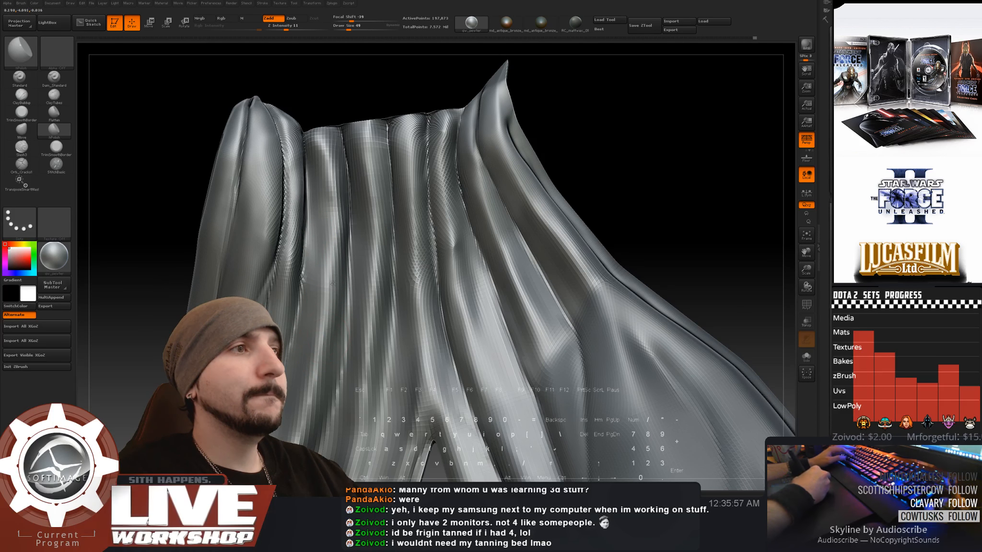
mouse_move(697, 198)
alt+mouse_down()
mouse_move(639, 162)
mouse_move(627, 187)
alt+mouse_up()
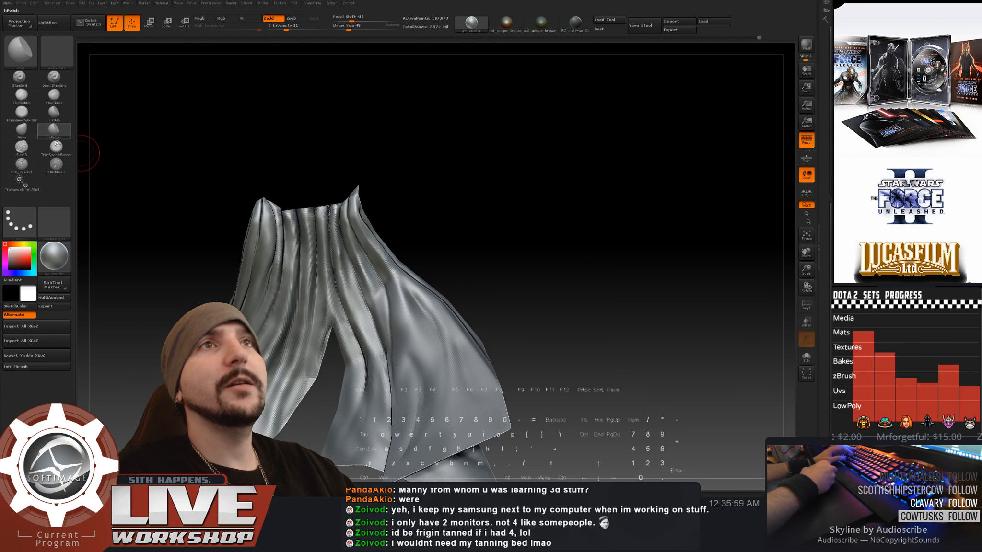
- Switch to the Dam_Standard brush and carve creases between the pleats along the cape's gathered upper edge
click(52, 79)
mouse_move(484, 161)
mouse_down()
mouse_move(546, 171)
mouse_move(579, 110)
mouse_move(568, 121)
mouse_move(474, 137)
mouse_up()
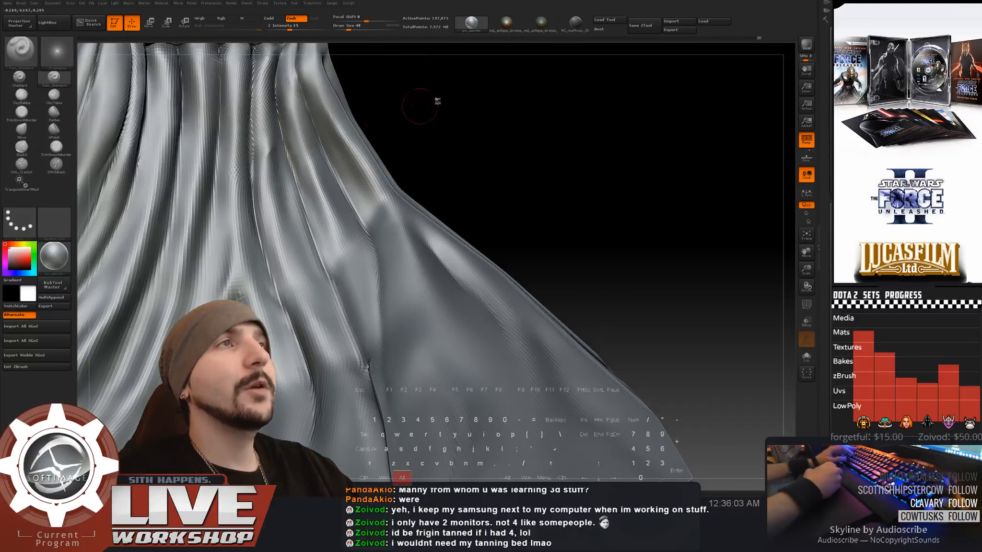
drag(438, 101, 278, 92)
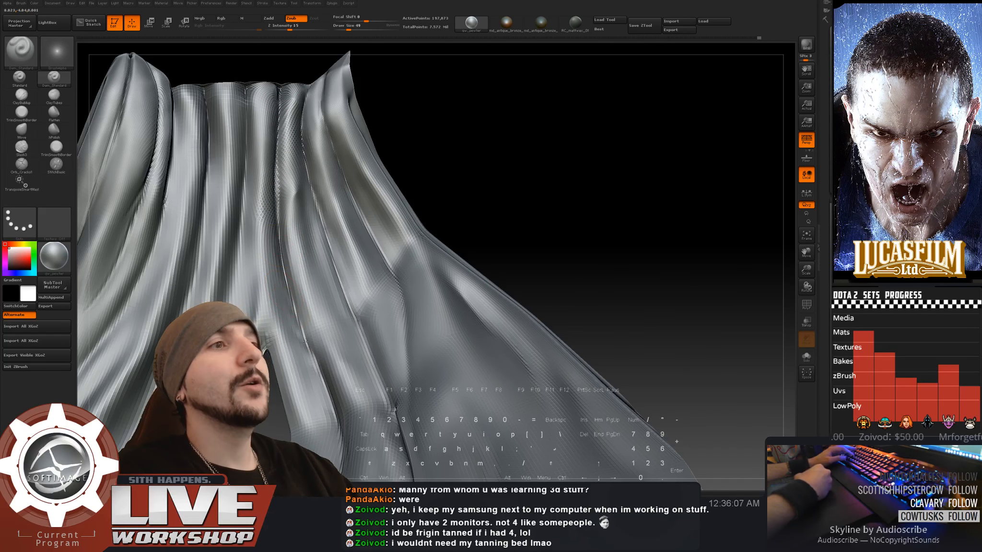
mouse_move(254, 69)
mouse_down()
mouse_move(241, 127)
mouse_move(311, 90)
mouse_move(269, 76)
mouse_up()
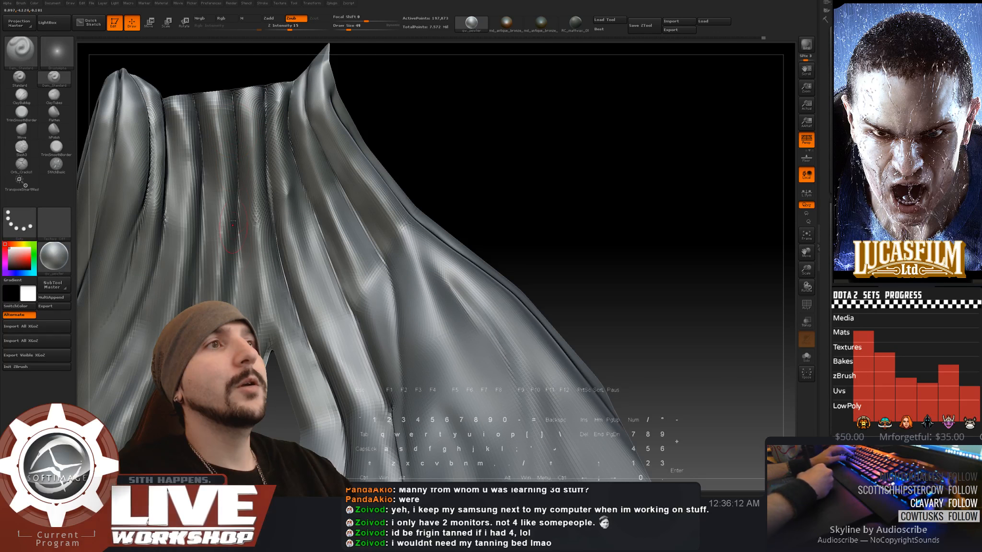
drag(560, 187, 615, 202)
mouse_move(244, 99)
mouse_down()
mouse_move(250, 160)
mouse_move(240, 117)
mouse_up()
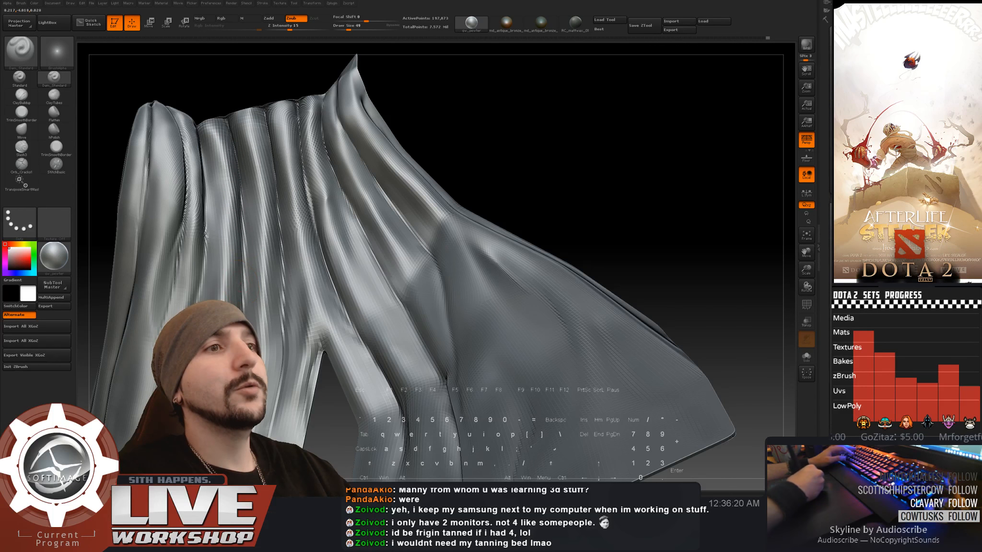
- Refine and smooth the lower pleats on the inner side of the cape's split
alt+drag(547, 233, 621, 68)
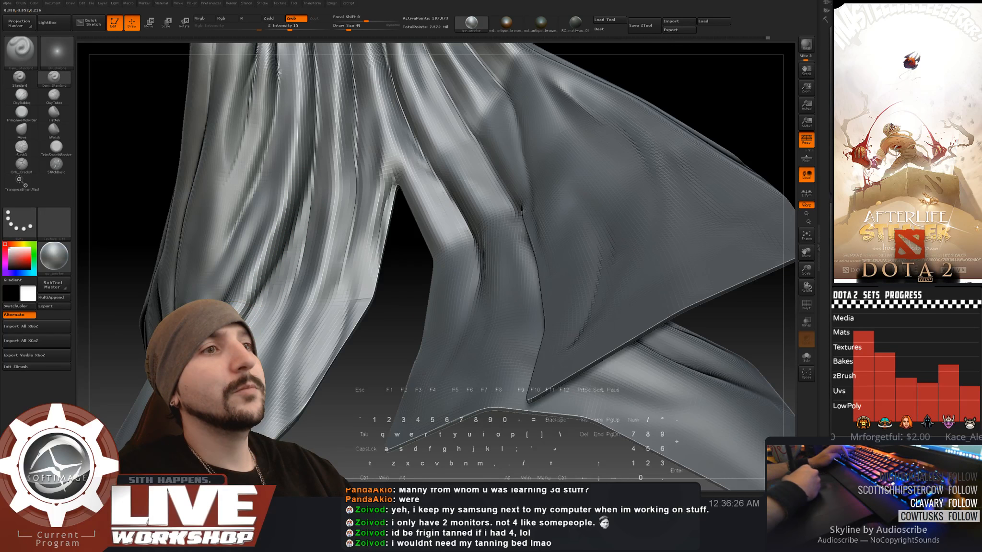
key(f)
mouse_move(405, 250)
mouse_down()
mouse_move(567, 161)
mouse_move(542, 171)
mouse_move(552, 173)
mouse_move(556, 239)
mouse_up()
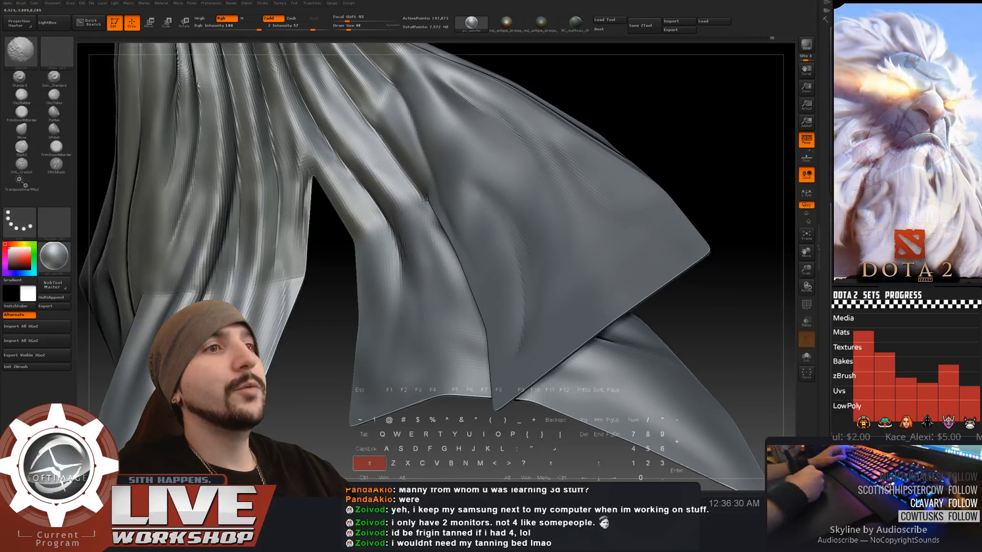
key(shift)
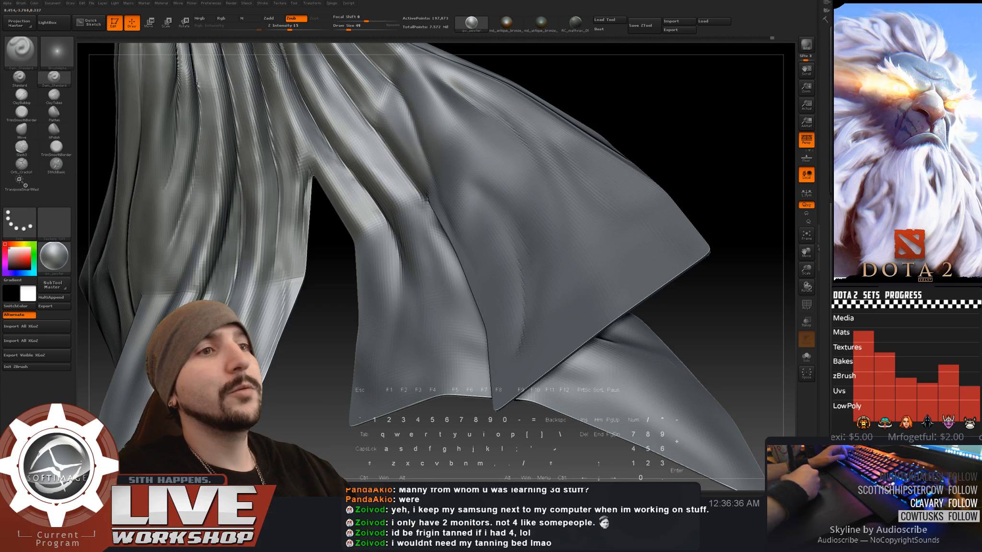
key(shift)
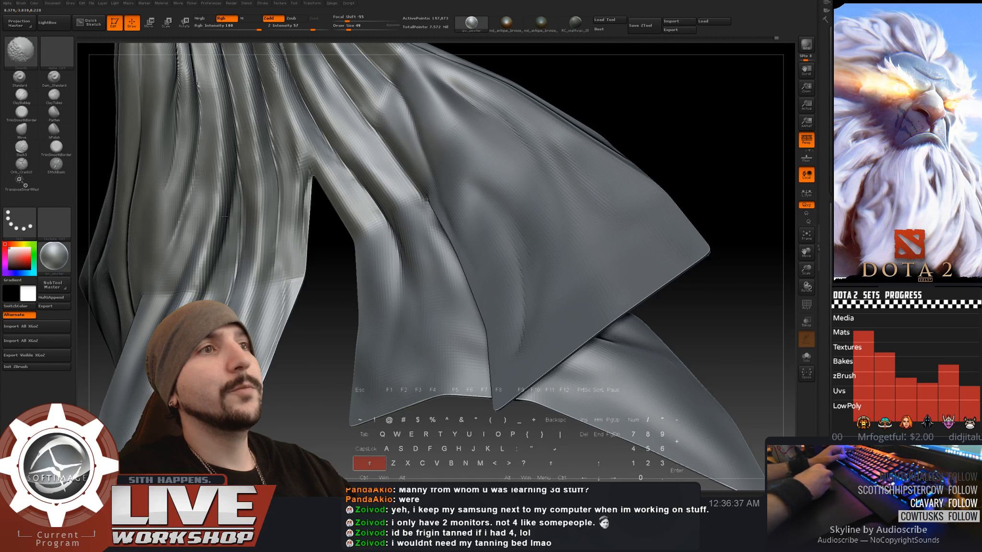
mouse_move(224, 216)
shift+mouse_down()
mouse_move(226, 199)
mouse_move(214, 259)
shift+mouse_up()
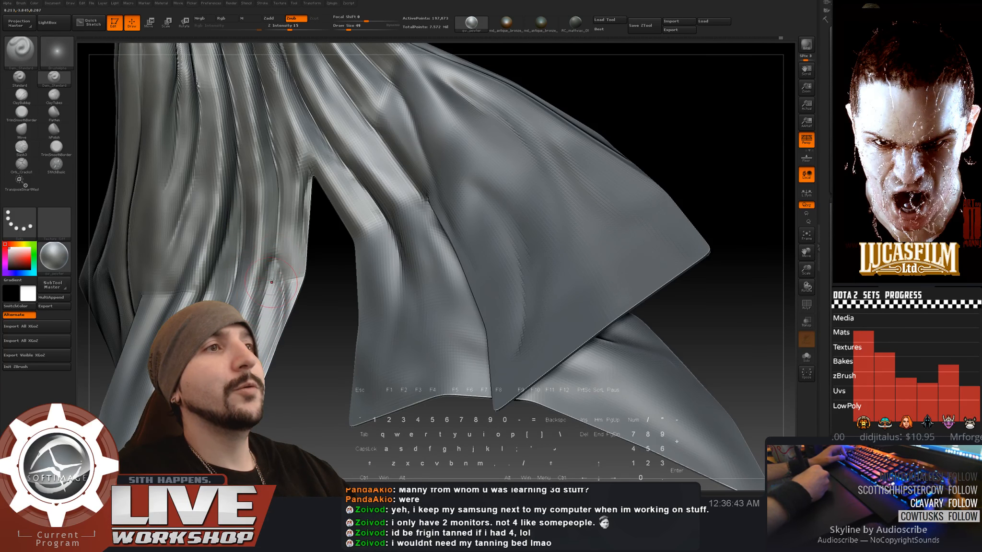
- Sculpt soft folds down the panel beside the split, beneath the overlapping outer flap, and smooth them
mouse_move(308, 332)
mouse_down()
mouse_move(298, 344)
mouse_move(308, 347)
mouse_up()
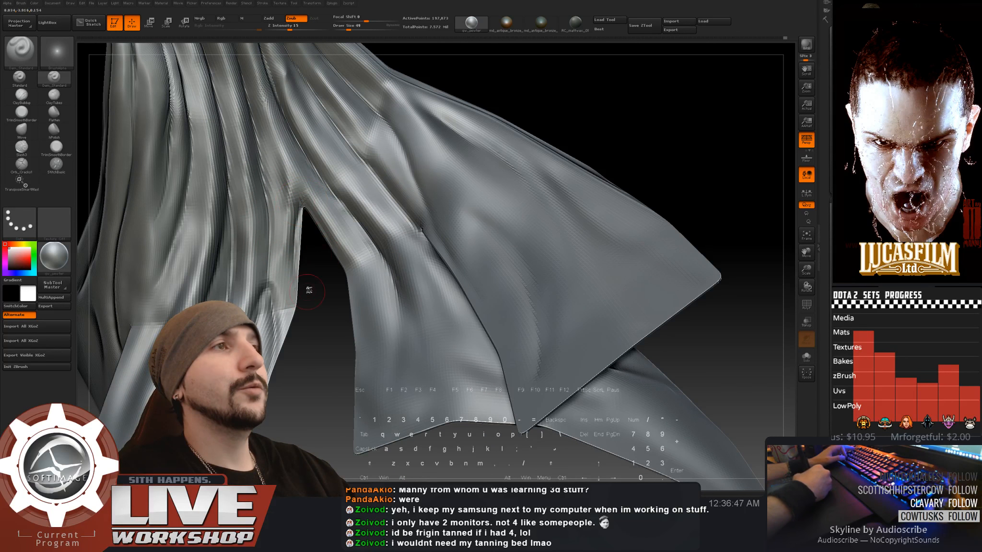
drag(309, 290, 318, 217)
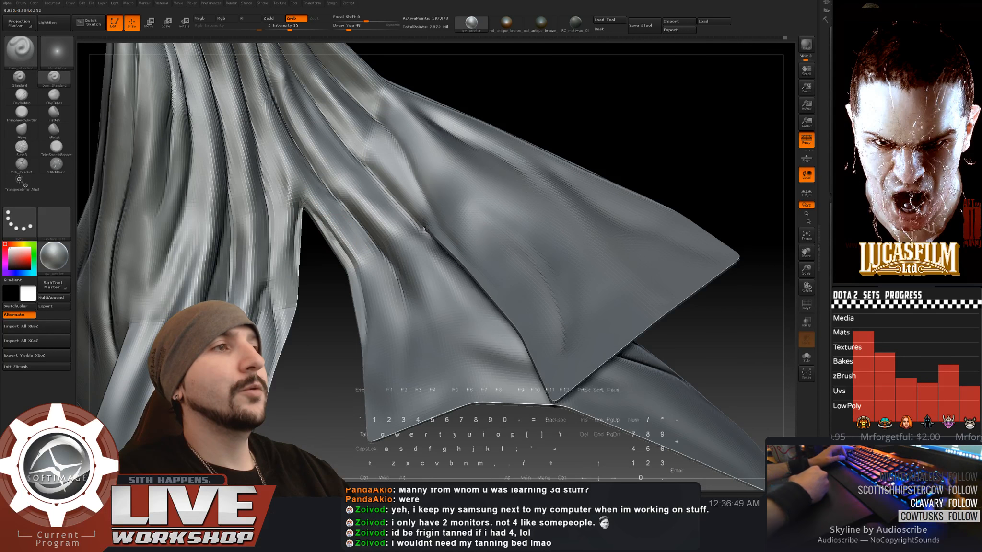
key(shift)
drag(331, 284, 343, 290)
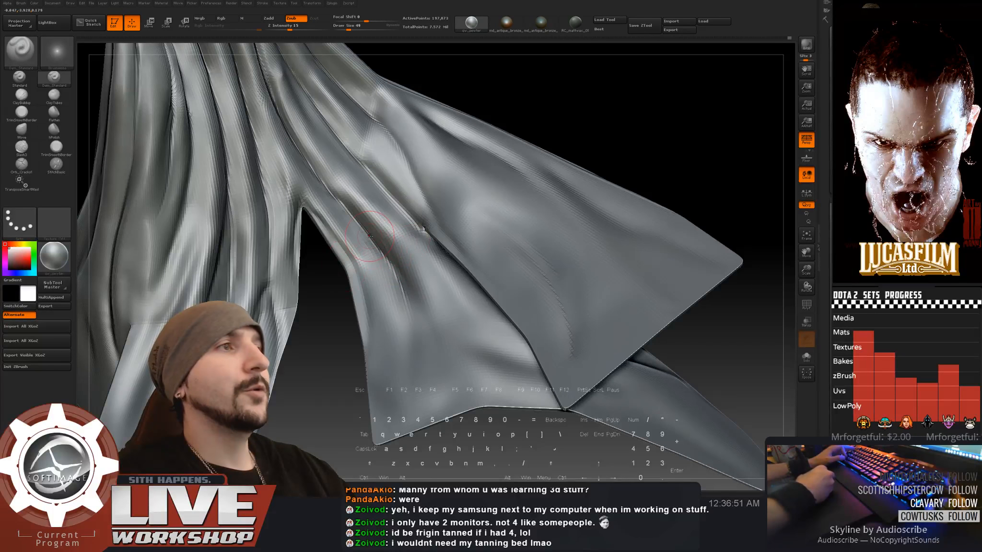
drag(400, 307, 405, 369)
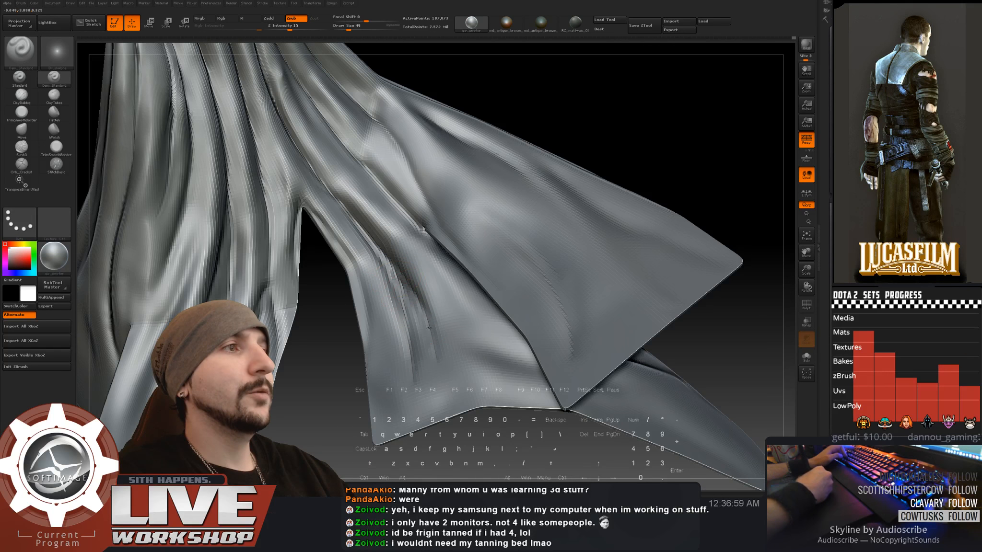
key(shift)
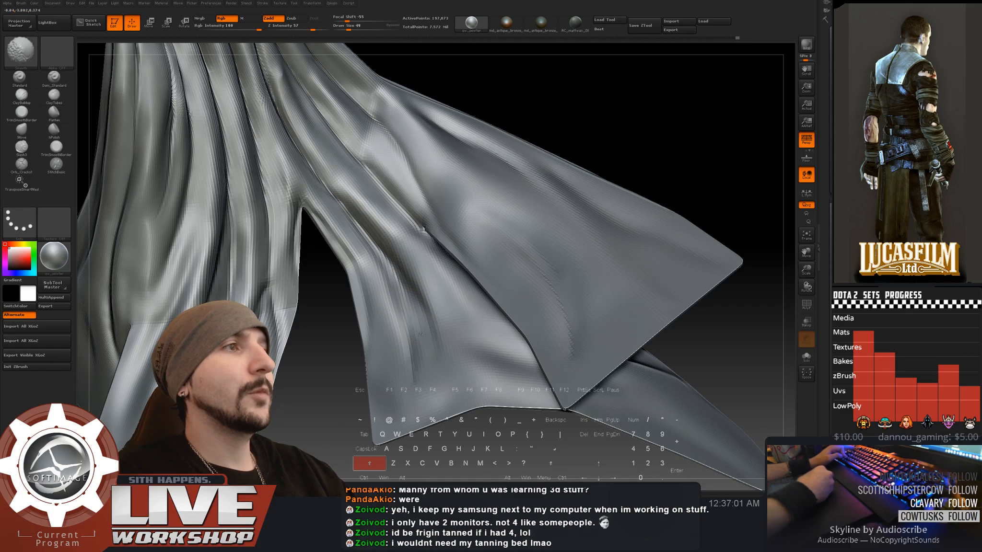
- Show the complete mounted character to check the cape in context, and isolate the cape again
alt+drag(331, 288, 301, 227)
mouse_move(478, 144)
mouse_down()
mouse_move(593, 254)
mouse_move(609, 282)
mouse_move(613, 240)
mouse_up()
alt+drag(612, 241, 549, 486)
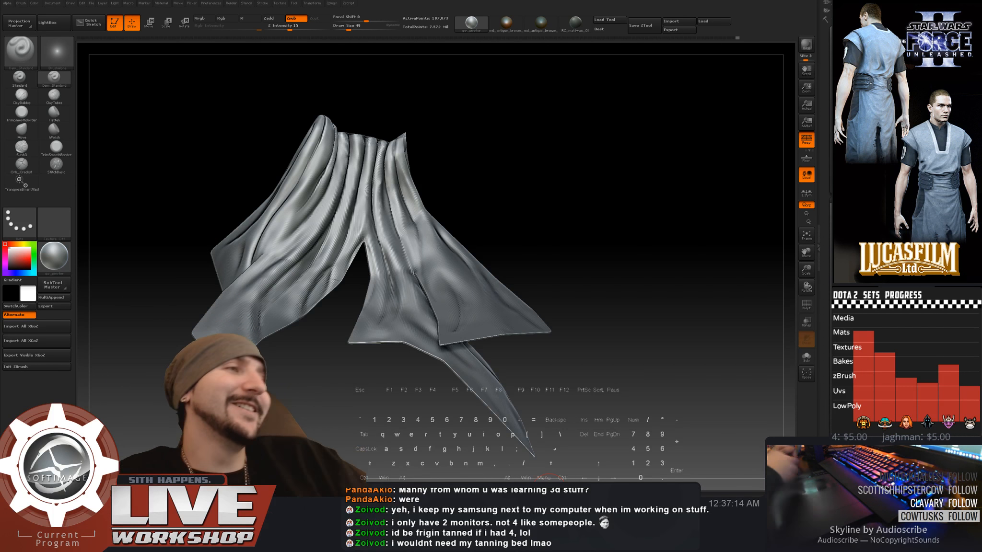
drag(623, 206, 687, 200)
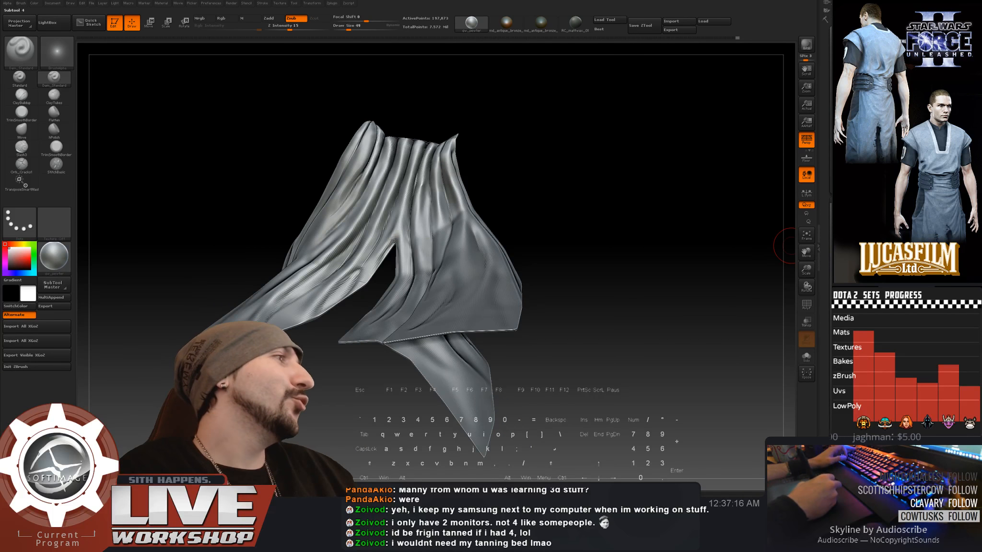
click(954, 268)
alt+drag(664, 259, 714, 259)
alt+drag(657, 281, 789, 271)
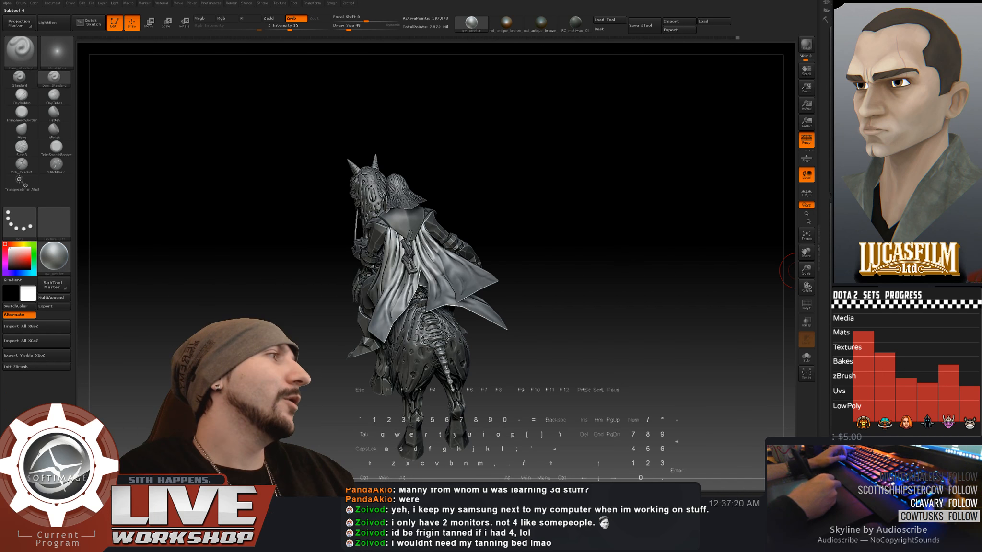
click(954, 269)
alt+drag(628, 234, 607, 235)
- Sculpt the folds on and below the cape's pointed outer corner from several angles, and undo the last stroke
alt+drag(616, 144, 624, 177)
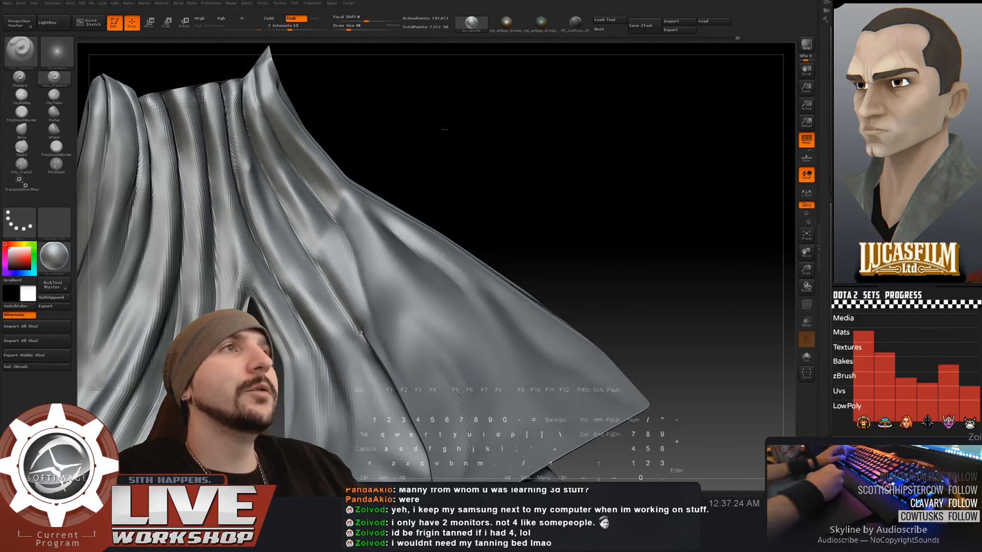
drag(445, 130, 555, 131)
drag(403, 121, 409, 130)
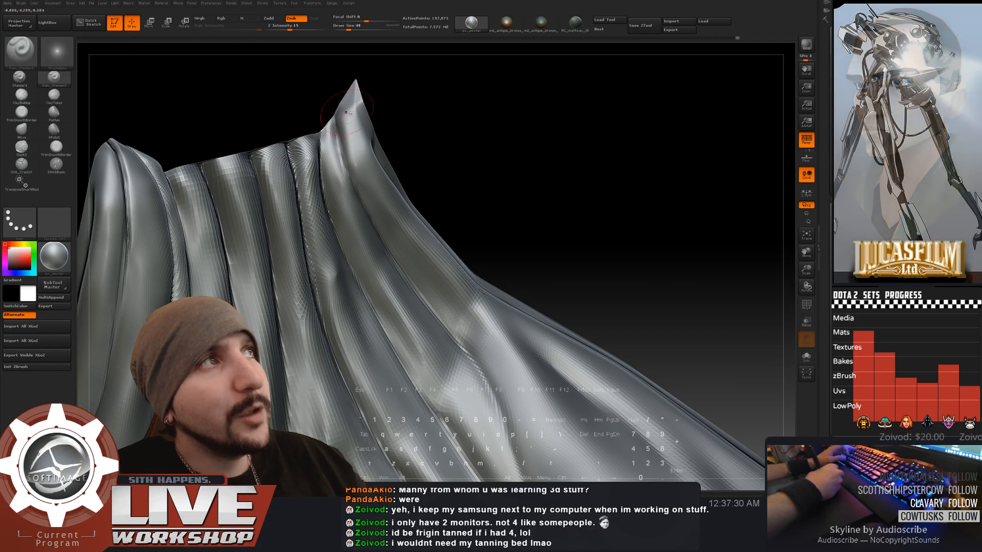
drag(336, 117, 361, 109)
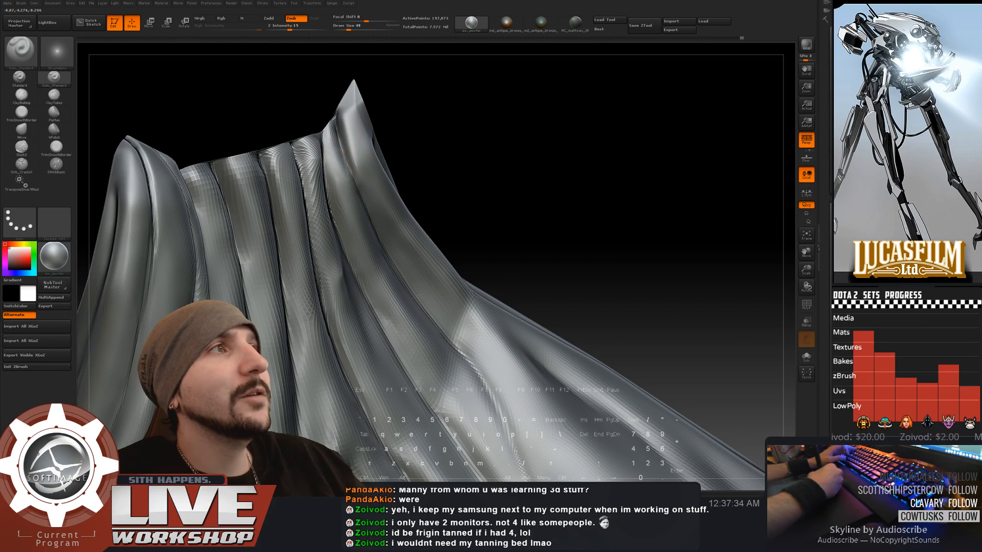
mouse_move(478, 139)
mouse_down()
mouse_move(428, 128)
mouse_move(473, 107)
mouse_up()
drag(413, 104, 434, 105)
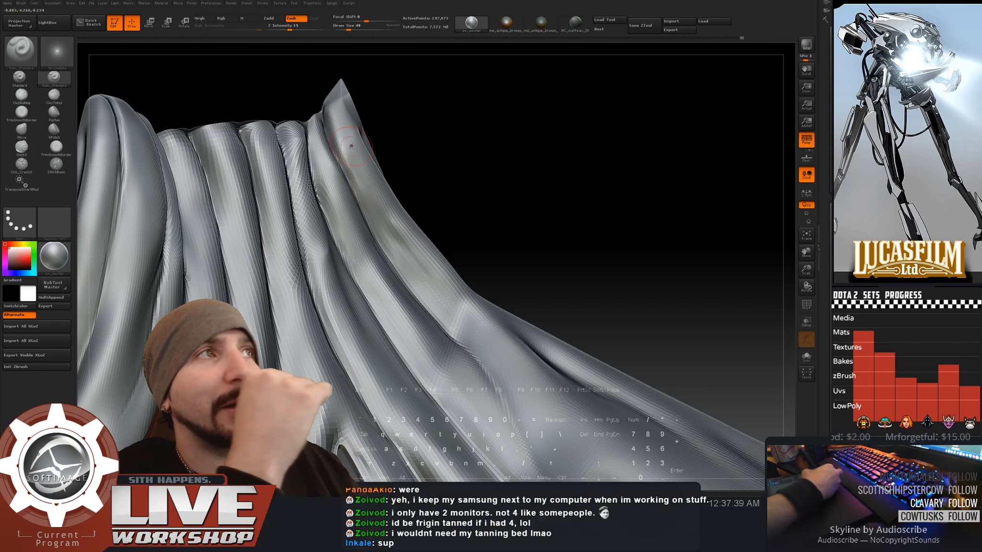
drag(472, 138, 429, 139)
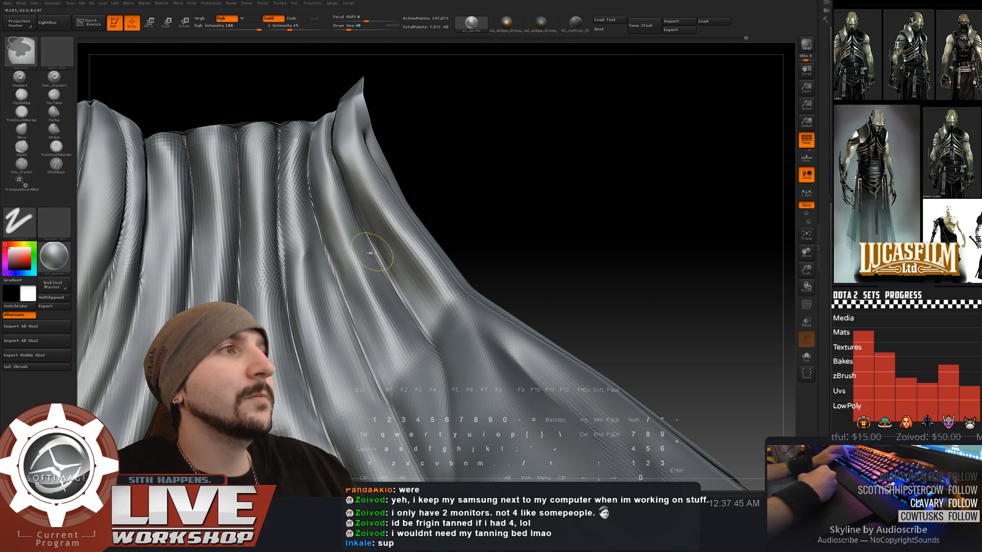
key(ctrl+z)
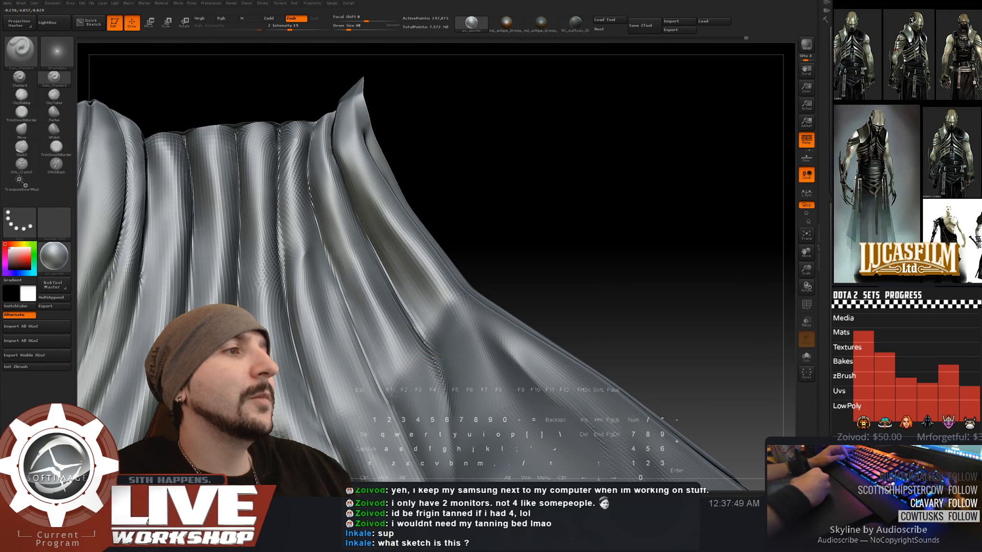
- Carve deeper creases along the upper overlap between the outer flap and the neighbouring pleat
alt+drag(635, 292, 614, 206)
drag(590, 168, 609, 185)
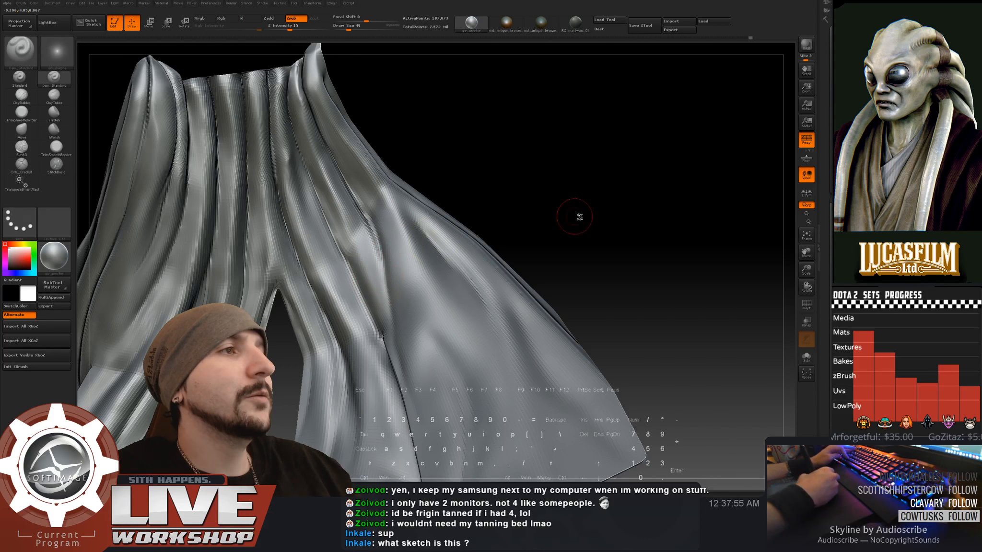
mouse_move(580, 217)
alt+mouse_down()
mouse_move(580, 175)
mouse_move(590, 186)
alt+mouse_up()
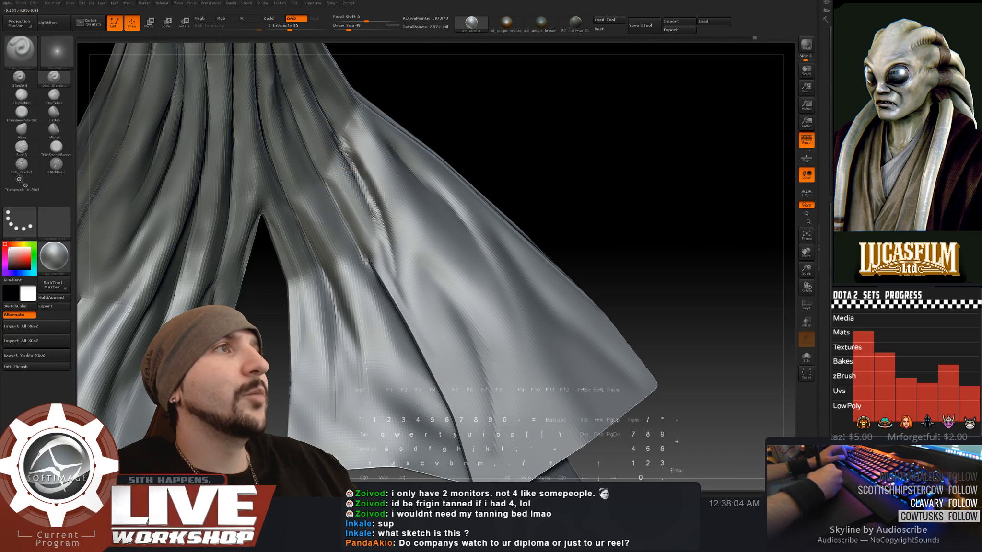
drag(475, 102, 451, 104)
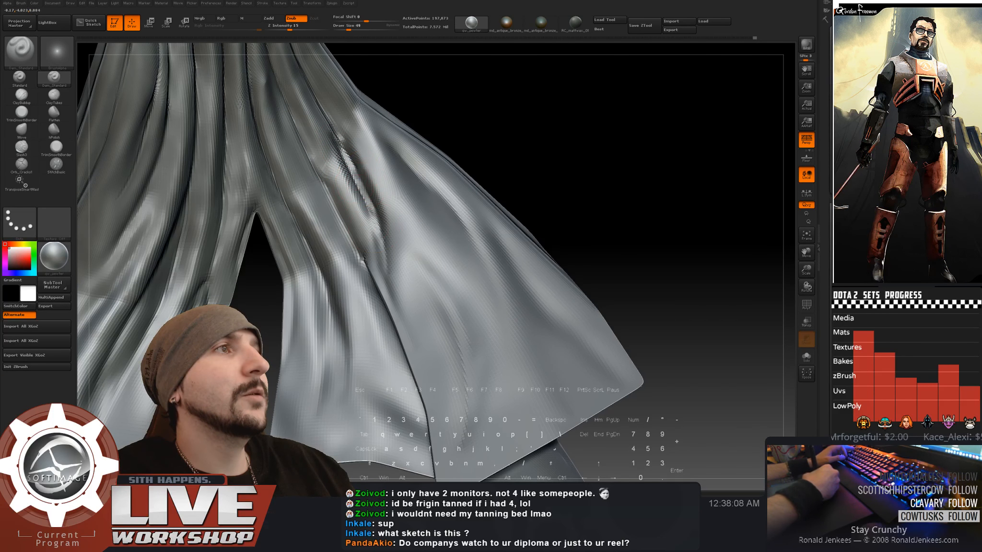
- Sculpt a diagonal fold in the middle of the outer flap and smooth its upper end
drag(620, 182, 507, 167)
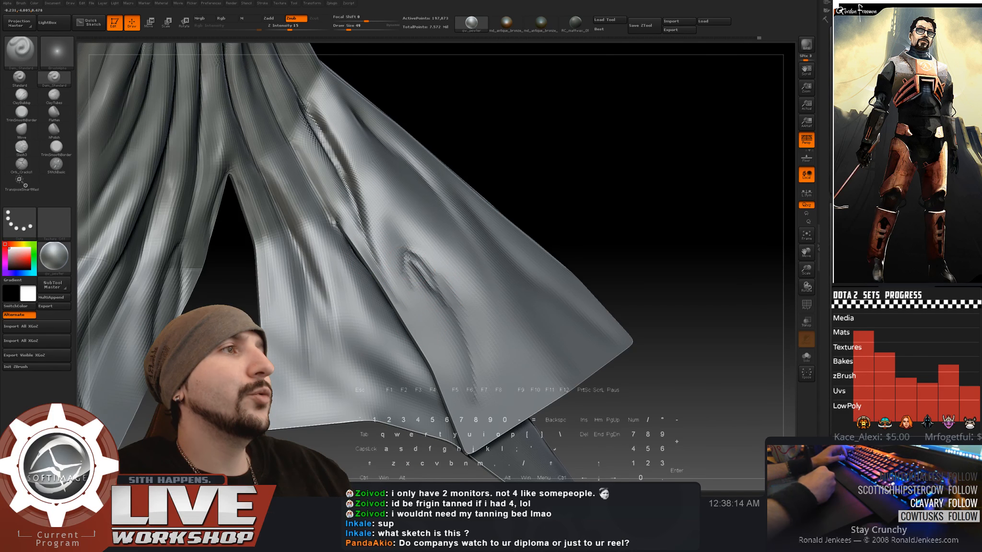
drag(407, 257, 457, 318)
key(shift)
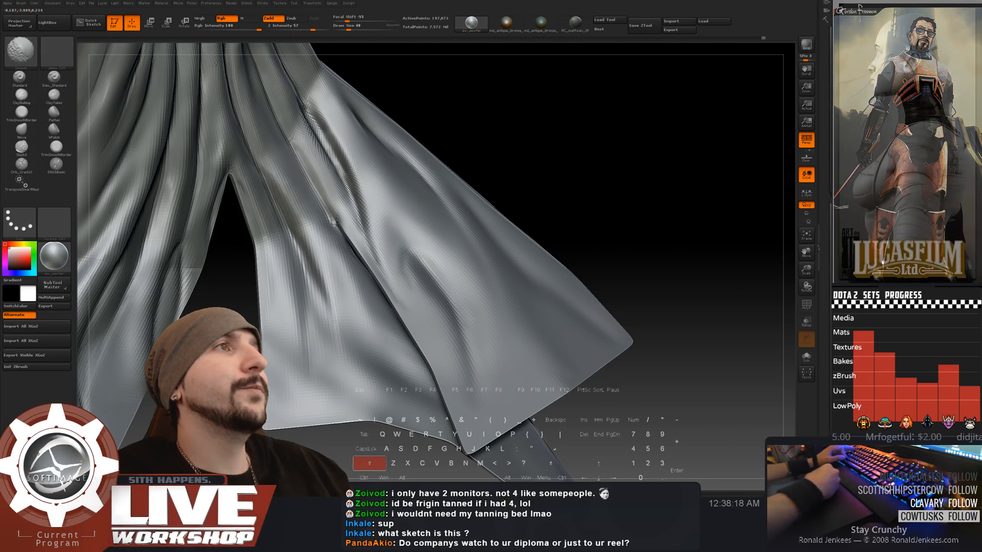
- Refine the crease where the outer flap emerges from the pleats, checking it from different angles
alt+drag(559, 95, 507, 155)
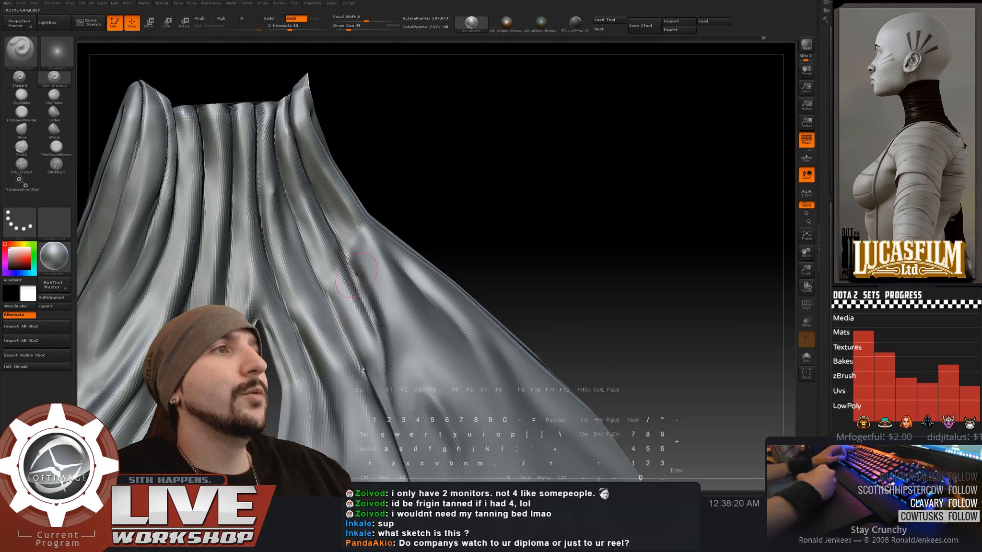
drag(407, 193, 335, 241)
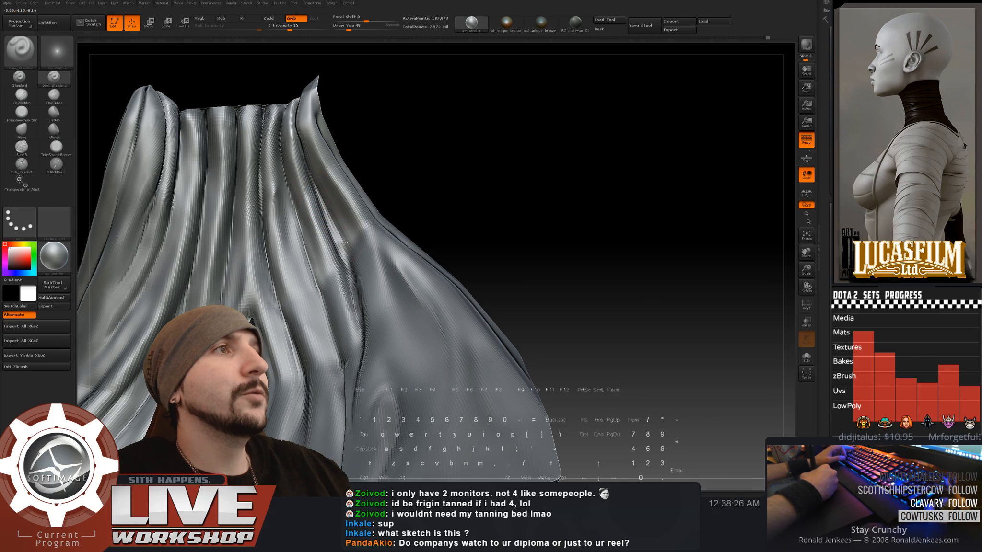
drag(358, 293, 382, 343)
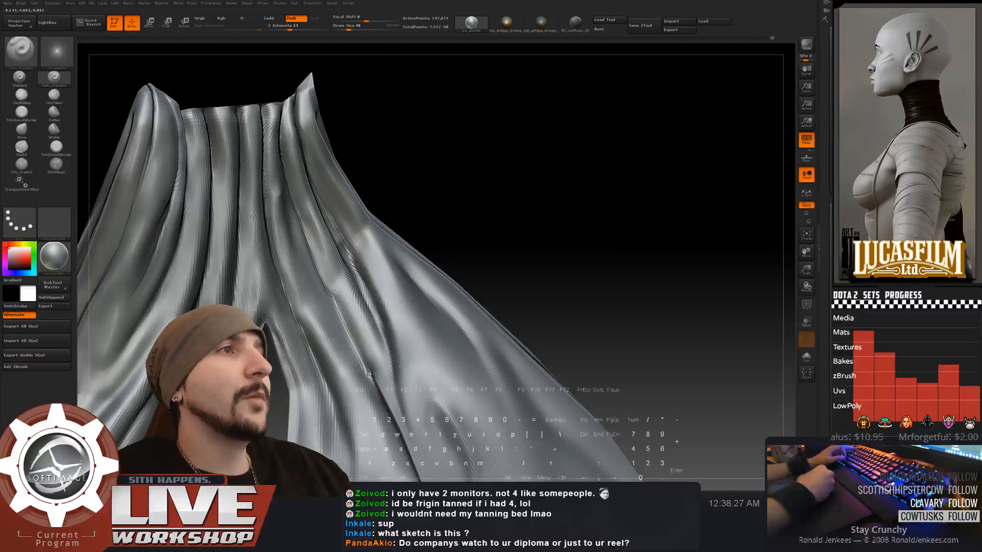
- Sculpt a fold near the upper outer edge of the flap and smooth its start
alt+drag(590, 232, 554, 223)
drag(438, 173, 422, 180)
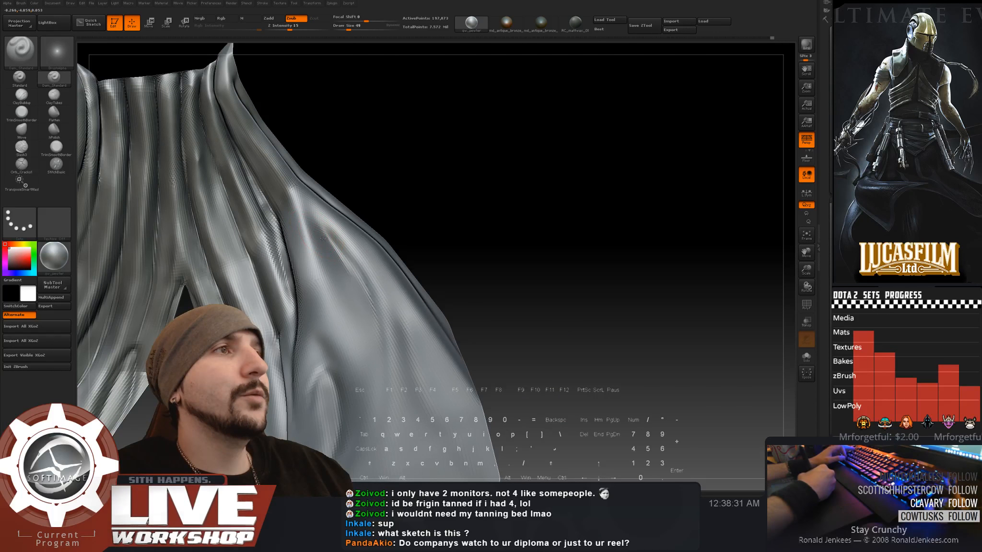
drag(322, 227, 324, 245)
key(shift)
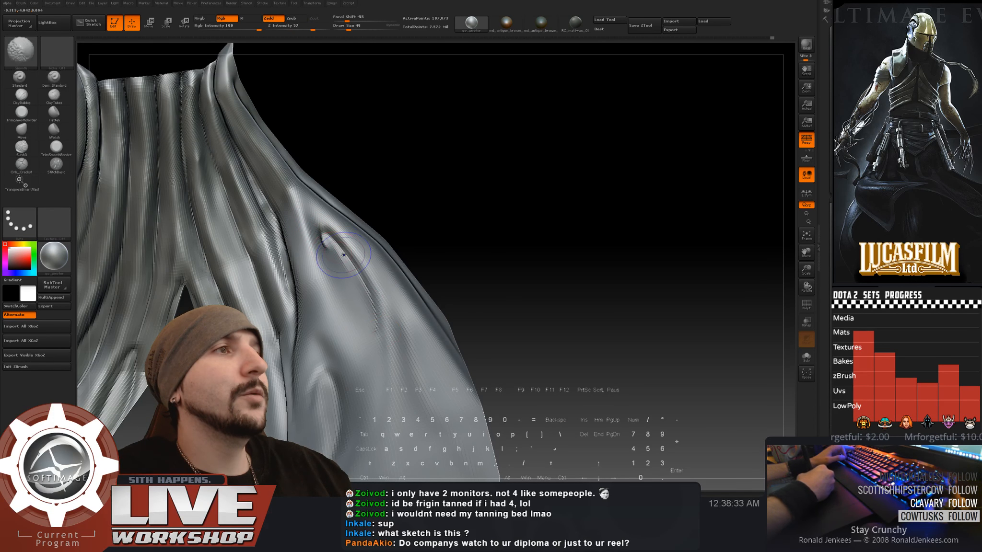
- Carve and smooth folds along the pleats running from the gathered upper edge toward the outer flap
key(f)
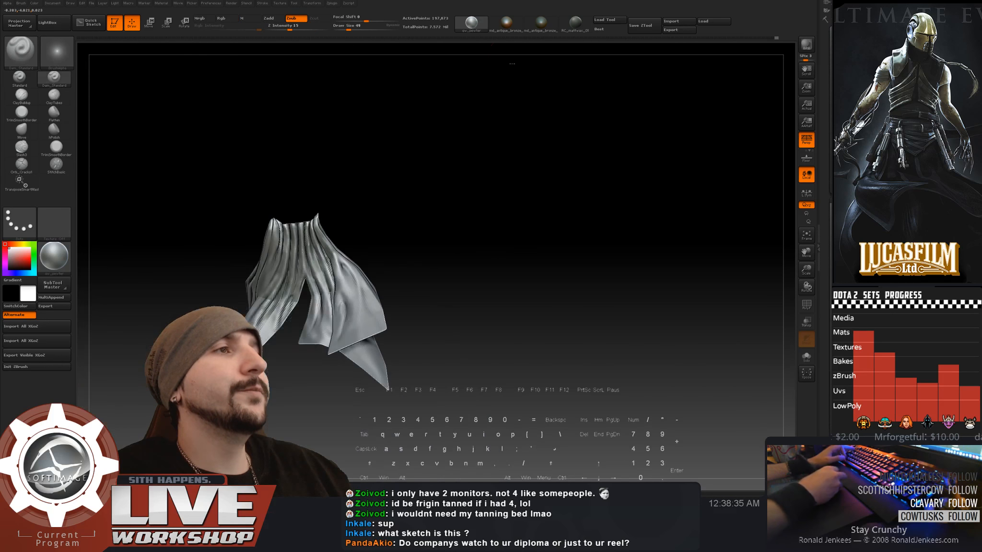
mouse_move(493, 191)
mouse_down()
mouse_move(546, 174)
mouse_move(609, 181)
mouse_move(461, 157)
mouse_move(480, 104)
mouse_move(322, 144)
mouse_move(354, 182)
mouse_move(392, 275)
mouse_up()
key(f)
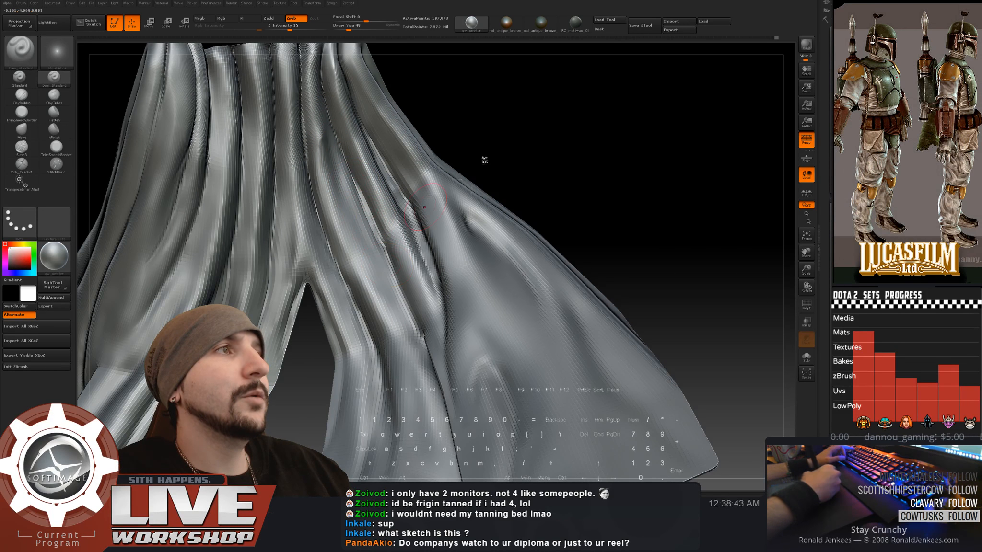
drag(485, 159, 455, 150)
mouse_move(328, 115)
mouse_down()
mouse_move(347, 199)
mouse_move(393, 297)
mouse_move(363, 253)
mouse_up()
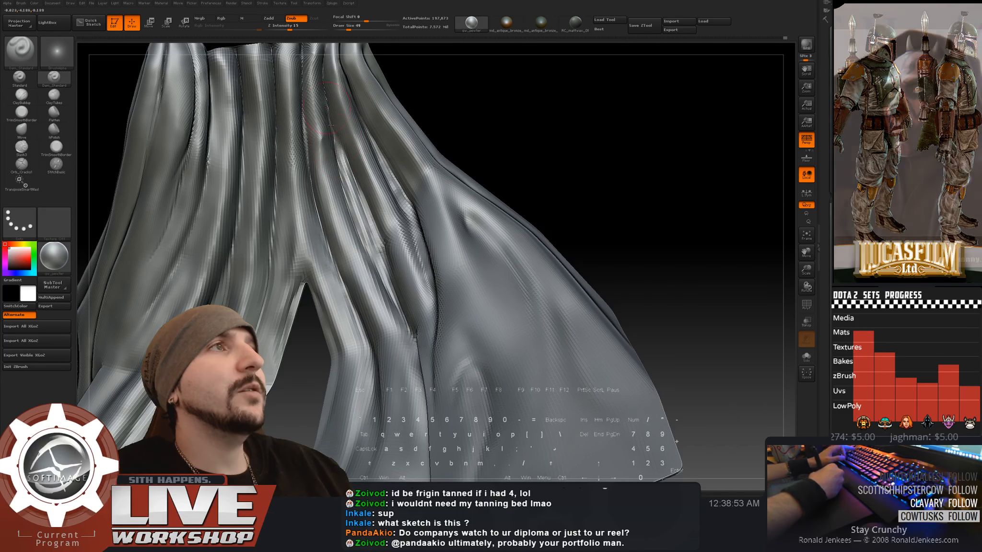
key(shift)
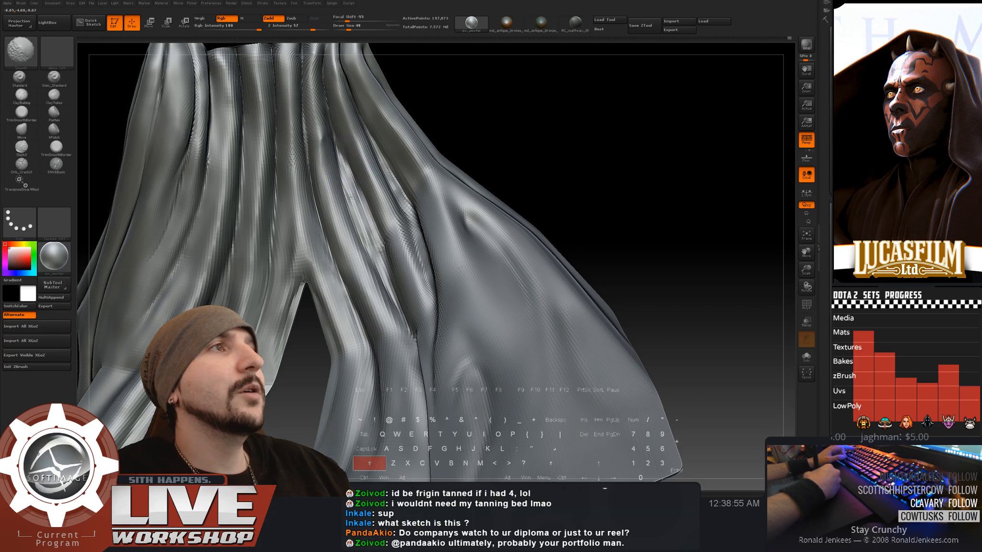
- Show the complete mounted character and examine the cape's folds in context from behind
alt+drag(613, 297, 608, 255)
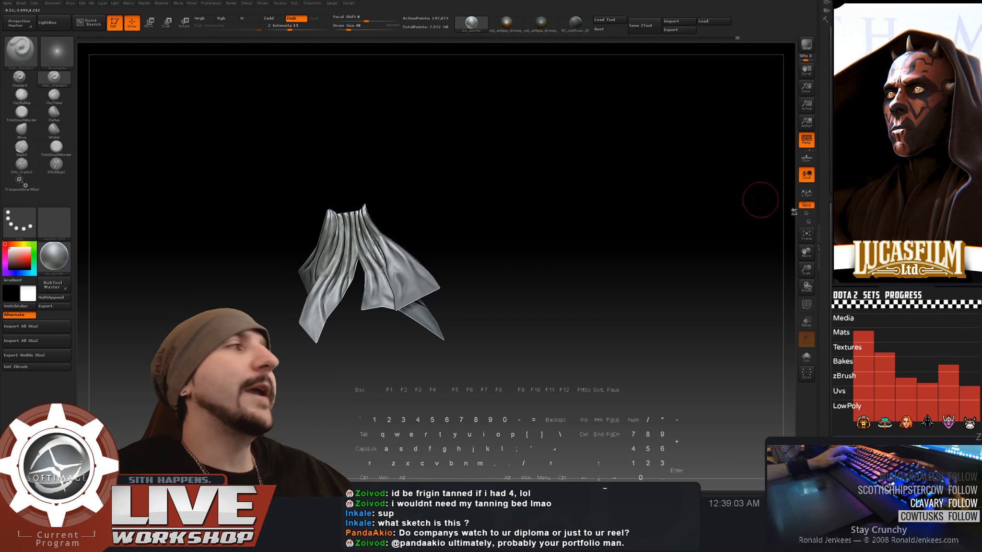
click(911, 213)
mouse_move(682, 261)
mouse_down()
mouse_move(609, 250)
mouse_move(616, 279)
mouse_move(657, 290)
mouse_move(663, 339)
mouse_move(644, 342)
mouse_move(662, 310)
mouse_move(636, 333)
mouse_up()
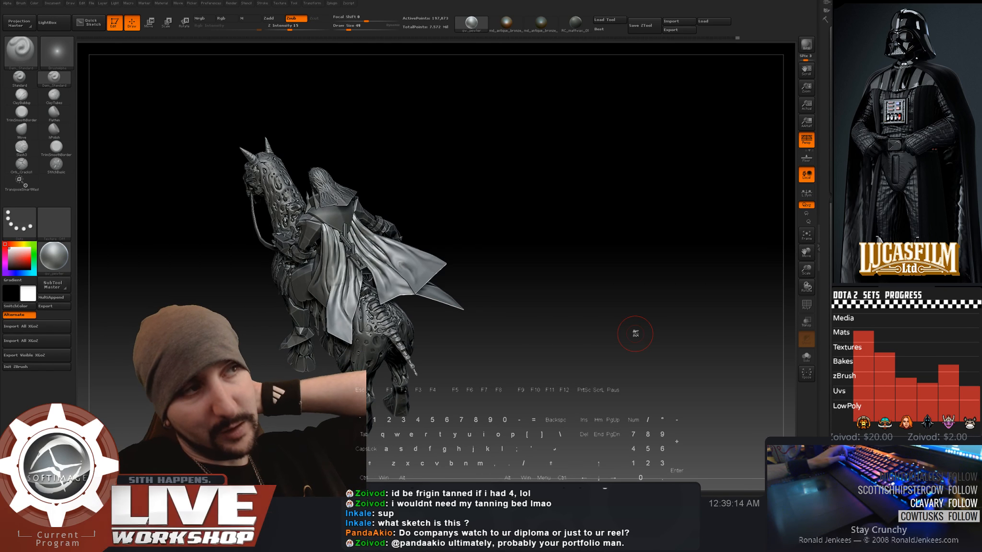
- Examine the rider's head, side armour and hanging cape up close, making the head the active subtool
mouse_move(599, 297)
mouse_down()
mouse_move(651, 254)
mouse_move(653, 141)
mouse_move(666, 212)
mouse_move(476, 197)
mouse_up()
alt+click(236, 141)
drag(577, 152, 625, 192)
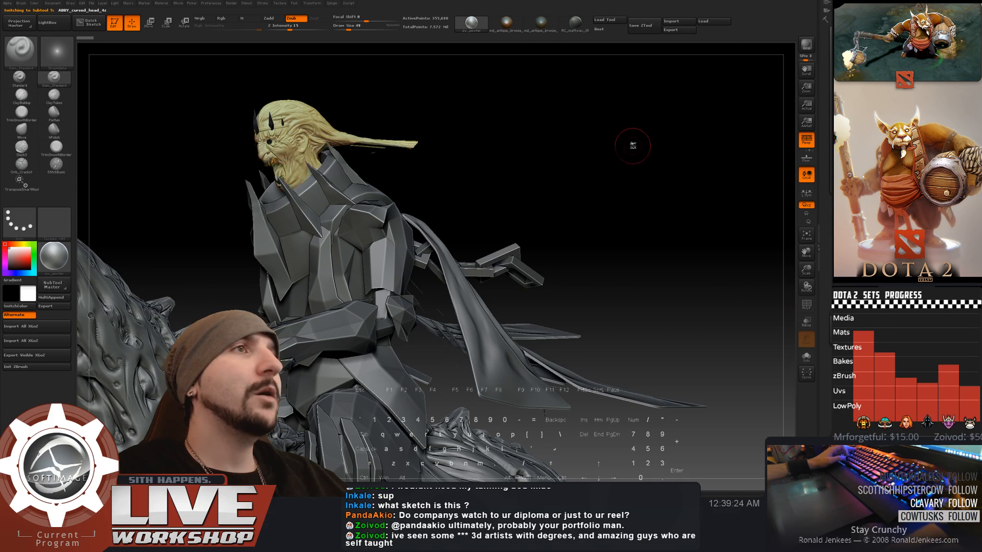
alt+drag(632, 144, 667, 235)
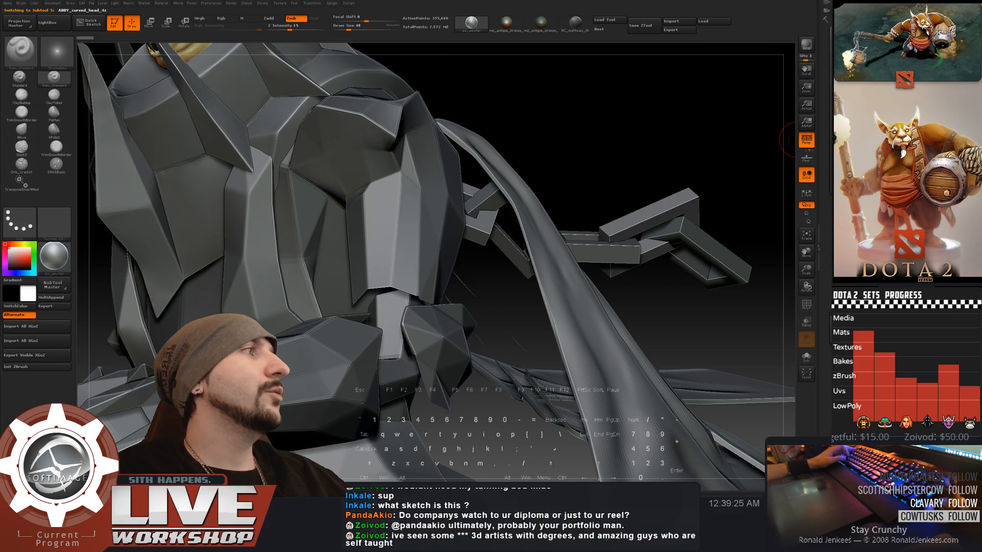
mouse_move(571, 72)
alt+mouse_down()
mouse_move(648, 184)
mouse_move(719, 182)
mouse_move(647, 181)
alt+mouse_up()
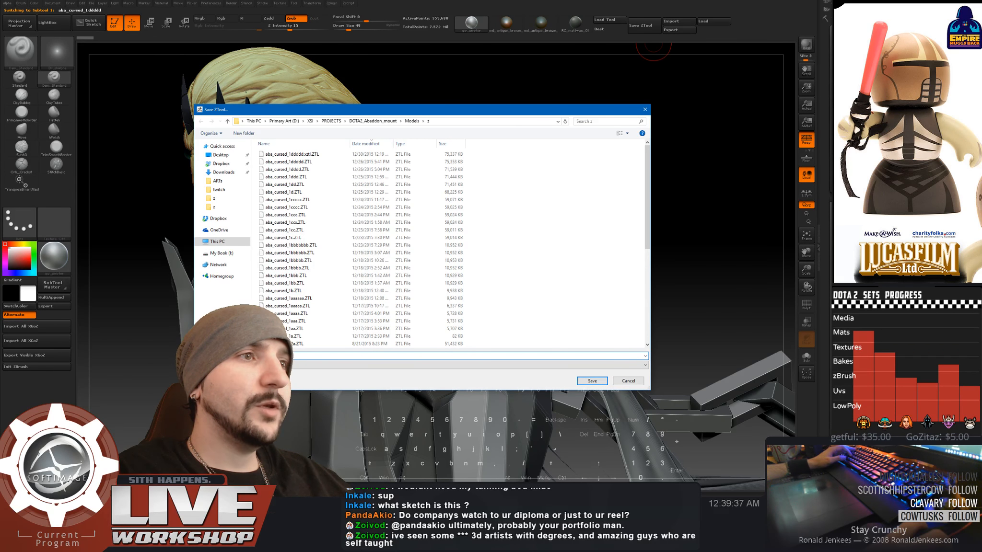
- Save the tool as a new version in the project's Models z folder, basing its file name on aba_cursed_1ddddd.ZTL
click(293, 154)
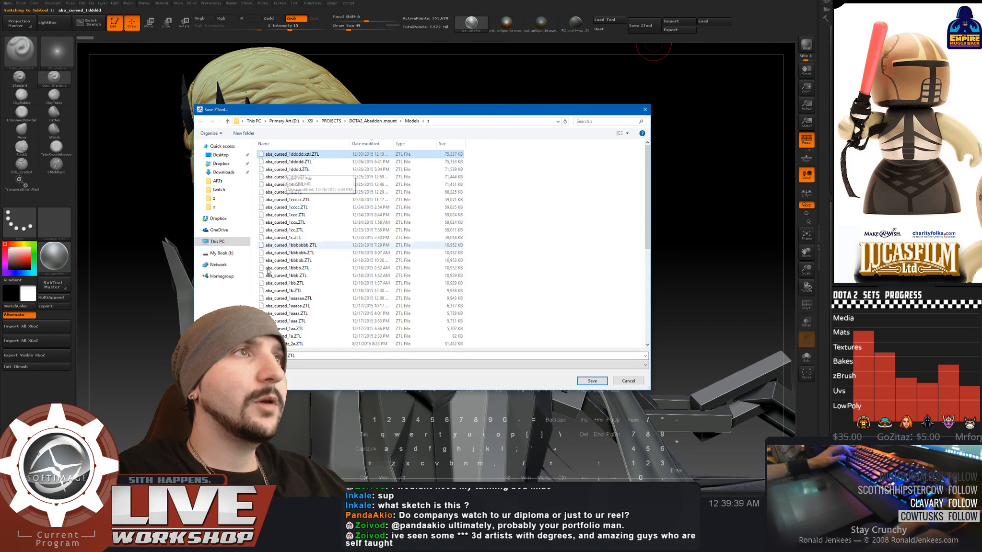
click(287, 161)
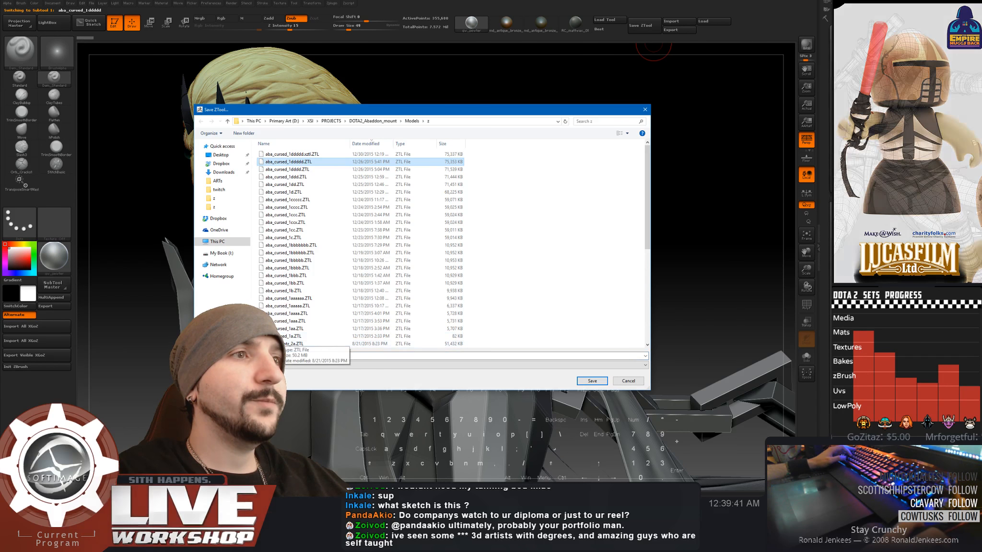
key(BackSpace)
key(BackSpace)
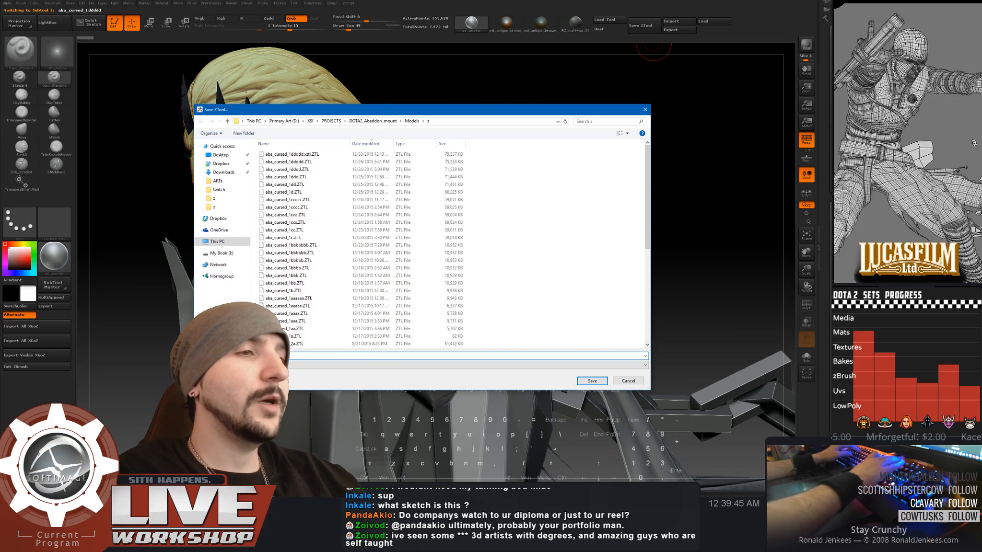
key(BackSpace)
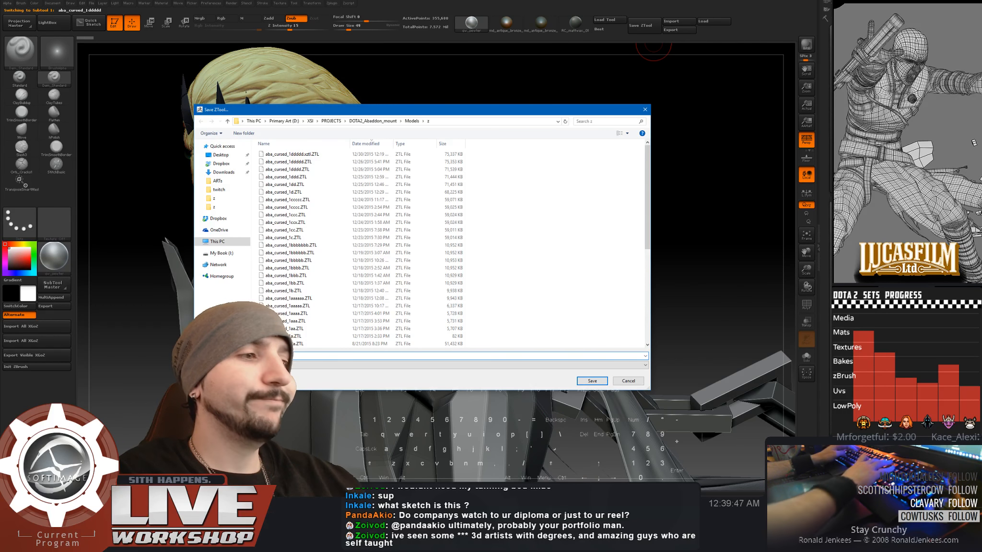
click(593, 381)
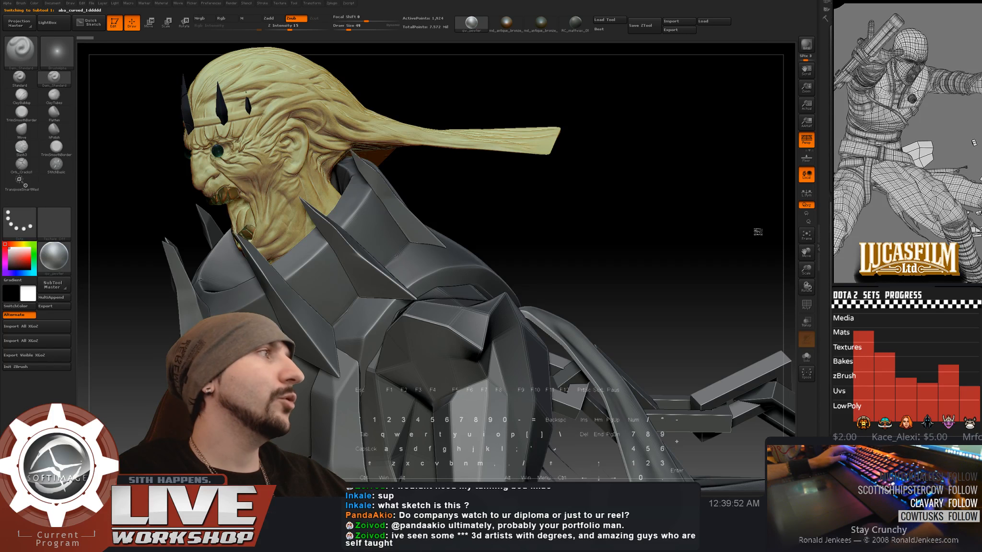
- Delete the aba_cursed_2a subtool from the character
click(873, 220)
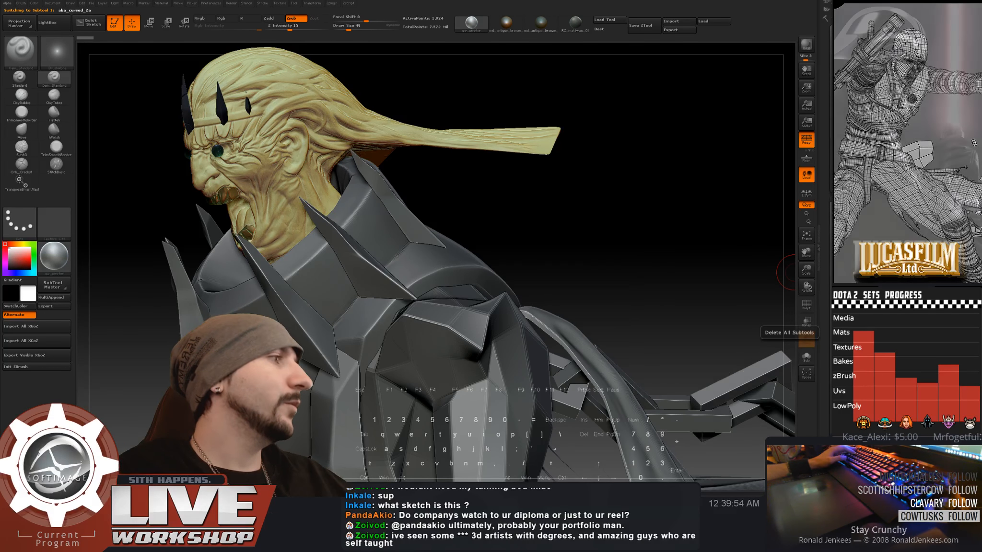
click(854, 337)
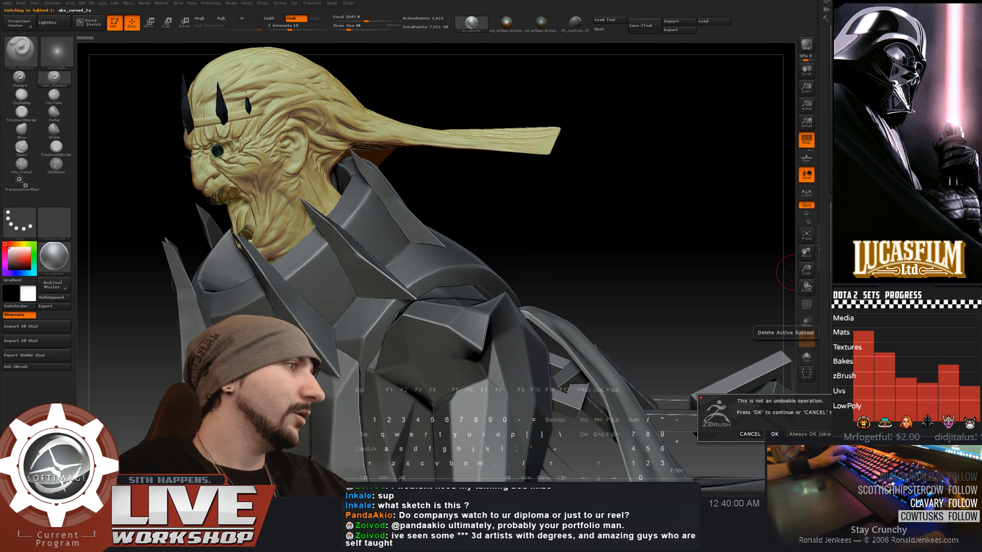
click(775, 434)
- Examine the rider's sculpted head, faceted armour and trailing cape from the front and side
alt+drag(649, 225, 631, 139)
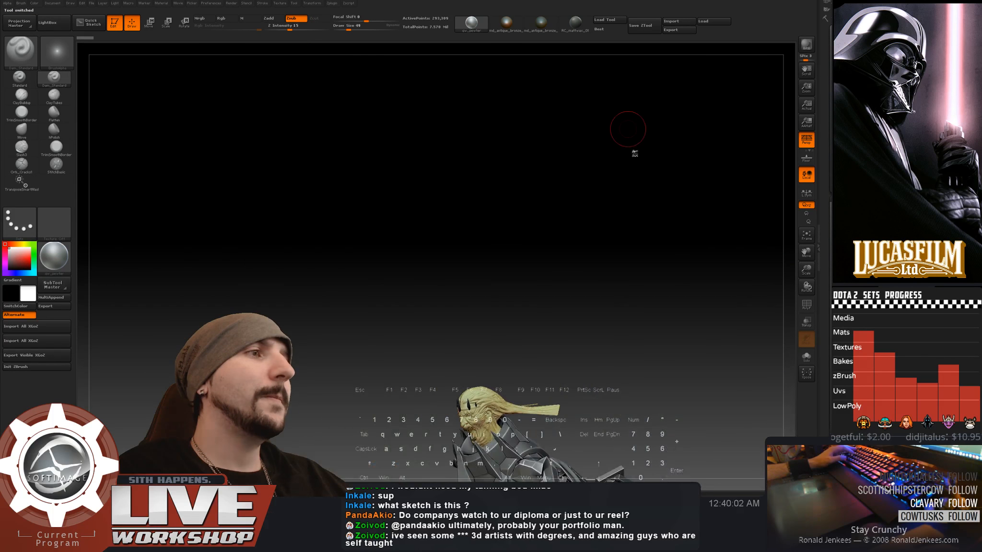
alt+drag(686, 374, 623, 91)
drag(700, 154, 670, 307)
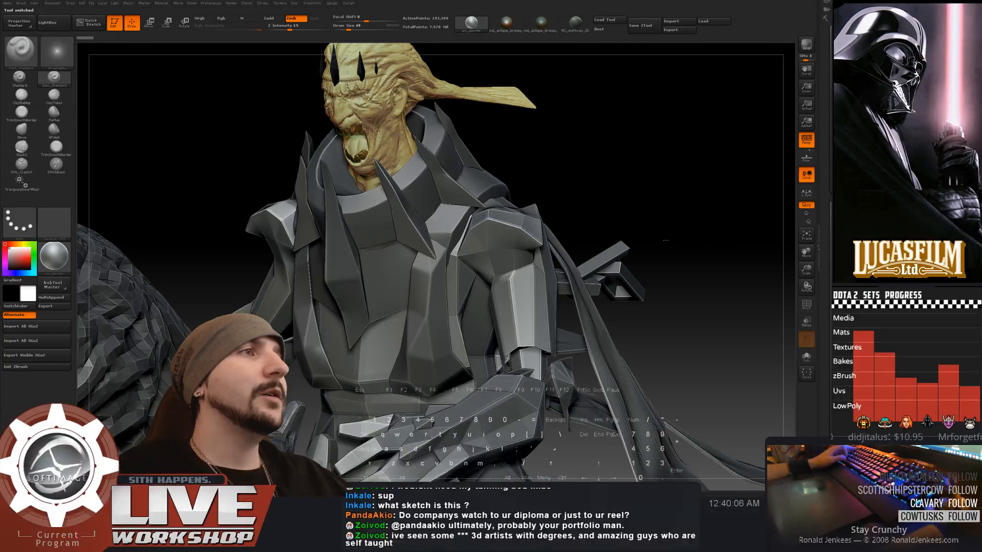
alt+drag(674, 192, 684, 267)
alt+drag(685, 149, 574, 211)
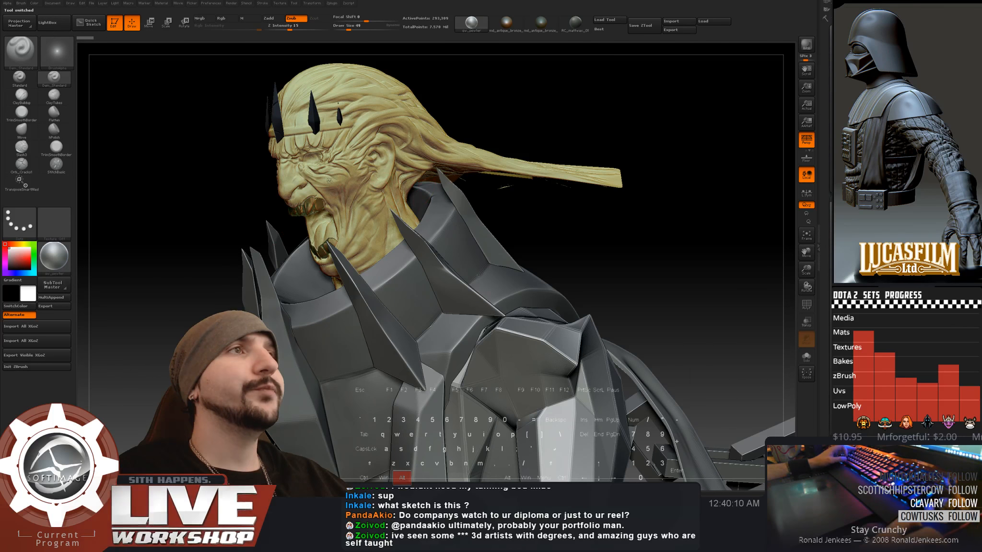
alt+click(371, 192)
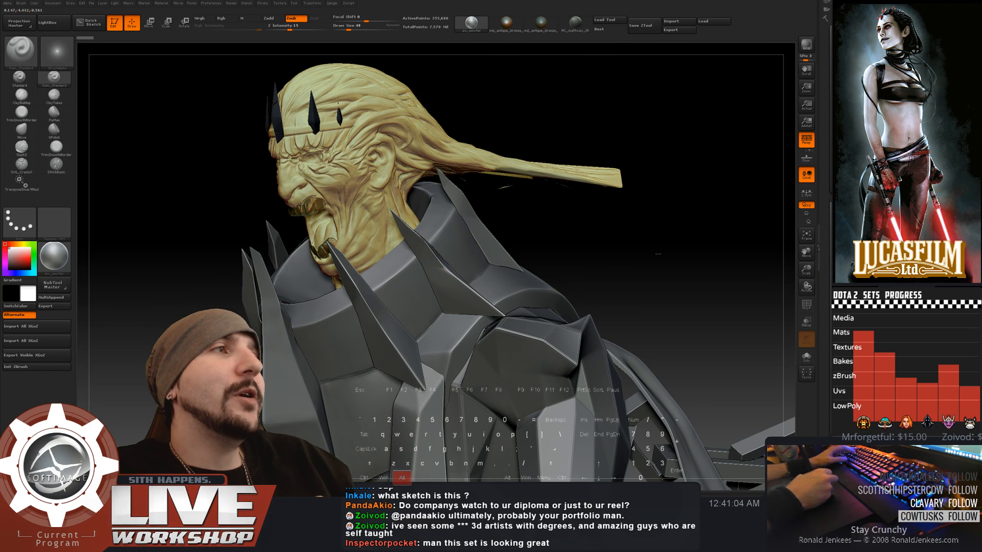
alt+drag(687, 184, 641, 214)
alt+drag(700, 149, 645, 227)
alt+drag(657, 191, 629, 215)
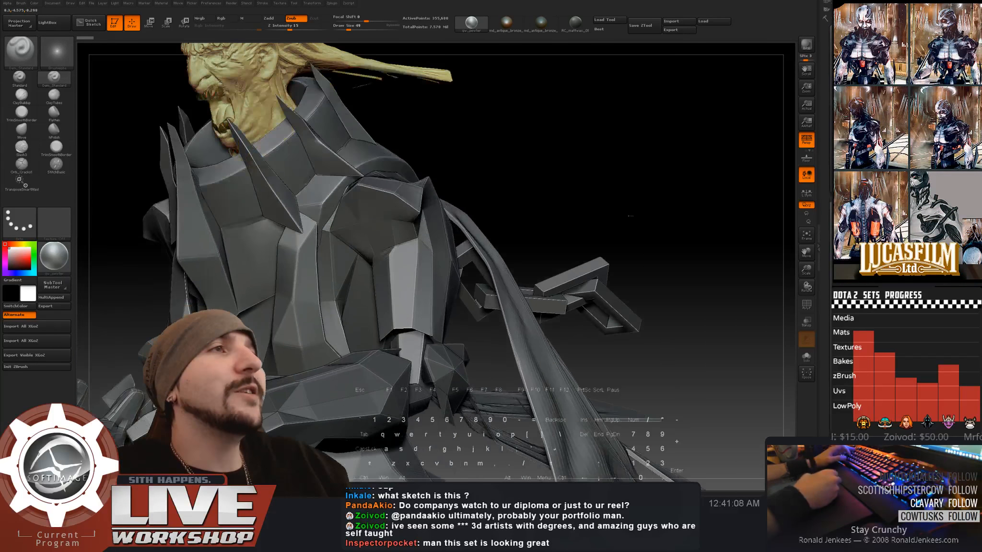
alt+drag(664, 149, 730, 234)
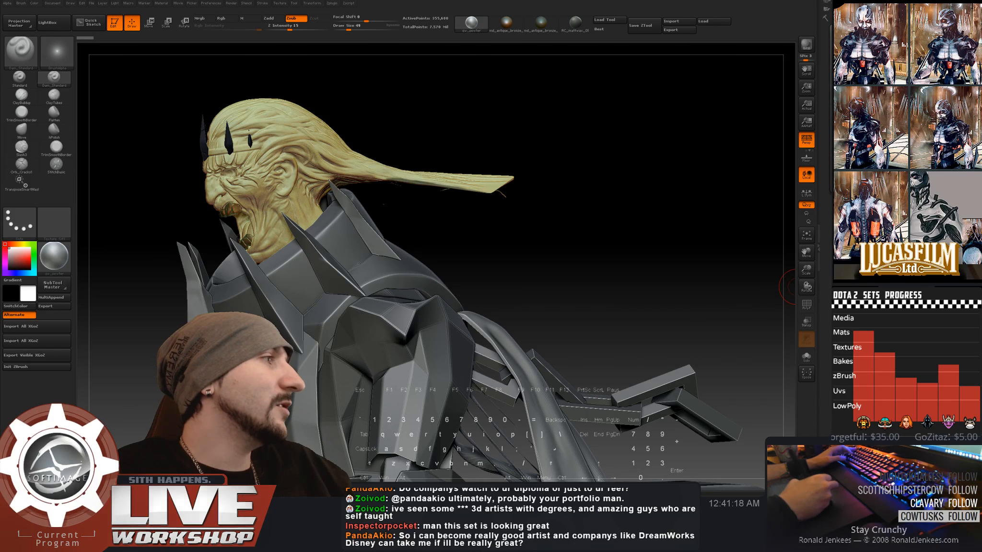
alt+drag(634, 235, 614, 184)
- Switch to the back cape subtool, then carve the fold in the middle of the outer flap with the Standard brush and smooth it
mouse_move(700, 376)
alt+mouse_down()
mouse_move(635, 162)
mouse_move(704, 225)
mouse_move(683, 208)
mouse_move(669, 217)
mouse_move(677, 228)
mouse_move(693, 233)
mouse_move(664, 211)
mouse_move(666, 189)
mouse_move(681, 226)
mouse_move(674, 234)
mouse_move(771, 288)
alt+mouse_up()
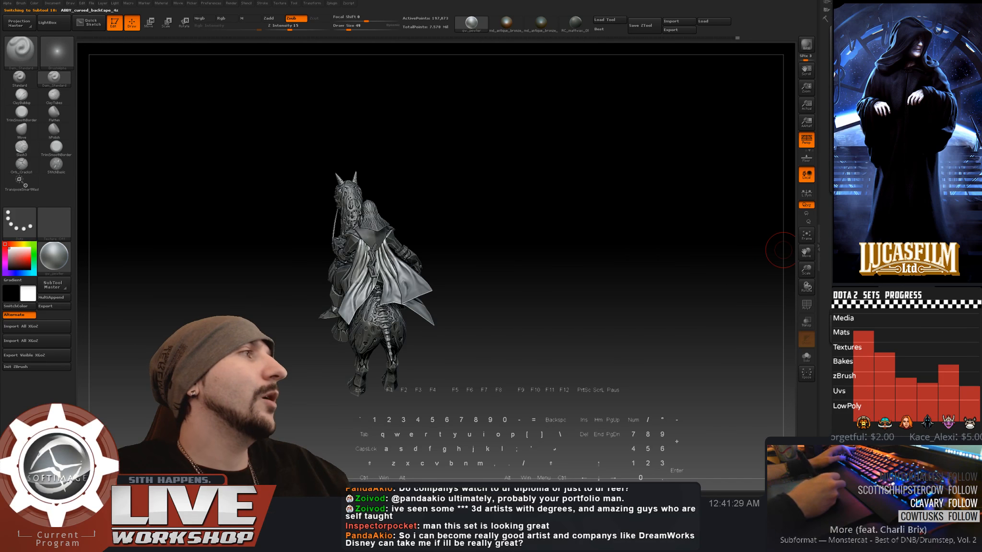
alt+drag(571, 240, 614, 229)
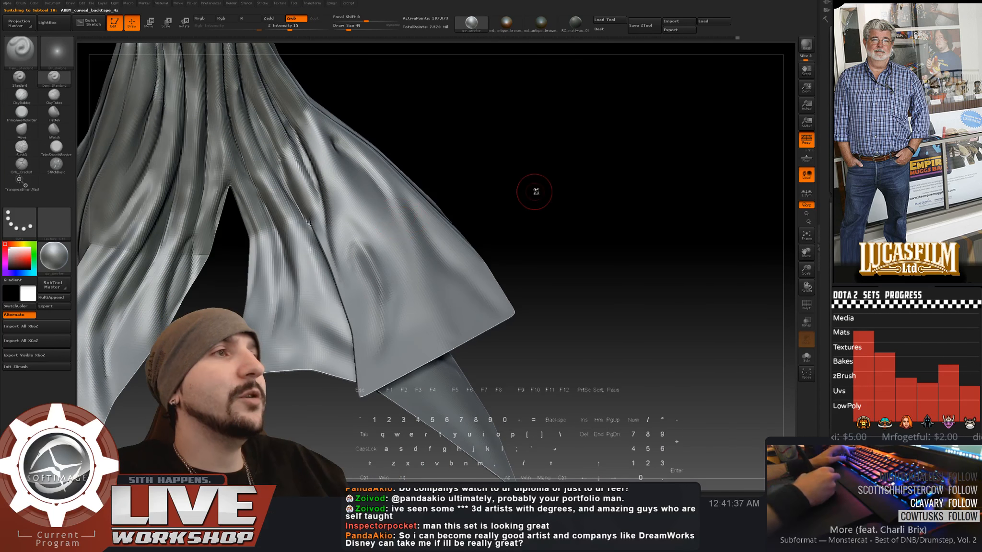
drag(534, 192, 508, 189)
click(19, 86)
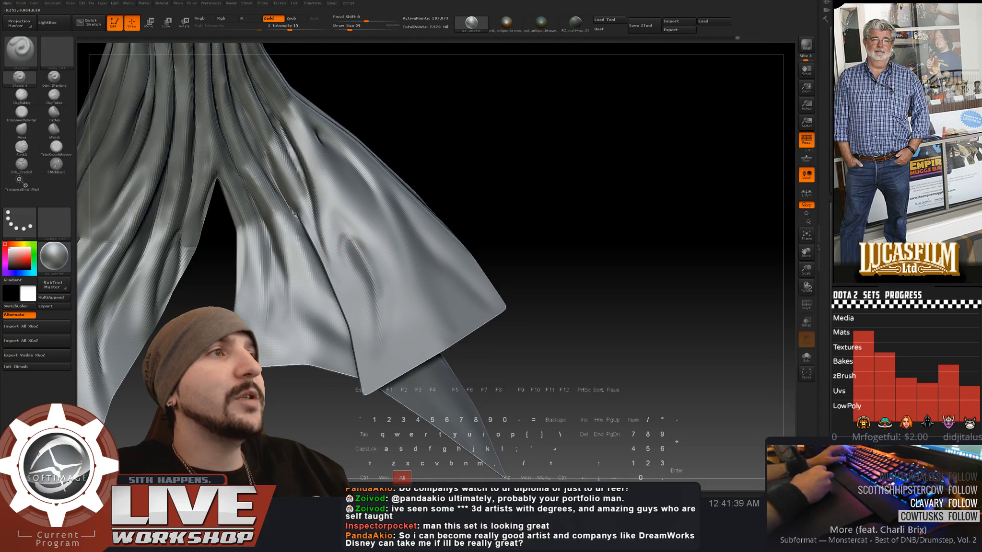
key(s)
alt+drag(346, 247, 365, 286)
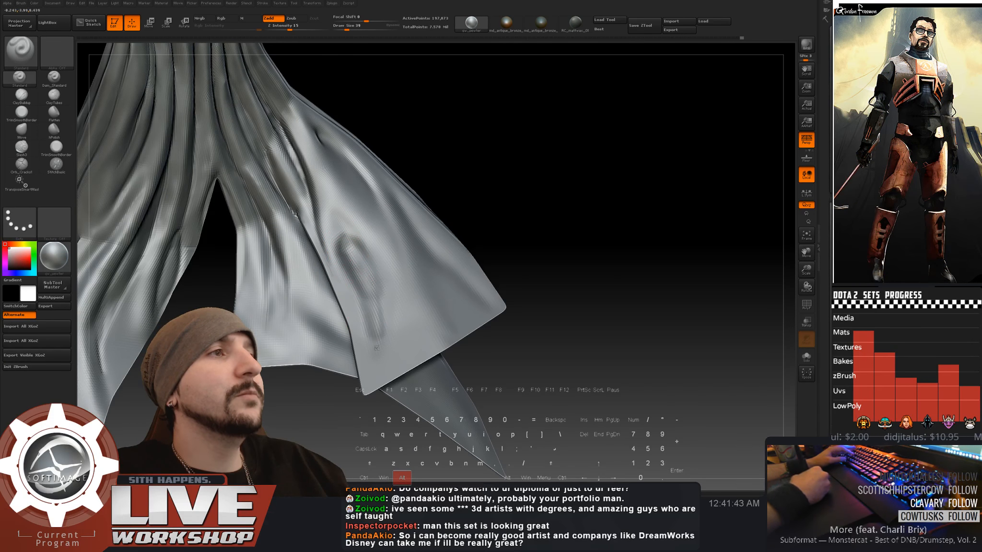
key(shift)
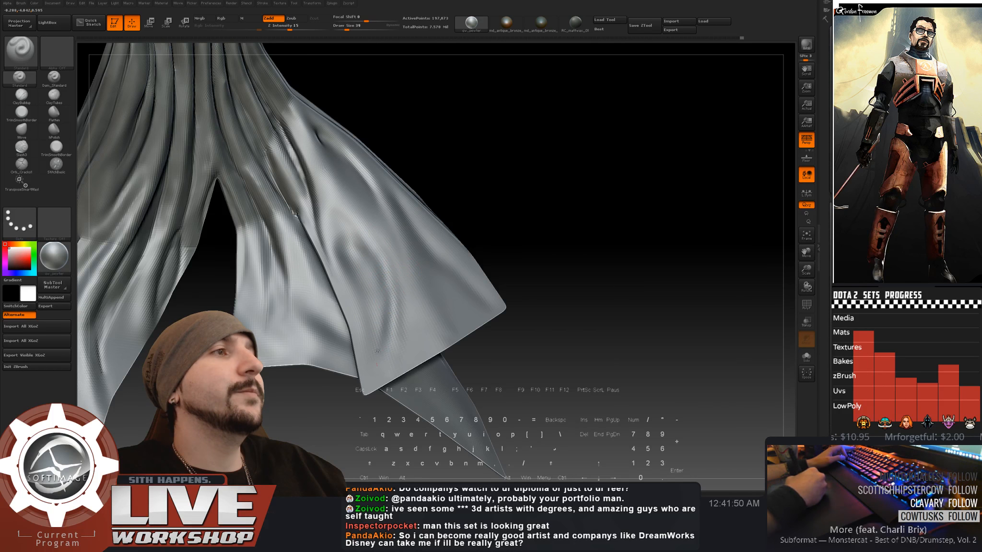
key(shift)
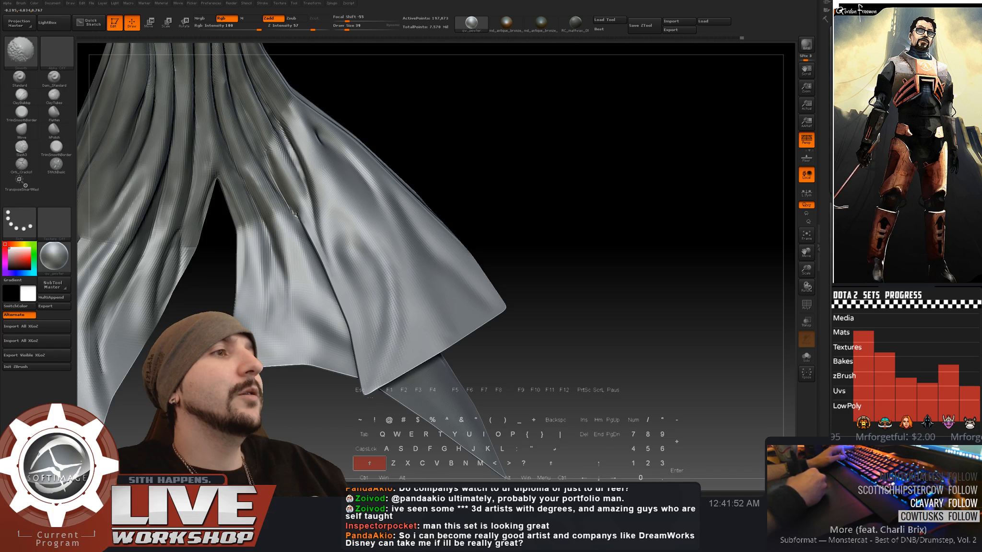
- Sculpt broad folds running from the flap's upper part toward its lower edge and smooth their transitions
drag(499, 228, 515, 213)
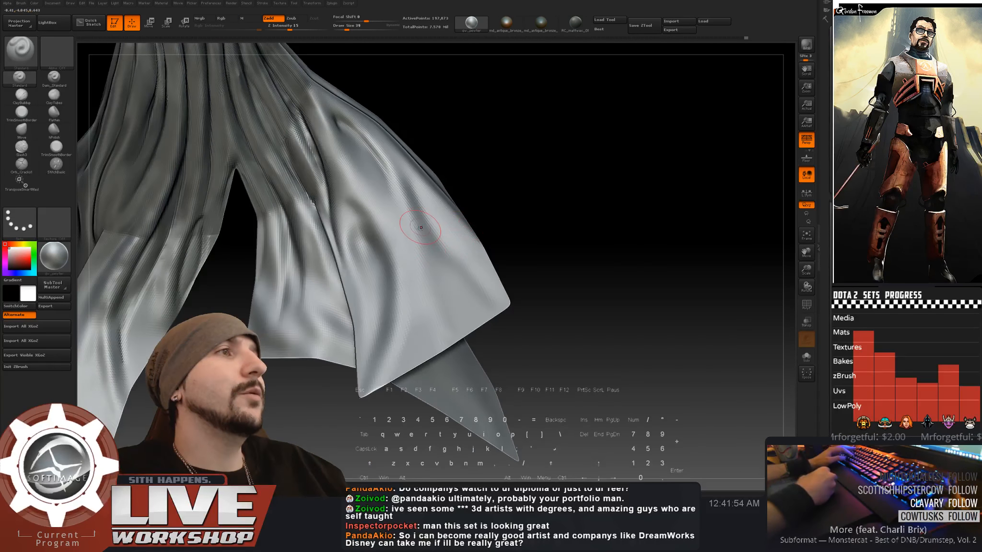
mouse_move(416, 226)
mouse_down()
mouse_move(458, 329)
mouse_move(398, 343)
mouse_move(417, 355)
mouse_move(402, 235)
mouse_move(367, 211)
mouse_move(363, 192)
mouse_up()
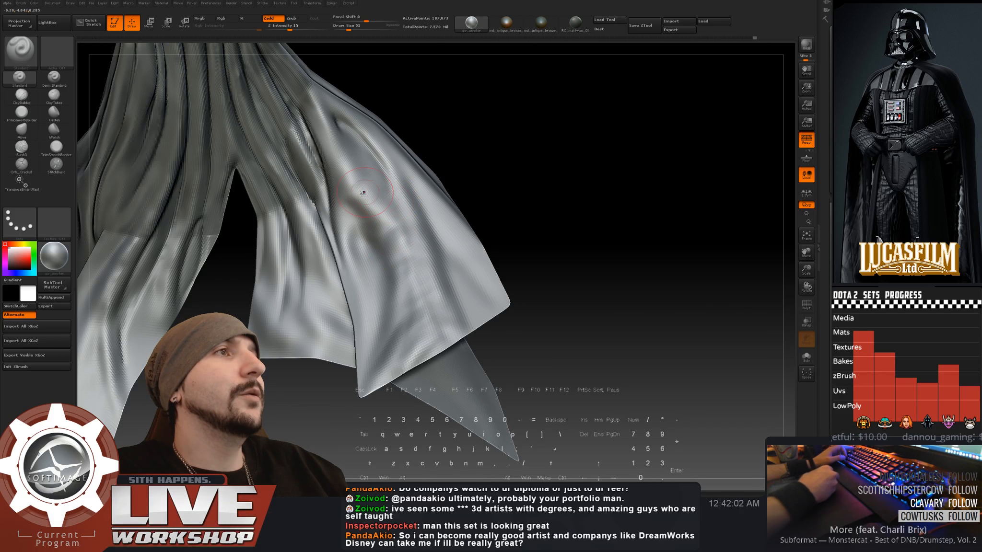
mouse_move(318, 124)
mouse_down()
mouse_move(377, 216)
mouse_move(405, 348)
mouse_move(427, 287)
mouse_up()
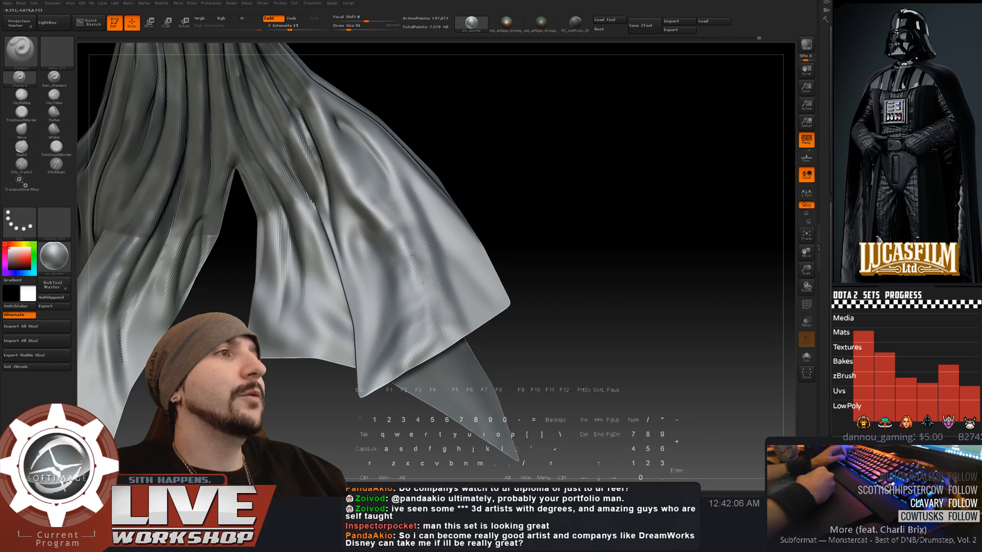
key(shift)
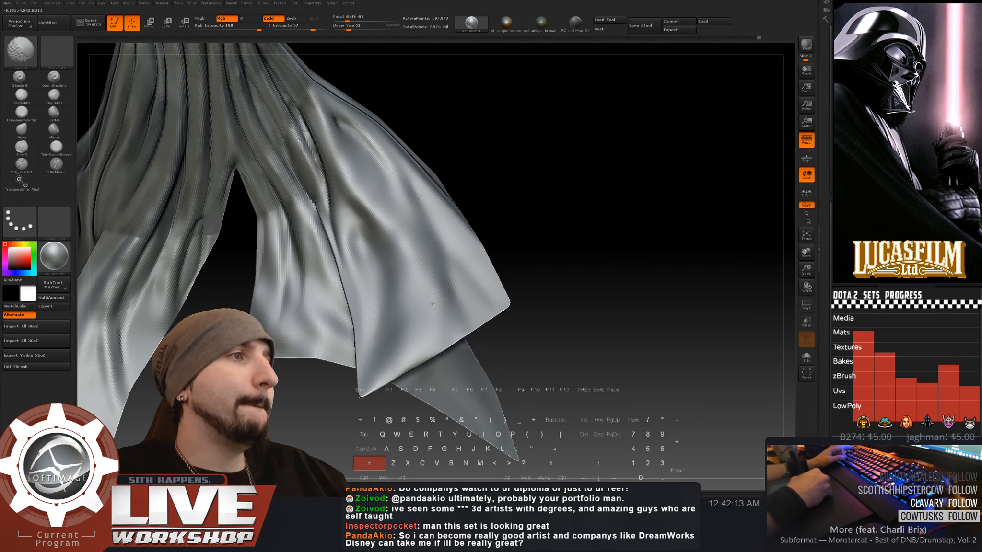
mouse_move(396, 203)
shift+mouse_down()
mouse_move(359, 168)
mouse_move(405, 216)
mouse_move(360, 174)
mouse_move(385, 190)
shift+mouse_up()
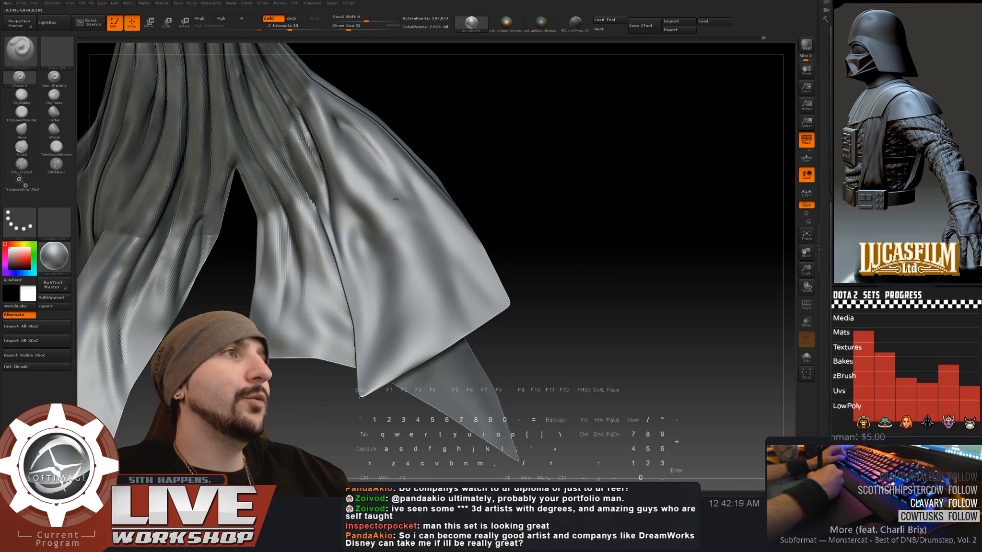
key(shift)
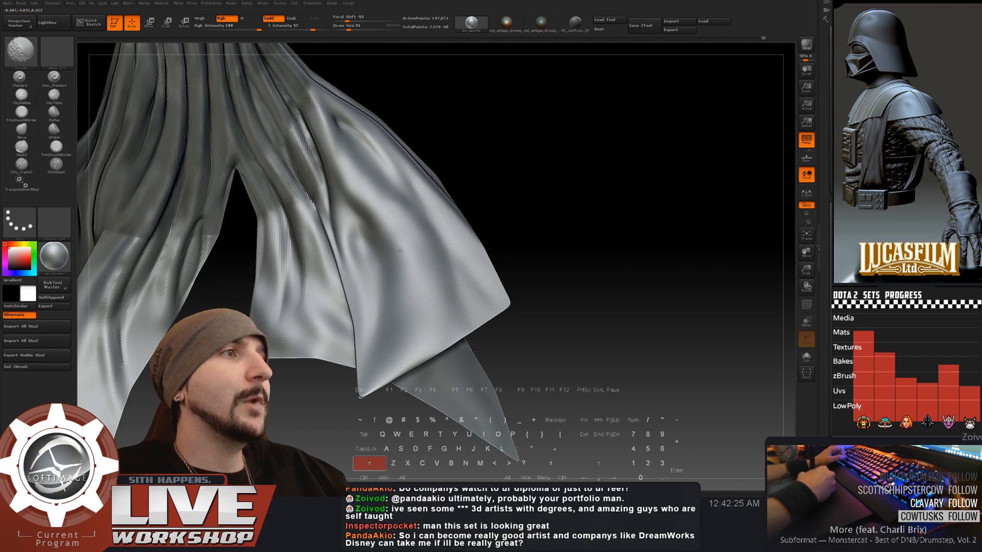
- Refine and smooth the folds along the flap's inner edge beside the pleats
mouse_move(552, 307)
alt+mouse_down()
mouse_move(556, 193)
mouse_move(590, 232)
mouse_move(619, 219)
mouse_move(613, 204)
mouse_move(599, 211)
alt+mouse_up()
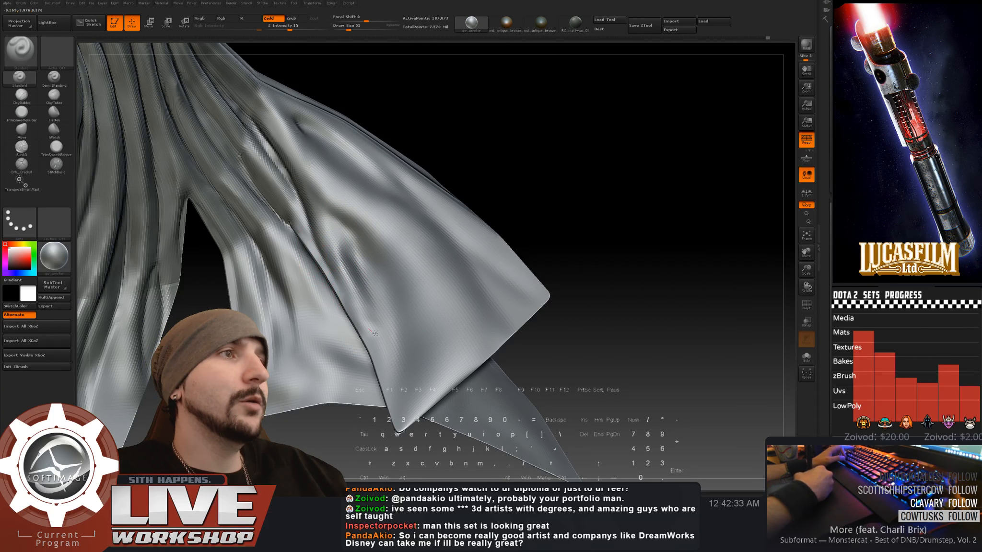
key(shift)
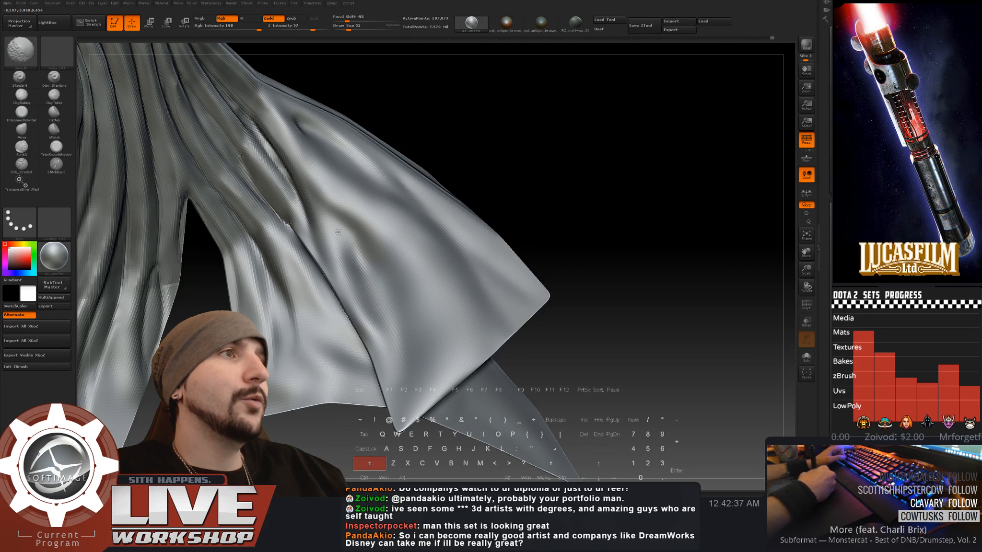
shift+drag(338, 232, 337, 224)
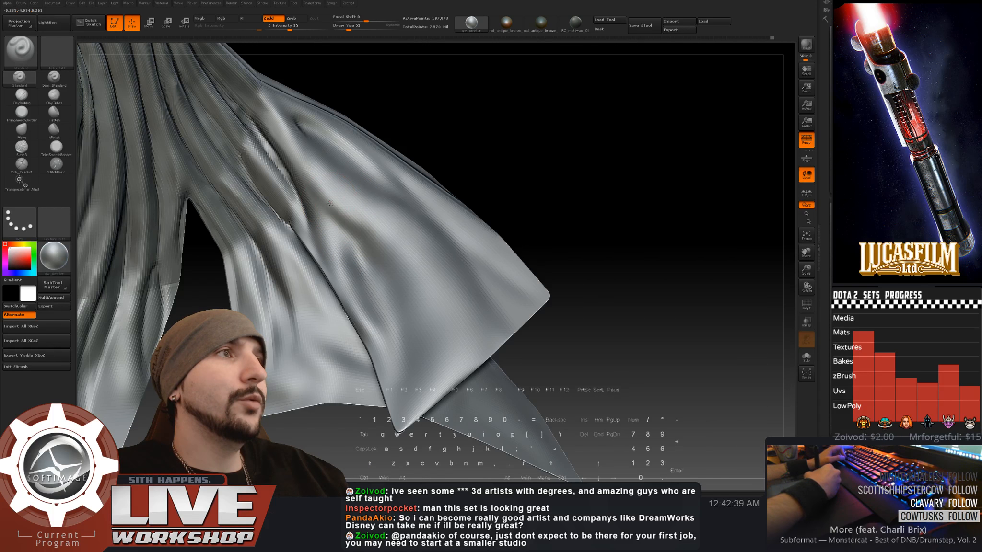
key(shift)
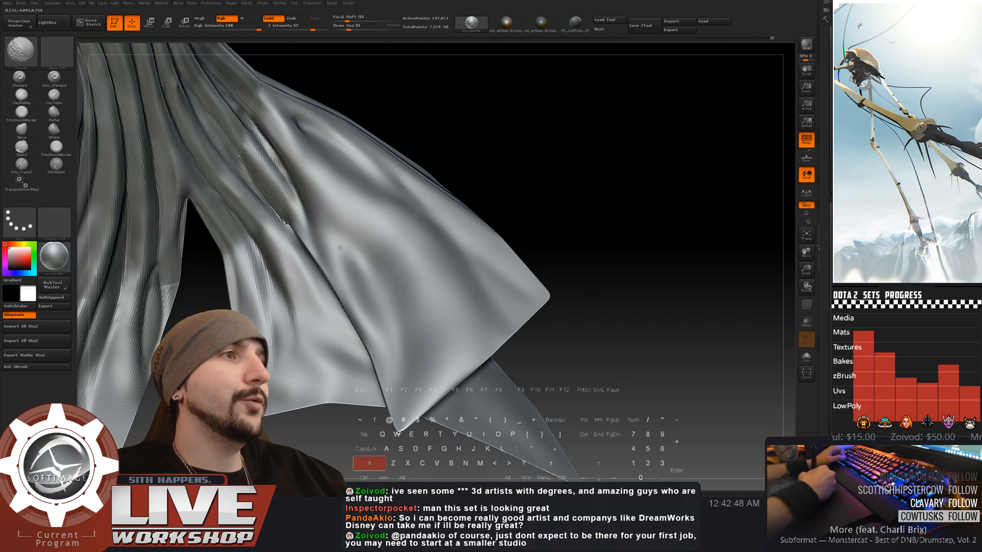
- Try sculpting a lengthwise fold down the middle of the outer flap in side view, and undo the strokes
mouse_move(566, 336)
alt+mouse_down()
mouse_move(566, 215)
mouse_move(577, 267)
mouse_move(608, 266)
alt+mouse_up()
key(f)
mouse_move(665, 285)
alt+mouse_down()
mouse_move(603, 278)
mouse_move(636, 293)
mouse_move(577, 300)
mouse_move(471, 252)
alt+mouse_up()
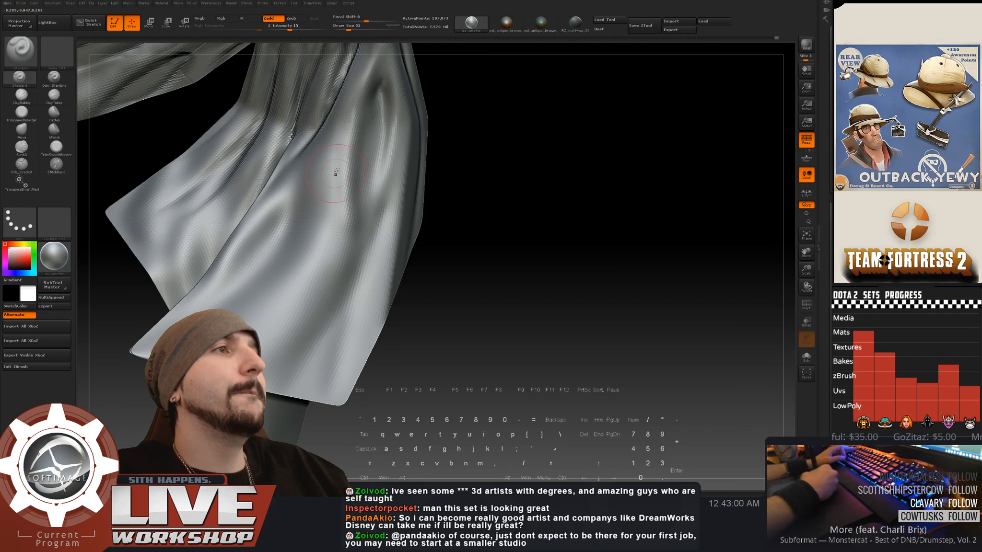
drag(336, 174, 342, 259)
key(ctrl+z)
mouse_move(341, 174)
mouse_down()
mouse_move(350, 244)
mouse_move(337, 294)
mouse_up()
key(ctrl+z)
key(ctrl+z)
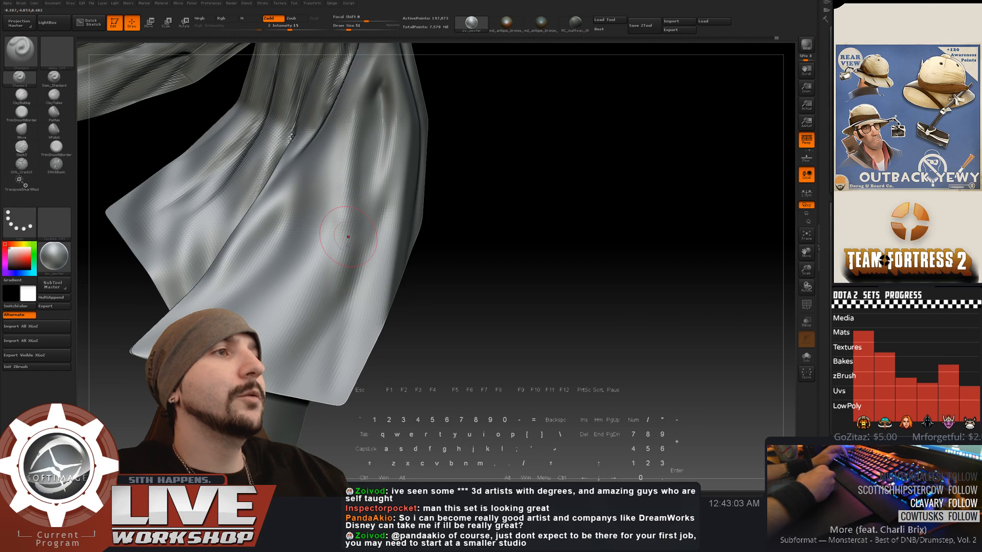
- Sculpt lengthwise folds down the lower half of the outer flap and smooth their transitions
drag(348, 244, 314, 331)
mouse_move(335, 281)
shift+mouse_down()
mouse_move(323, 331)
mouse_move(335, 273)
shift+mouse_up()
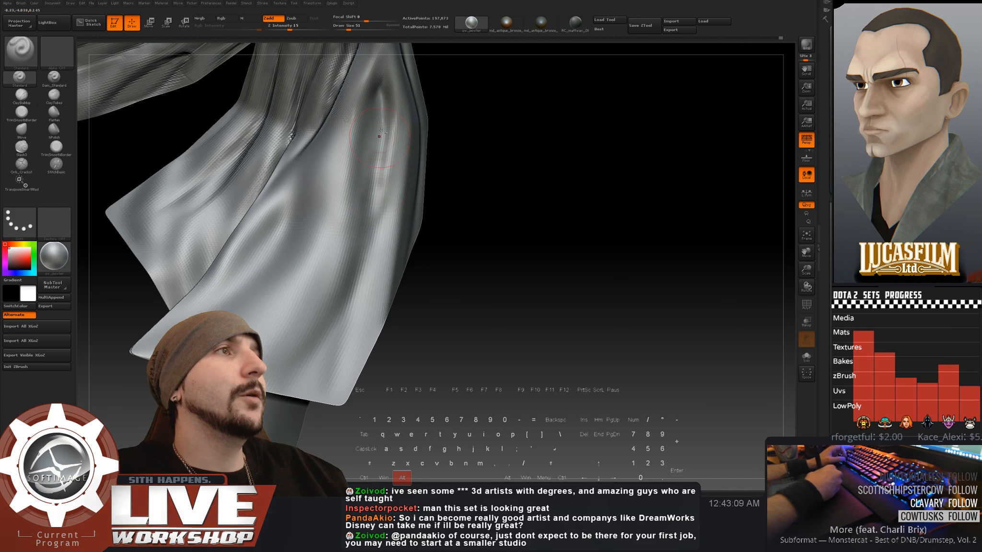
key(shift)
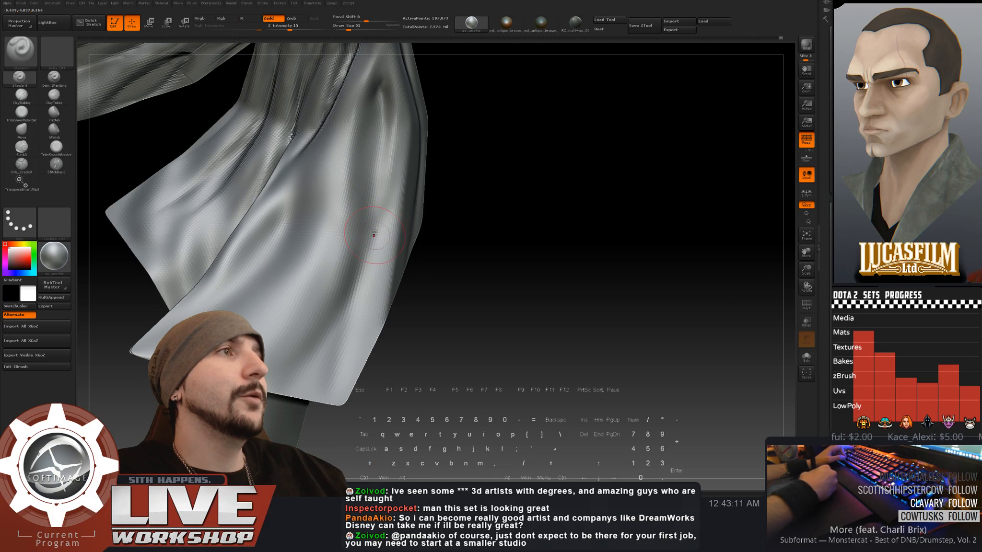
mouse_move(373, 271)
mouse_down()
mouse_move(335, 380)
mouse_move(371, 317)
mouse_up()
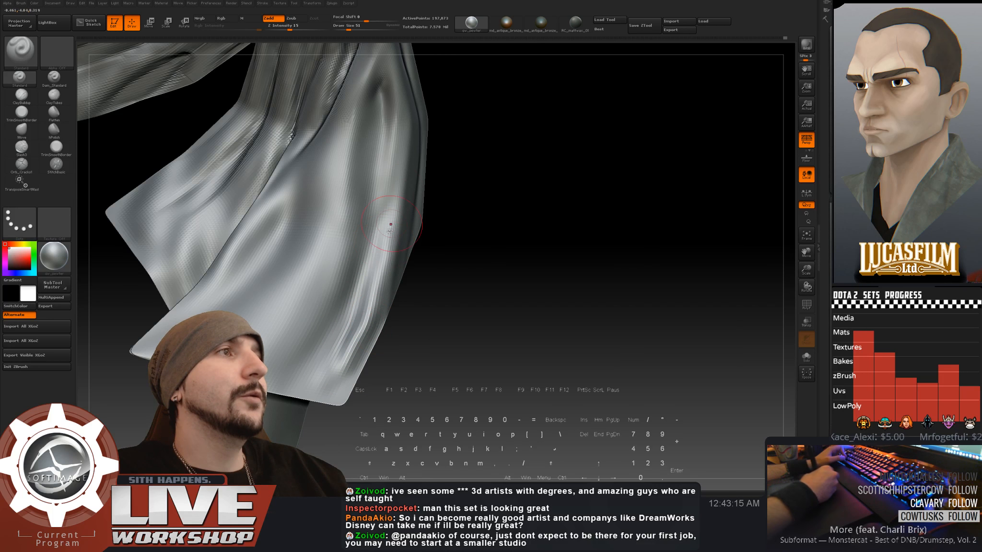
shift+drag(369, 283, 347, 355)
- Reduce the brush size and sculpt a narrow fold where the flap's outer edge bends, smoothing it into the cloth
drag(473, 242, 391, 225)
drag(407, 181, 326, 272)
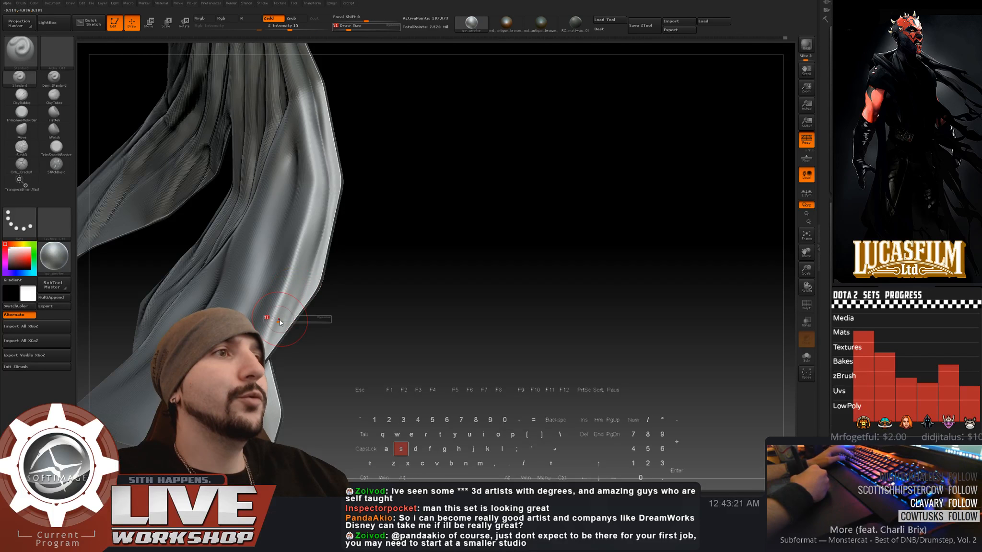
key(s)
drag(280, 325, 279, 324)
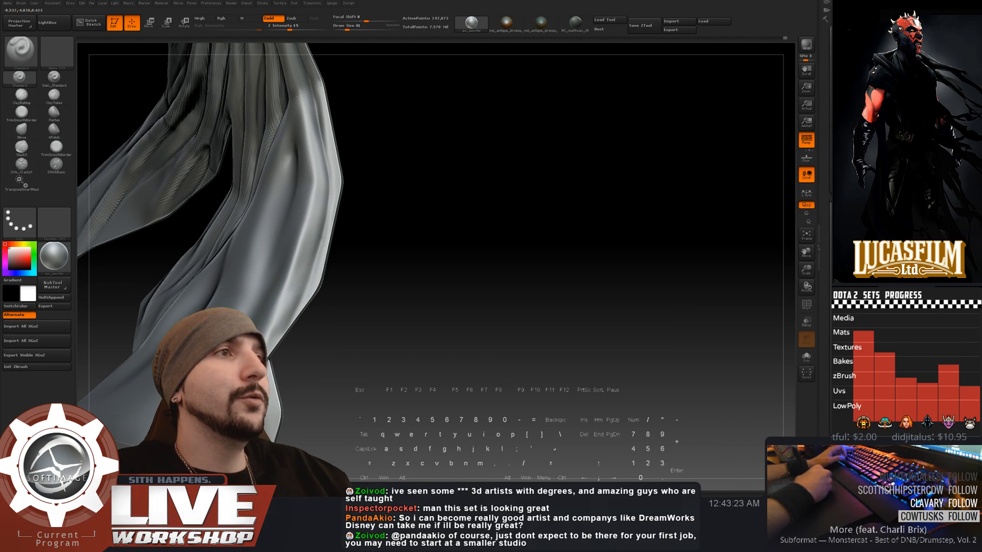
key(shift)
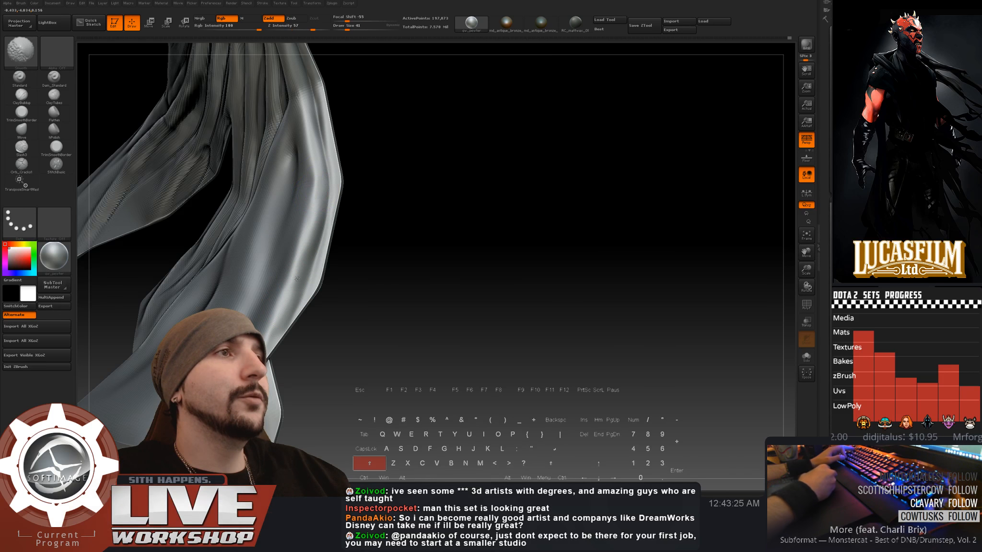
mouse_move(384, 298)
mouse_down()
mouse_move(458, 257)
mouse_move(389, 281)
mouse_up()
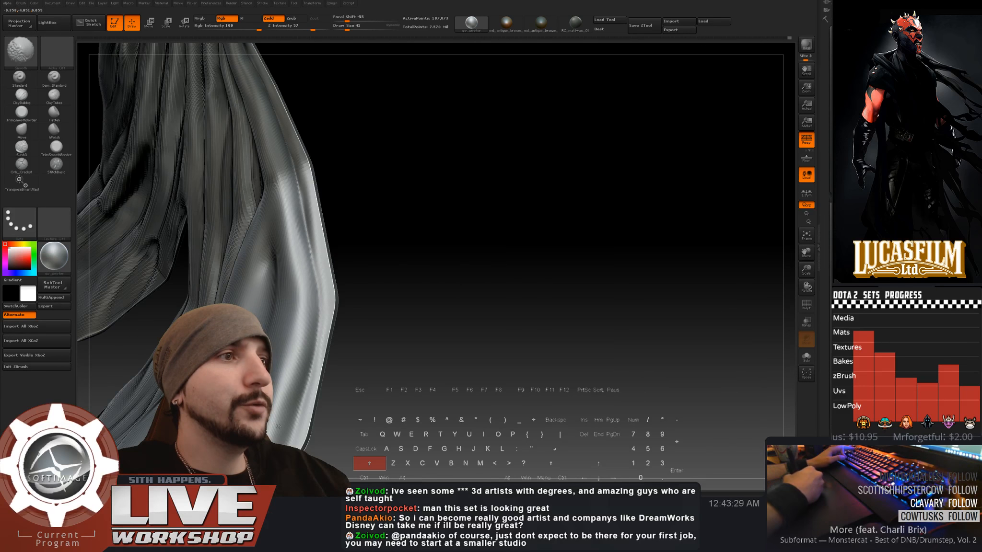
key(shift)
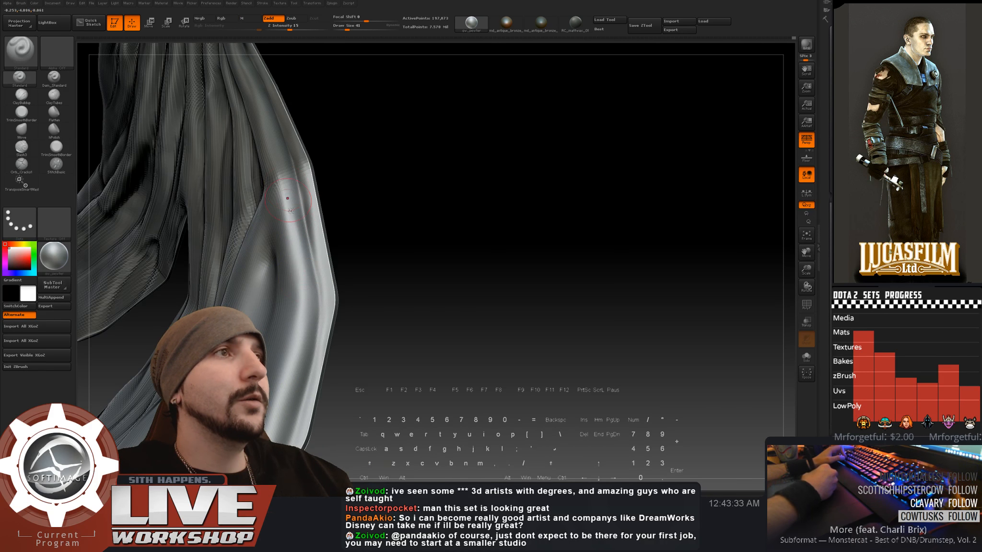
- Sculpt the fold beneath the cape's upper corner and smooth the surface around it
drag(373, 164, 277, 169)
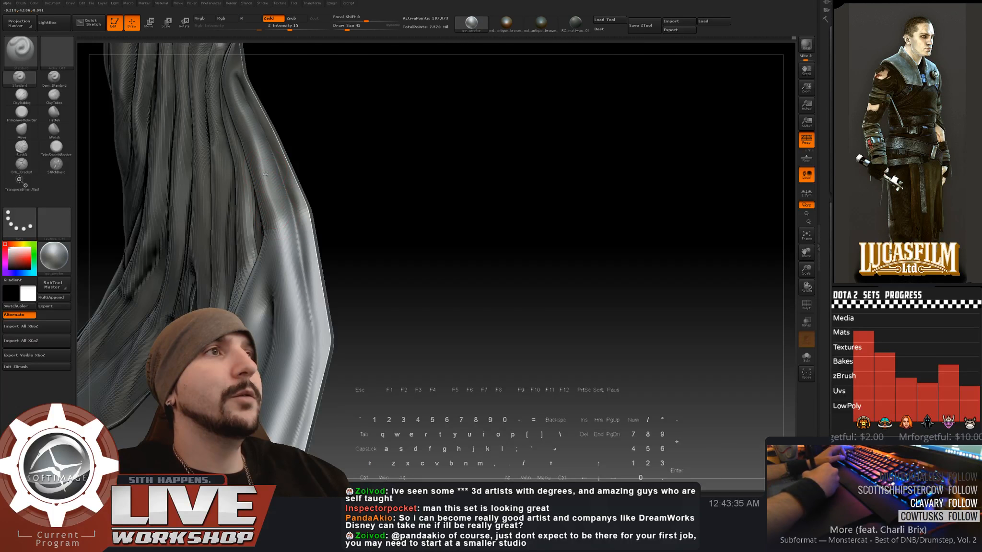
drag(313, 128, 288, 307)
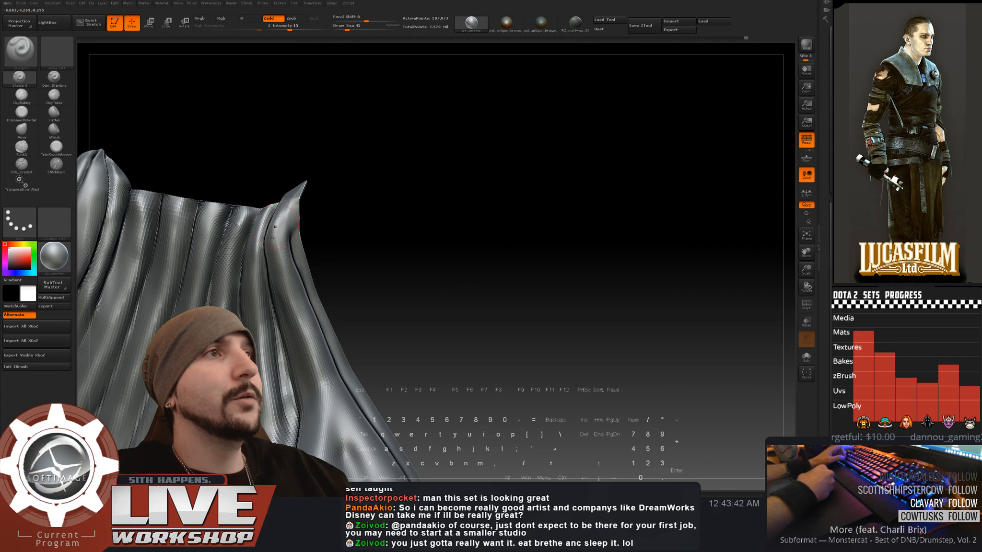
mouse_move(331, 190)
mouse_down()
mouse_move(360, 182)
mouse_move(273, 228)
mouse_up()
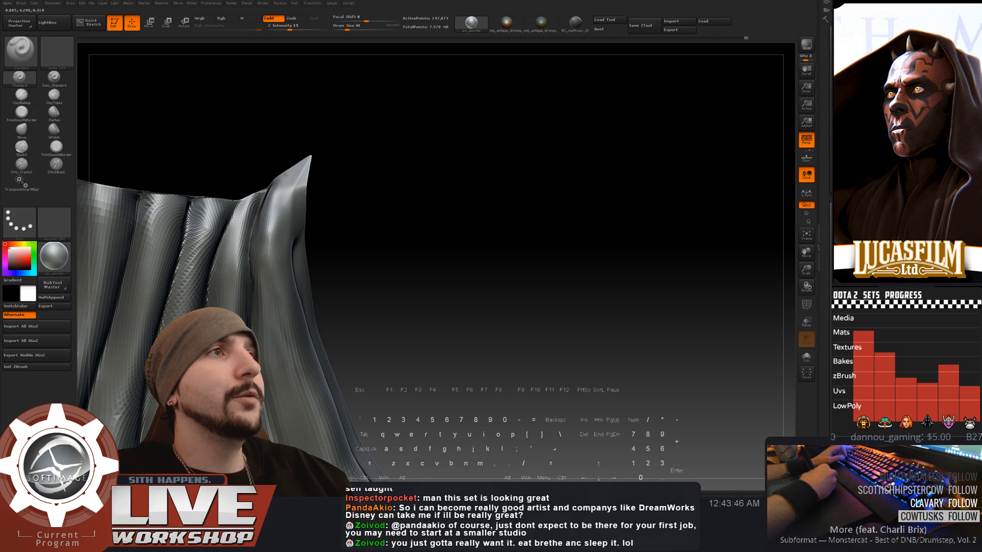
mouse_move(314, 155)
mouse_down()
mouse_move(346, 156)
mouse_move(300, 162)
mouse_up()
key(shift)
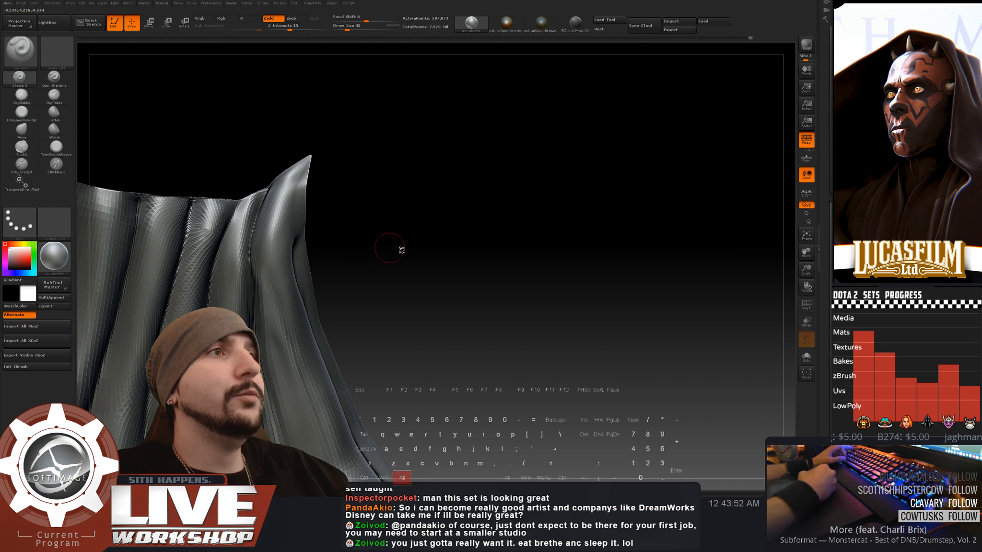
- Deepen and smooth the folds running from the upper corner down to the outer flap with a larger brush
mouse_move(401, 249)
mouse_down()
mouse_move(410, 142)
mouse_move(402, 170)
mouse_up()
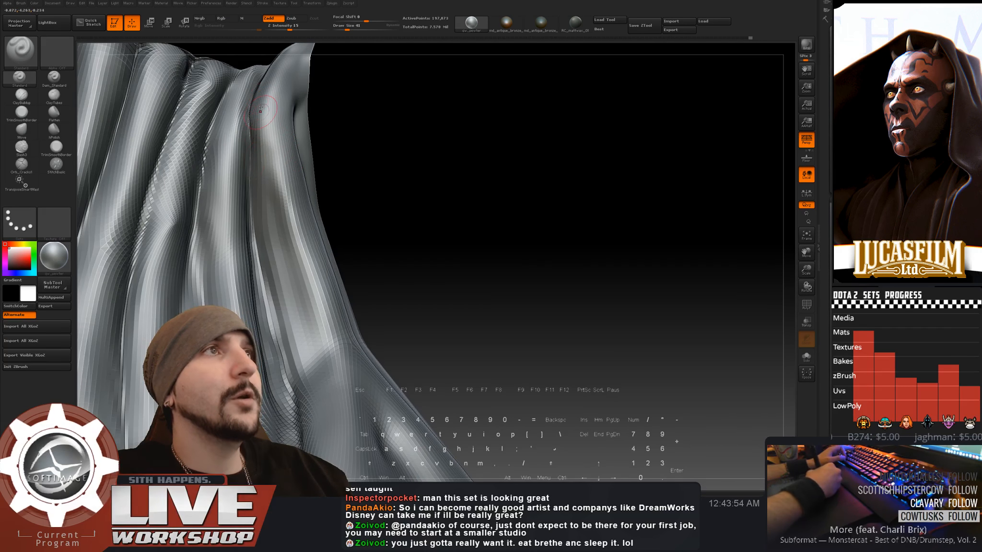
drag(384, 165, 443, 171)
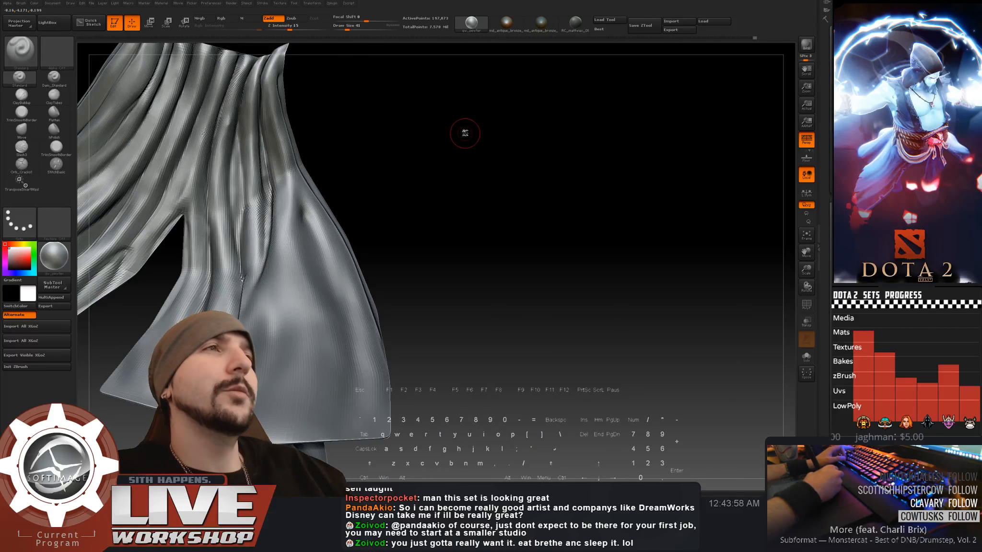
mouse_move(465, 132)
alt+mouse_down()
mouse_move(467, 165)
mouse_move(458, 150)
mouse_move(479, 143)
mouse_move(526, 149)
mouse_move(518, 166)
mouse_move(529, 162)
mouse_move(455, 126)
alt+mouse_up()
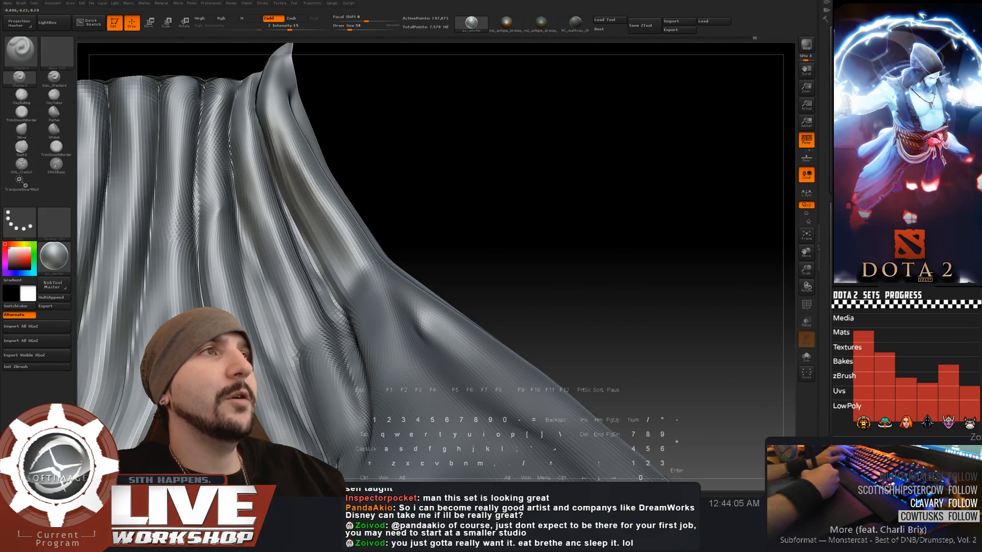
key(shift)
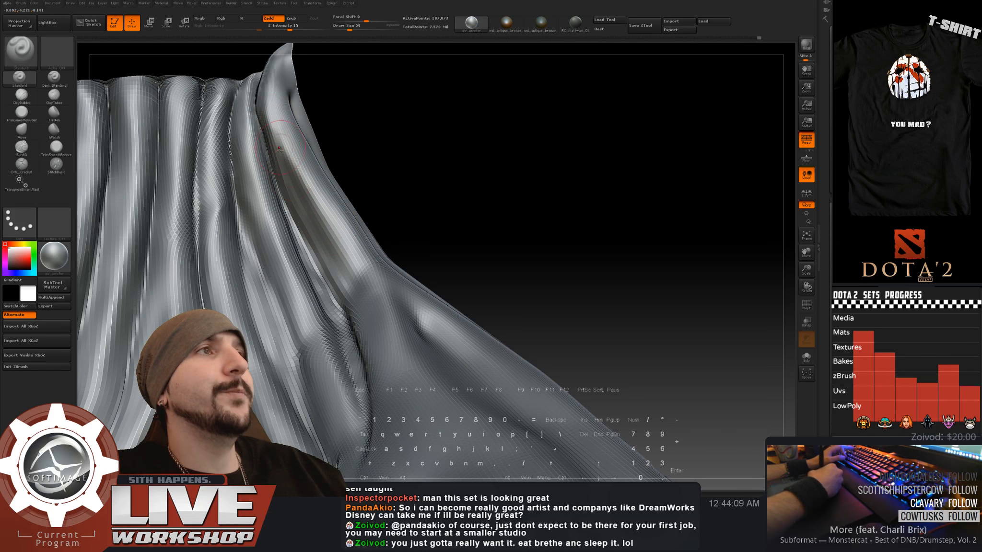
right_drag(361, 270, 335, 235)
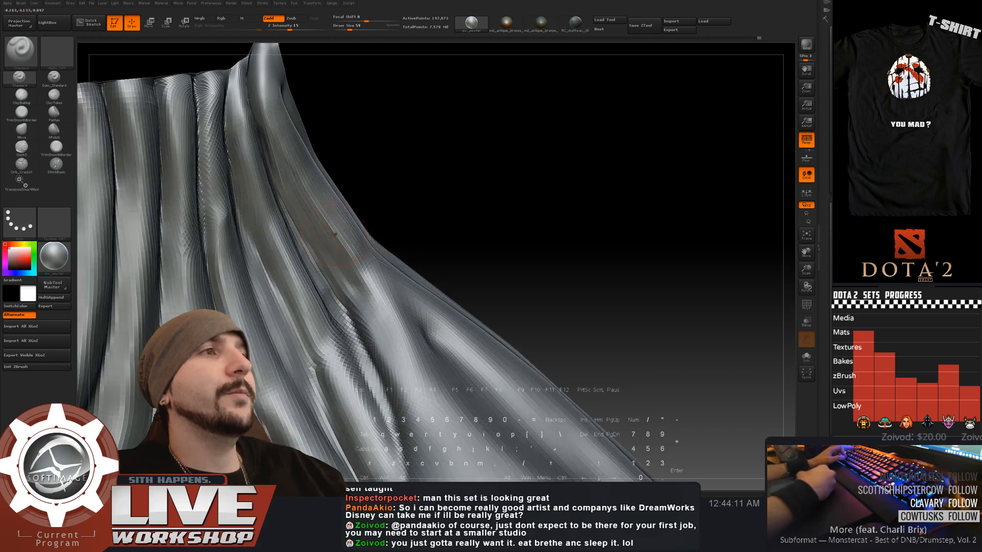
key(shift)
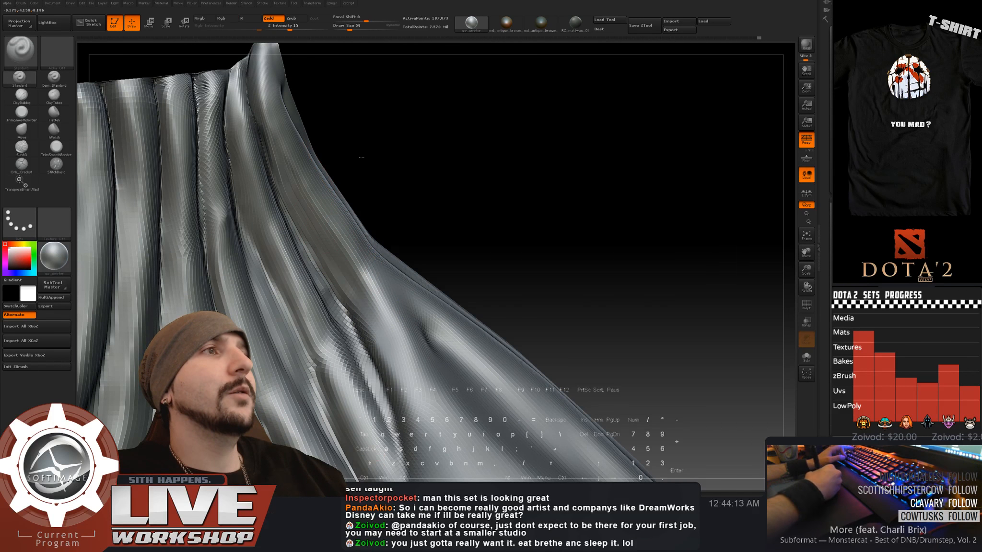
shift+right_drag(330, 184, 309, 178)
right_drag(287, 126, 280, 112)
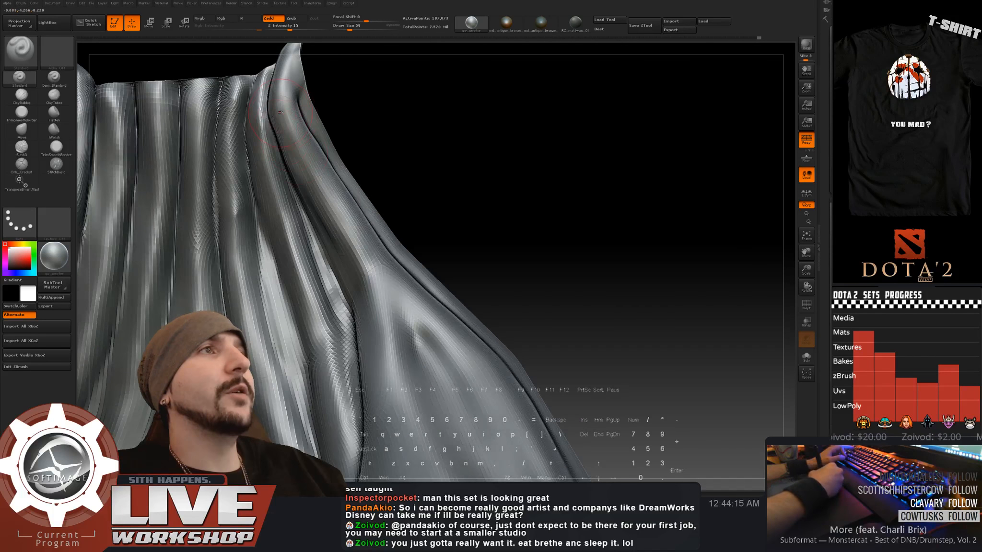
key(shift)
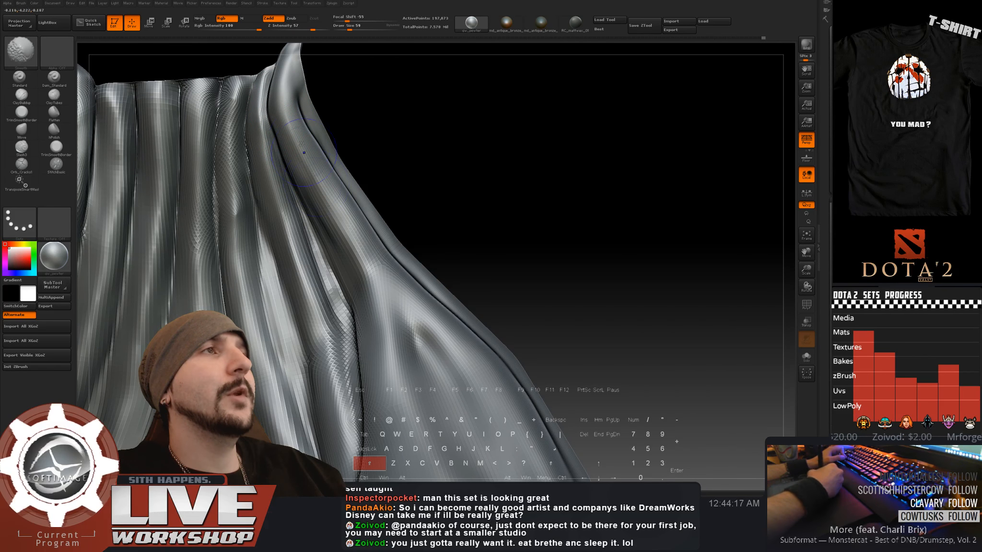
drag(446, 216, 413, 223)
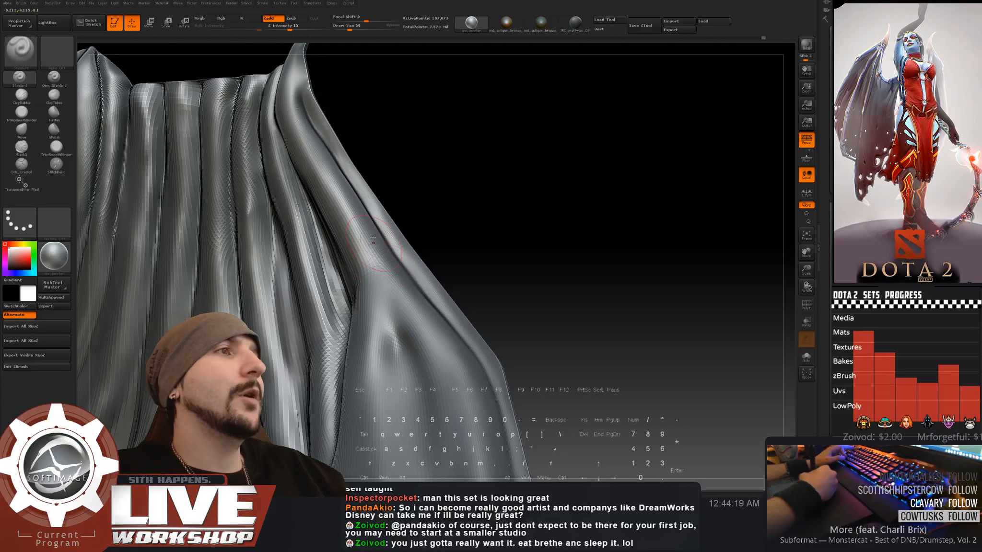
- Shape soft folds across the broad flap on the cape's opposite side and smooth them
mouse_move(518, 177)
alt+mouse_down()
mouse_move(558, 204)
mouse_move(548, 257)
mouse_move(577, 232)
mouse_move(645, 218)
mouse_move(634, 241)
mouse_move(634, 199)
mouse_move(642, 215)
mouse_move(586, 206)
alt+mouse_up()
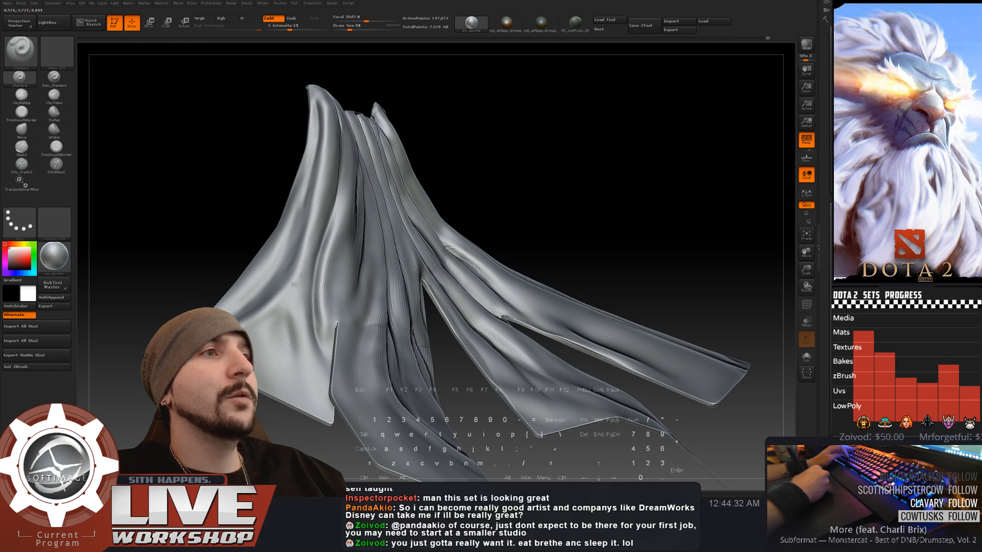
key(shift)
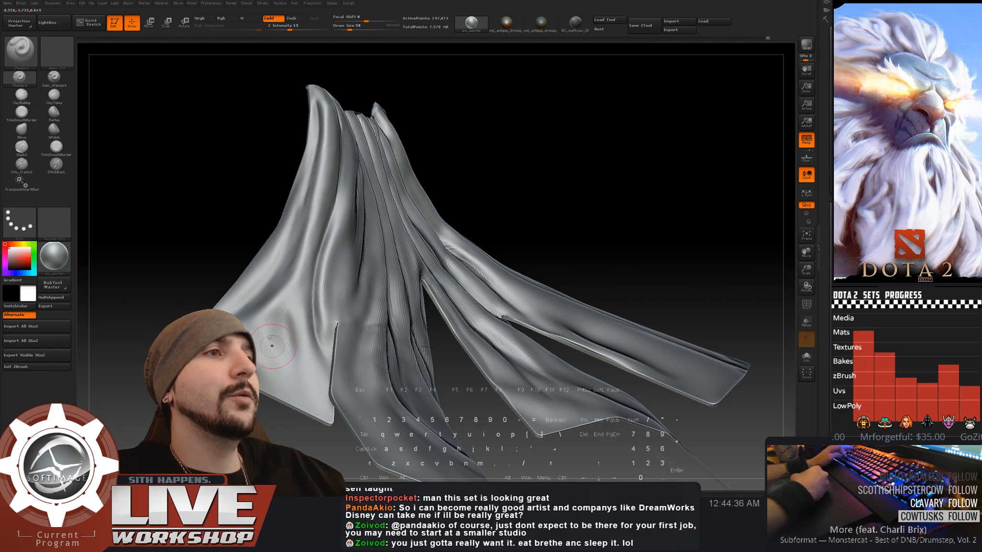
key(shift)
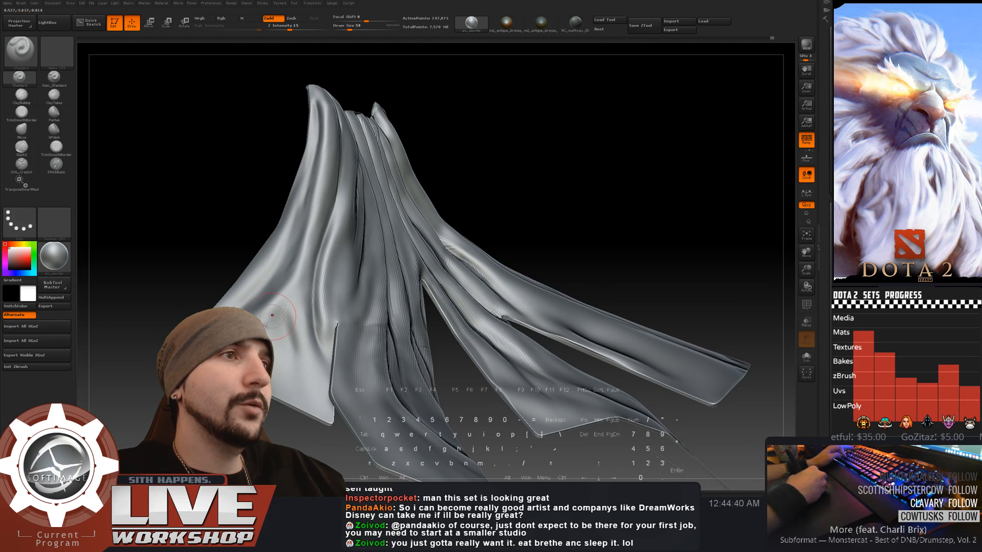
key(shift)
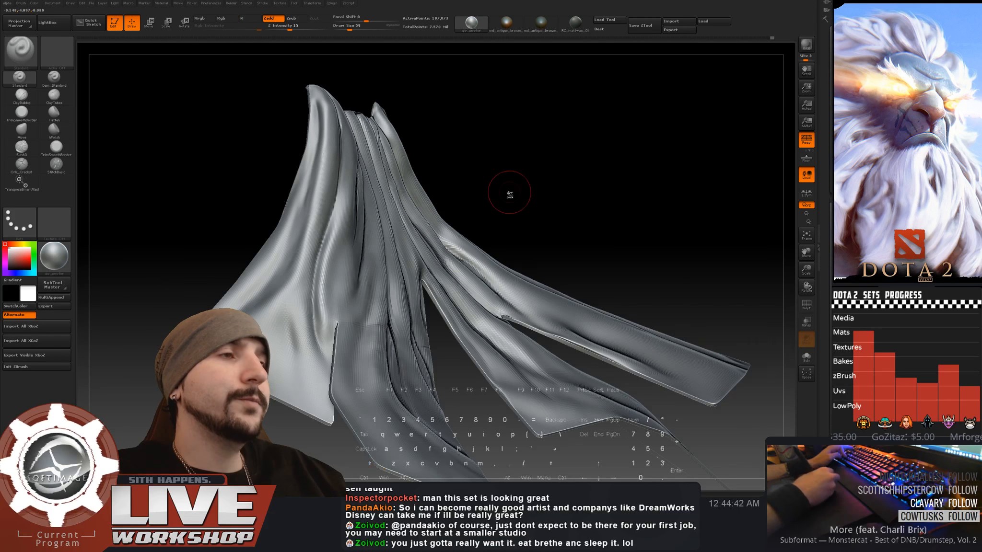
mouse_move(510, 194)
mouse_down()
mouse_move(407, 194)
mouse_move(520, 196)
mouse_up()
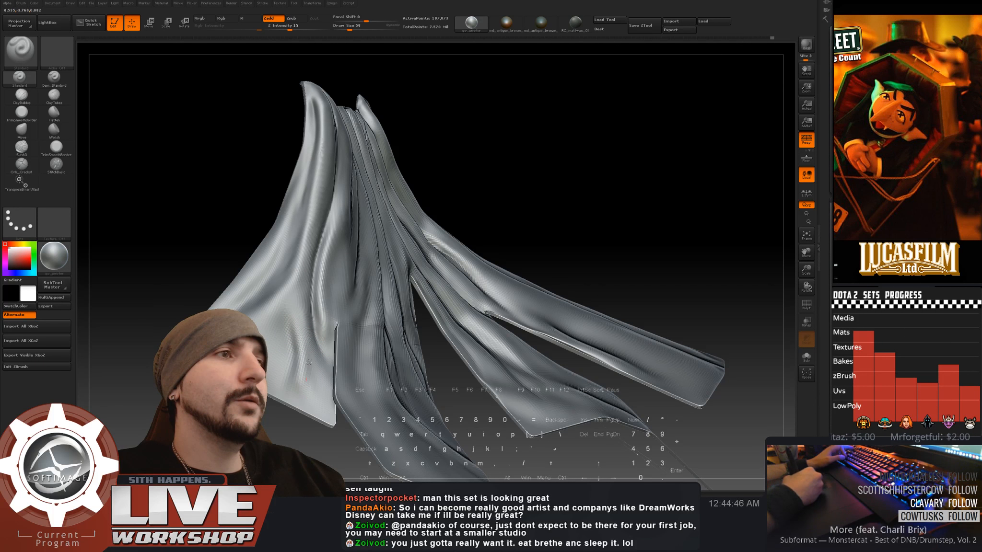
key(shift)
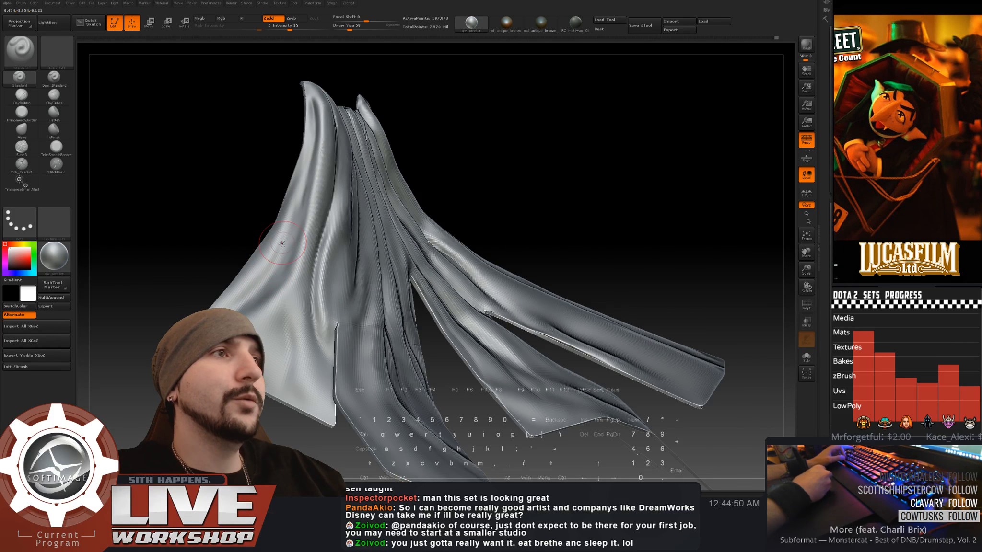
drag(424, 137, 438, 136)
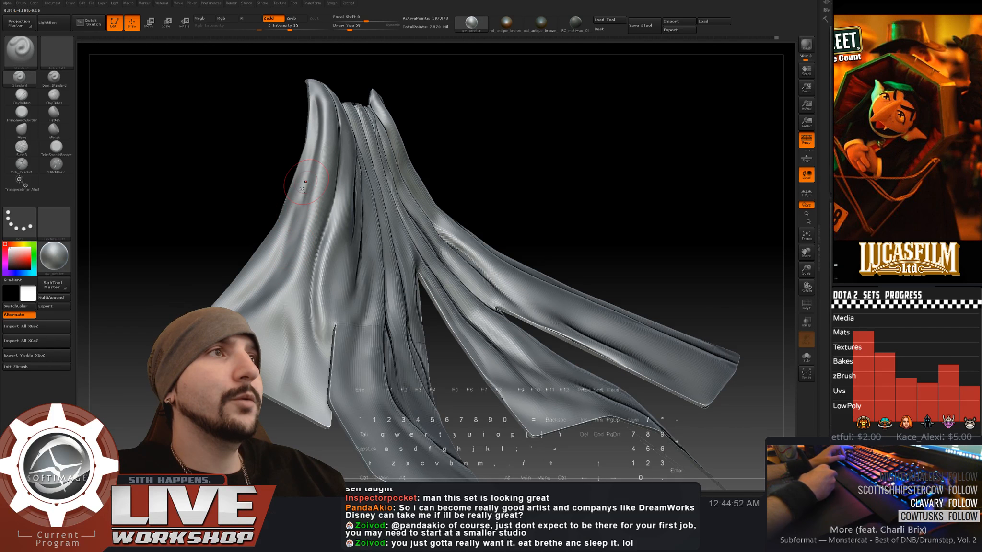
key(shift)
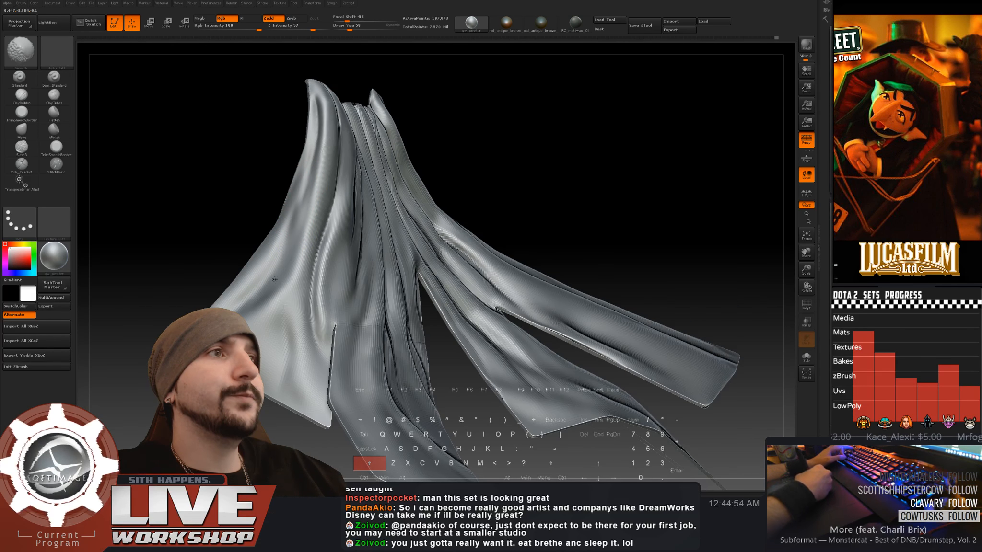
- Carve a short crease below the upper corner of the opposite side with a smaller brush and smooth it
drag(499, 161, 621, 127)
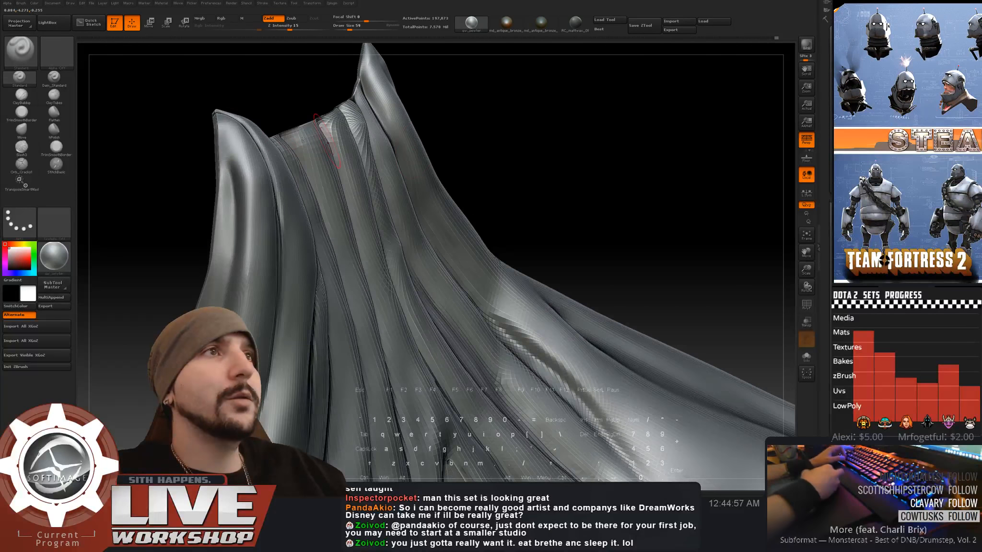
key([)
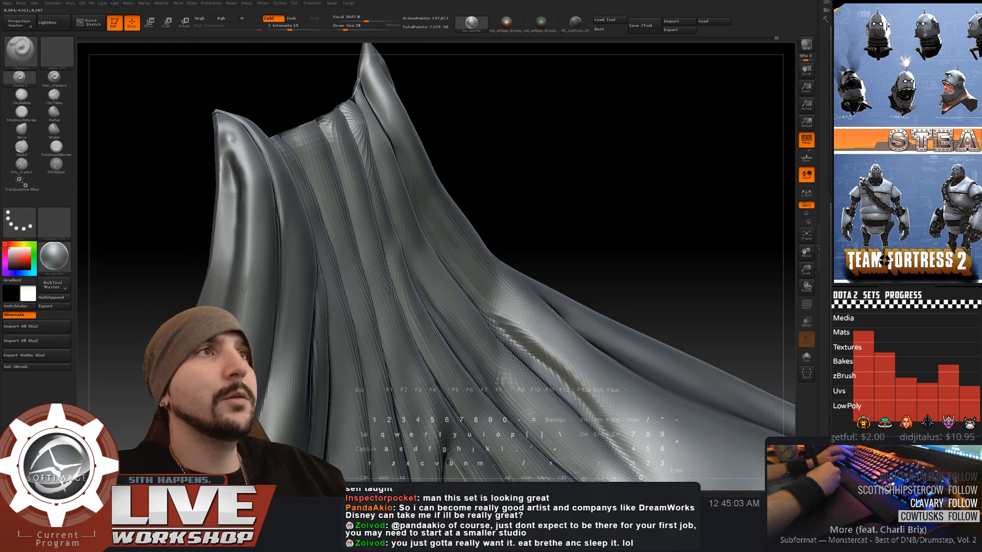
key(shift)
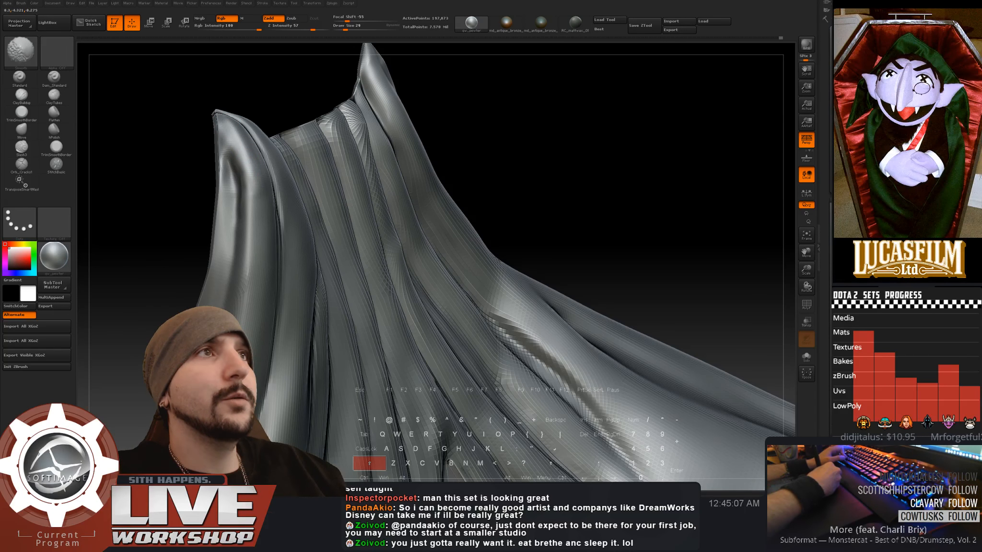
drag(526, 127, 445, 122)
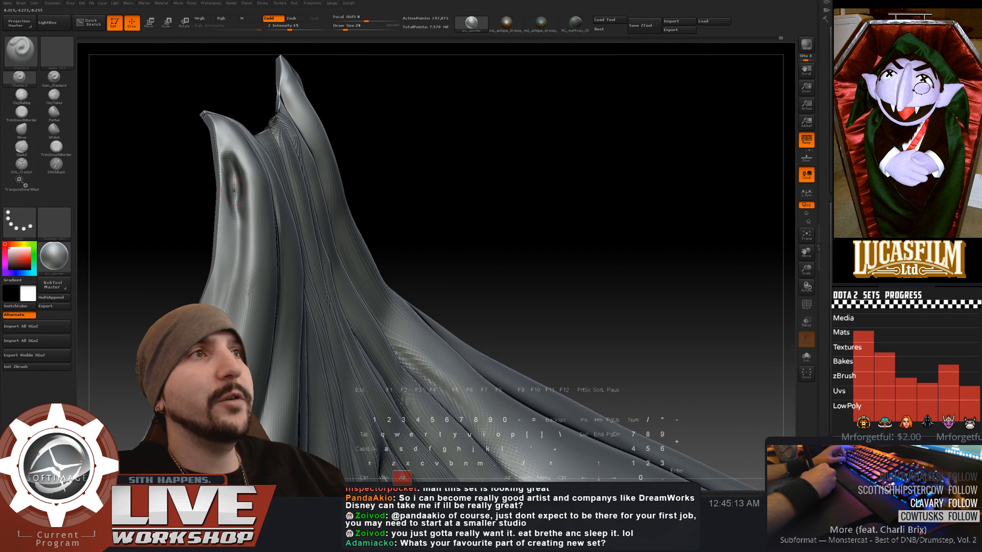
mouse_move(234, 191)
shift+mouse_down()
mouse_move(236, 168)
mouse_move(236, 205)
shift+mouse_up()
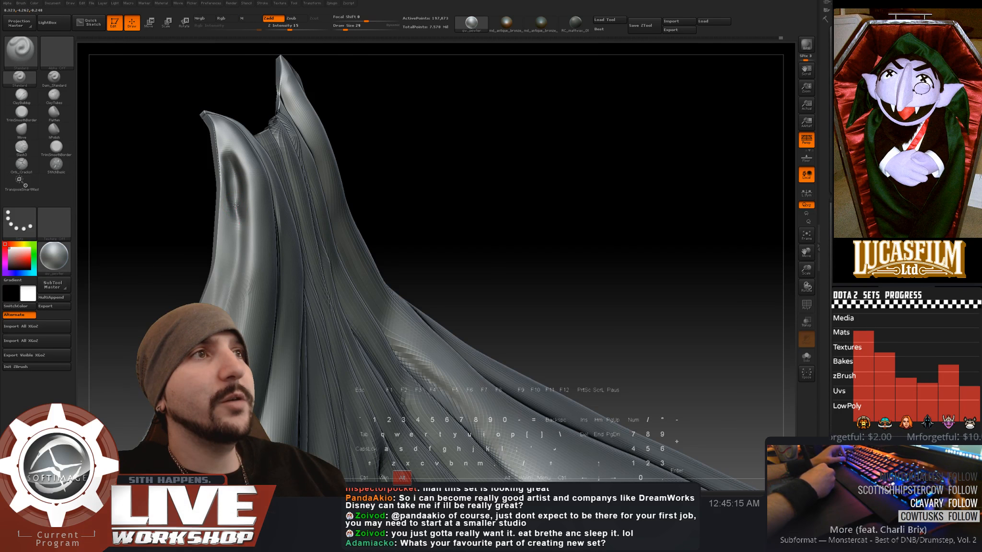
- Smooth the long folds running down the outer flap below the cape's upper corner
mouse_move(483, 230)
alt+mouse_down()
mouse_move(509, 134)
mouse_move(383, 116)
mouse_move(364, 159)
alt+mouse_up()
drag(345, 30, 349, 30)
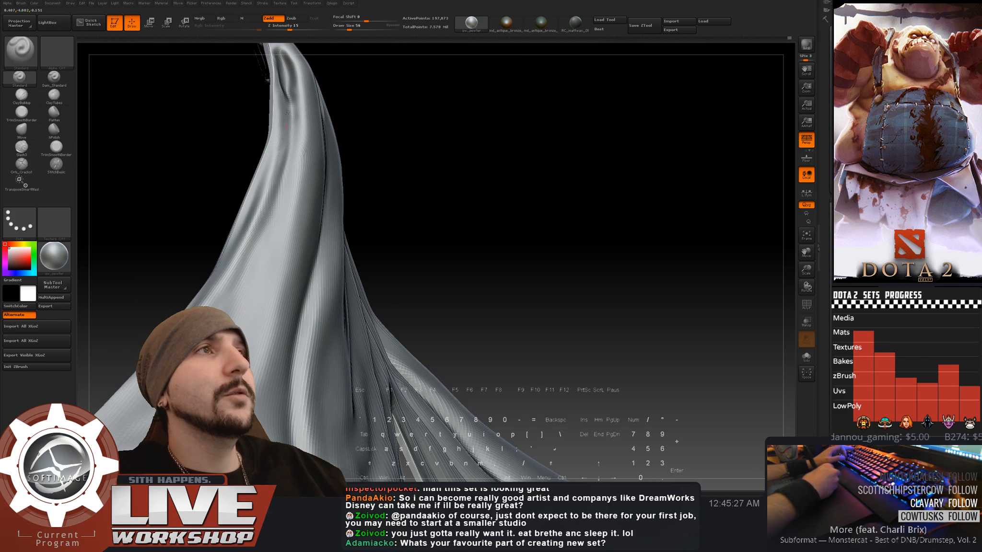
key(shift)
shift+drag(275, 186, 259, 216)
- Carve deeper vertical folds into the cape's narrow hanging strip beside the central split and smooth them
drag(460, 211, 388, 338)
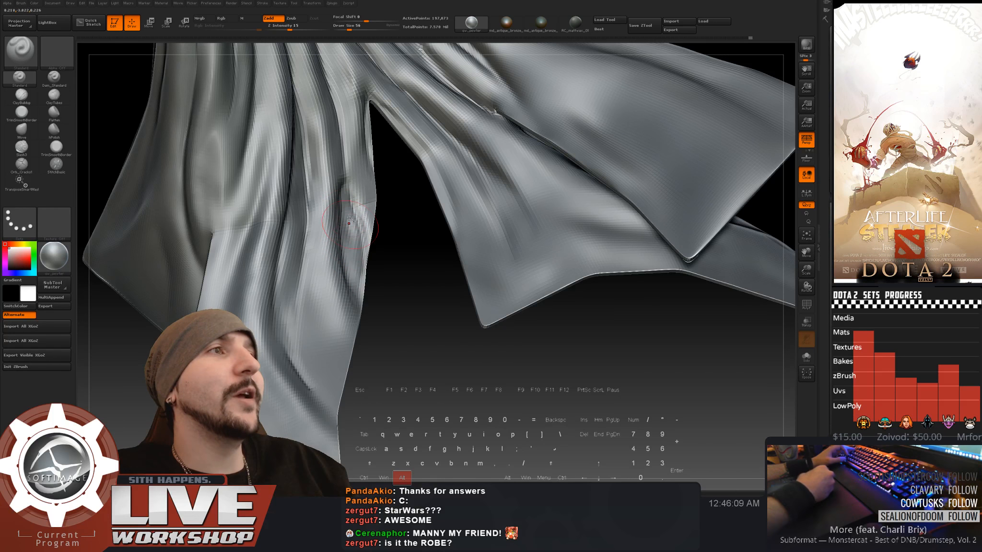
alt+drag(274, 318, 284, 278)
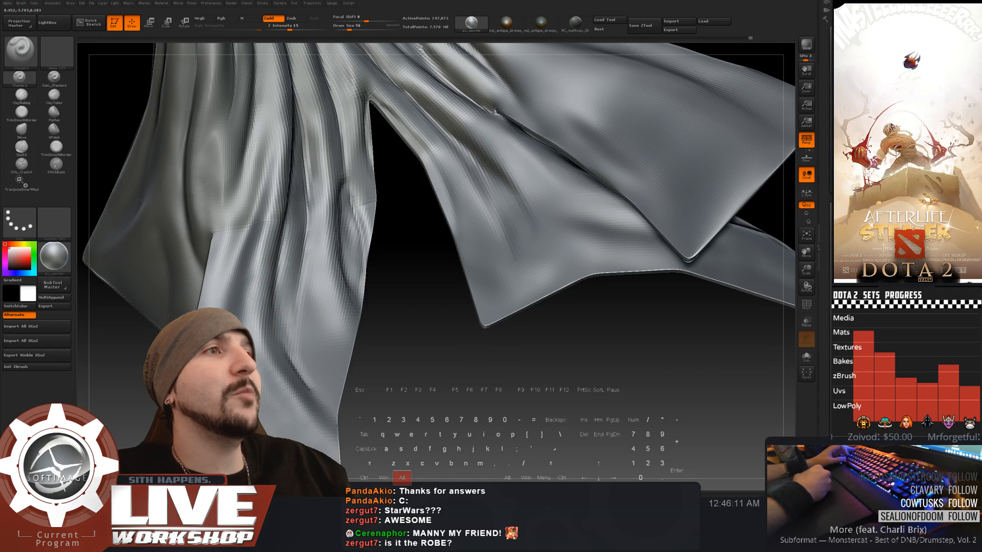
mouse_move(394, 342)
mouse_down()
mouse_move(381, 298)
mouse_move(355, 279)
mouse_move(311, 283)
mouse_move(307, 230)
mouse_up()
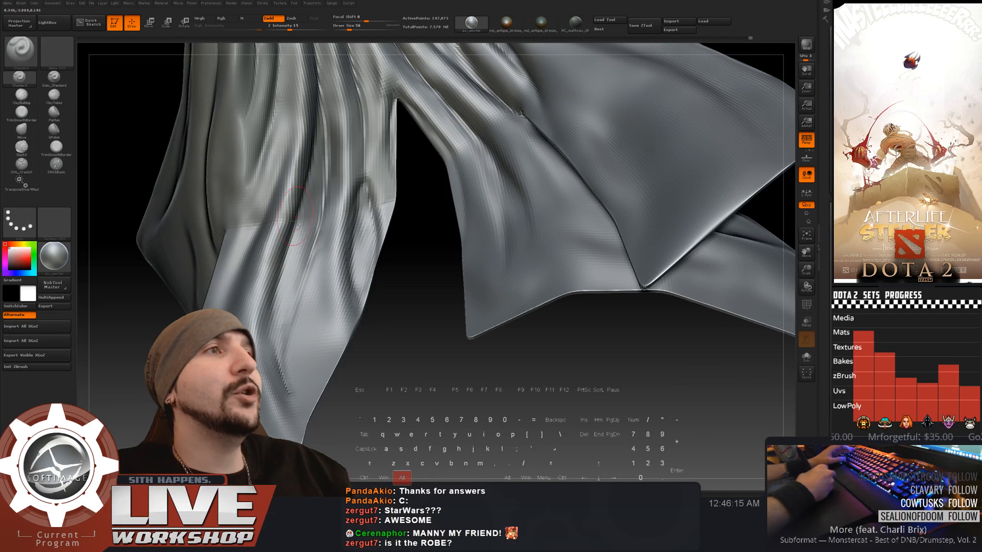
alt+drag(282, 278, 308, 220)
alt+drag(271, 304, 307, 224)
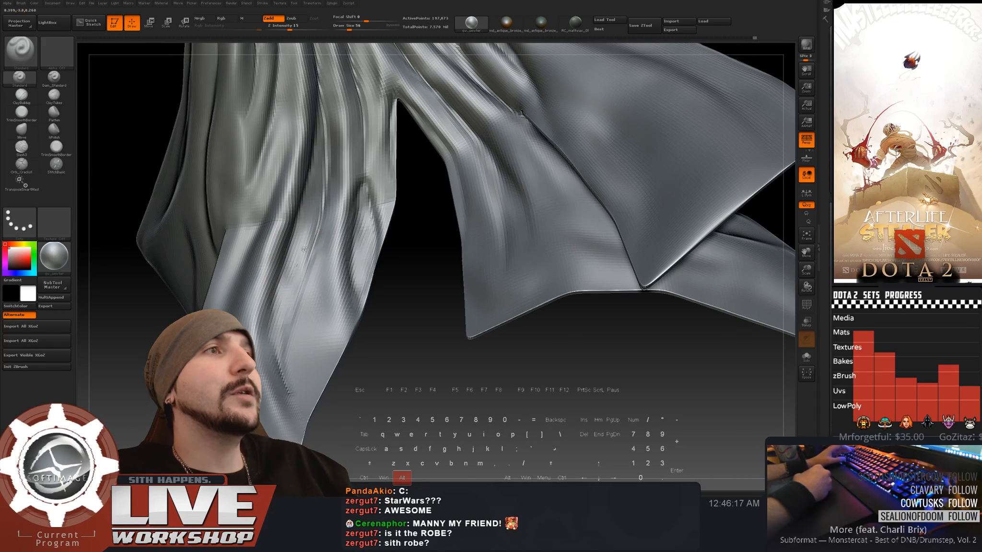
key(shift)
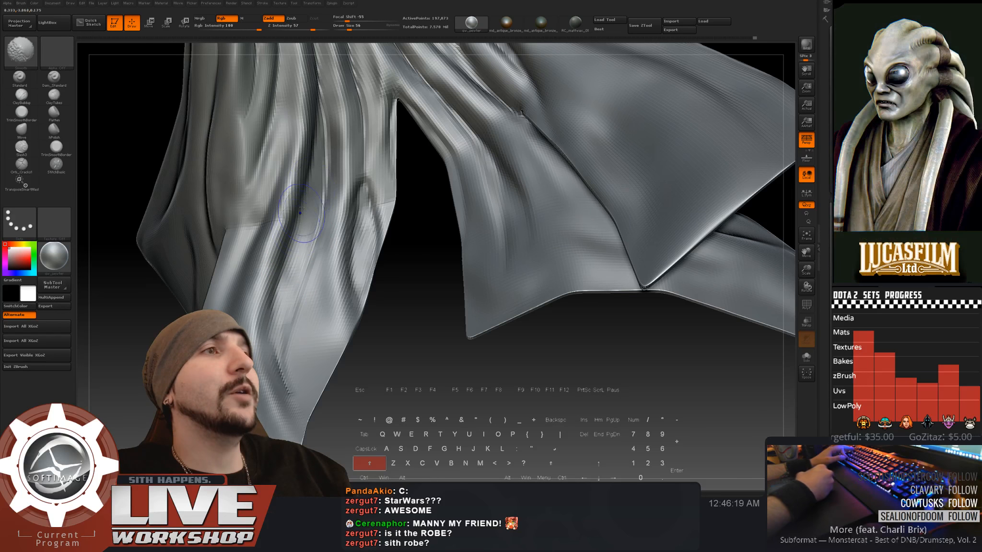
key(alt)
key(shift)
shift+drag(279, 346, 285, 276)
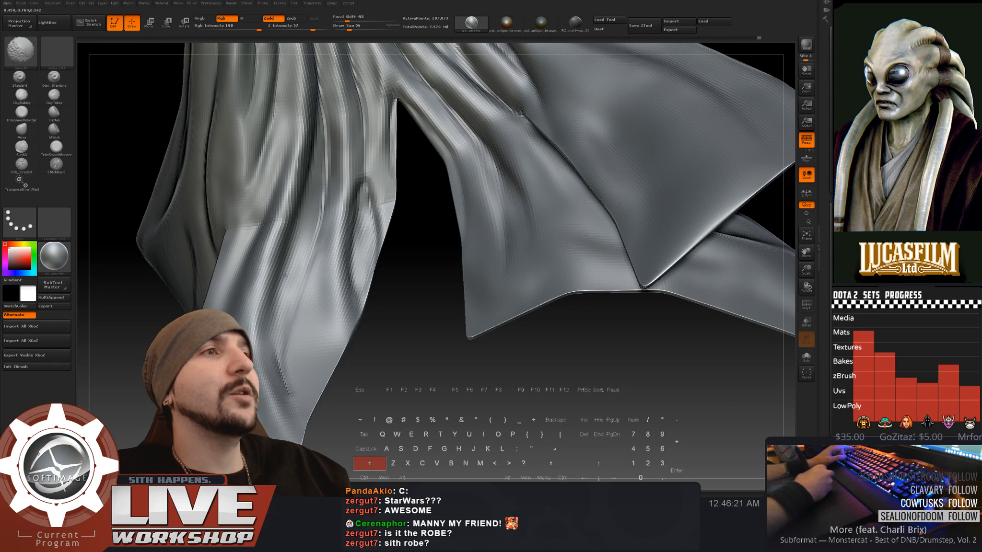
shift+drag(310, 181, 310, 259)
- Carve a diagonal crease from the middle of the broad side flap toward its lower corner with a smaller brush
mouse_move(363, 403)
alt+mouse_down()
mouse_move(360, 339)
mouse_move(363, 396)
mouse_move(376, 355)
mouse_move(402, 447)
mouse_move(438, 274)
mouse_move(570, 204)
mouse_move(566, 197)
mouse_move(540, 216)
mouse_move(590, 208)
mouse_move(585, 179)
mouse_move(594, 184)
mouse_move(519, 213)
alt+mouse_up()
key([)
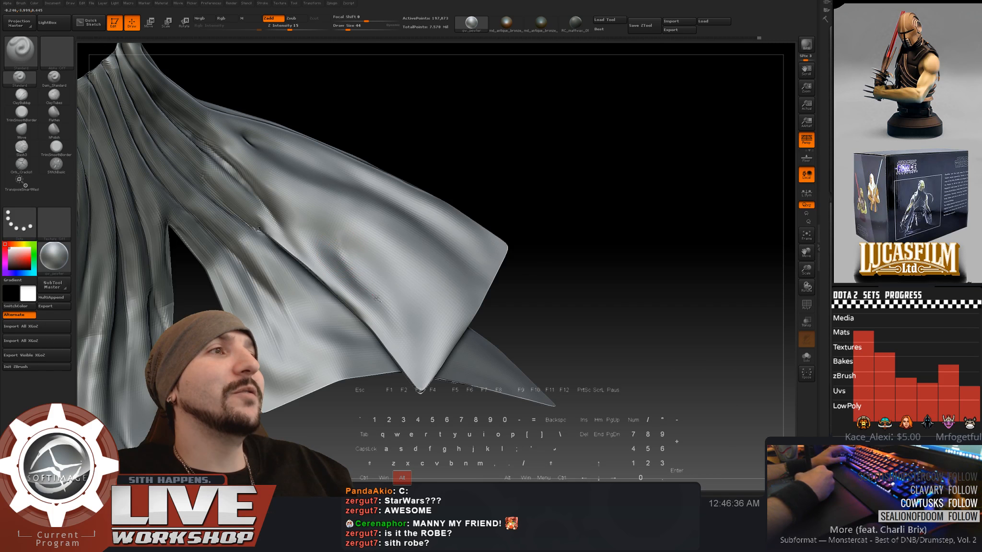
alt+drag(338, 239, 368, 277)
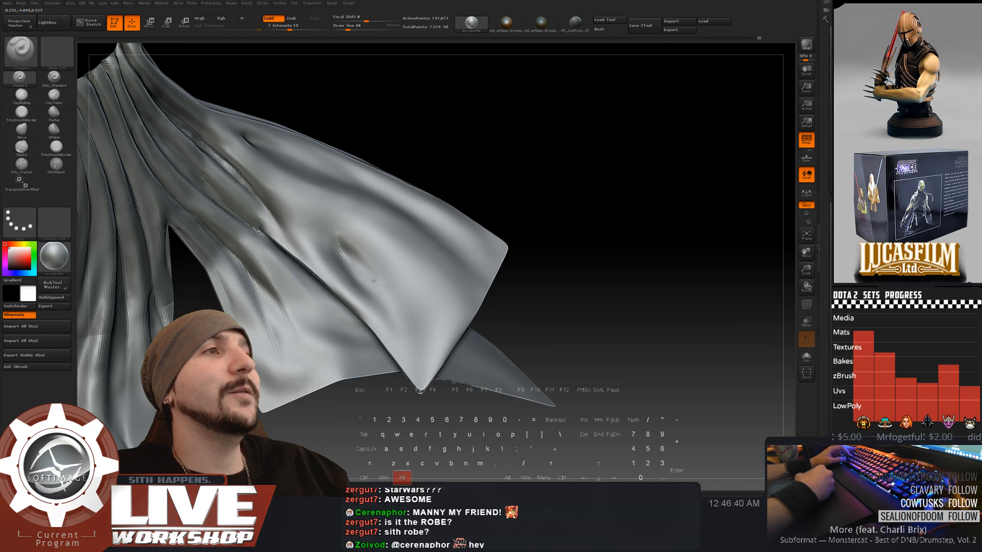
alt+drag(340, 241, 391, 297)
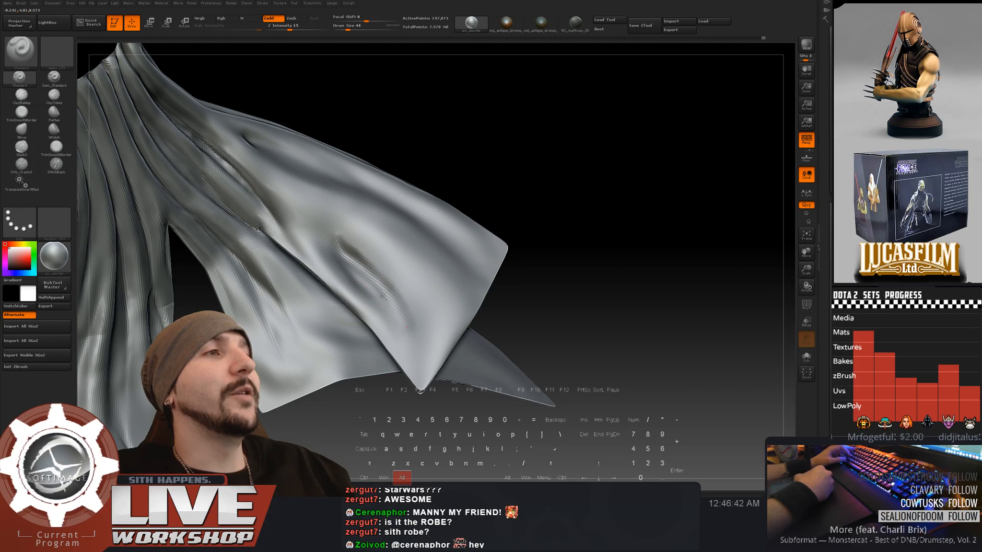
alt+drag(363, 264, 410, 334)
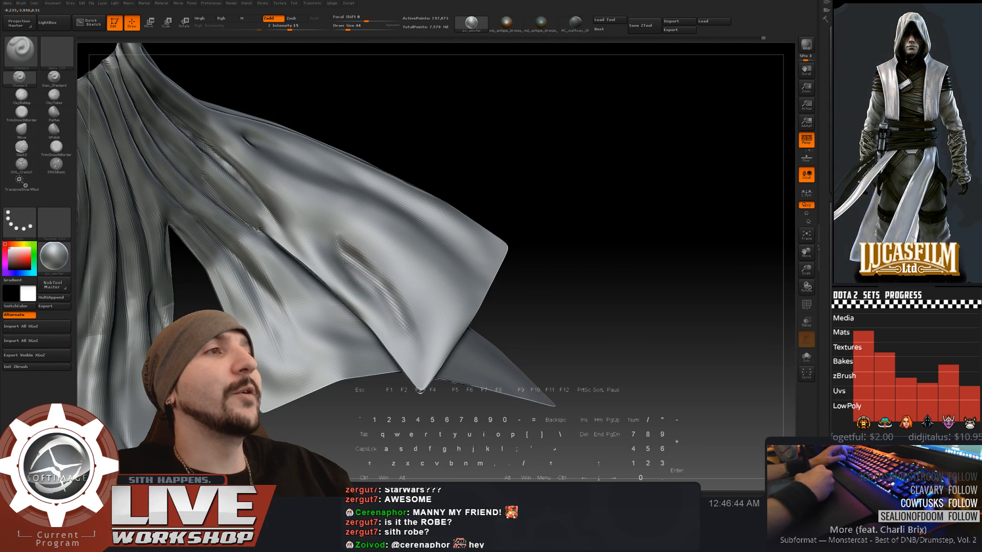
alt+drag(337, 255, 342, 259)
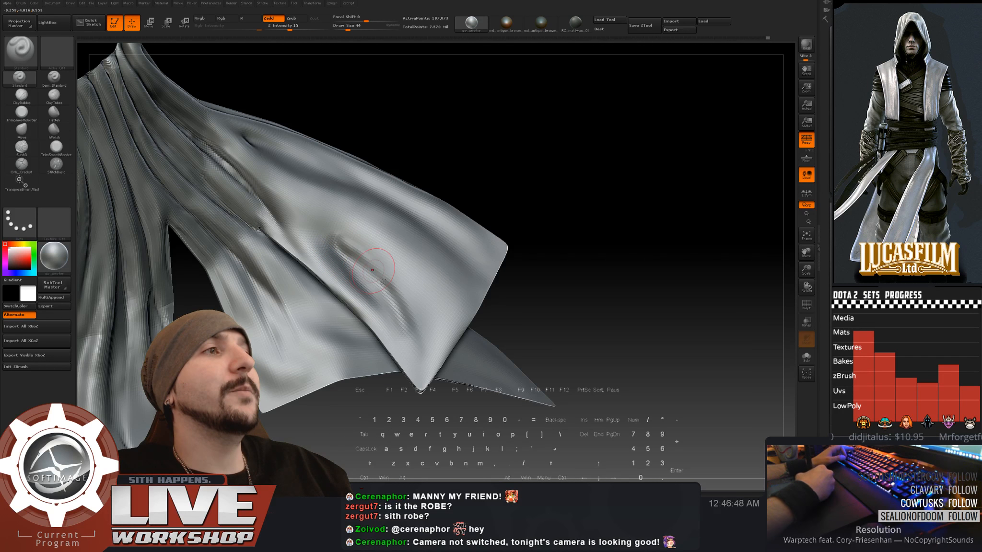
- Build up a raised ridge beside the broad flap's diagonal crease and smooth the transition around it
drag(372, 265, 427, 369)
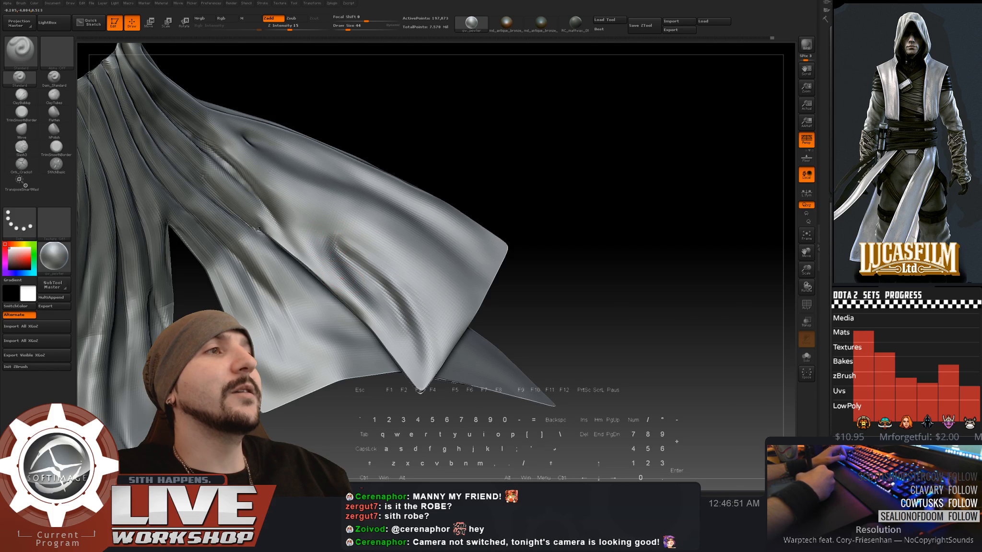
key(shift)
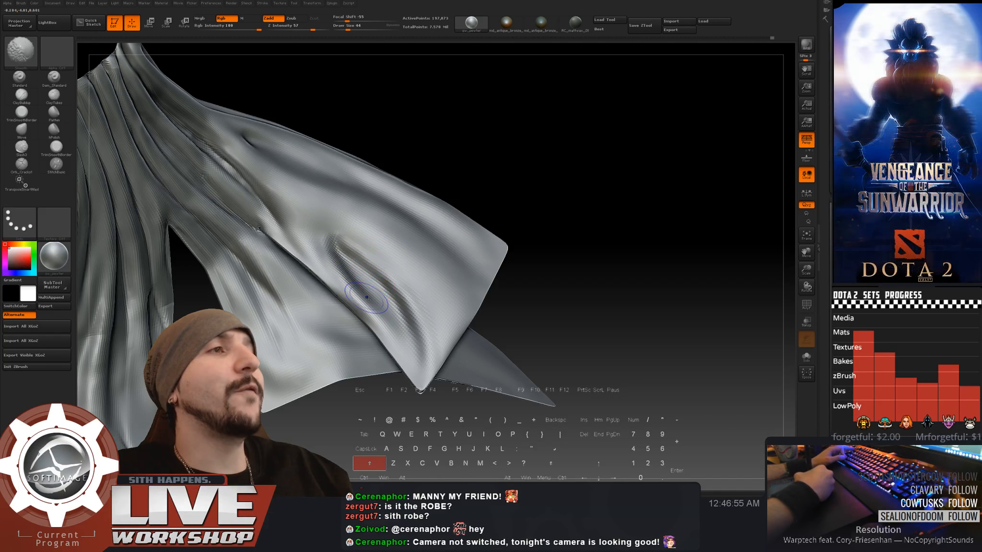
shift+drag(385, 294, 401, 283)
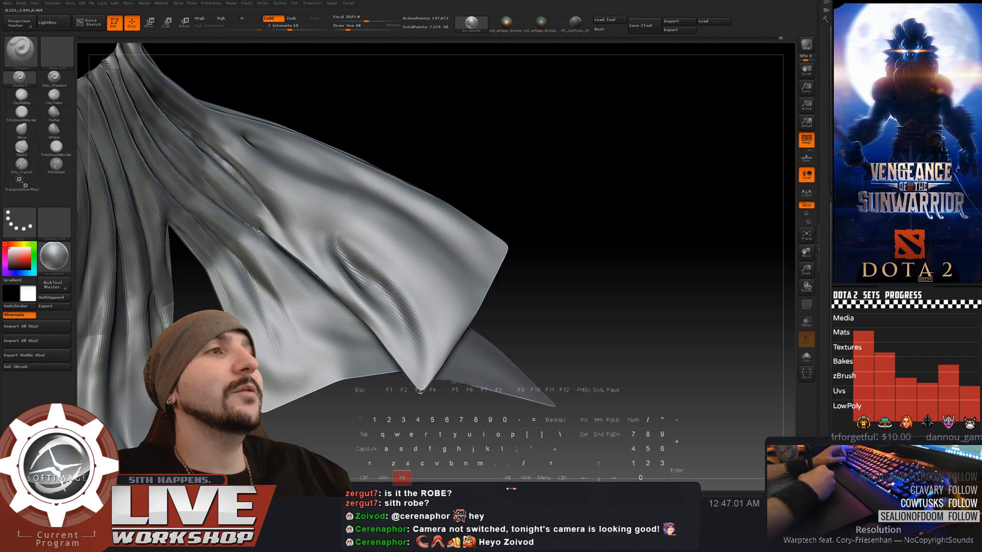
shift+drag(363, 268, 351, 261)
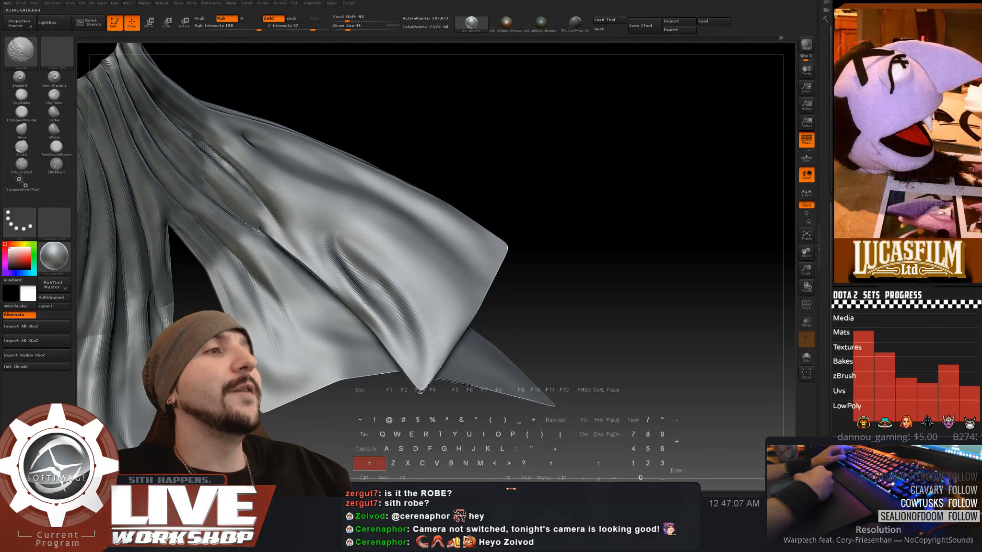
- Deepen the upper end of the diagonal crease, extend it toward the folds above and smooth it
drag(545, 159, 563, 159)
drag(510, 146, 605, 123)
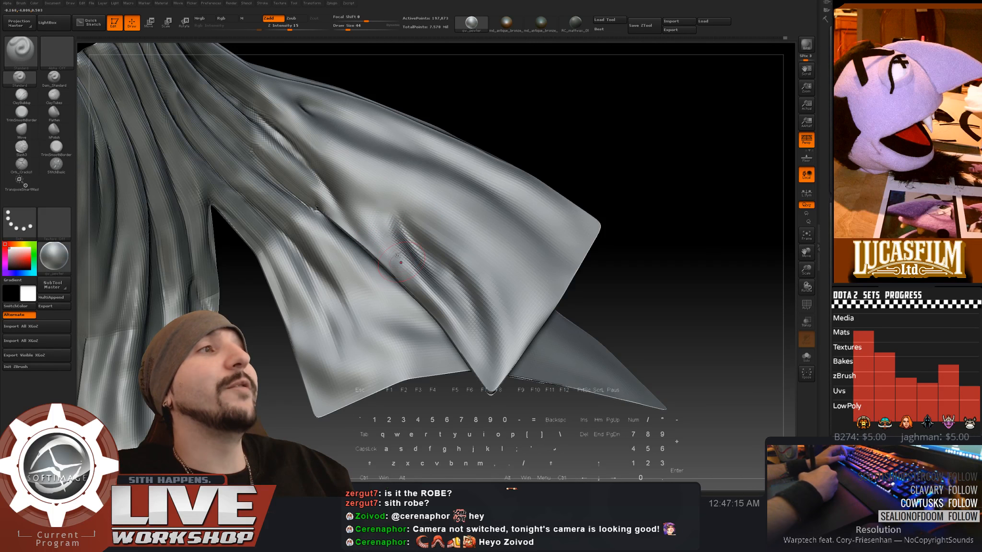
key(shift)
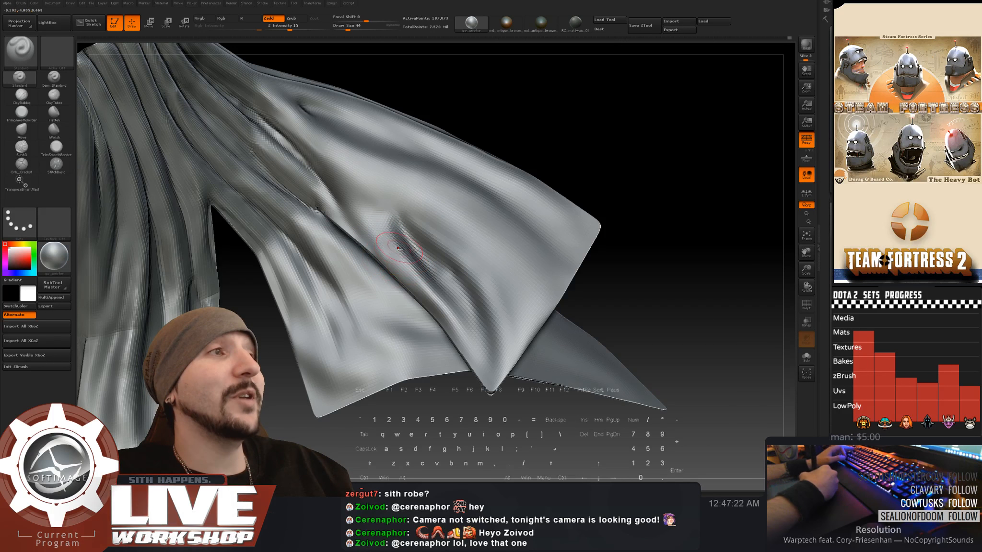
alt+drag(411, 229, 410, 251)
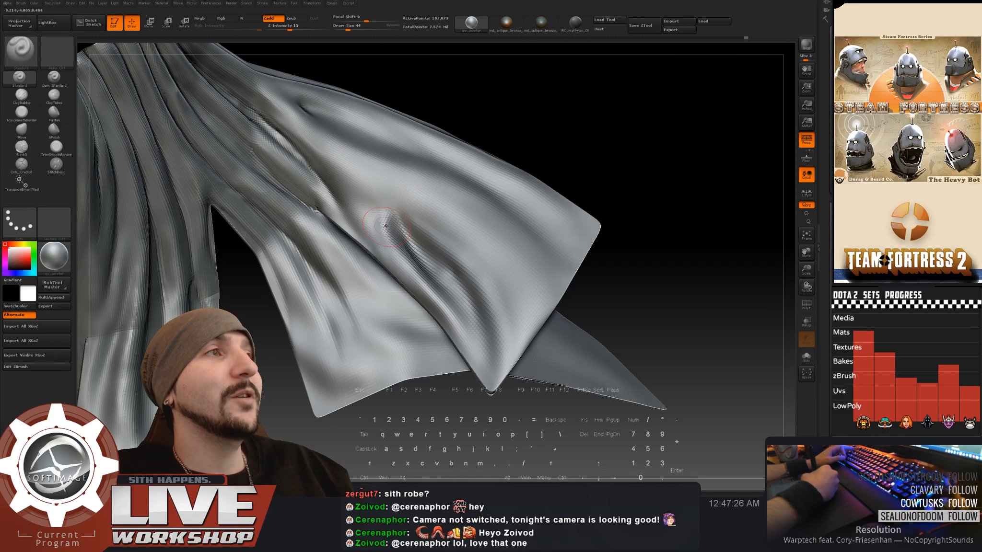
mouse_move(376, 198)
shift+mouse_down()
mouse_move(368, 187)
mouse_move(379, 219)
shift+mouse_up()
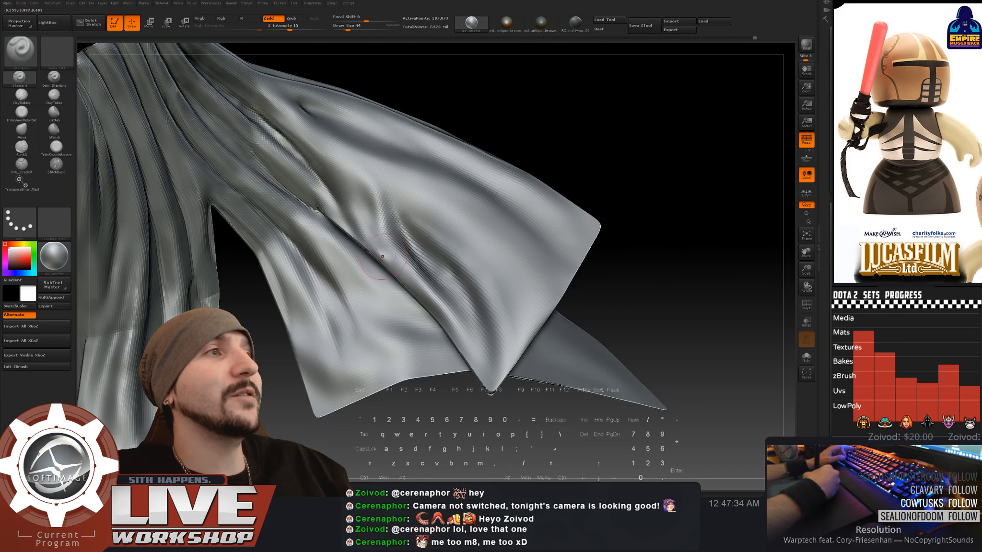
key(shift)
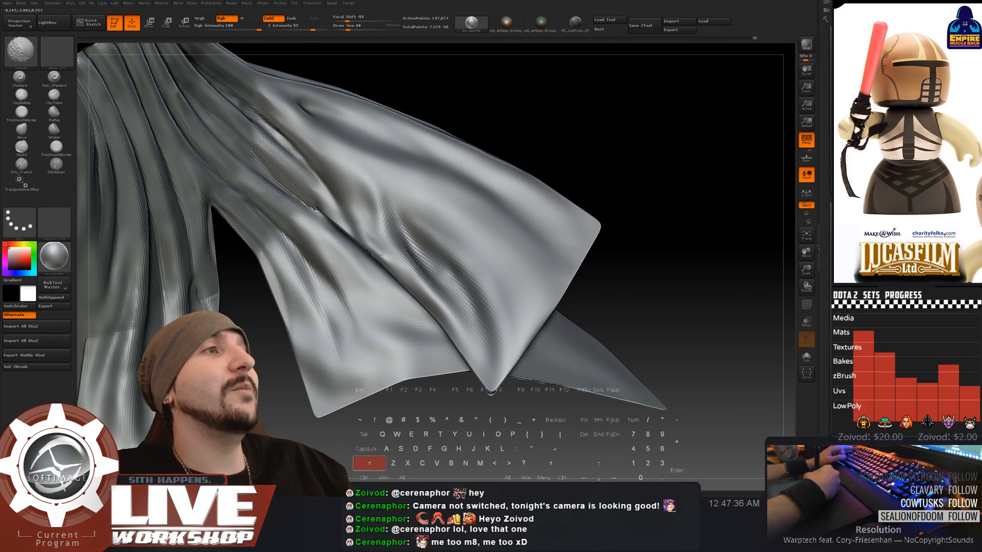
- Refine the folds between the top of the broad flap and the new crease, smoothing their surface
drag(638, 165, 695, 185)
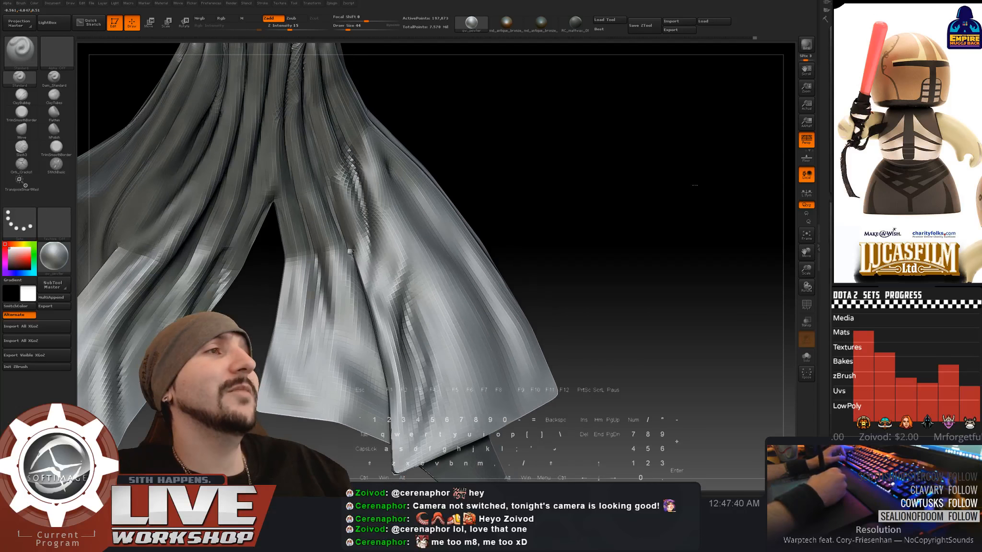
alt+drag(498, 196, 477, 224)
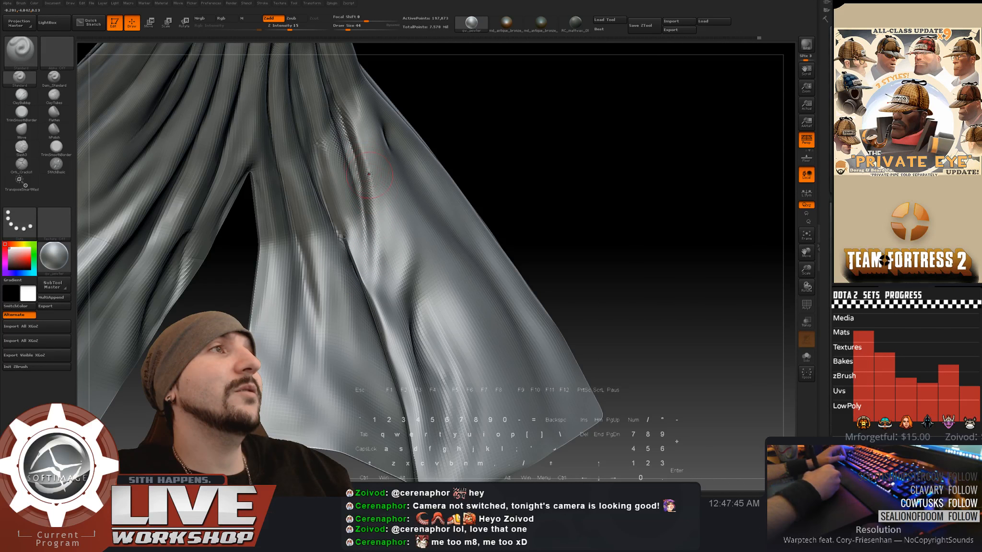
key(shift)
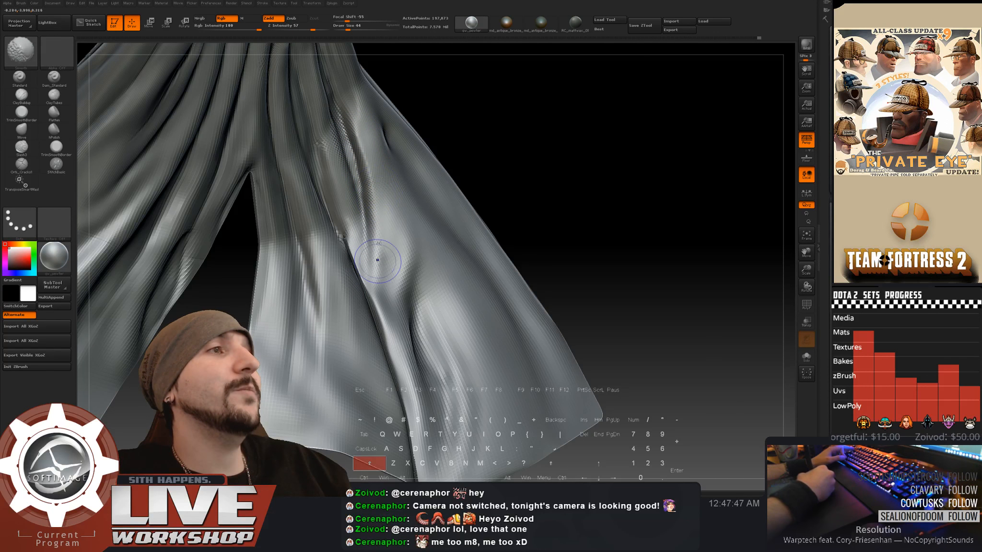
right_drag(401, 264, 385, 262)
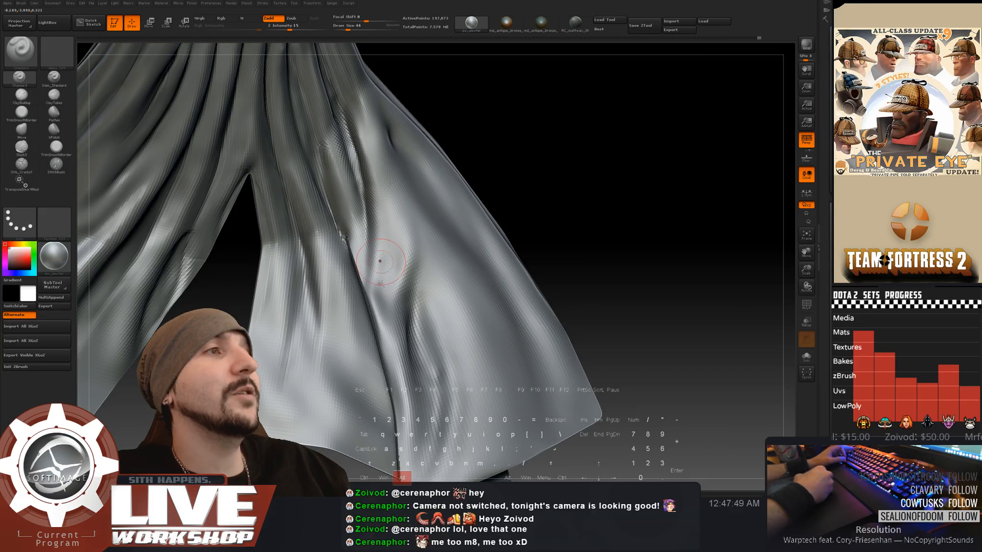
alt+drag(381, 262, 385, 271)
mouse_move(605, 186)
mouse_down()
mouse_move(594, 175)
mouse_move(614, 241)
mouse_move(559, 165)
mouse_move(595, 225)
mouse_up()
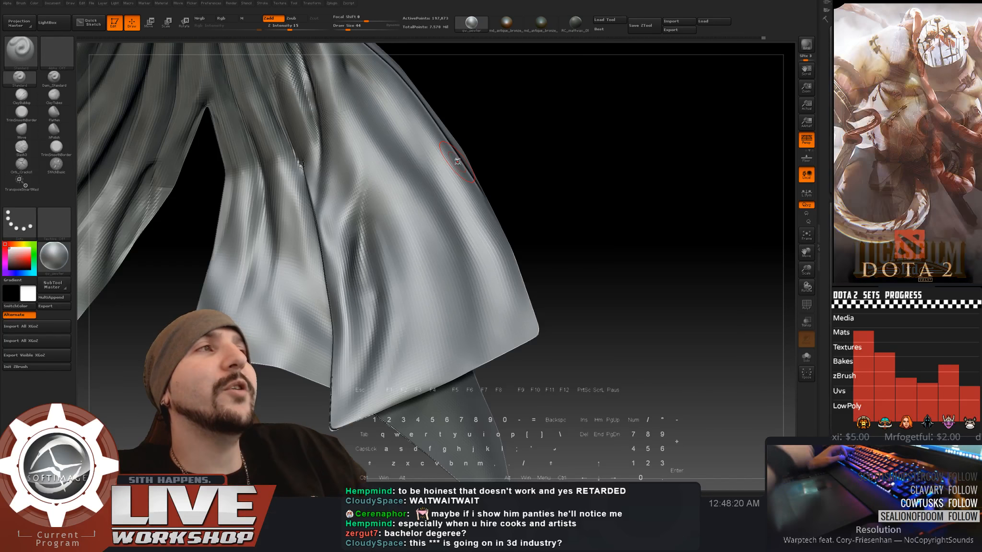
- Shape and smooth the fold along the broad flap's inner edge where it overlaps the neighbouring flap
drag(537, 204, 483, 158)
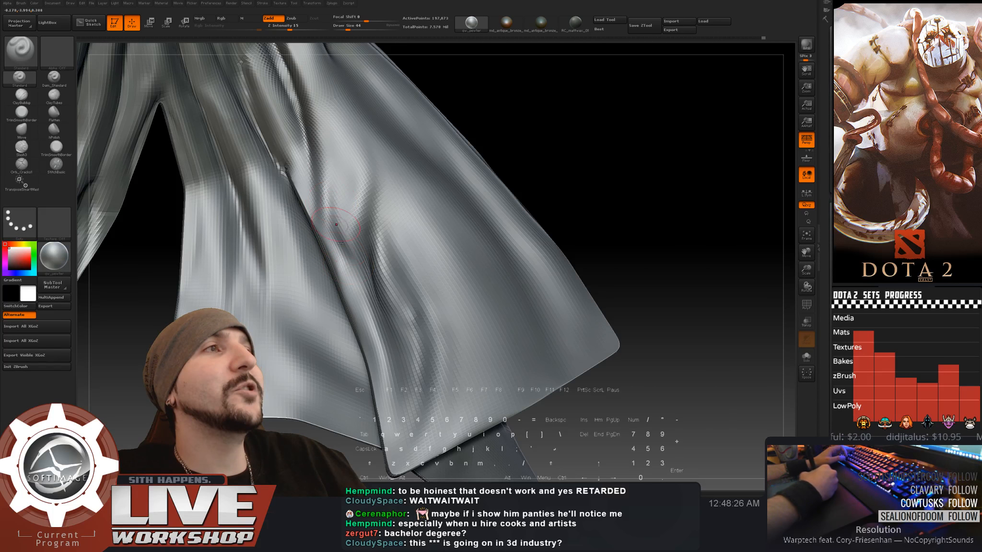
key(shift)
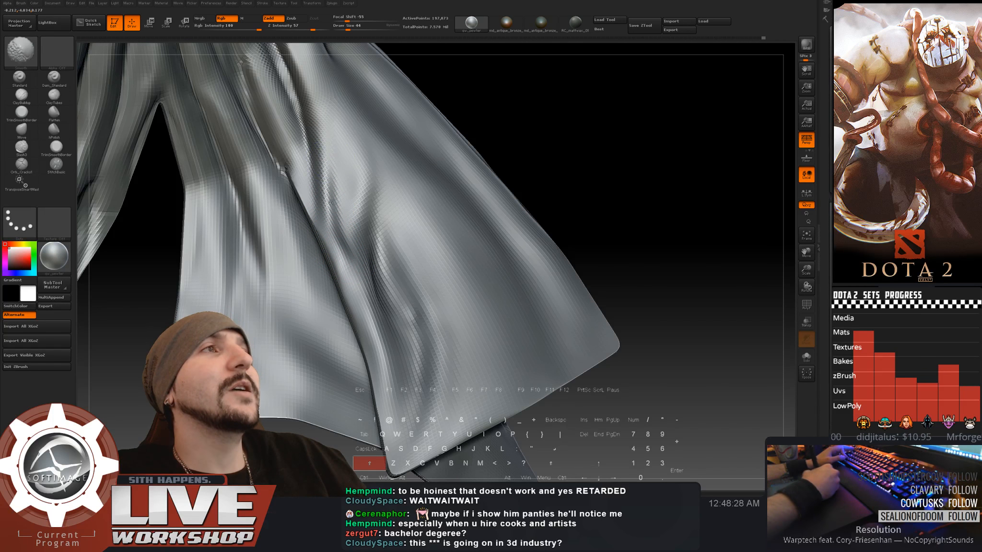
drag(587, 204, 341, 220)
key(alt)
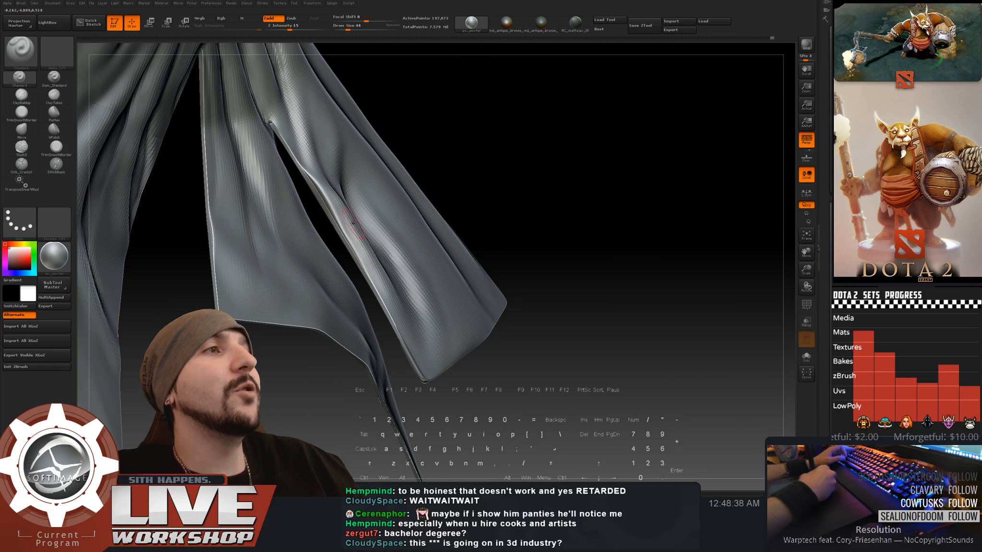
drag(514, 166, 631, 136)
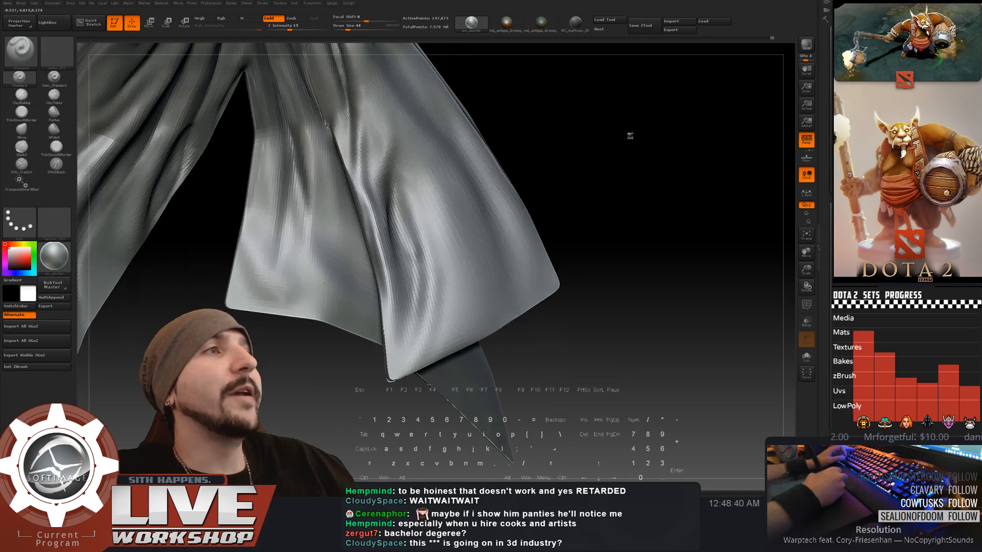
key(shift)
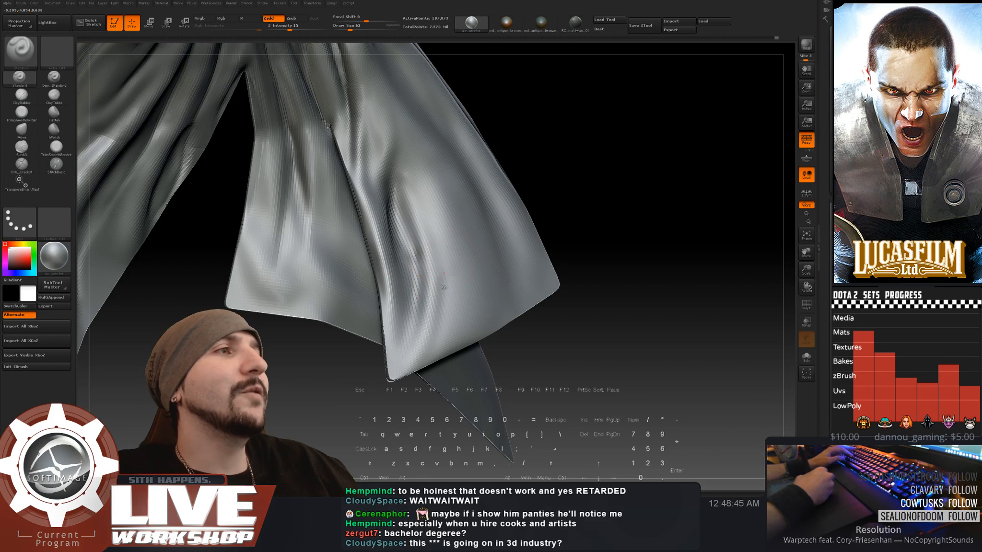
- Build up soft volume on the lower part of the broad flap with a larger brush and smooth it
drag(436, 267, 426, 348)
key(])
key(])
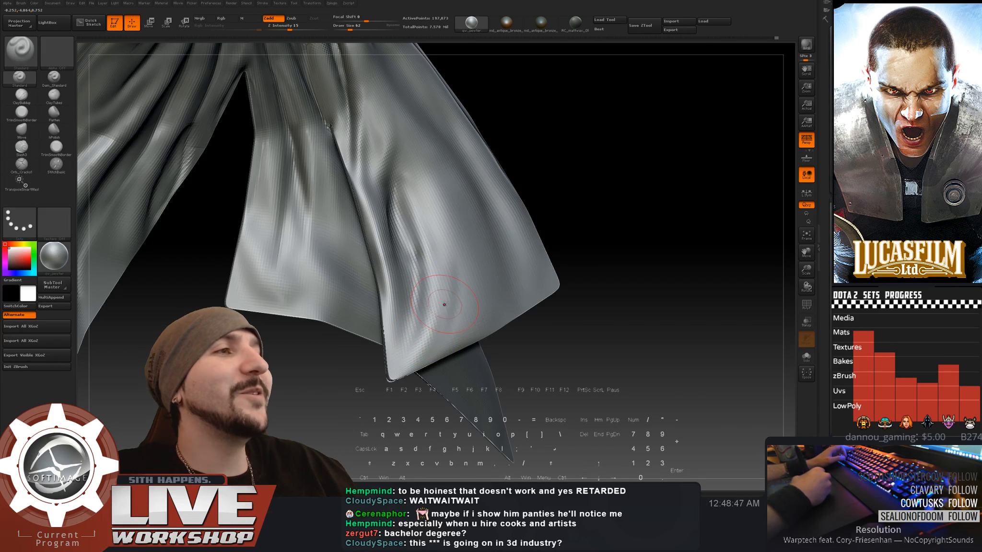
key(shift)
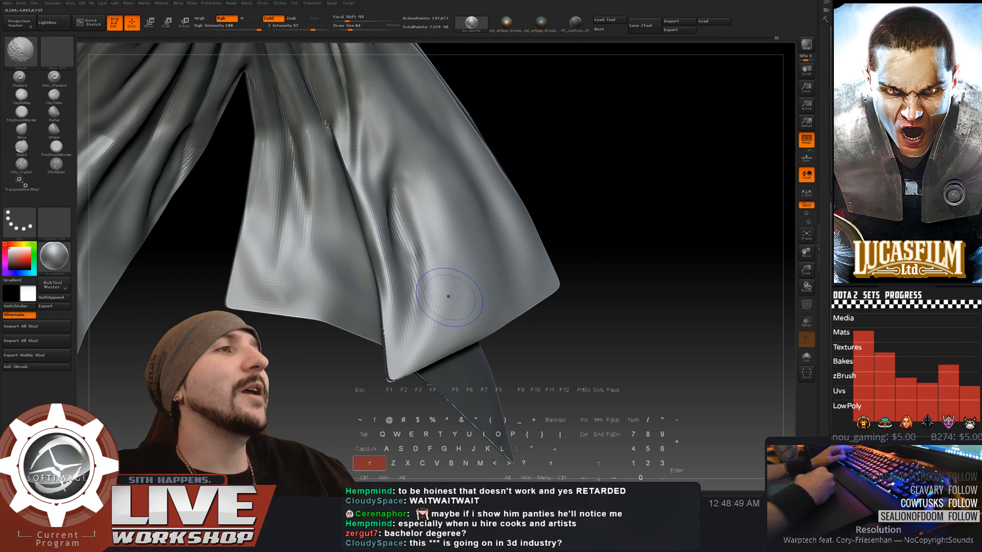
mouse_move(444, 288)
shift+mouse_down()
mouse_move(419, 245)
mouse_move(427, 219)
shift+mouse_up()
- Deepen the crease near the broad flap's inner edge with a smaller brush and smooth its lower end
mouse_move(629, 185)
alt+mouse_down()
mouse_move(602, 136)
mouse_move(582, 185)
mouse_move(609, 250)
mouse_move(623, 197)
mouse_move(609, 178)
mouse_move(589, 203)
mouse_move(581, 242)
alt+mouse_up()
key(bracketleft)
alt+drag(362, 288, 359, 260)
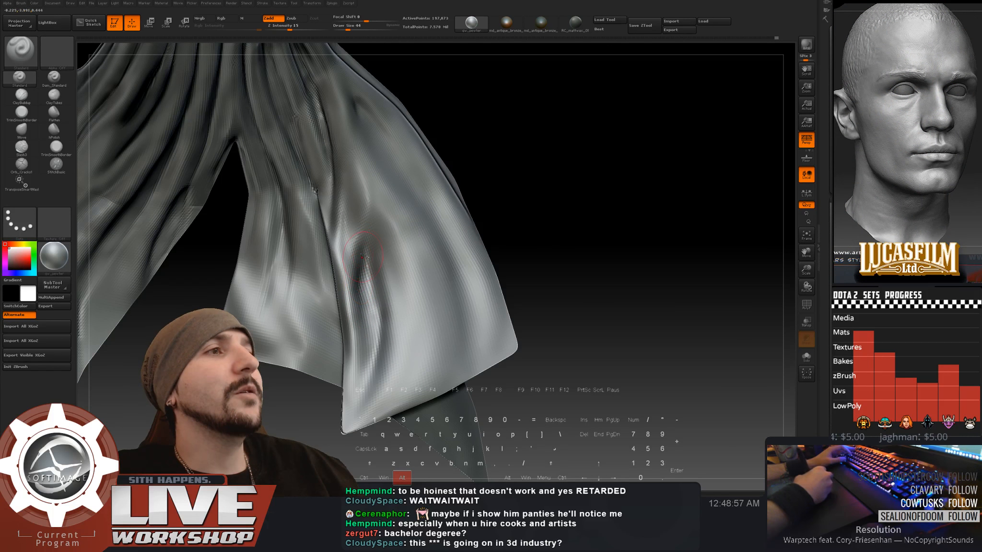
key(shift)
mouse_move(362, 341)
shift+mouse_down()
mouse_move(363, 319)
mouse_move(361, 354)
shift+mouse_up()
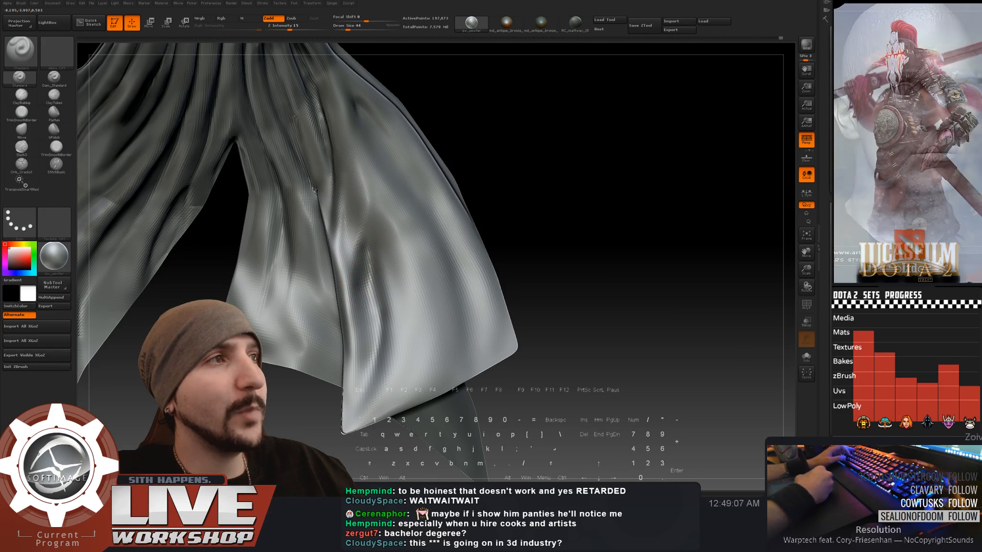
- Refine the fold running into the broad flap's lower inner corner and smooth the surface around it
key(shift)
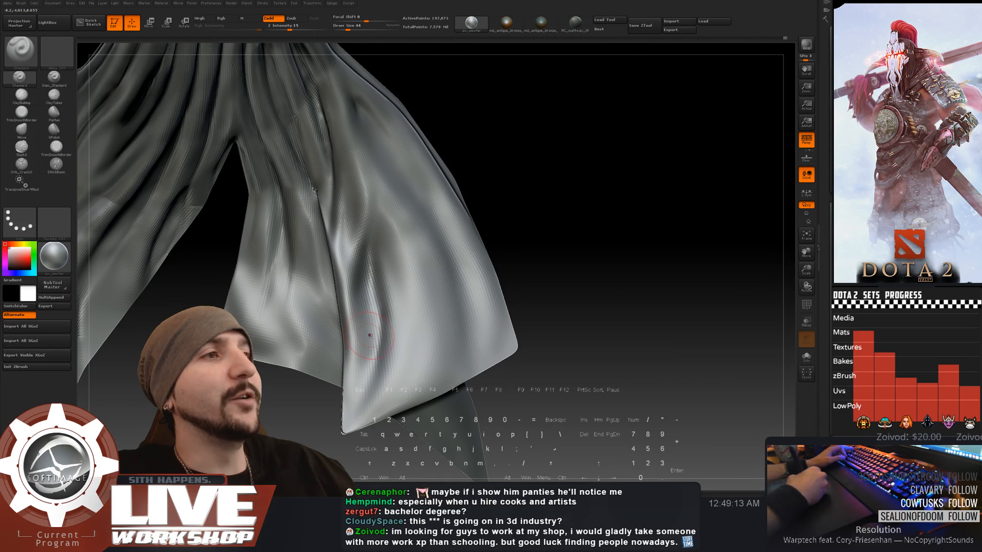
key(alt)
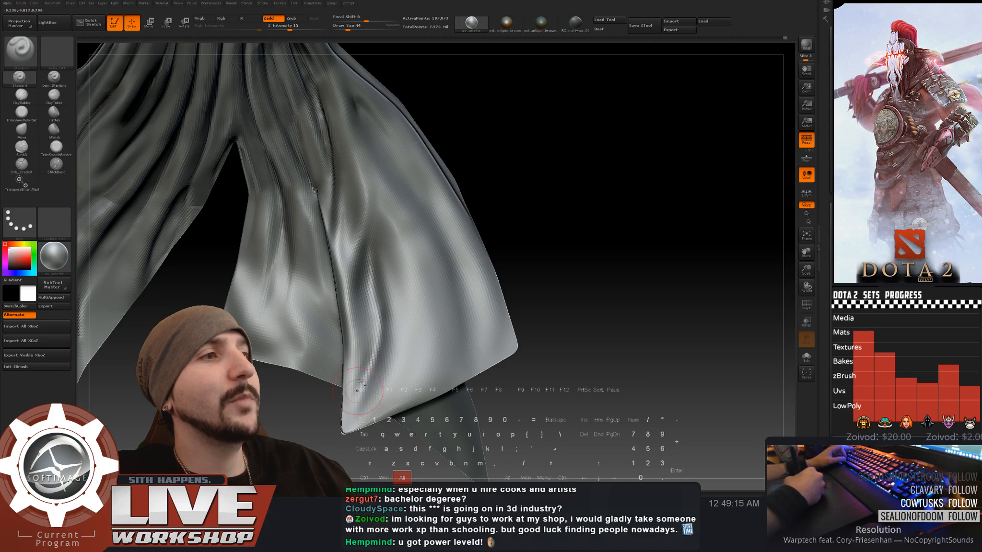
key(shift)
shift+drag(370, 388, 370, 362)
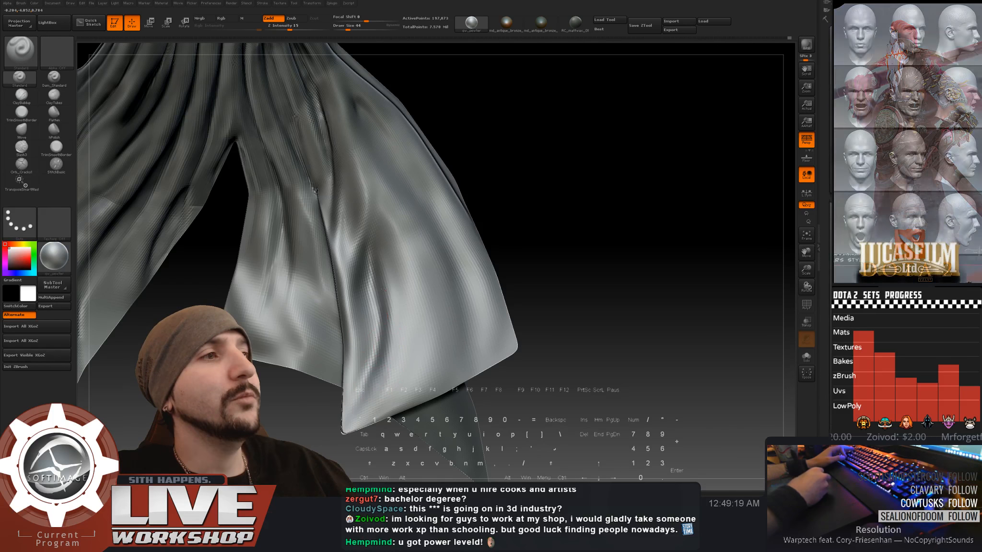
key(shift)
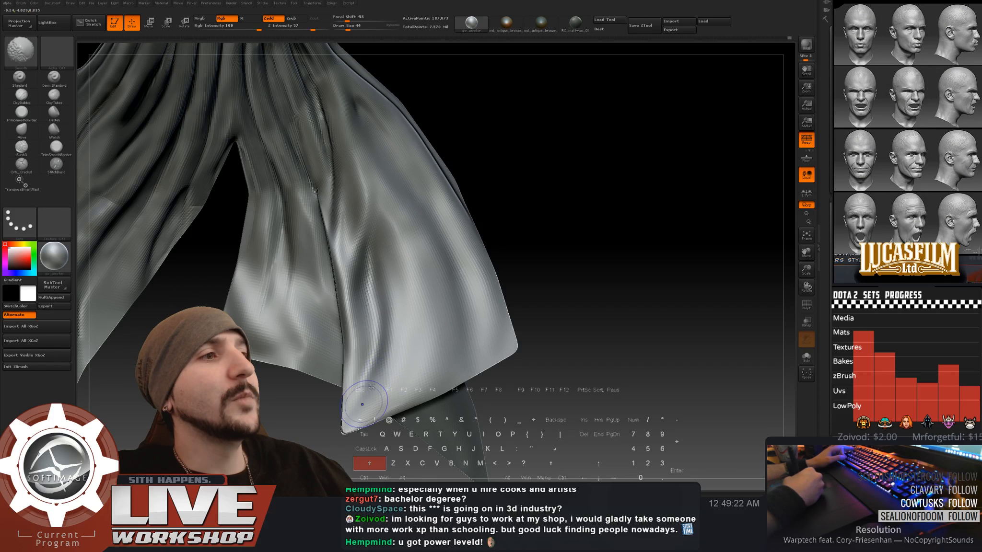
shift+drag(375, 370, 368, 354)
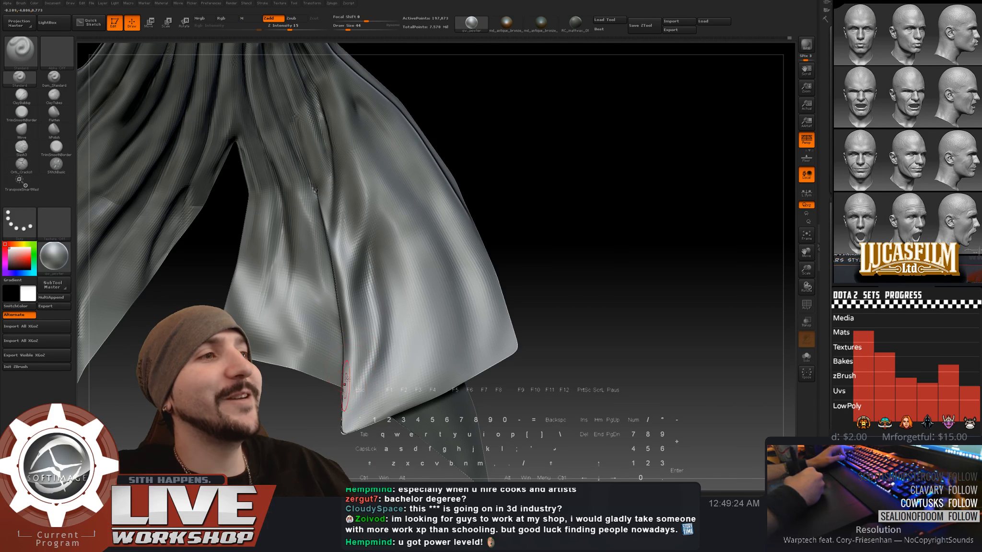
key(shift)
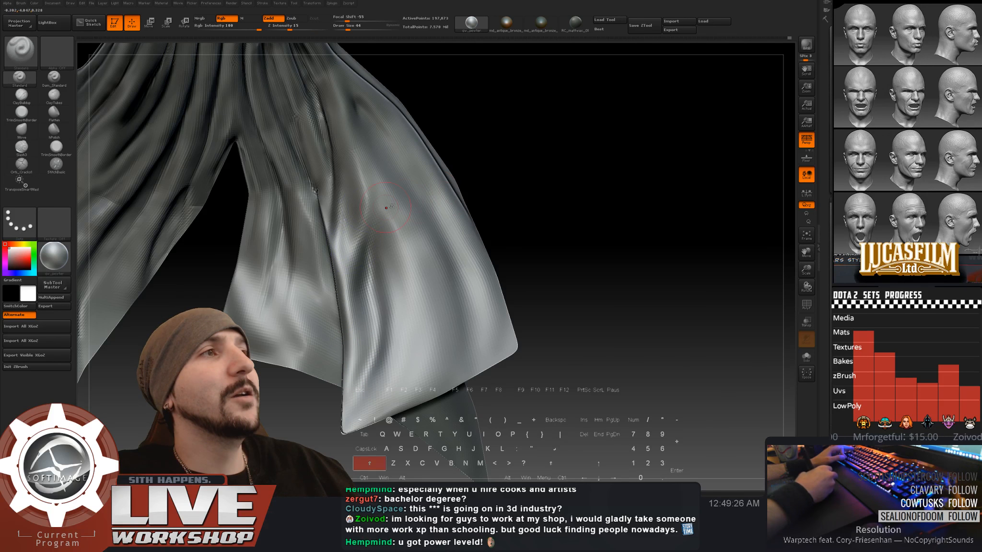
- Smooth the upper end of the broad flap's inner fold and soften the surface above it with a larger brush
mouse_move(523, 156)
mouse_down()
mouse_move(502, 173)
mouse_move(512, 182)
mouse_move(497, 173)
mouse_move(509, 186)
mouse_move(523, 180)
mouse_up()
mouse_move(337, 247)
shift+mouse_down()
mouse_move(333, 233)
mouse_move(343, 244)
mouse_move(357, 213)
shift+mouse_up()
mouse_move(506, 206)
mouse_down()
mouse_move(522, 166)
mouse_move(322, 166)
mouse_up()
mouse_move(451, 138)
mouse_down()
mouse_move(449, 161)
mouse_move(434, 150)
mouse_move(458, 134)
mouse_up()
key(s)
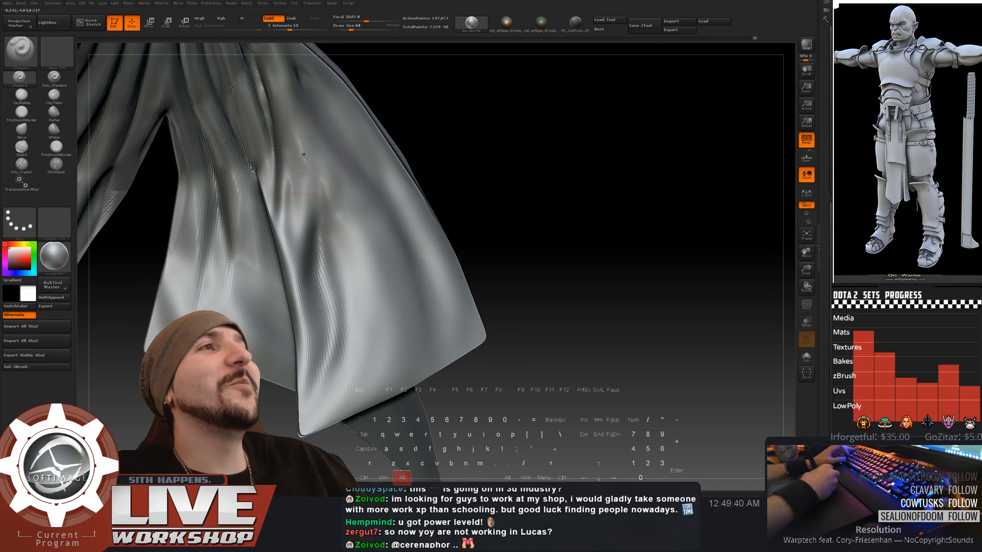
key(shift)
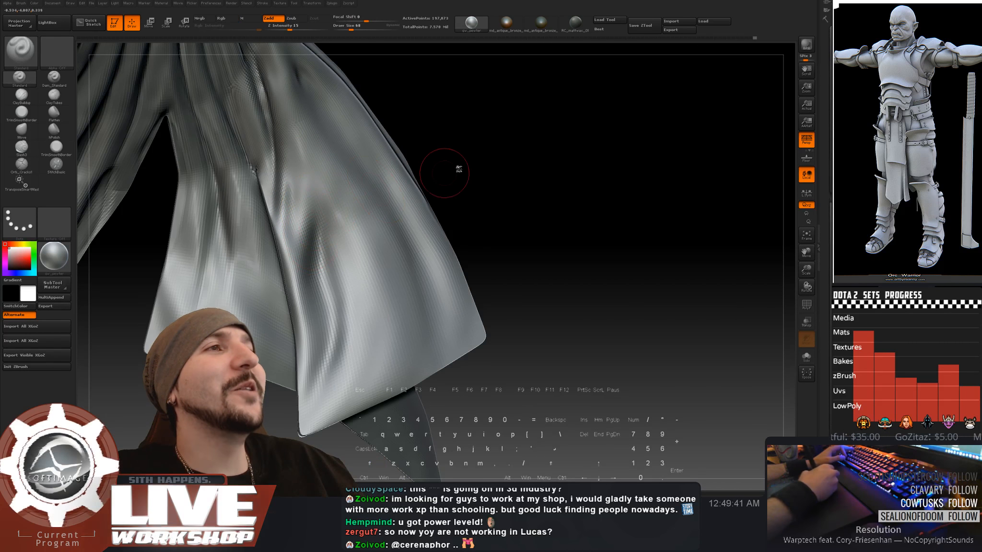
- Sharpen the crease in the middle of the broad flap and its upper inner folds with a smaller brush, smoothing them
mouse_move(456, 166)
mouse_down()
mouse_move(519, 139)
mouse_move(526, 153)
mouse_up()
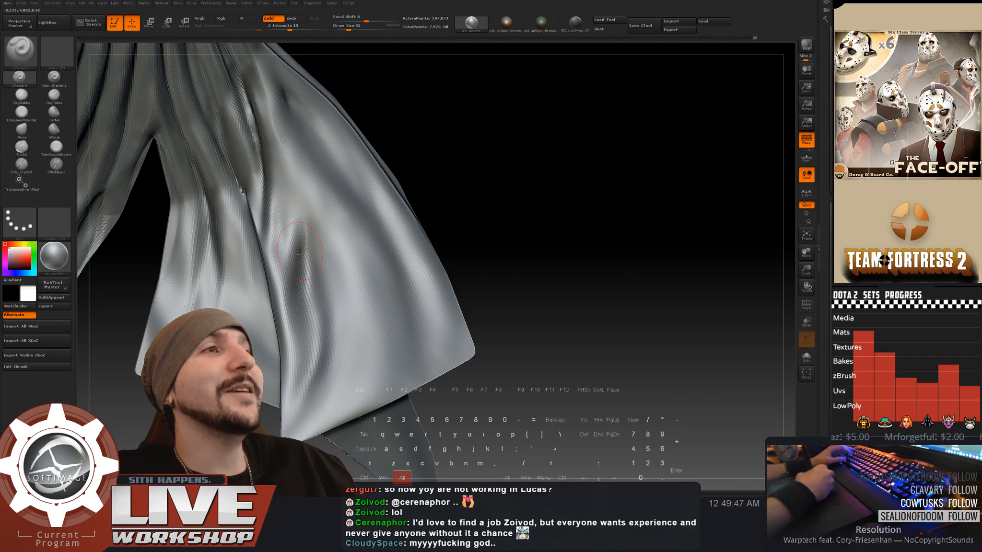
key(bracketleft)
key(bracketleft)
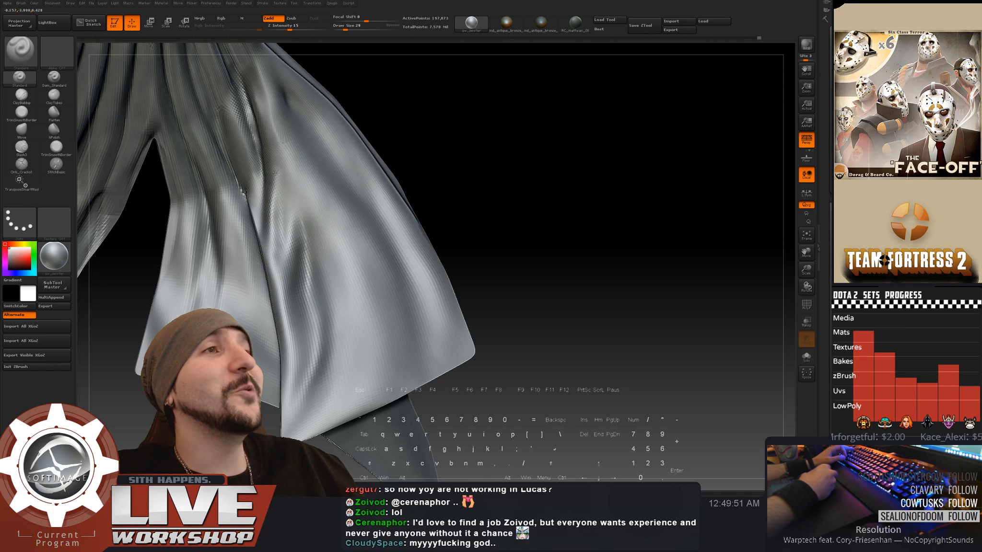
key(shift)
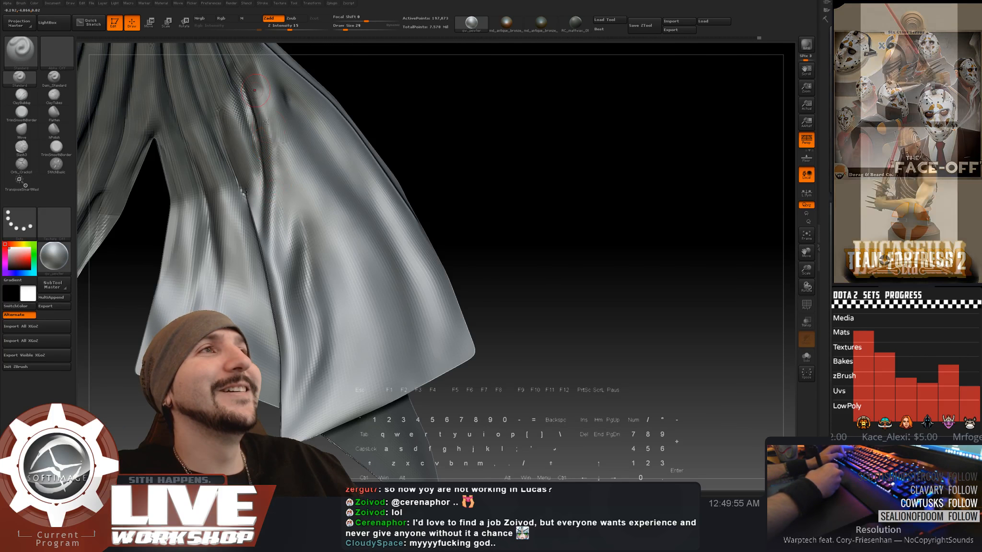
- Resize the brush and sculpt the long fold running down the broad flap's inner side to the middle crease
alt+drag(517, 118, 500, 145)
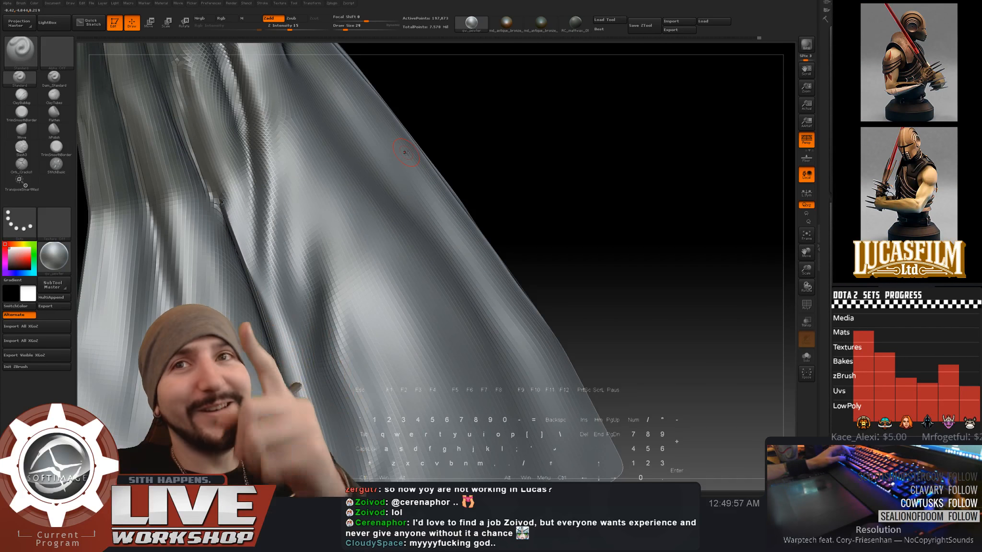
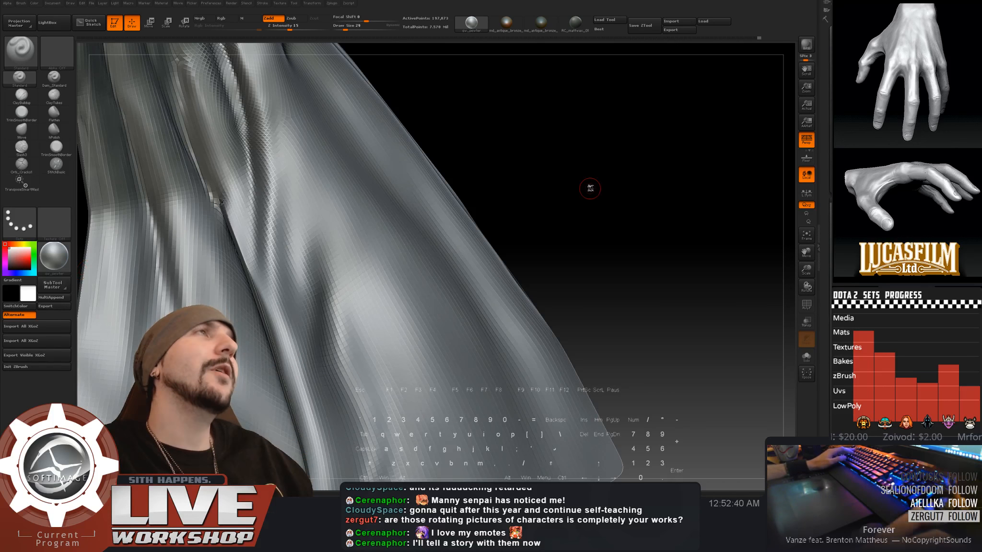
alt+drag(595, 196, 540, 165)
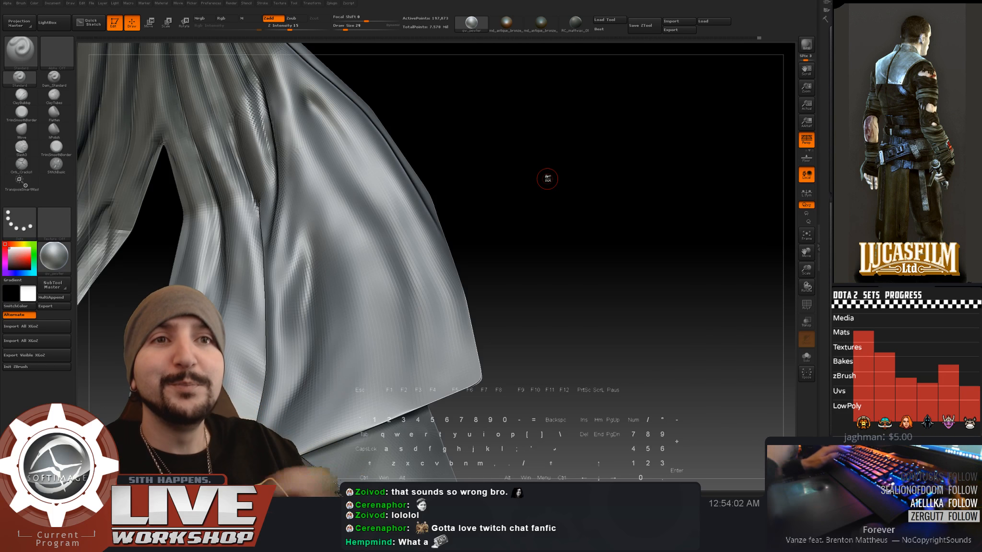
mouse_move(550, 220)
alt+mouse_down()
mouse_move(561, 202)
mouse_move(587, 232)
mouse_move(587, 192)
mouse_move(601, 235)
alt+mouse_up()
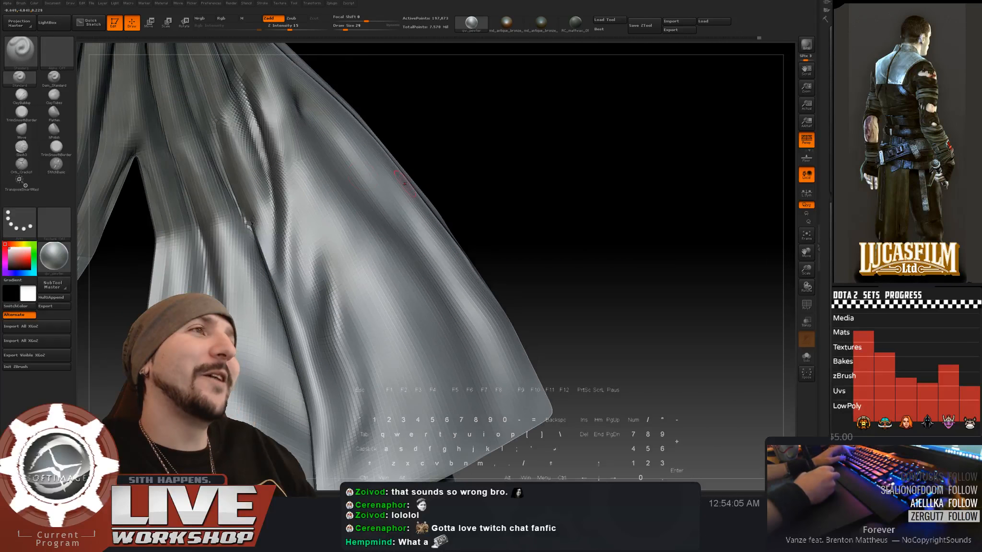
key(s)
key(s)
drag(280, 144, 305, 324)
key(s)
drag(301, 278, 304, 278)
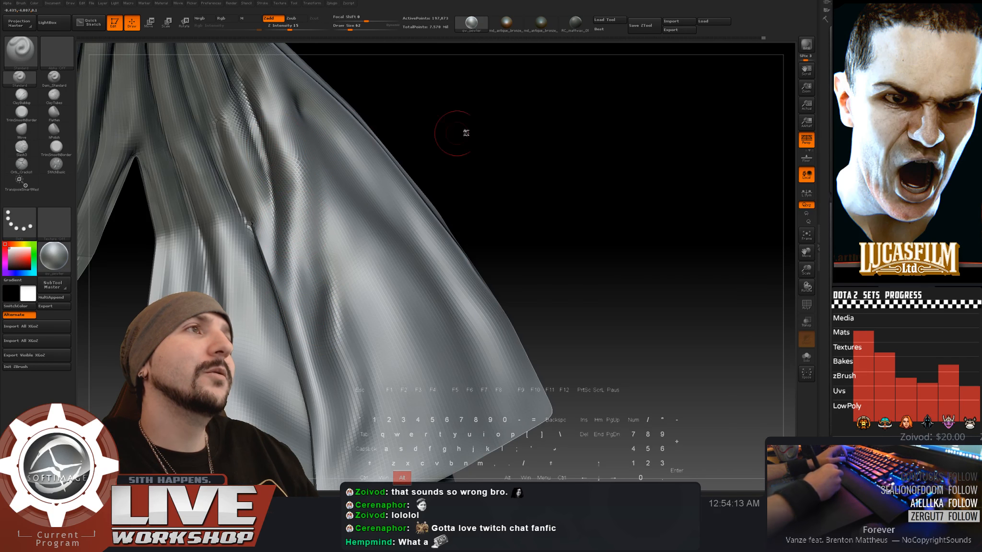
- Shape and smooth the narrow folds beside the upper part of the broad flap's overlapping inner edge
alt+drag(465, 131, 439, 145)
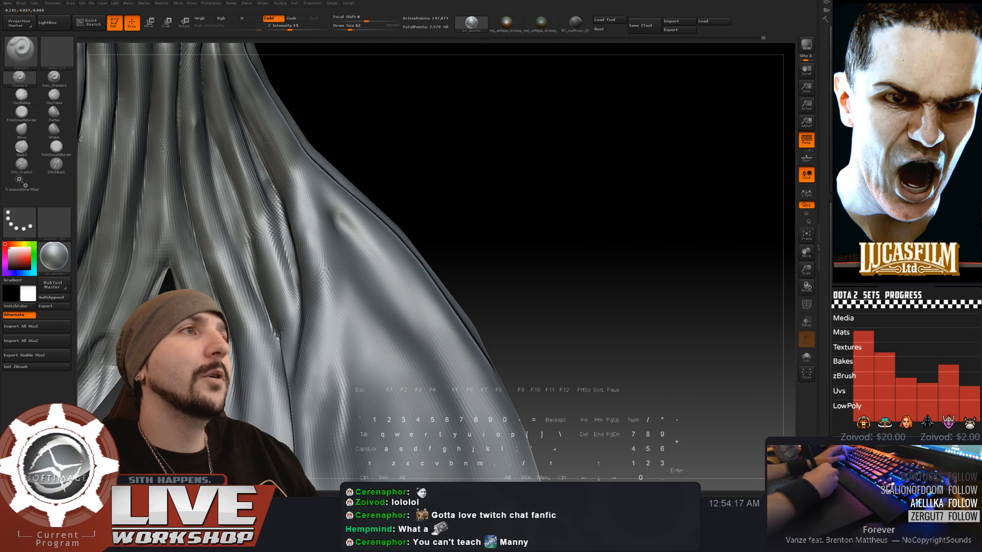
drag(452, 180, 290, 221)
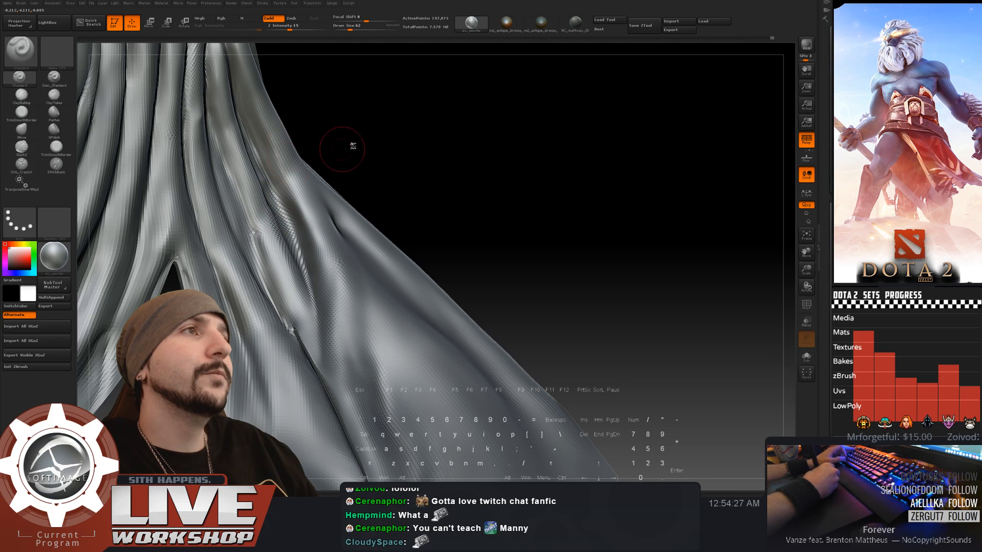
drag(446, 132, 345, 144)
key([)
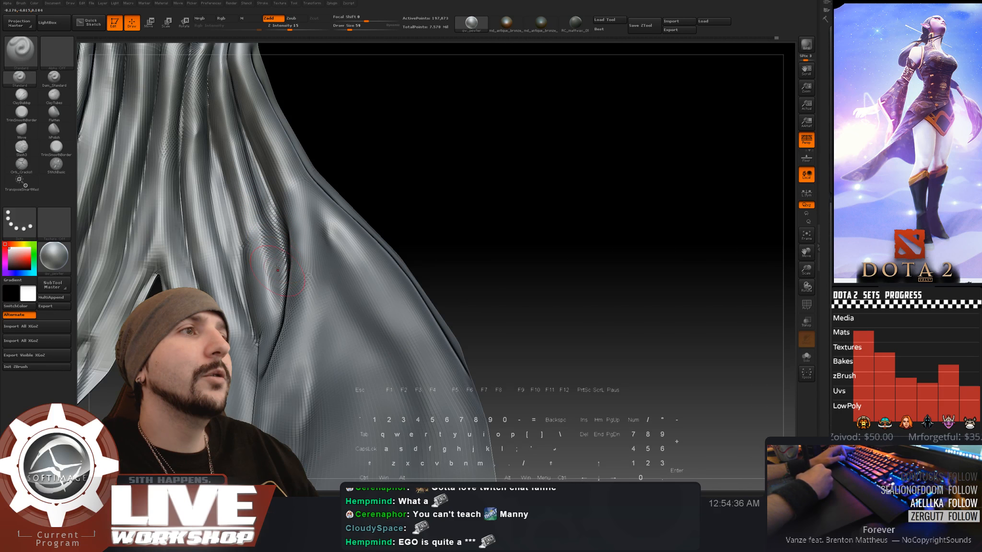
key(shift)
shift+drag(271, 232, 275, 273)
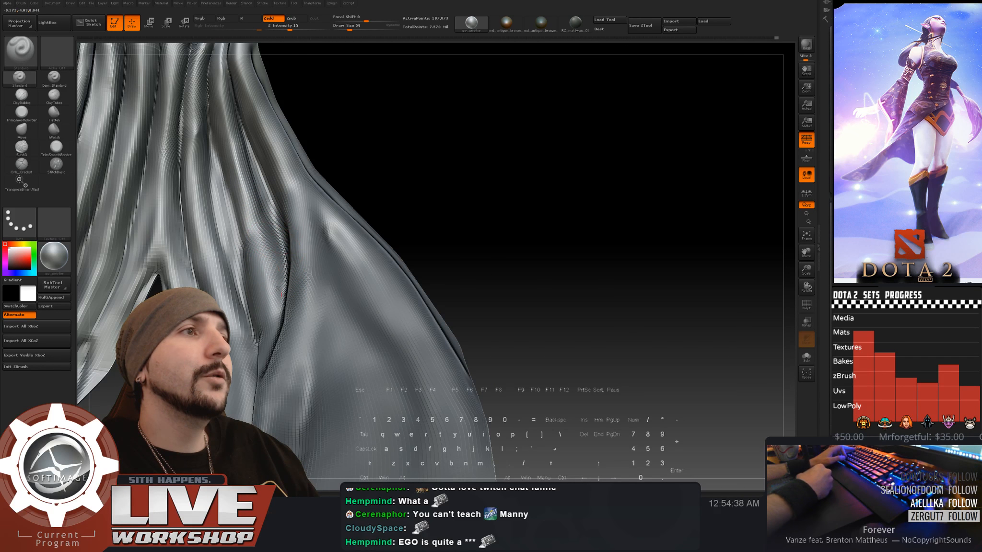
shift+drag(245, 225, 236, 263)
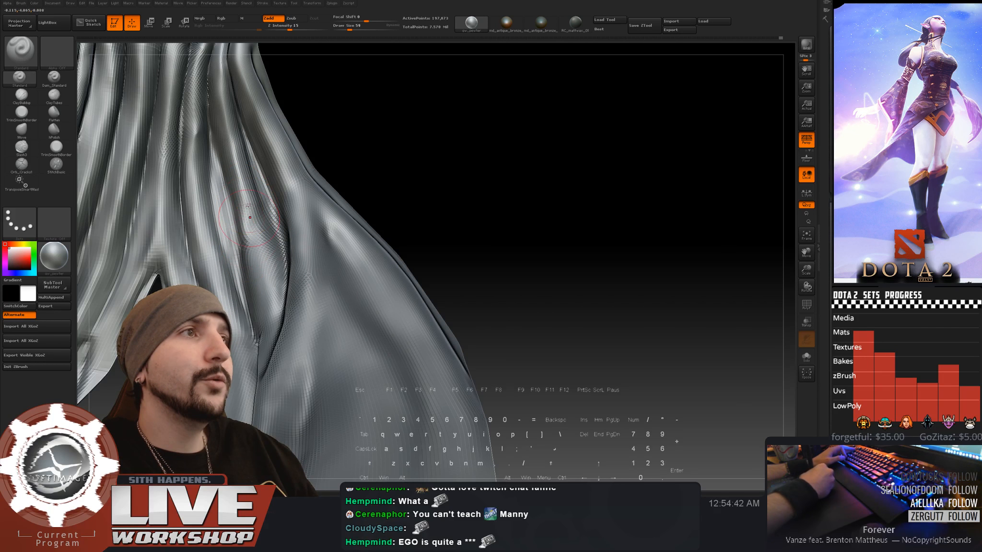
key(shift)
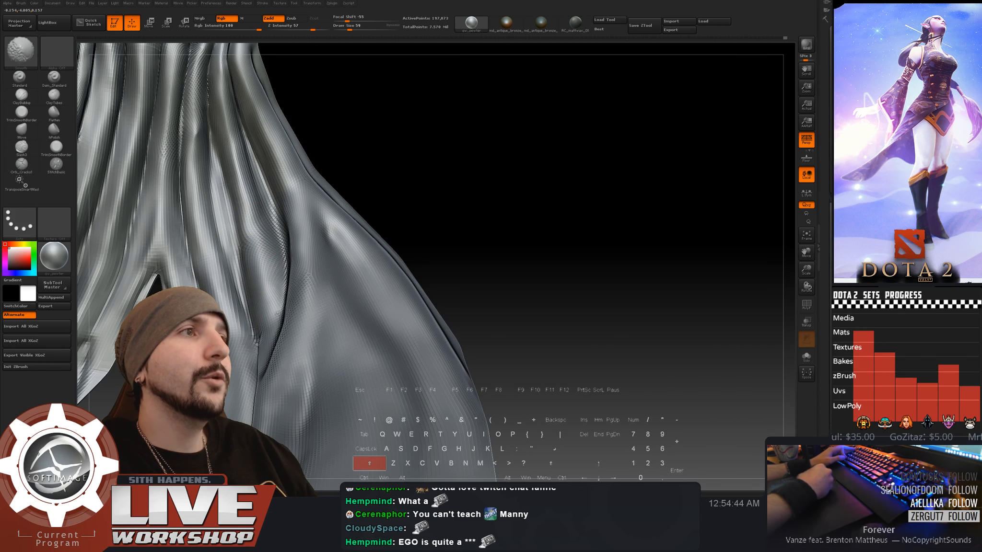
- Refine the fold that ends at the split between the two flaps with a smaller brush and smooth its upper part
mouse_move(559, 311)
alt+mouse_down()
mouse_move(509, 229)
mouse_move(535, 257)
mouse_move(547, 224)
mouse_move(354, 247)
alt+mouse_up()
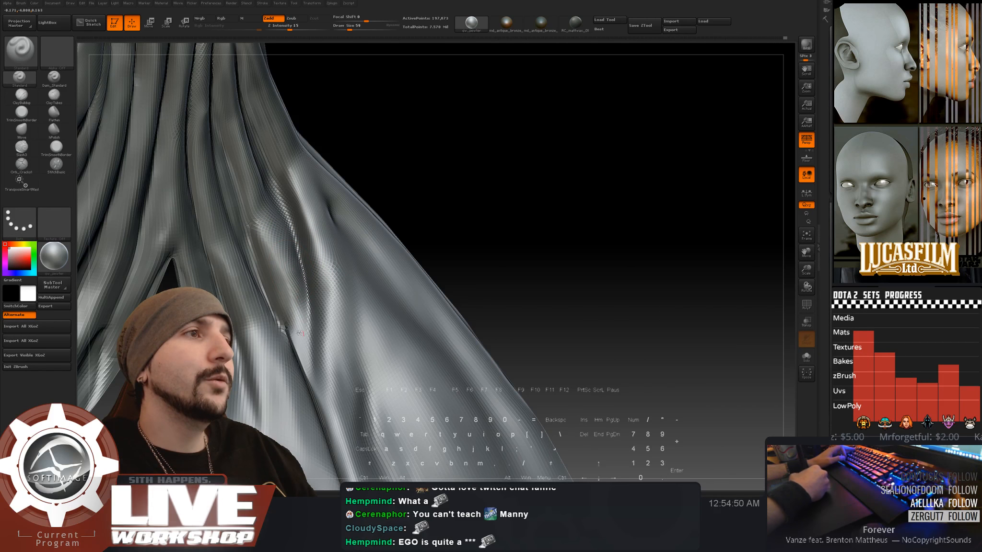
key(bracketleft)
key(bracketleft)
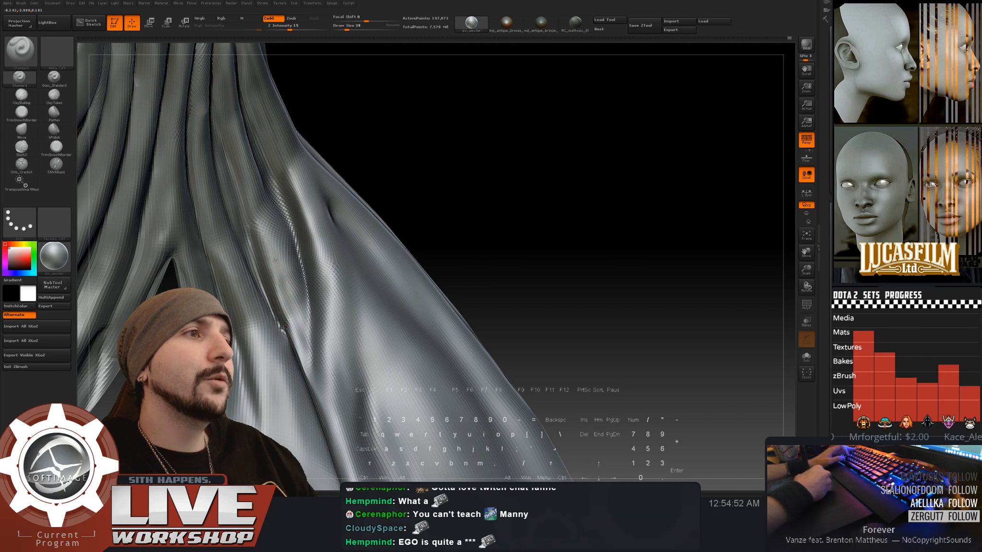
key(shift)
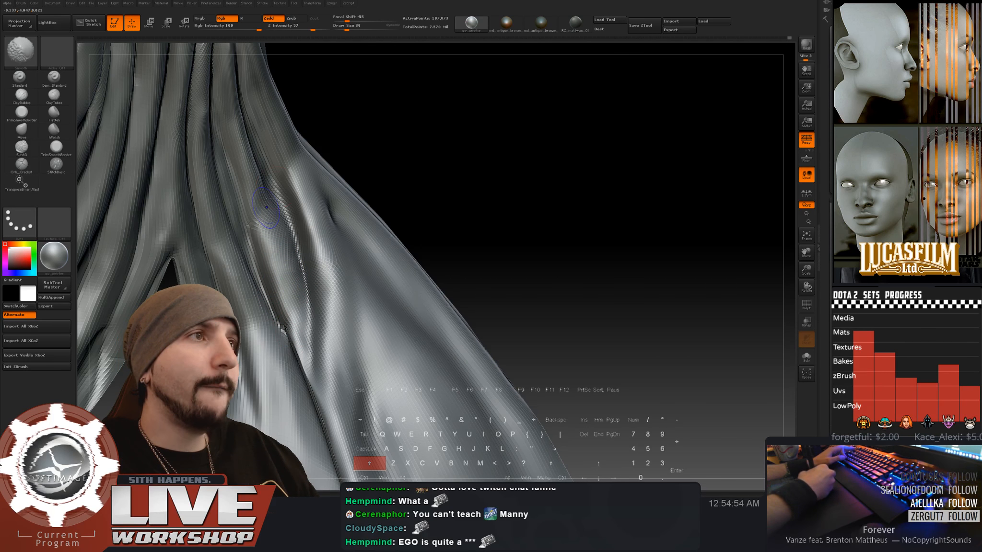
- Define the narrow gathered folds higher up, between the cape's top edge and the flap split, and smooth them
drag(422, 108, 480, 149)
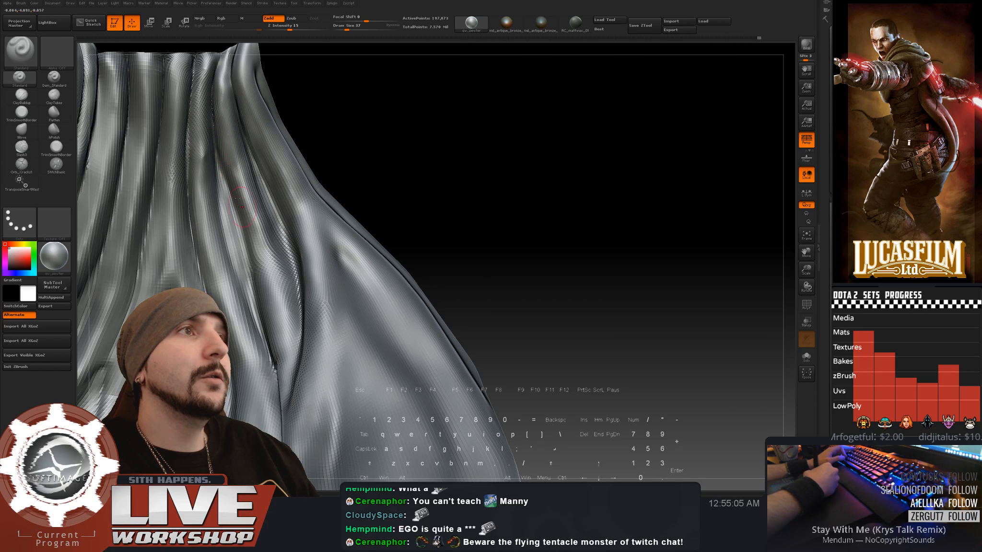
key(shift)
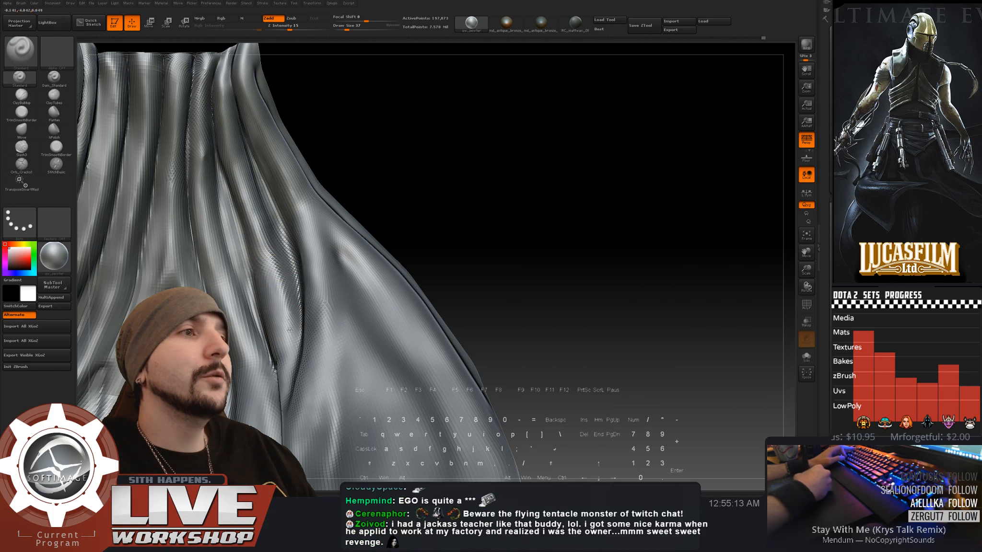
key(shift)
- Shape the narrow folds beside the upper part of the broad flap's overlapping inner edge and smooth them
mouse_move(448, 192)
alt+mouse_down()
mouse_move(464, 98)
mouse_move(488, 170)
mouse_move(518, 203)
mouse_move(542, 213)
mouse_move(570, 193)
mouse_move(558, 235)
alt+mouse_up()
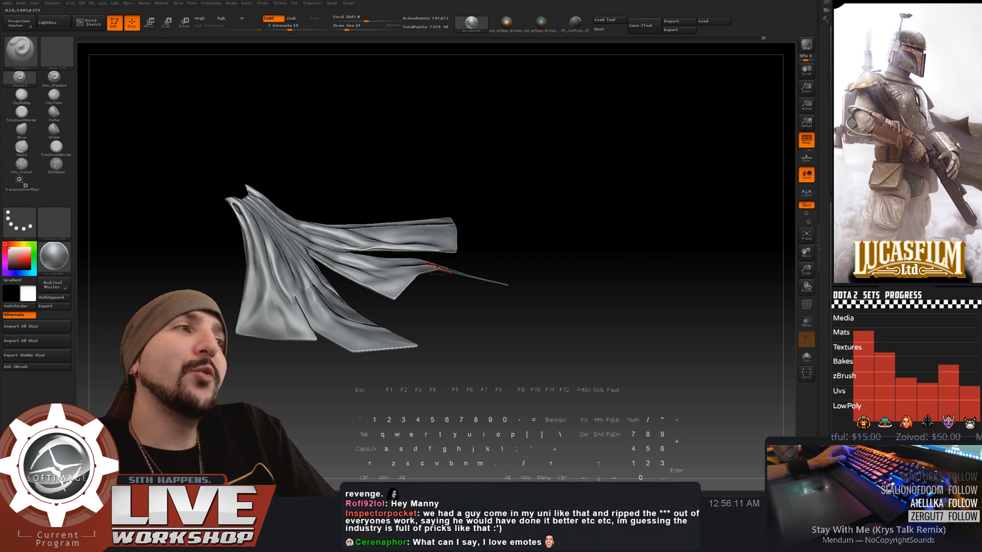
drag(277, 411, 402, 439)
drag(592, 261, 675, 171)
drag(478, 139, 337, 111)
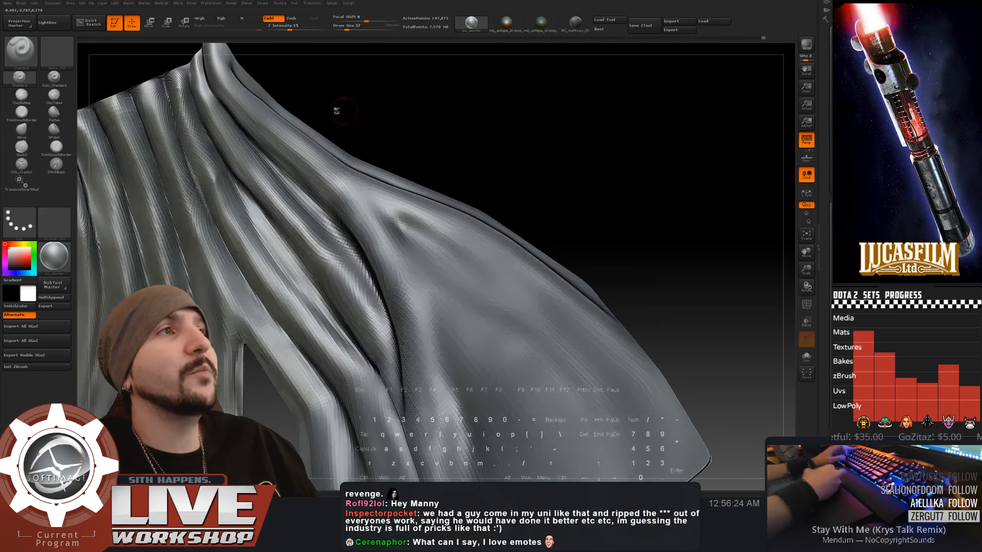
drag(273, 162, 240, 140)
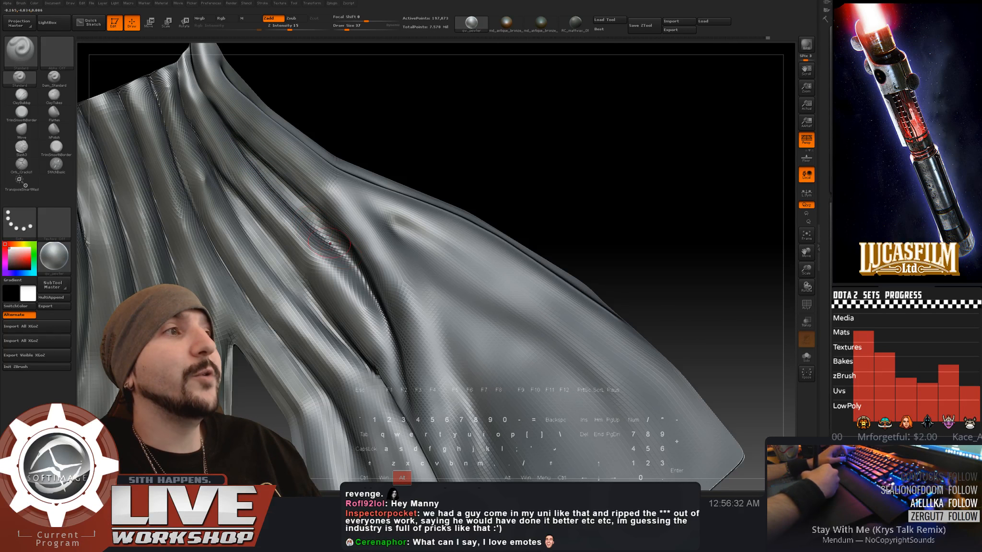
drag(426, 124, 524, 102)
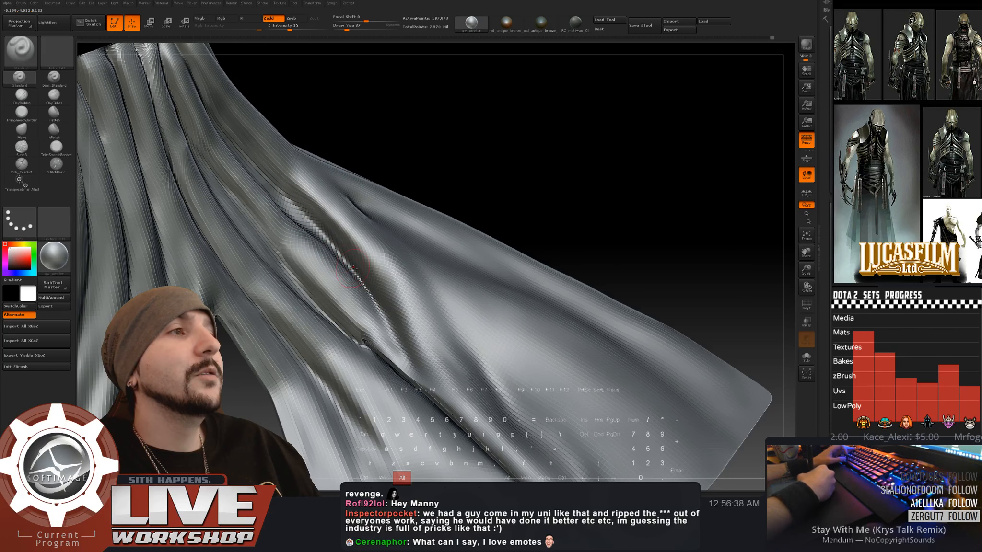
drag(544, 161, 570, 134)
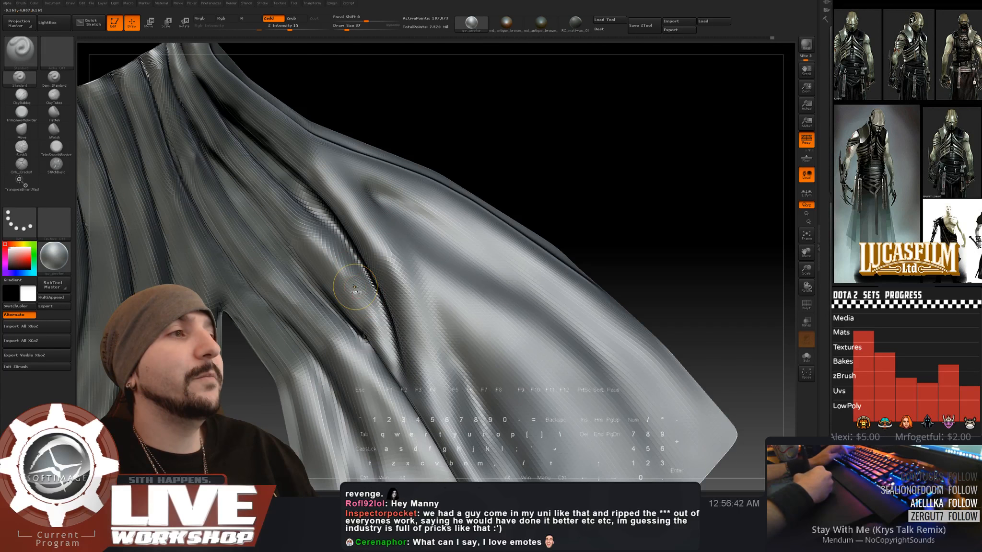
key(shift)
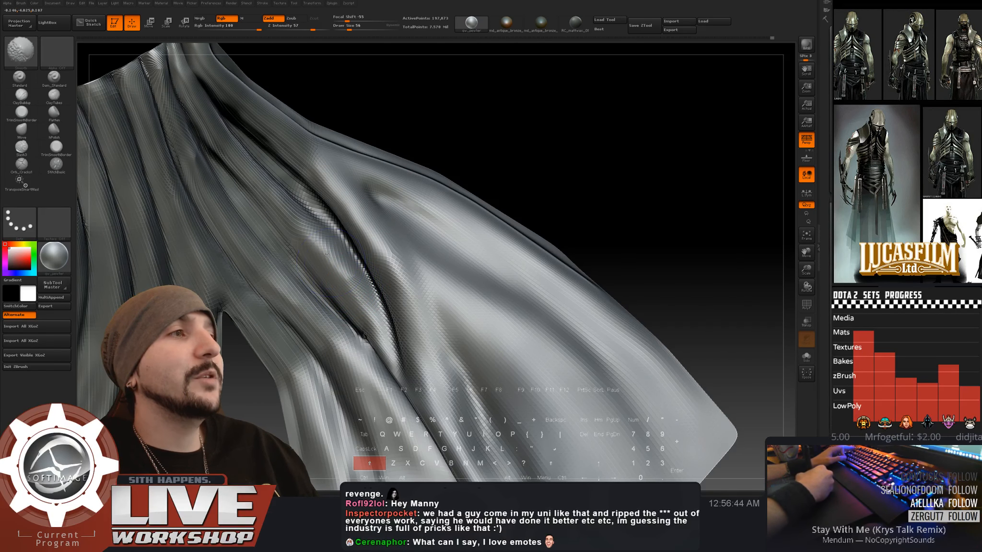
- Refine the gathered folds leading up to the cape's pointed upper corner with a smaller brush and smooth them
drag(469, 116, 464, 114)
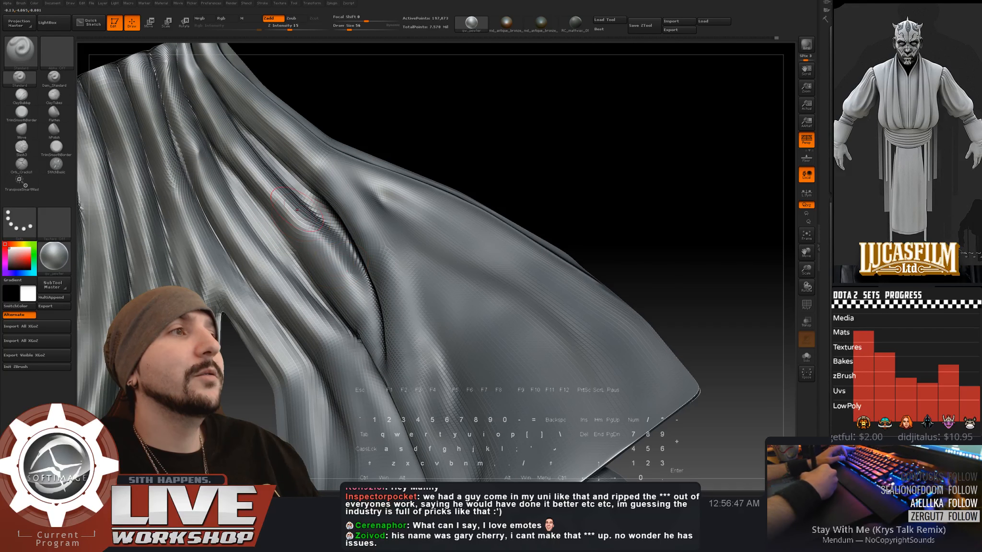
mouse_move(363, 113)
mouse_down()
mouse_move(450, 134)
mouse_move(446, 143)
mouse_up()
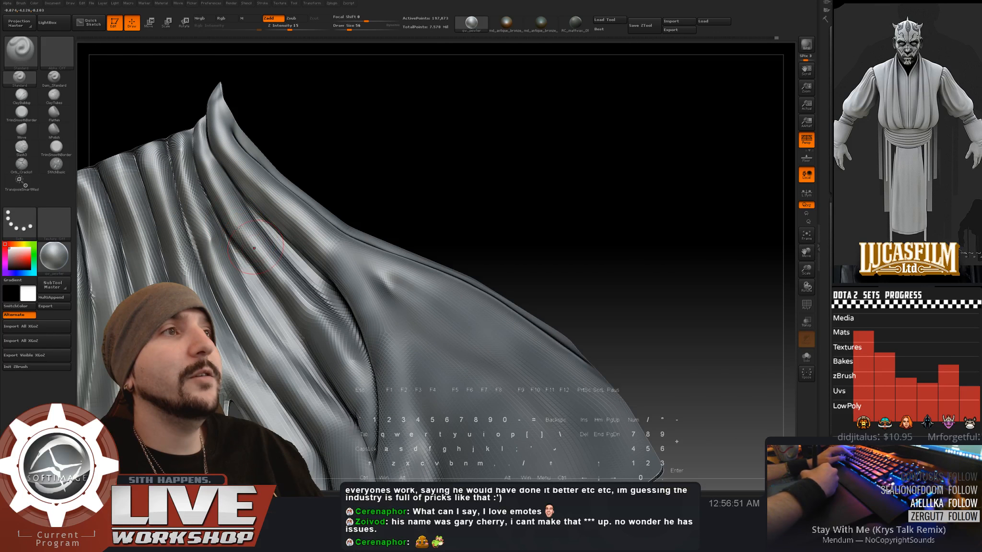
drag(312, 115, 276, 116)
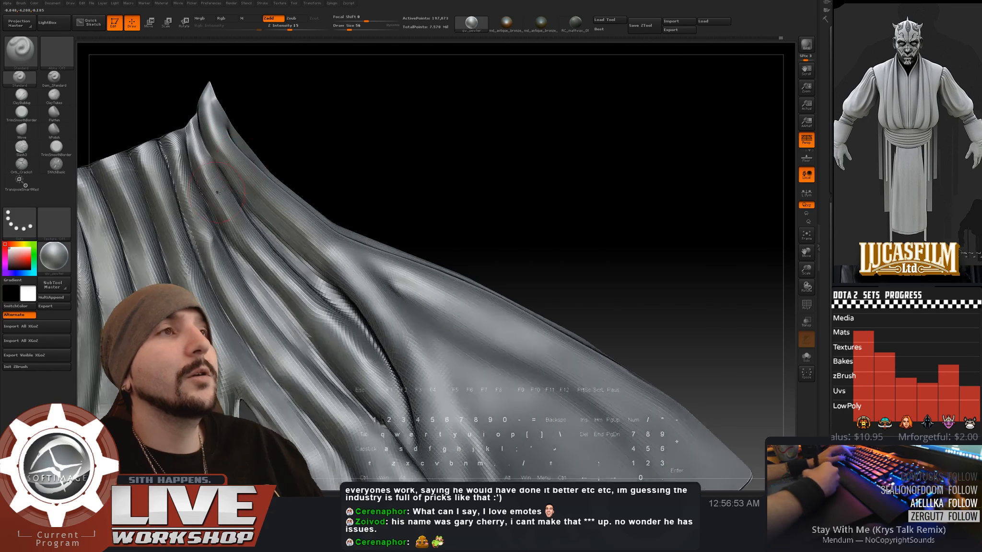
key(s)
click(193, 150)
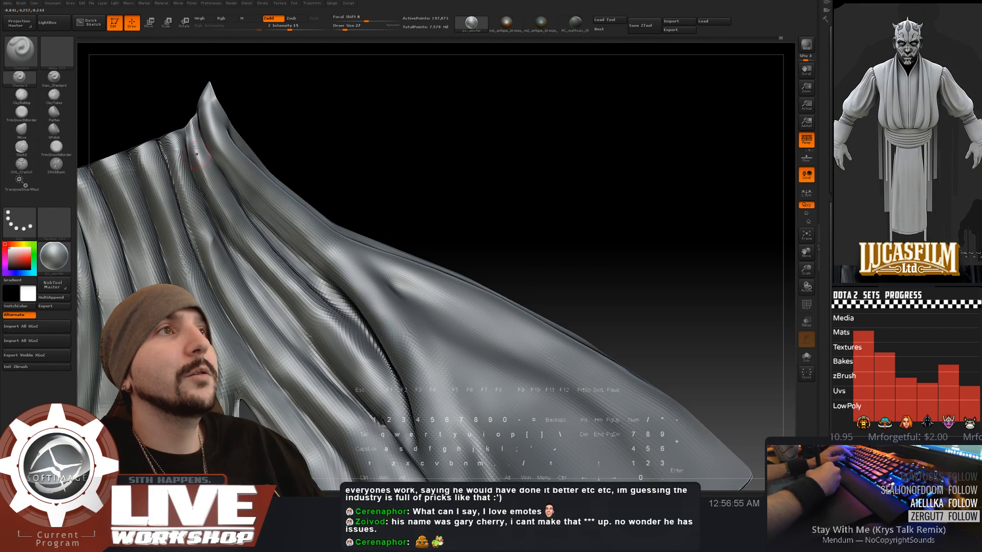
key(shift)
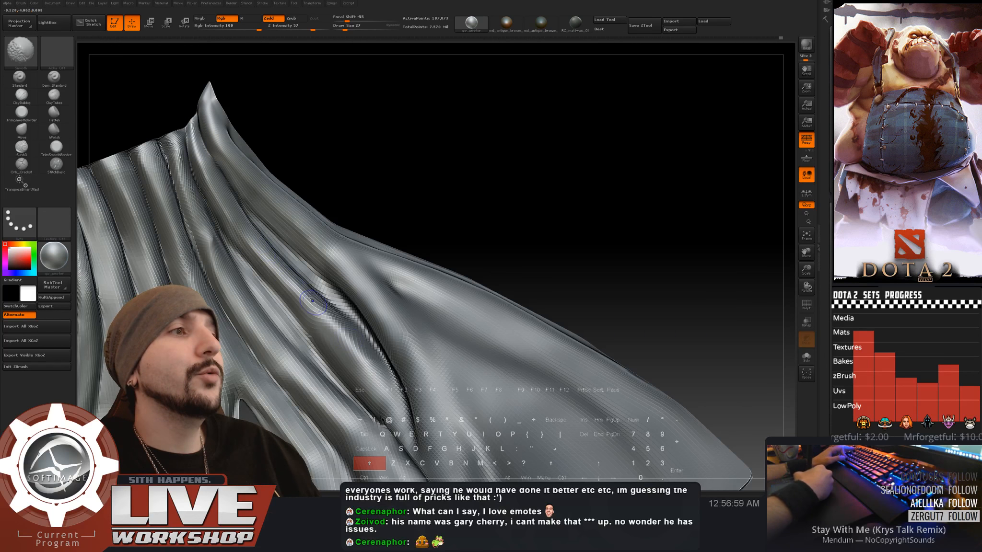
- Smooth the folds above the broad flap's inner edge and refine the crease along it with a smaller brush
alt+drag(450, 204, 460, 108)
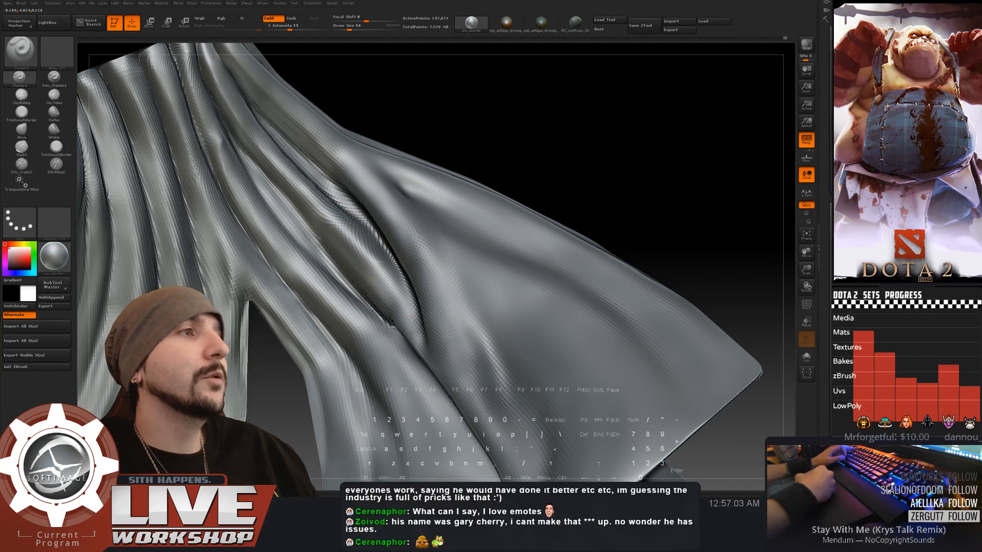
key(shift)
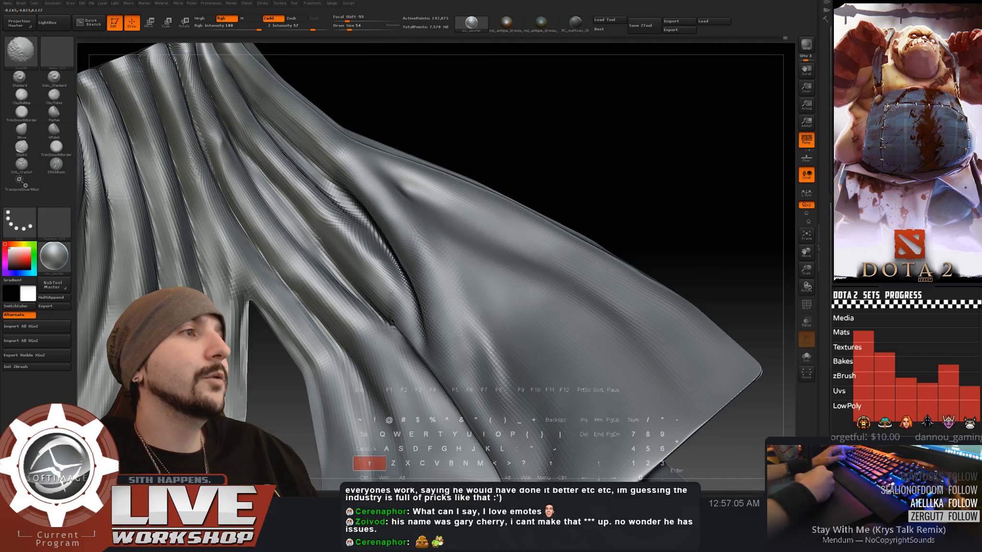
mouse_move(556, 115)
mouse_down()
mouse_move(570, 125)
mouse_move(614, 92)
mouse_move(416, 125)
mouse_move(219, 182)
mouse_move(256, 248)
mouse_up()
key(bracketleft)
key(bracketleft)
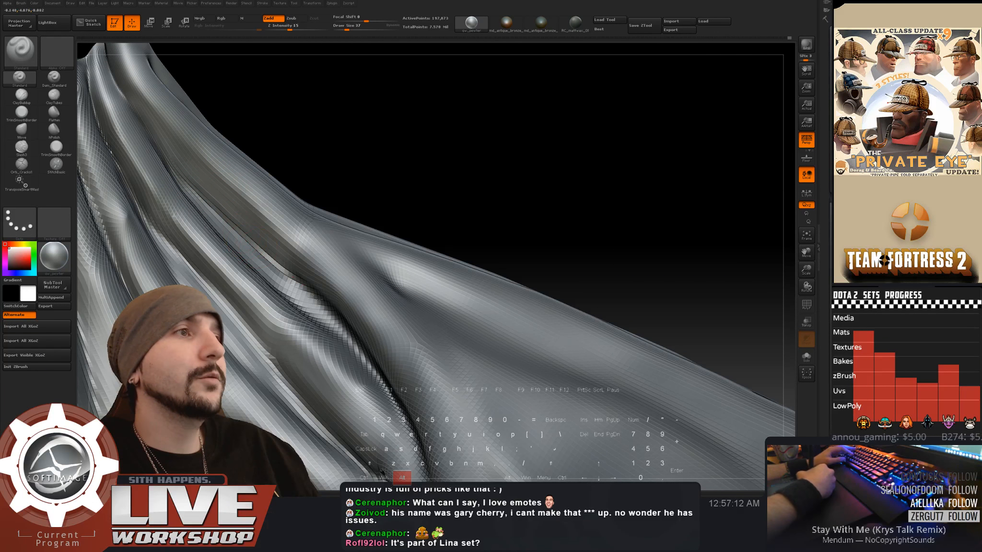
alt+drag(551, 234, 466, 113)
drag(517, 149, 425, 166)
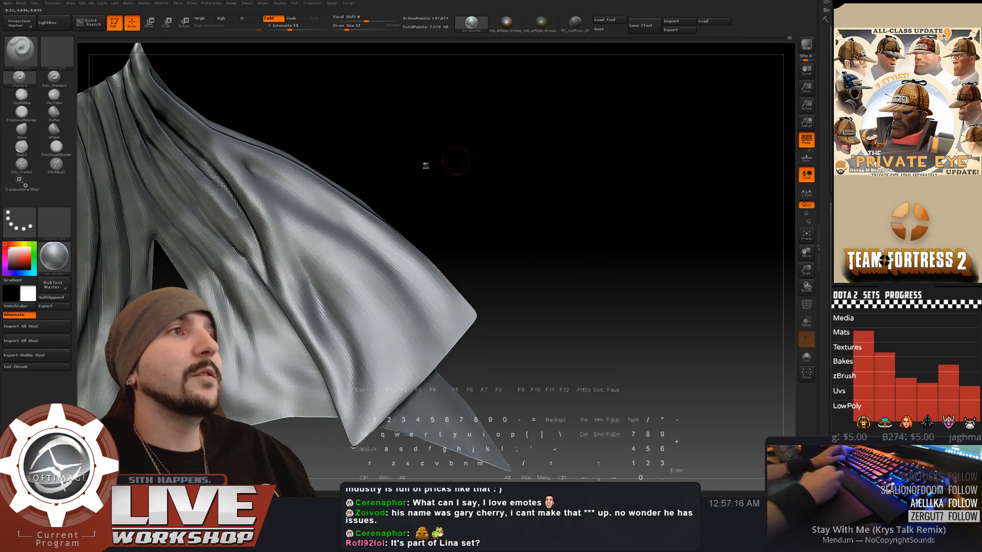
- Enlarge the brush, sculpt a diagonal fold from the broad flap's inner crease across its middle, and smooth it
drag(366, 171, 361, 157)
key(bracketright)
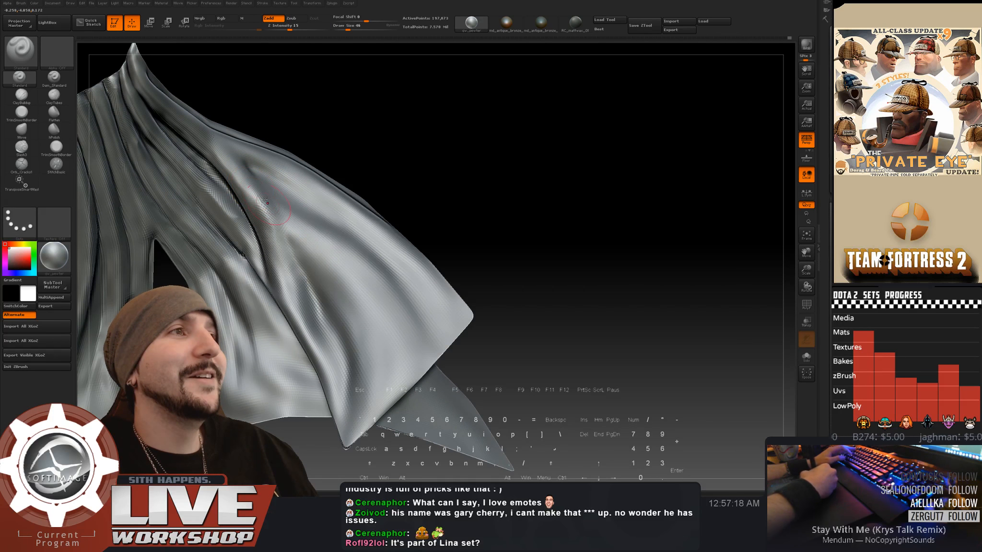
drag(267, 203, 324, 243)
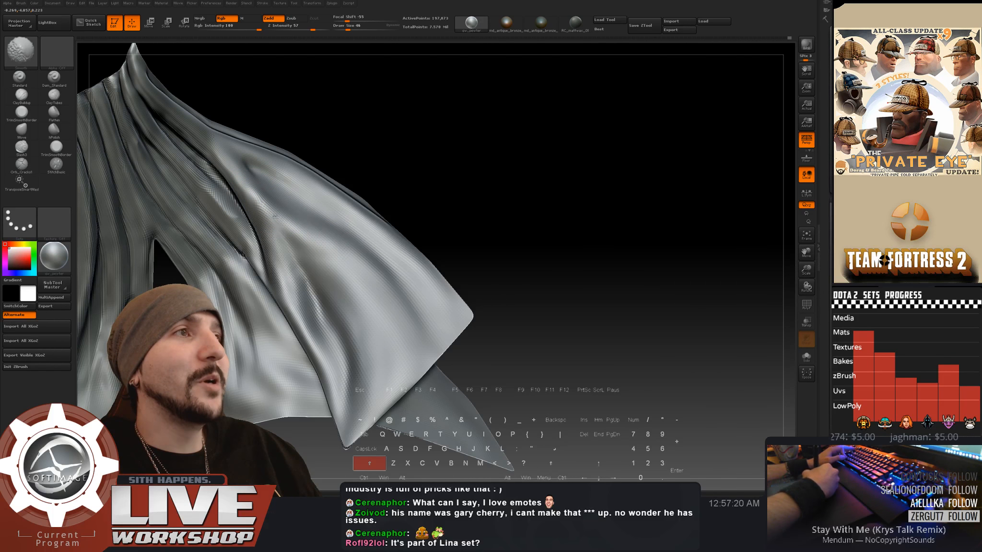
shift+drag(245, 191, 289, 232)
drag(250, 197, 366, 263)
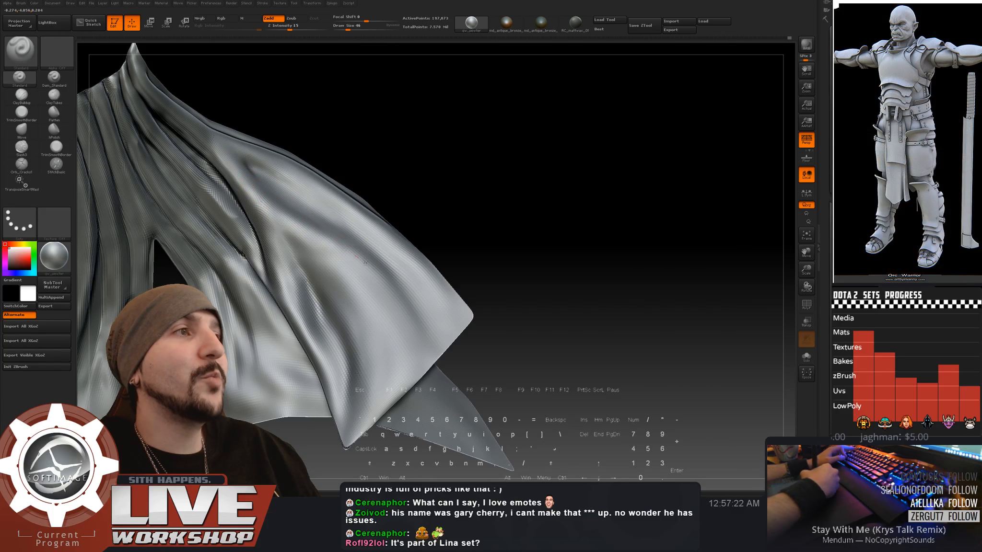
mouse_move(315, 235)
mouse_down()
mouse_move(365, 267)
mouse_move(347, 257)
mouse_up()
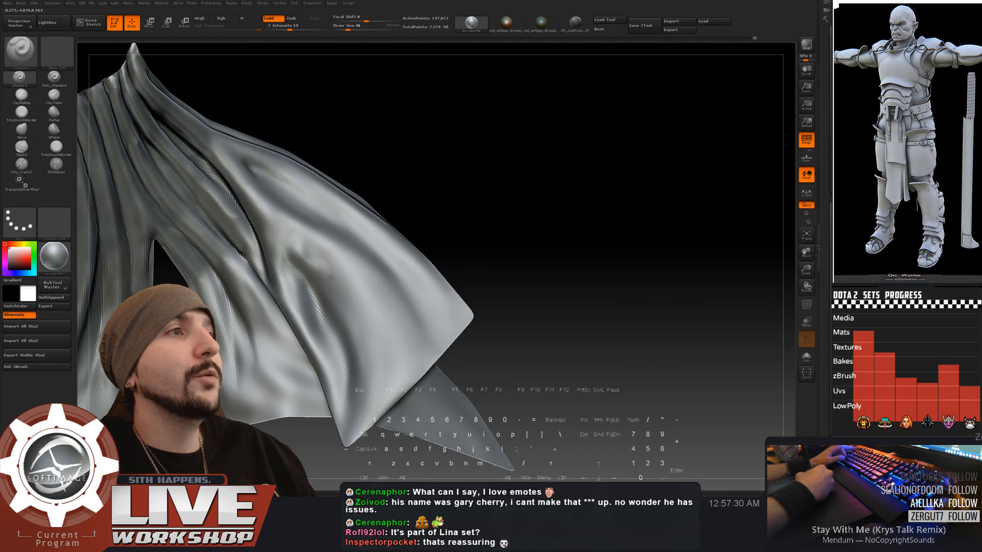
key(shift)
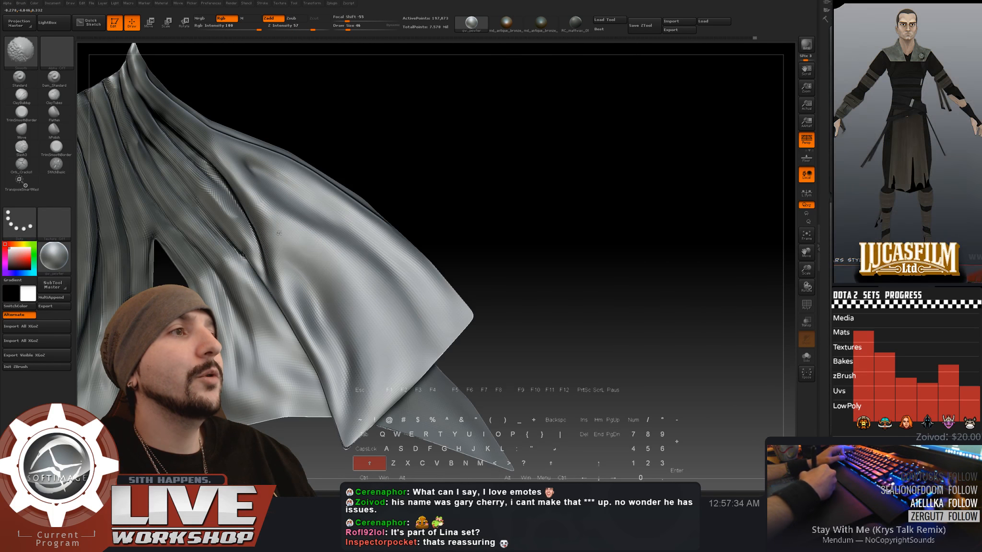
- Carve the lower inner area of the broad flap beside its overlapping edge and smooth it
mouse_move(508, 307)
alt+mouse_down()
mouse_move(475, 237)
mouse_move(522, 237)
mouse_move(518, 269)
alt+mouse_up()
mouse_move(395, 200)
mouse_down()
mouse_move(578, 212)
mouse_move(613, 363)
mouse_move(555, 213)
mouse_up()
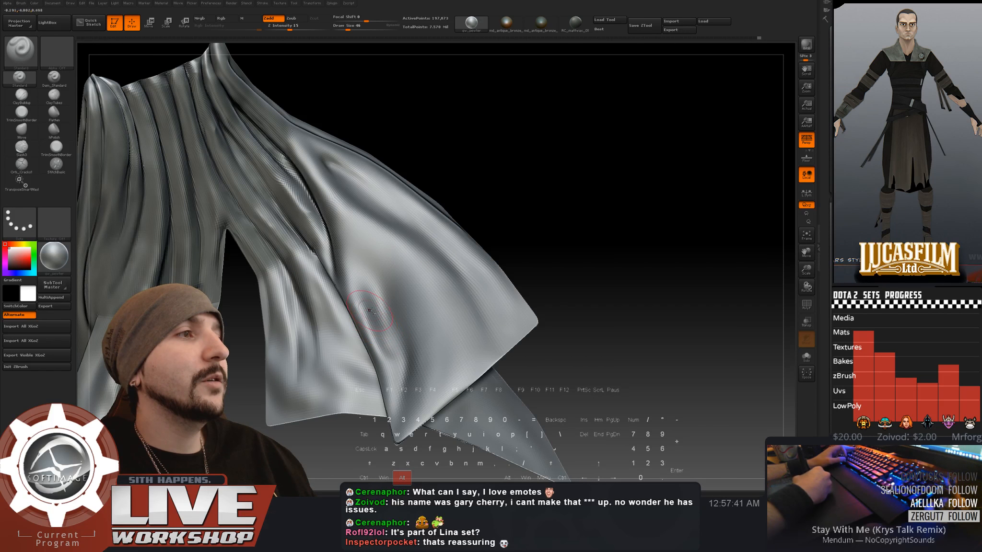
key(shift)
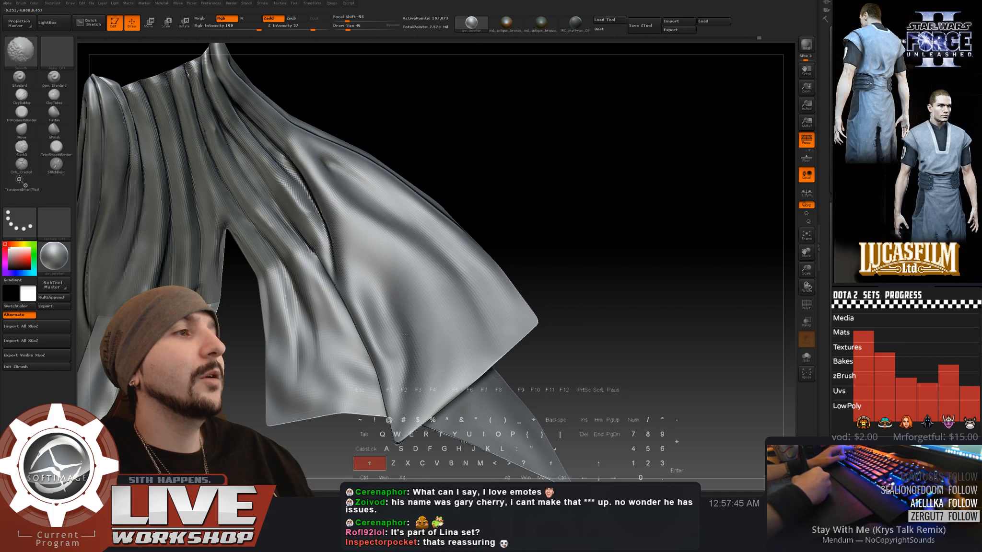
- Reduce the brush size and refine the gathered folds just above the flap split, smoothing them
mouse_move(541, 240)
alt+mouse_down()
mouse_move(528, 132)
mouse_move(579, 221)
mouse_move(563, 229)
mouse_move(642, 238)
mouse_move(616, 145)
mouse_move(624, 156)
mouse_move(379, 160)
alt+mouse_up()
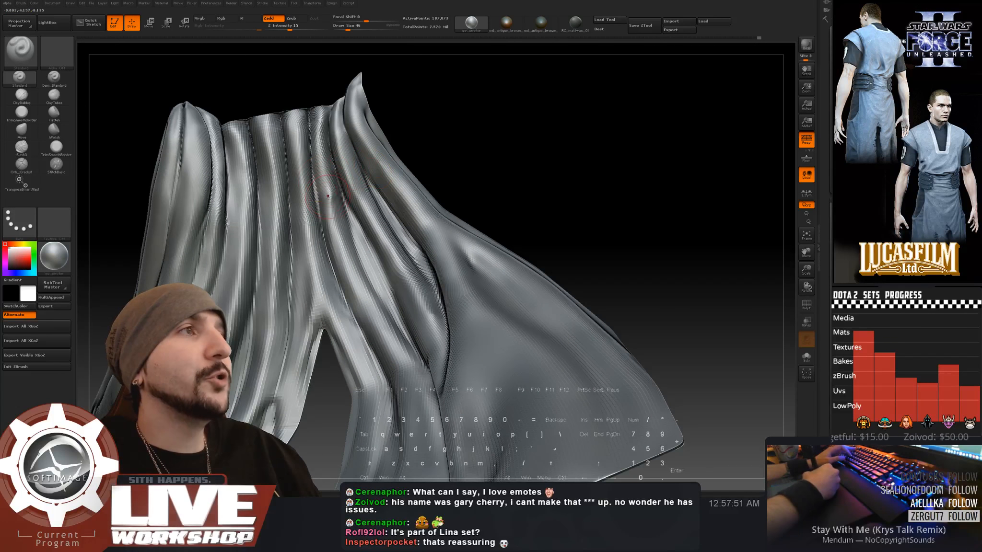
key([)
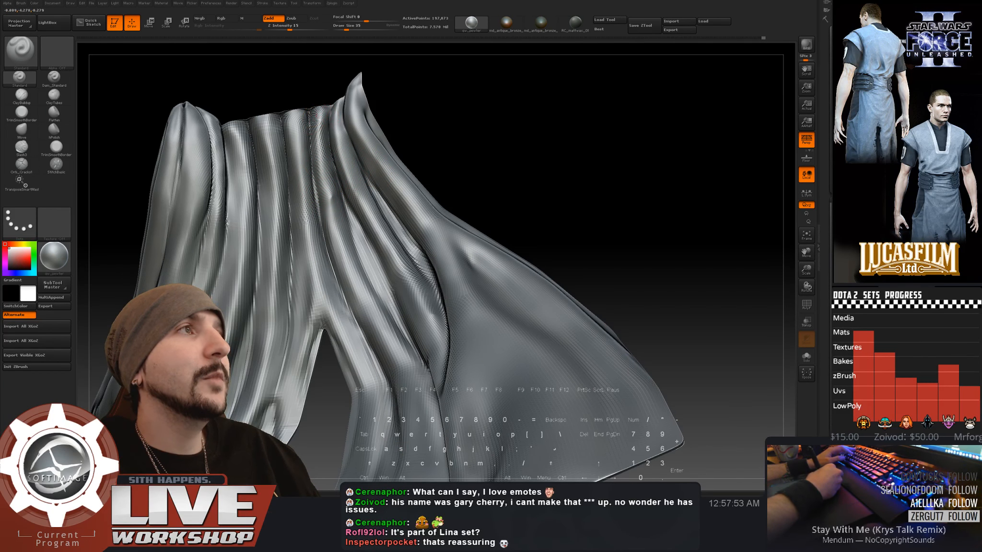
key(shift)
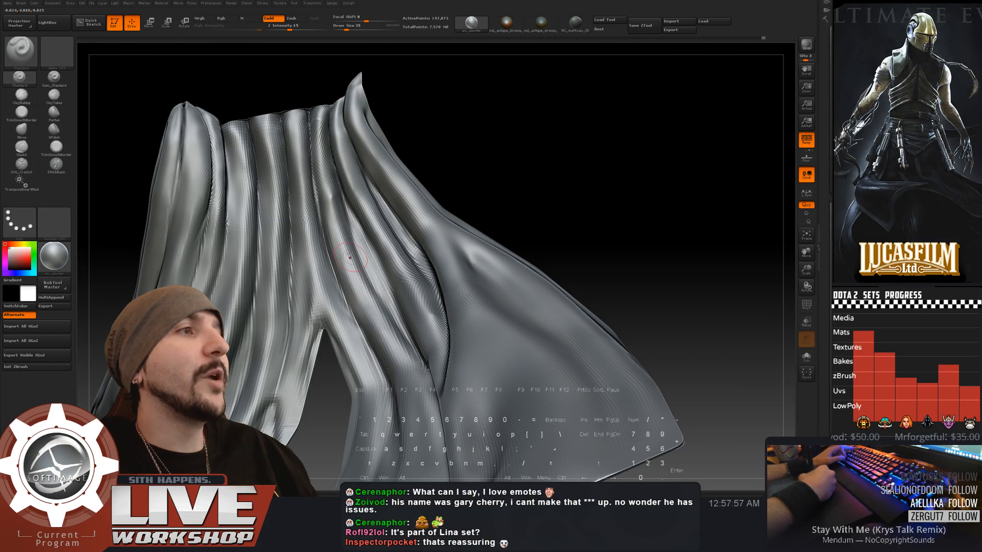
- Extend the folds down the narrow flap between the split and the broad flap's edge, and smooth them
alt+drag(581, 228, 566, 143)
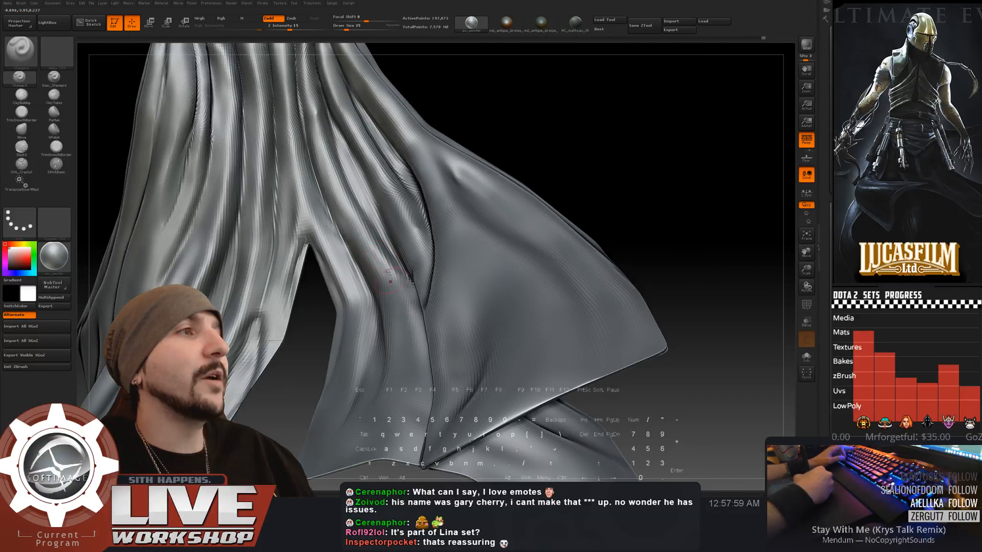
alt+drag(609, 215, 648, 166)
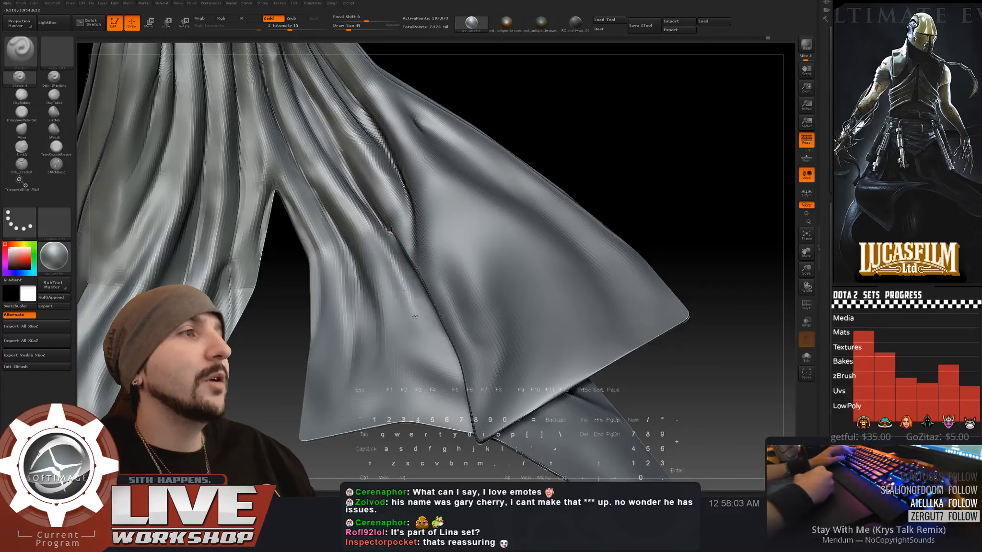
drag(702, 215, 659, 197)
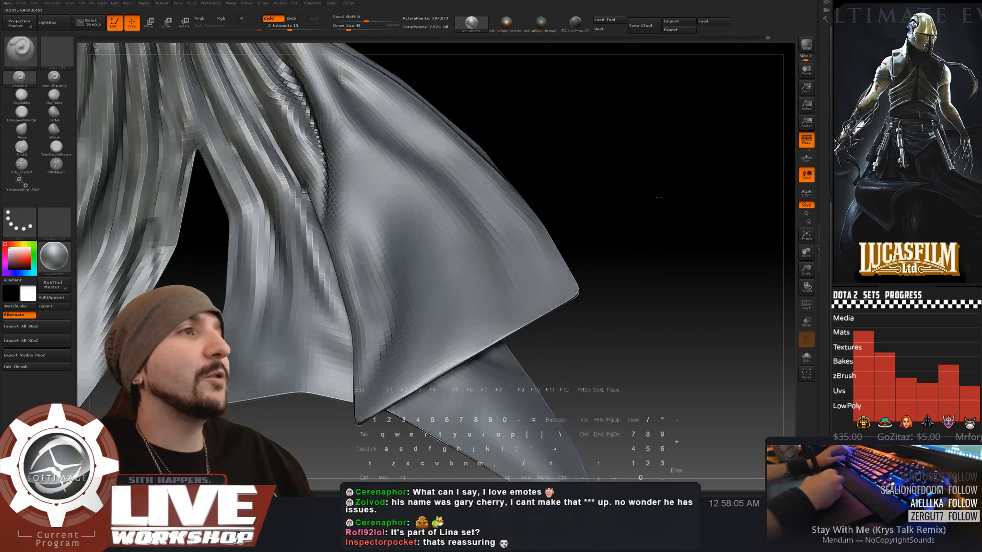
key(shift)
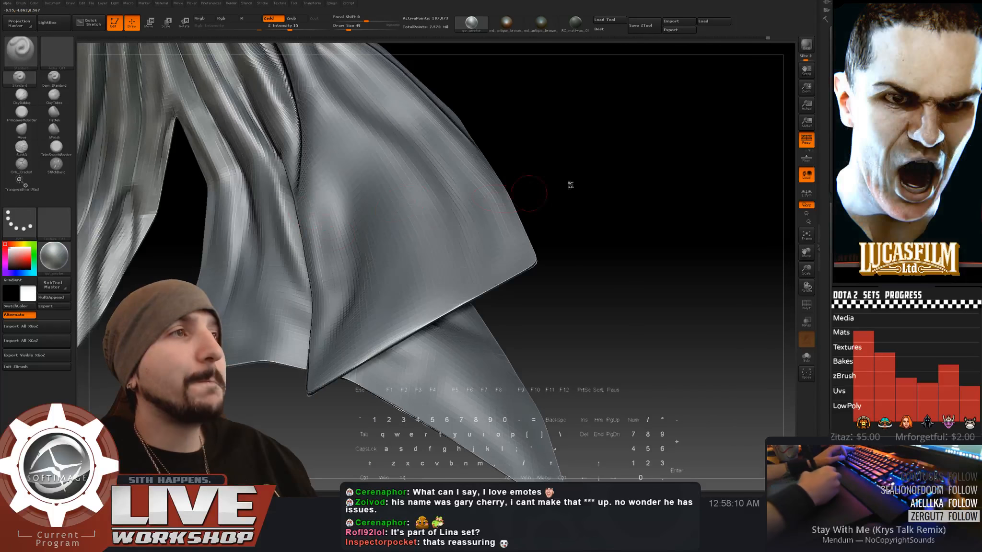
- Hide the lower part of the broad overlapping flap with a lasso selection and smooth the flap beneath it
drag(568, 182, 493, 145)
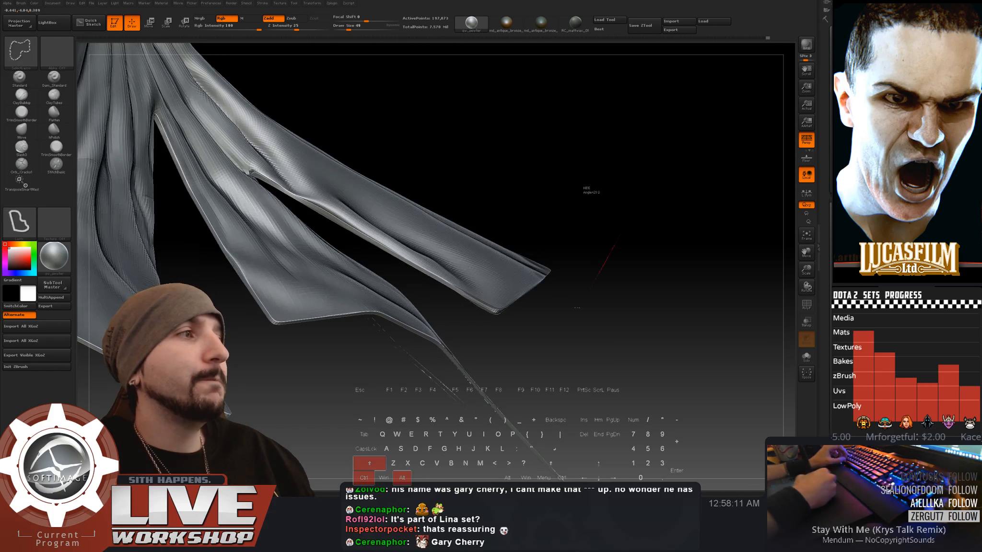
mouse_move(642, 190)
ctrl+alt+shift+mouse_down()
mouse_move(466, 302)
mouse_move(284, 201)
mouse_move(254, 166)
mouse_move(252, 124)
ctrl+alt+shift+mouse_up()
mouse_move(494, 158)
mouse_down()
mouse_move(530, 152)
mouse_move(379, 182)
mouse_up()
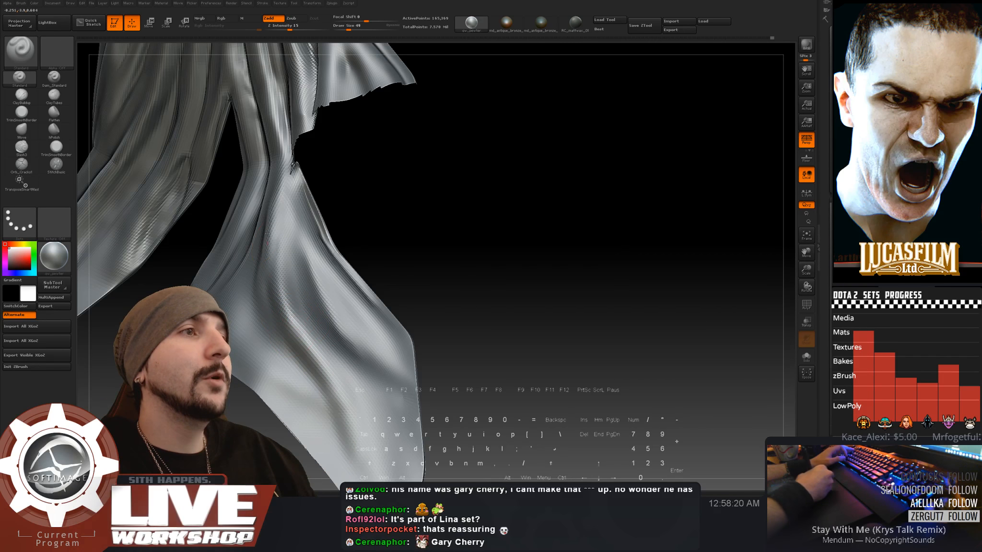
key(shift)
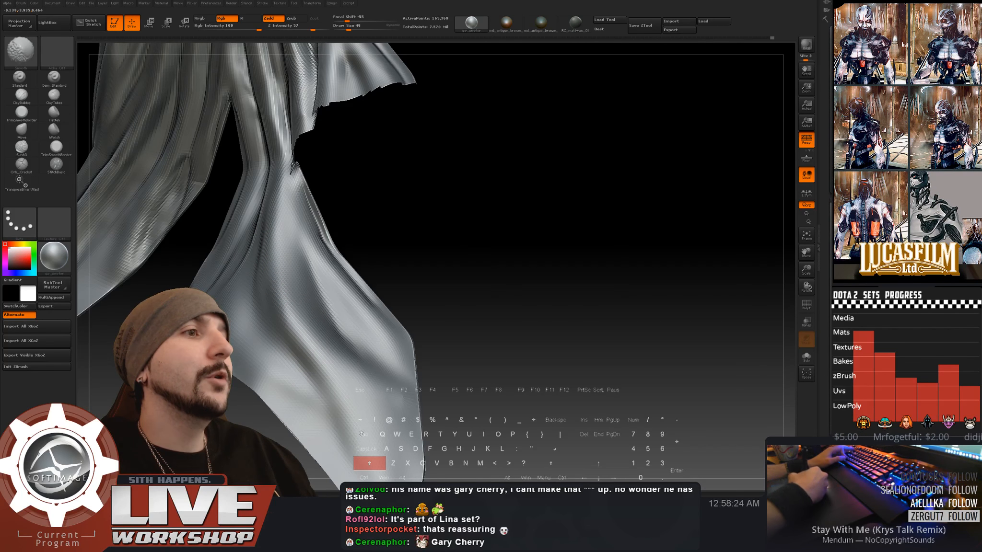
- Sculpt long folds down the uncovered flap toward its pointed lower tip and smooth them
key(f)
mouse_move(493, 172)
mouse_down()
mouse_move(540, 230)
mouse_move(544, 293)
mouse_move(605, 267)
mouse_up()
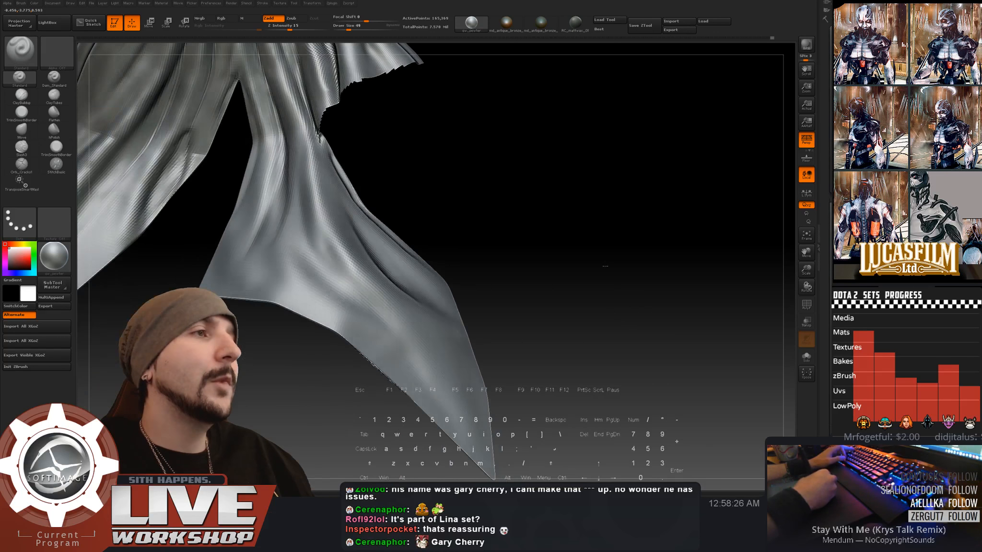
mouse_move(439, 208)
mouse_down()
mouse_move(336, 267)
mouse_move(424, 393)
mouse_up()
mouse_move(359, 297)
mouse_down()
mouse_move(405, 339)
mouse_move(439, 410)
mouse_move(477, 456)
mouse_up()
drag(424, 348, 466, 426)
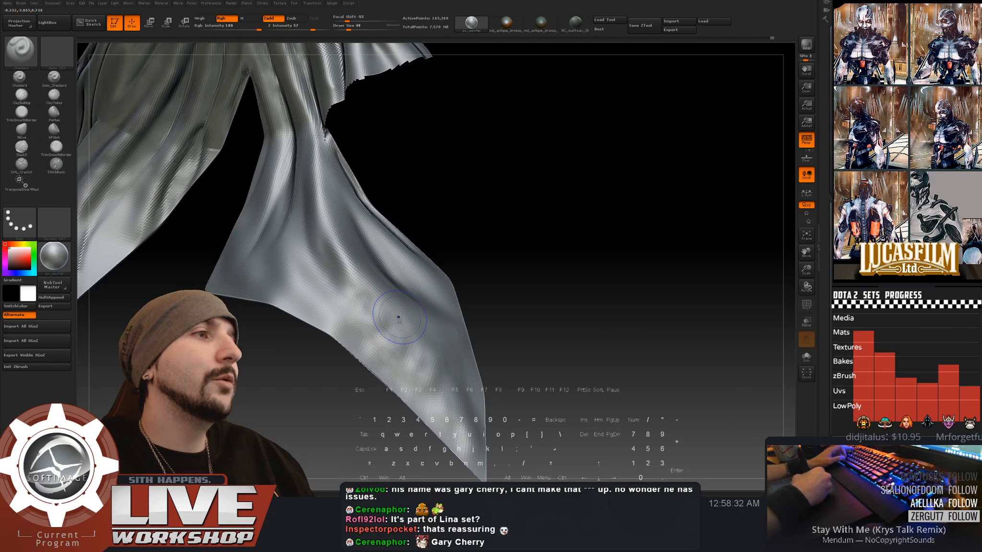
mouse_move(398, 317)
shift+mouse_down()
mouse_move(408, 346)
mouse_move(383, 326)
mouse_move(422, 374)
mouse_move(434, 360)
shift+mouse_up()
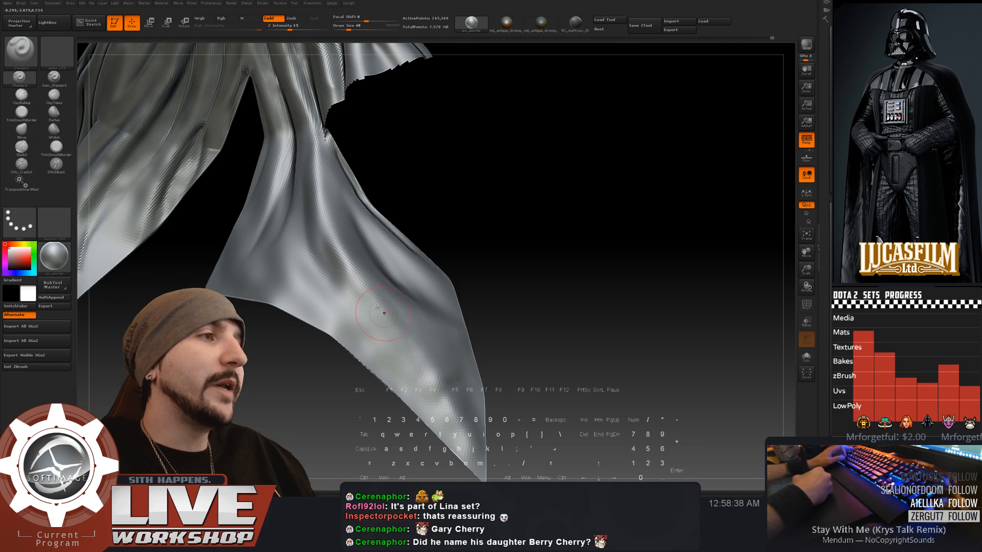
- Carve and raise folds across the middle of the uncovered flap toward its lower edge, smoothing them
key(shift)
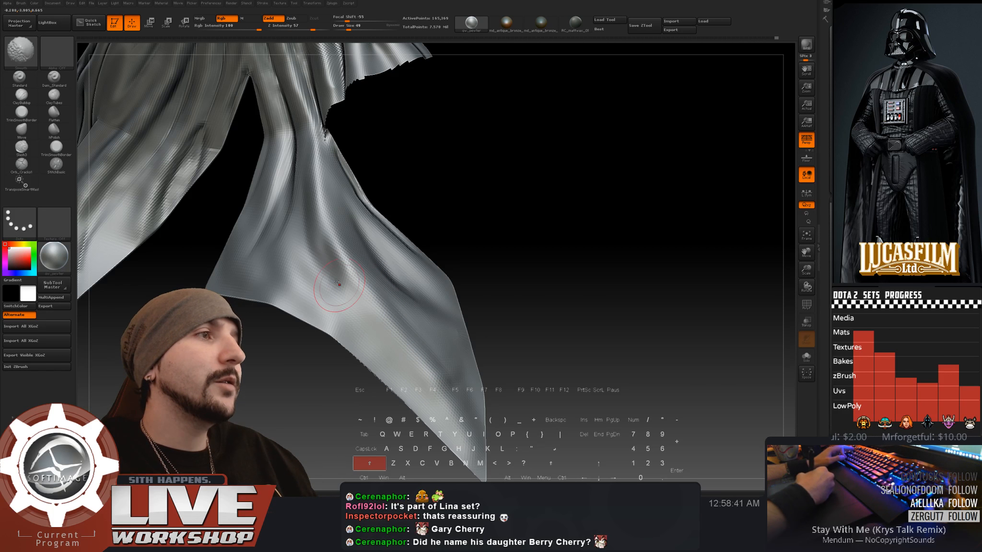
key(alt)
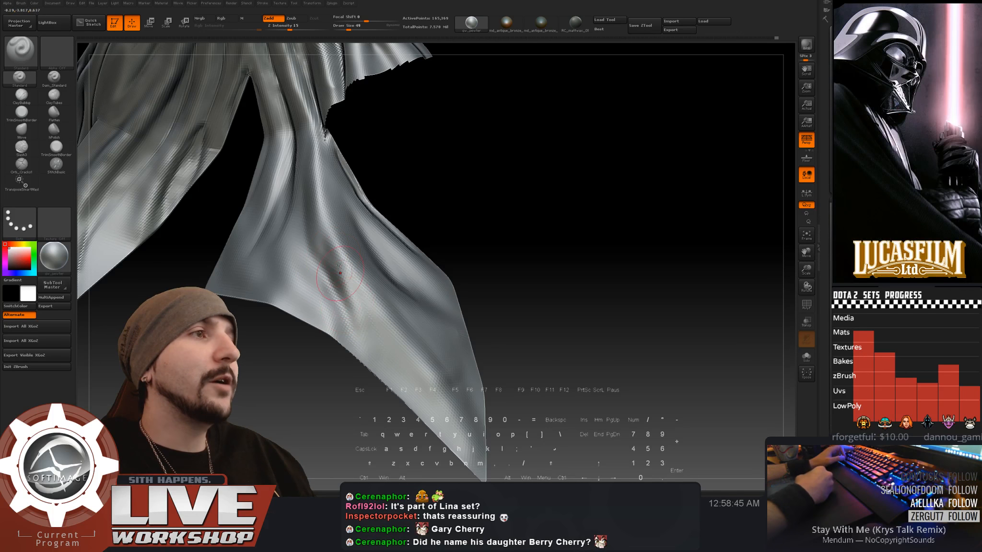
key(shift)
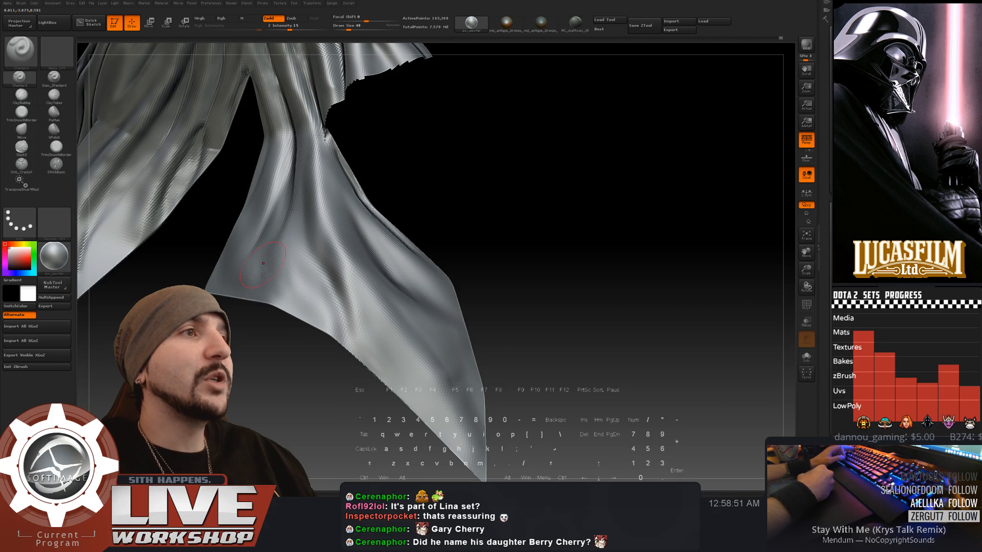
key(shift)
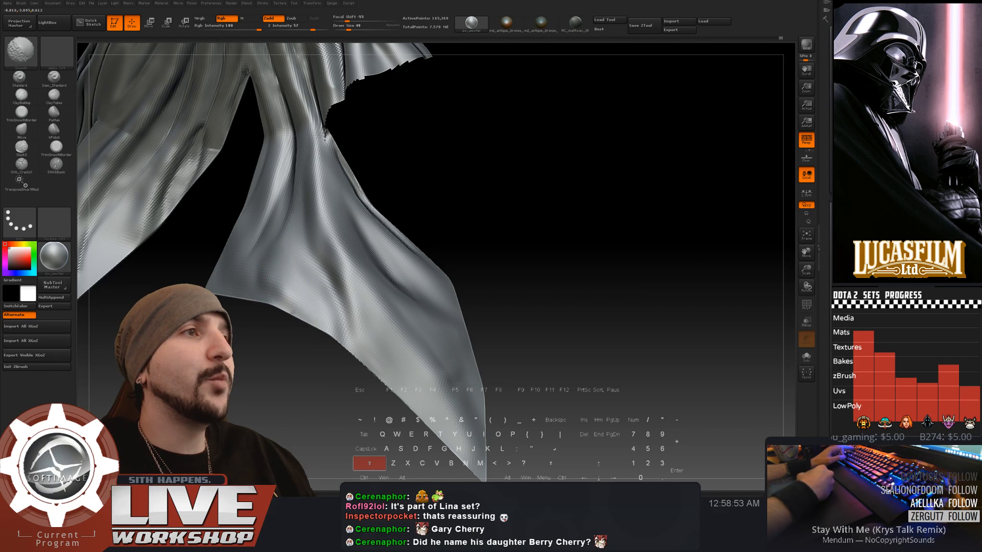
key(alt)
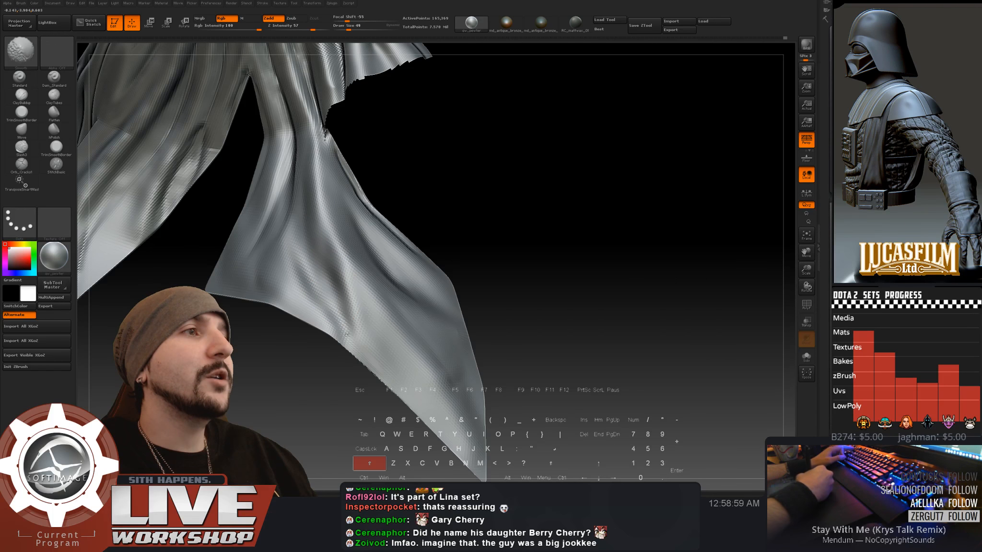
key(shift)
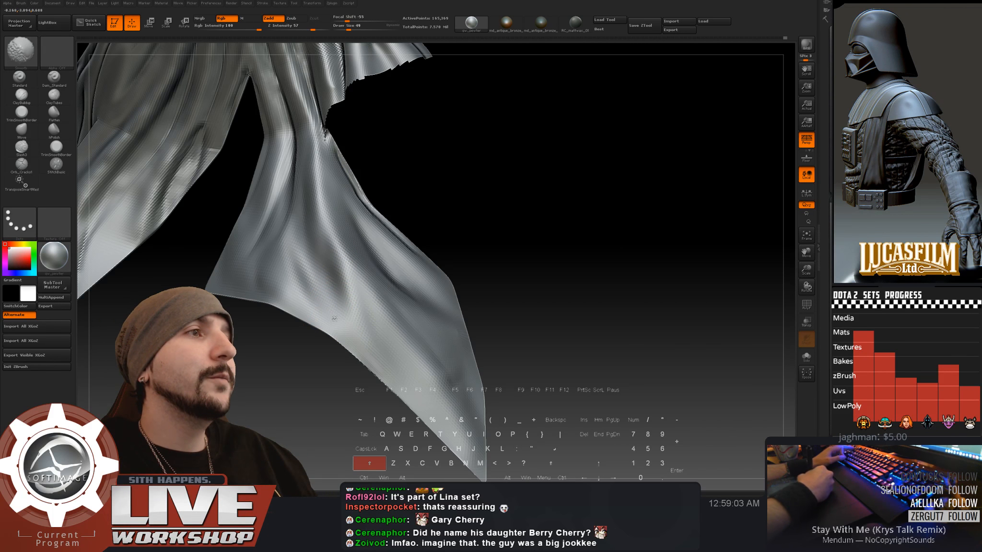
- Carve a groove down the uncovered flap from its narrow neck and smooth it into the surrounding cloth
key(f)
mouse_move(478, 142)
mouse_down()
mouse_move(576, 235)
mouse_move(570, 202)
mouse_move(590, 206)
mouse_move(570, 198)
mouse_up()
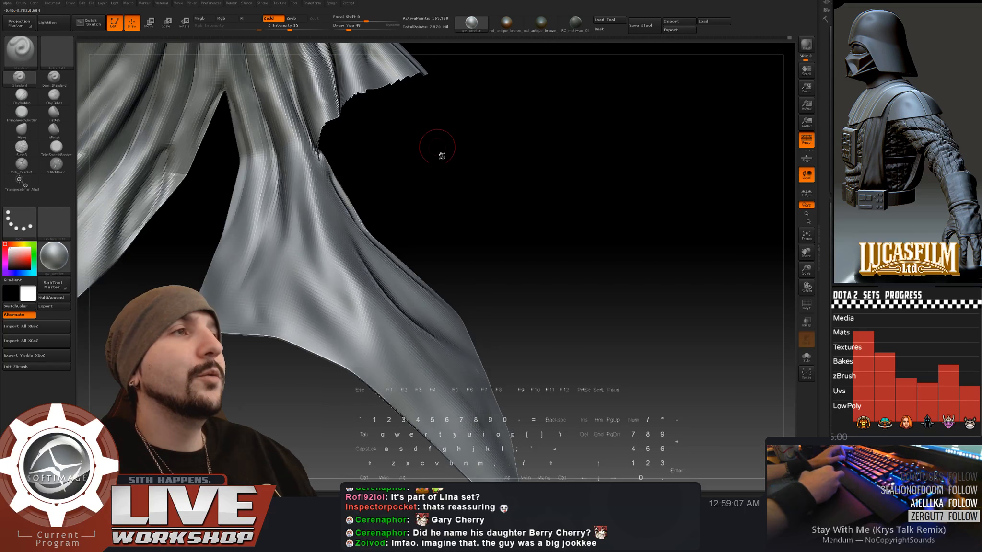
mouse_move(441, 156)
mouse_down()
mouse_move(423, 176)
mouse_move(415, 168)
mouse_up()
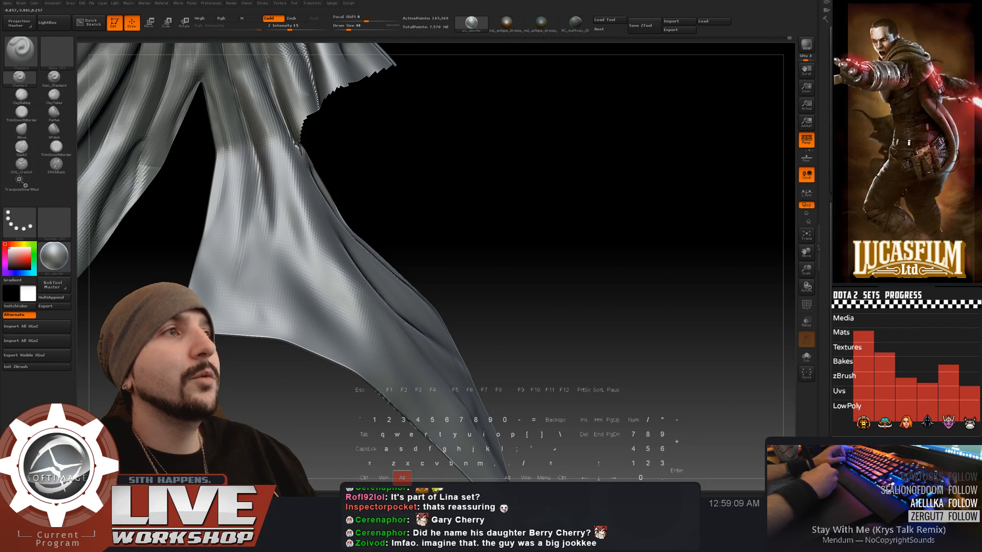
key(alt)
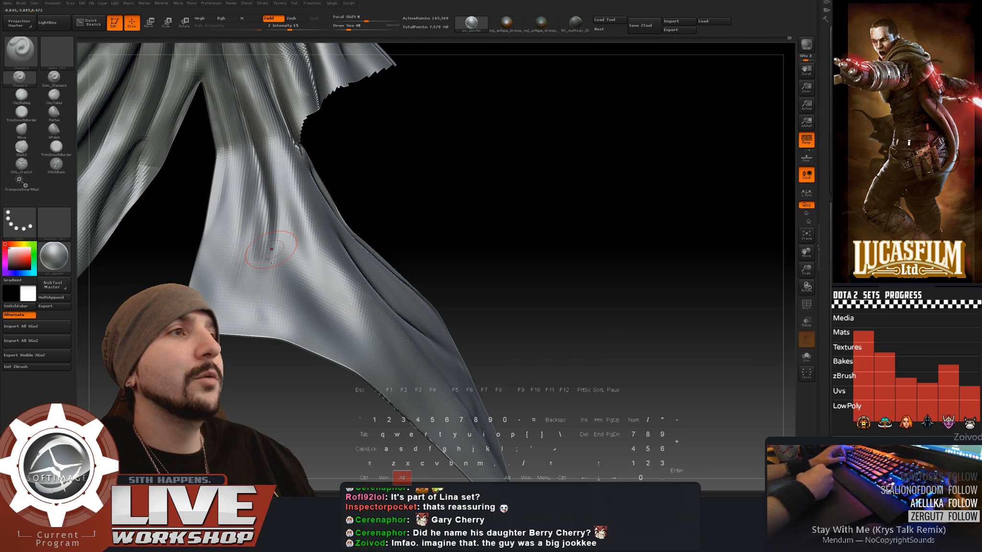
key(shift)
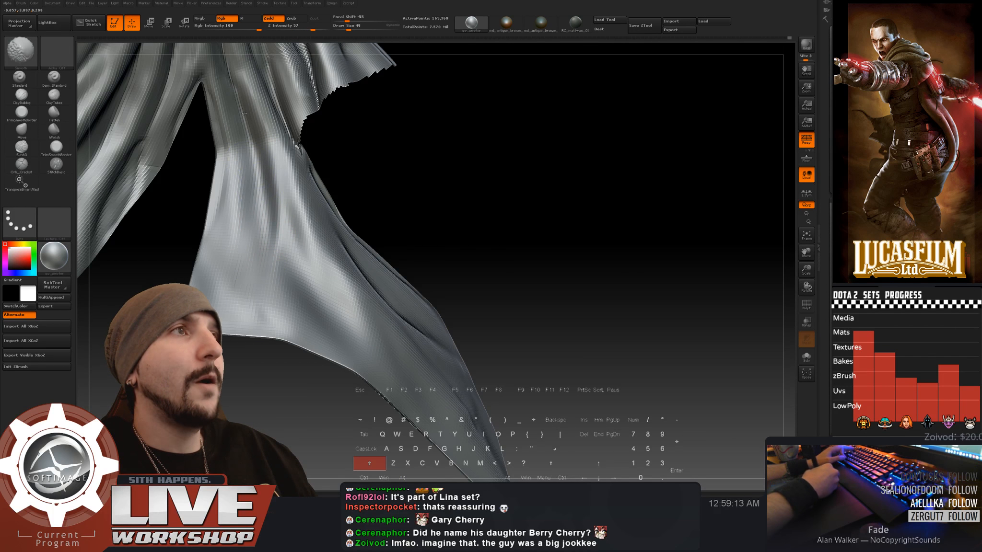
- Soften the folds around the uncovered flap's inner corner and refine the ones running down from its neck
mouse_move(479, 249)
alt+mouse_down()
mouse_move(495, 203)
mouse_move(526, 171)
mouse_move(570, 198)
mouse_move(541, 181)
mouse_move(564, 162)
mouse_move(537, 172)
mouse_move(525, 196)
alt+mouse_up()
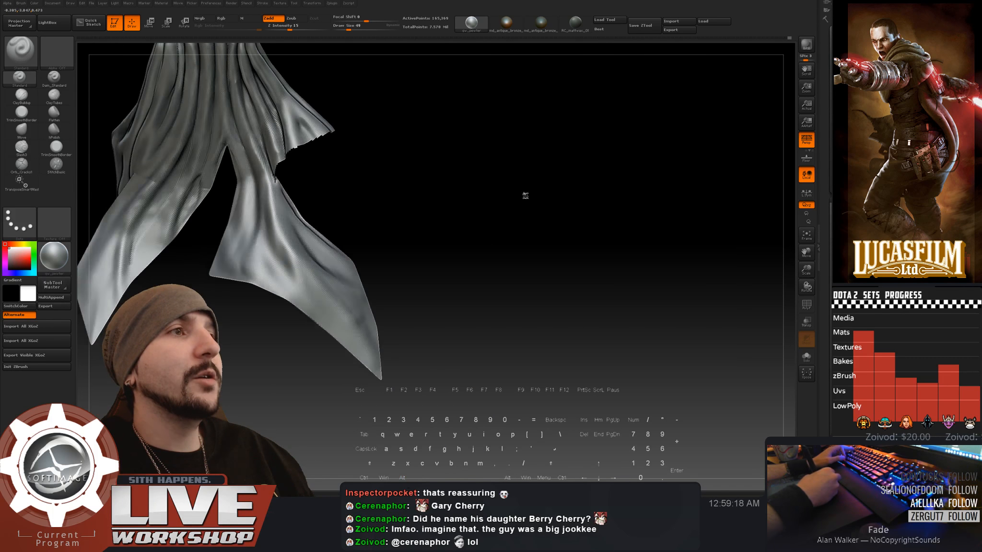
drag(445, 180, 449, 197)
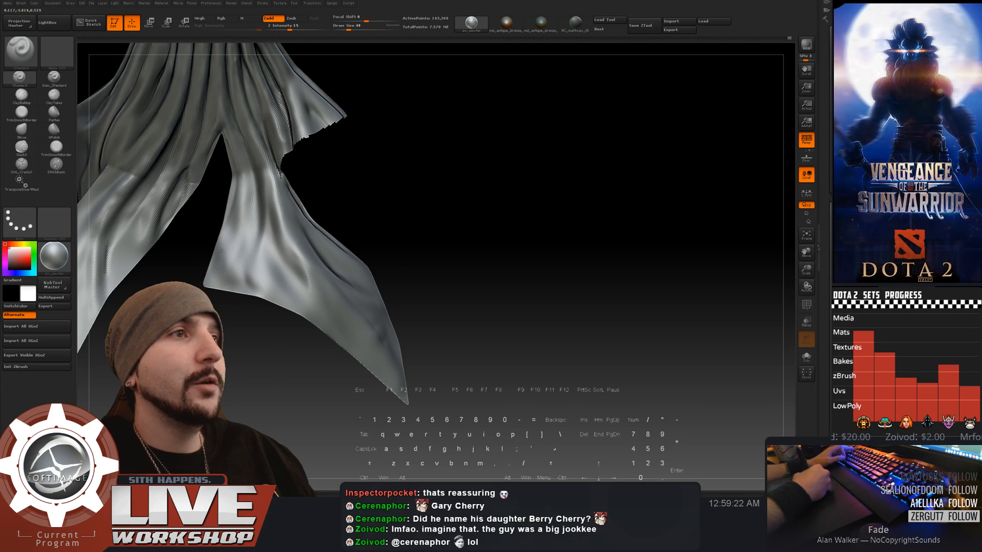
key(shift)
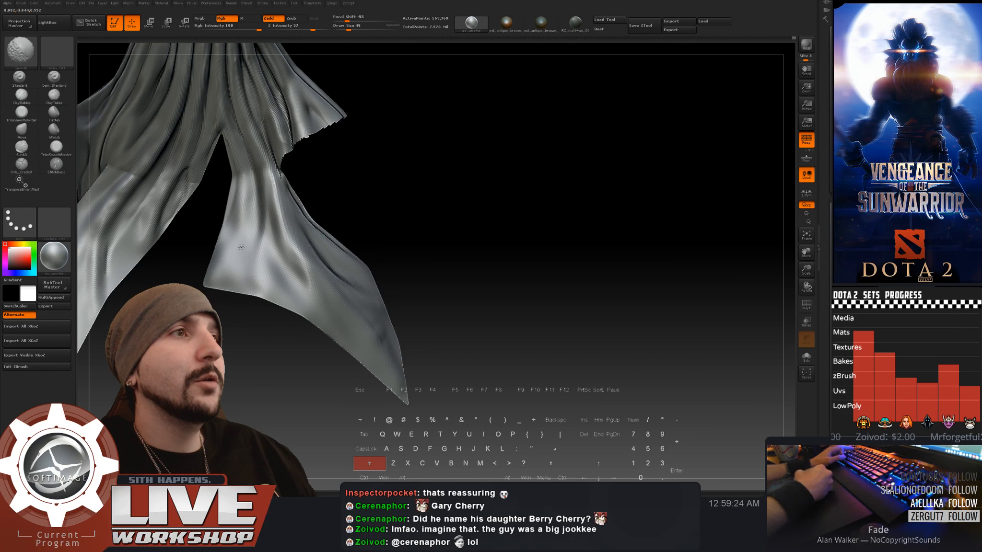
alt+drag(446, 203, 447, 219)
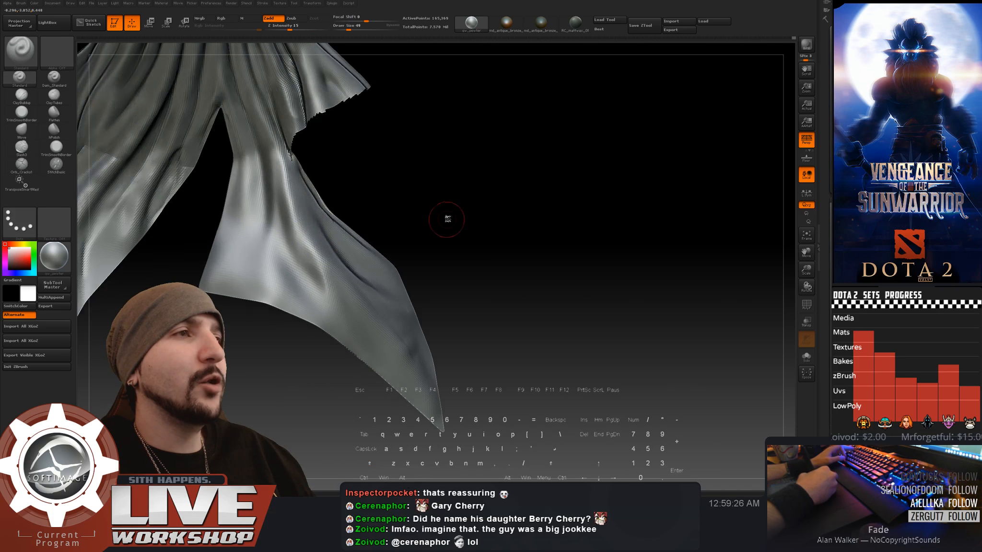
key(shift)
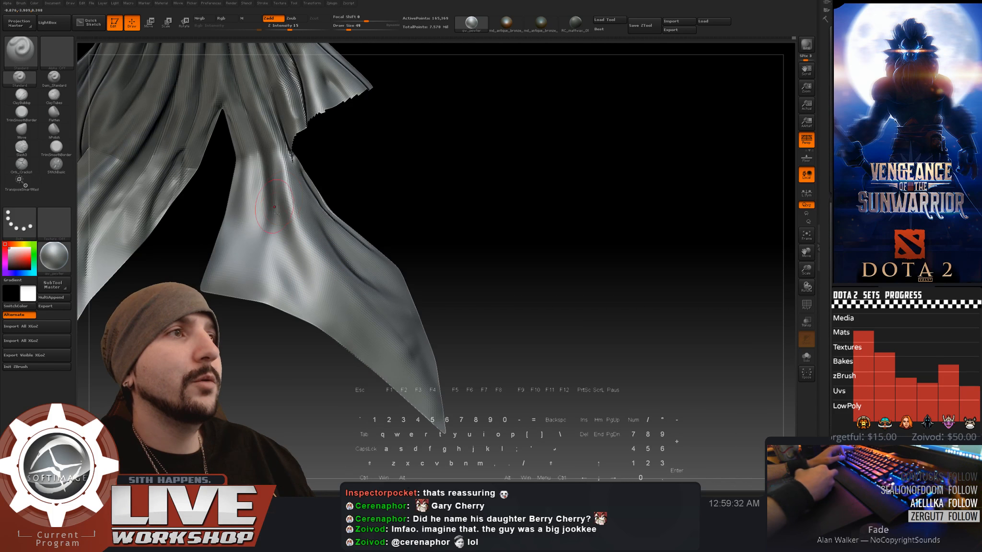
- Undo the last strokes on the uncovered flap, resculpt the folds from its neck to the lower edge, and smooth them
mouse_move(373, 171)
mouse_down()
mouse_move(421, 154)
mouse_move(412, 163)
mouse_move(410, 138)
mouse_move(375, 158)
mouse_up()
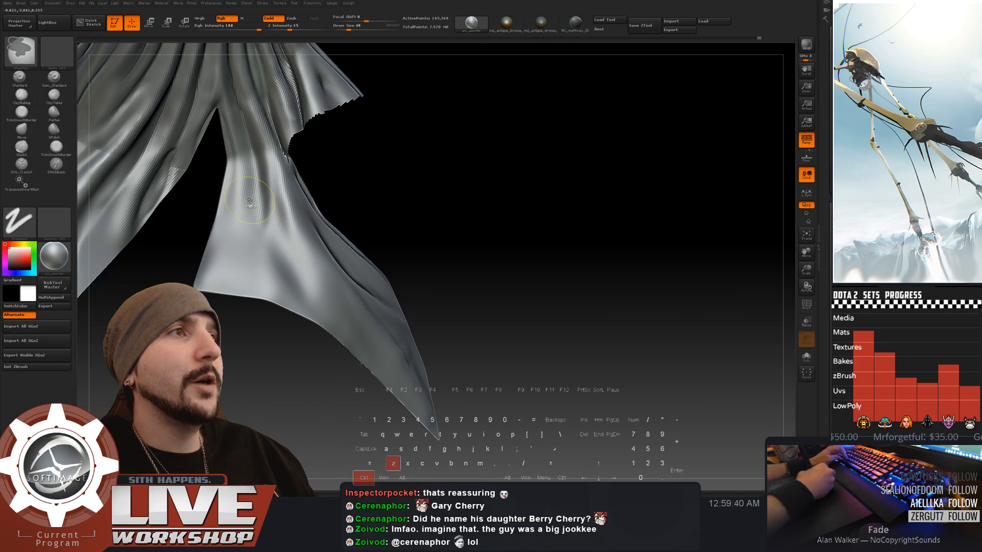
drag(244, 226, 275, 286)
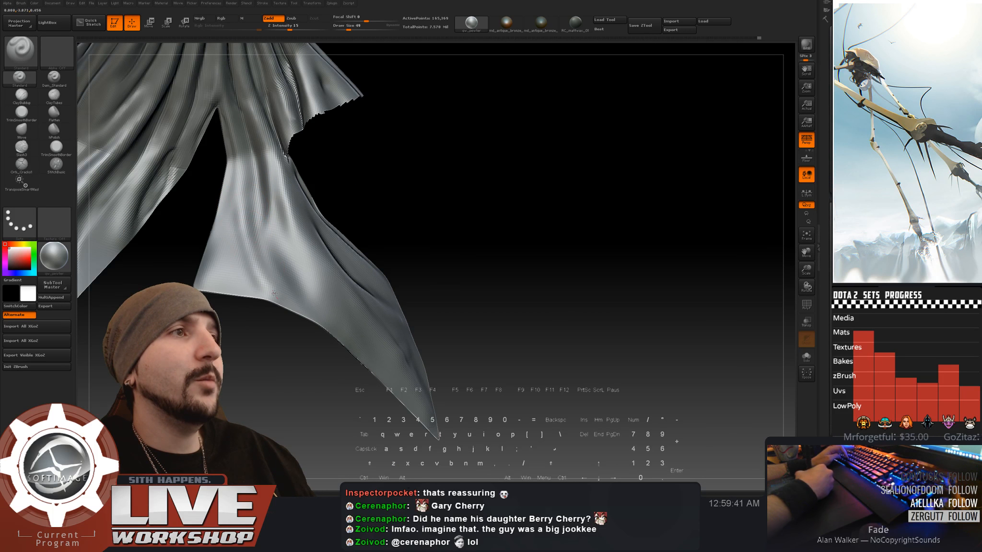
alt+drag(271, 251, 280, 278)
key(shift)
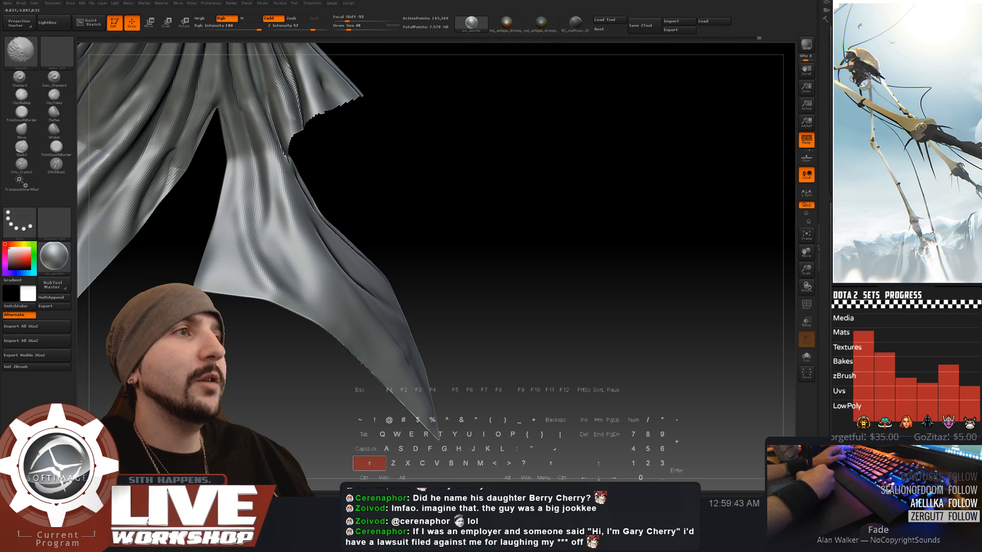
drag(369, 167, 411, 160)
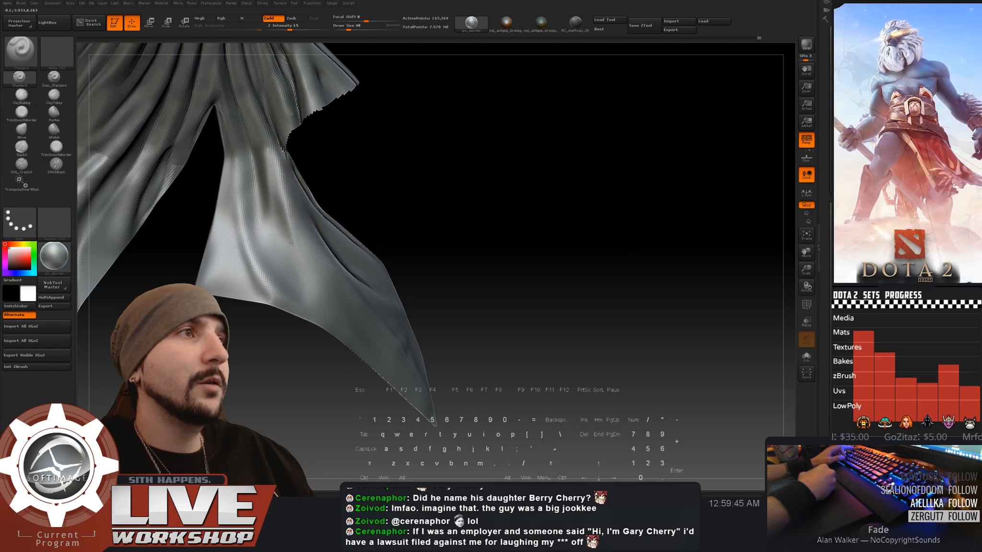
key(shift)
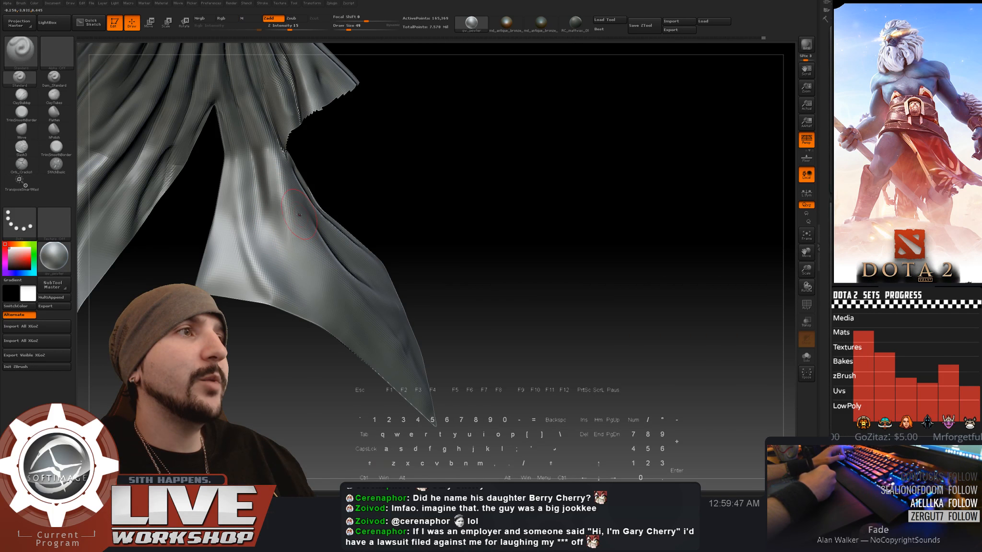
key(shift)
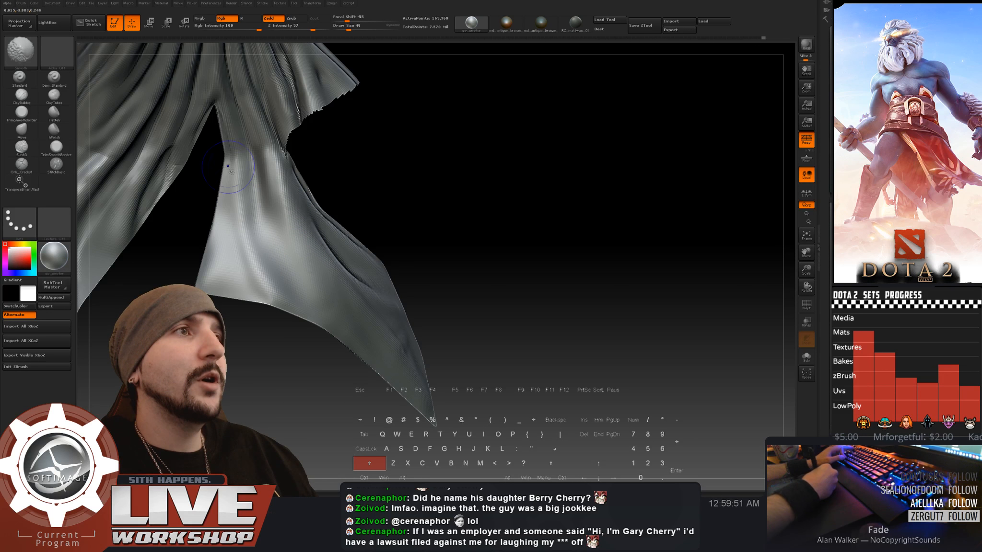
- Unhide the lower part of the broad overlapping flap and check the folds on both sides of the split
mouse_move(331, 399)
alt+mouse_down()
mouse_move(423, 186)
mouse_move(480, 201)
alt+mouse_up()
mouse_move(427, 247)
alt+mouse_down()
mouse_move(504, 265)
mouse_move(504, 219)
mouse_move(518, 317)
mouse_move(518, 225)
mouse_move(520, 259)
mouse_move(565, 192)
mouse_move(602, 209)
mouse_move(582, 215)
mouse_move(575, 283)
alt+mouse_up()
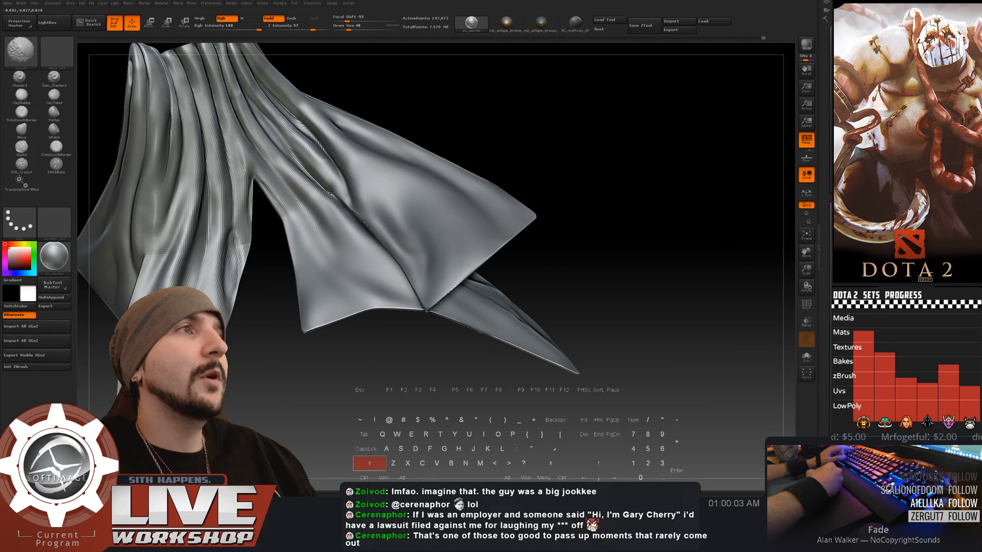
drag(249, 280, 245, 276)
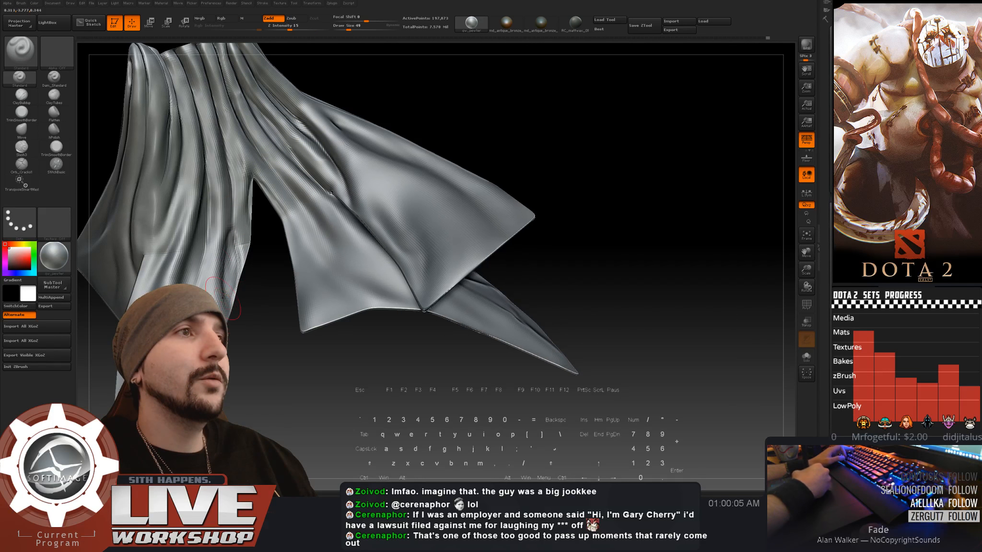
- Smooth the lower folds of the cape's left panel with the Smooth brush
alt+drag(234, 236, 230, 275)
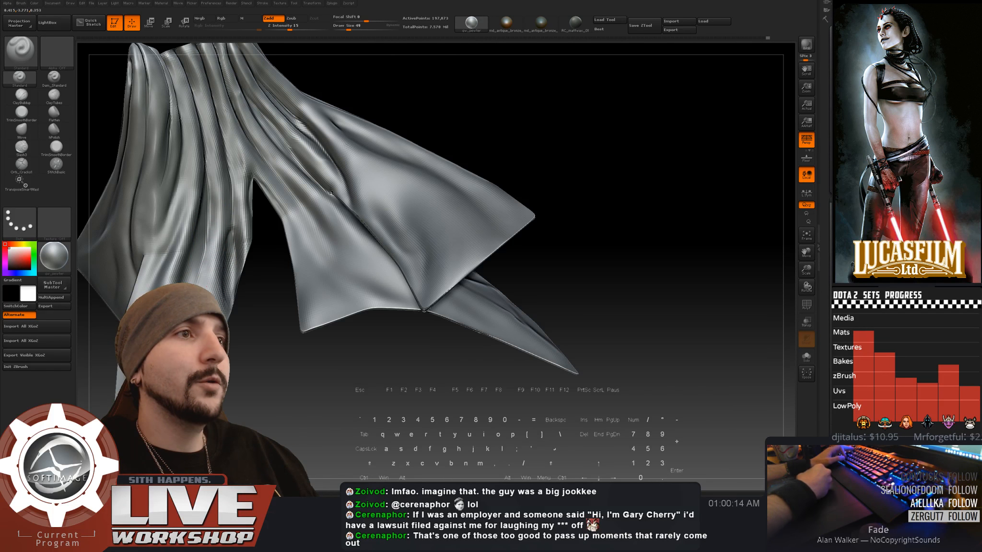
key(shift)
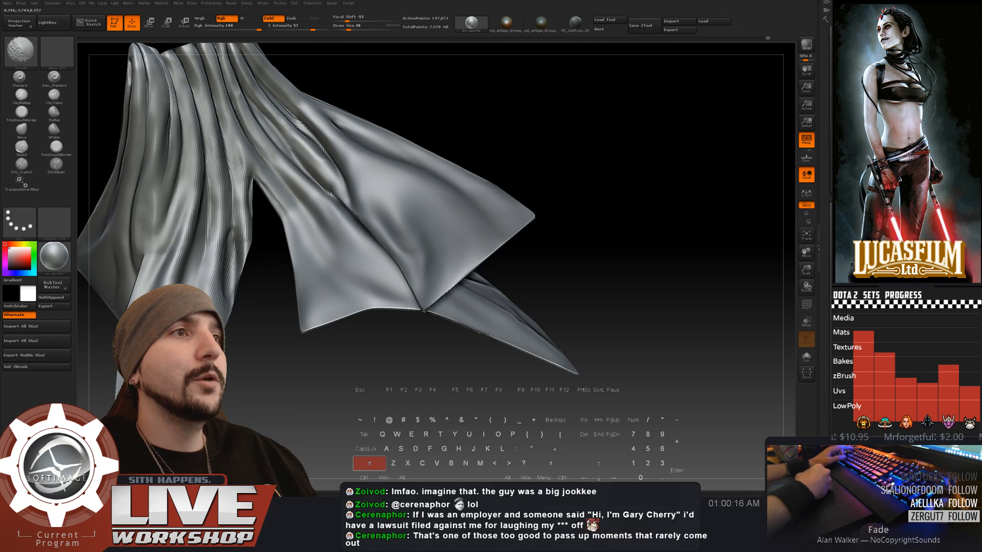
key(shift)
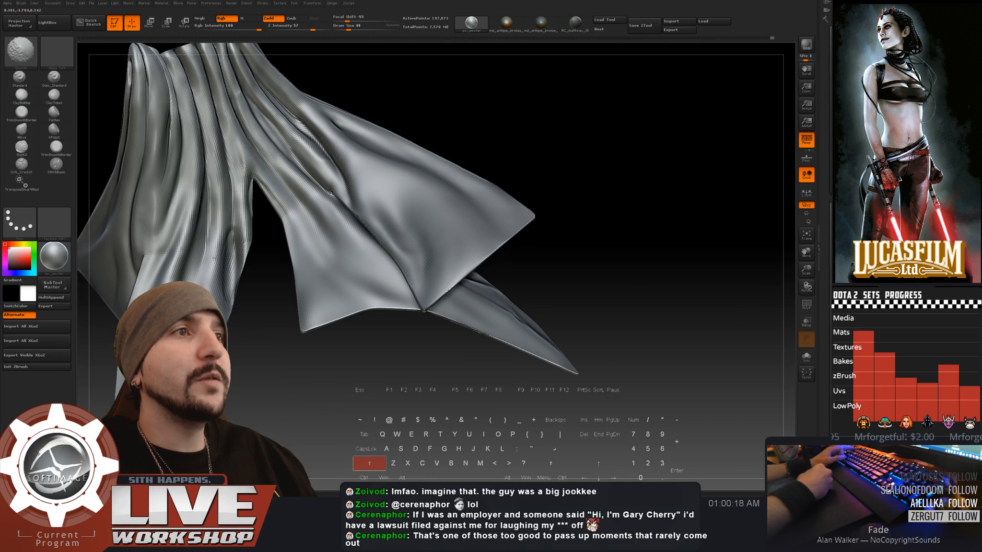
key(shift)
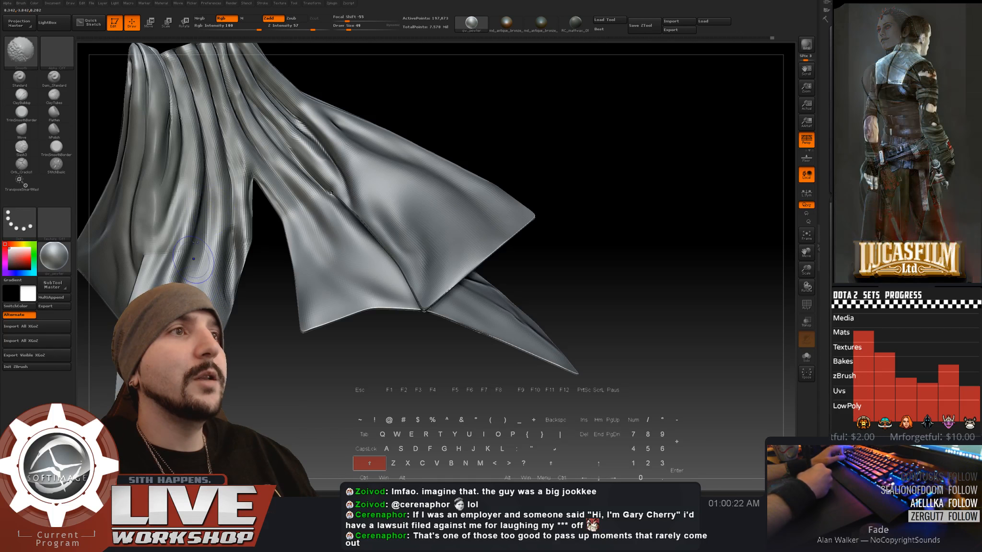
- Review the whole cape on its own, and turn off Solo mode to show it on the horse and rider
mouse_move(282, 350)
alt+mouse_down()
mouse_move(270, 325)
mouse_move(292, 265)
alt+mouse_up()
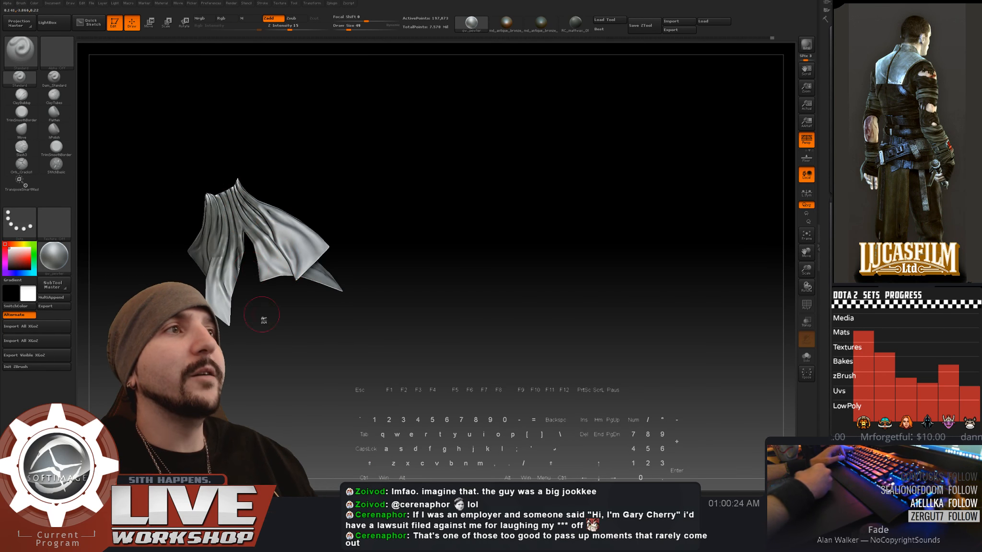
drag(262, 315, 566, 143)
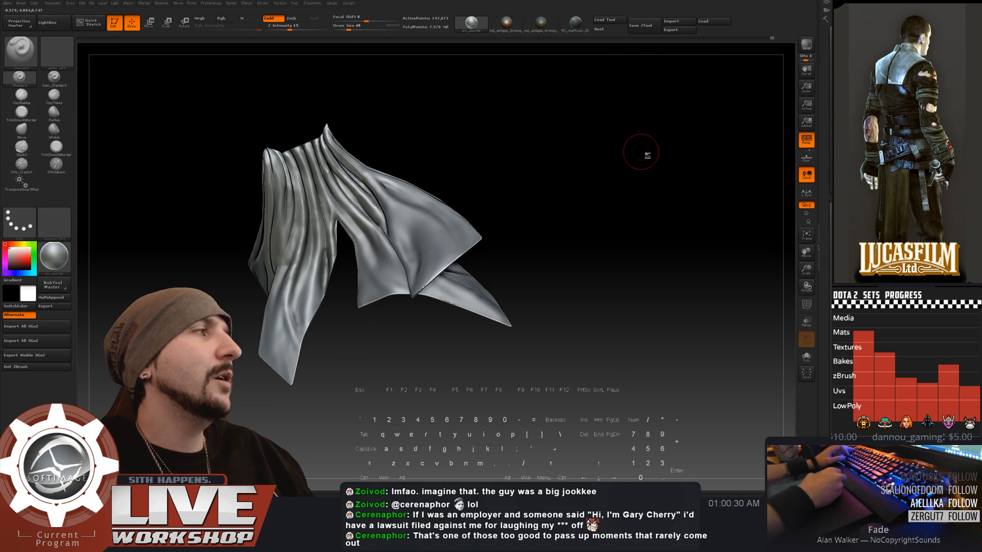
drag(621, 180, 622, 171)
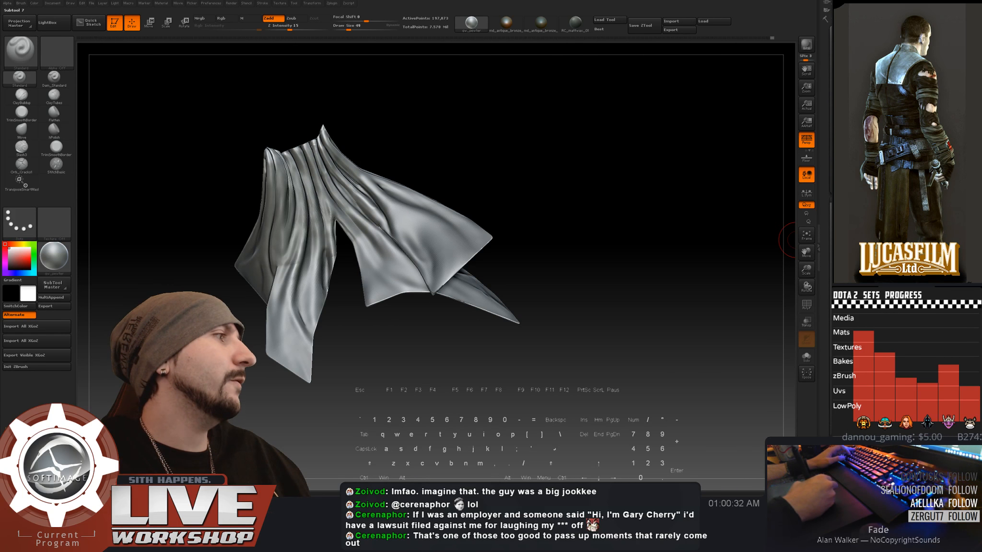
click(912, 259)
alt+drag(667, 305, 735, 87)
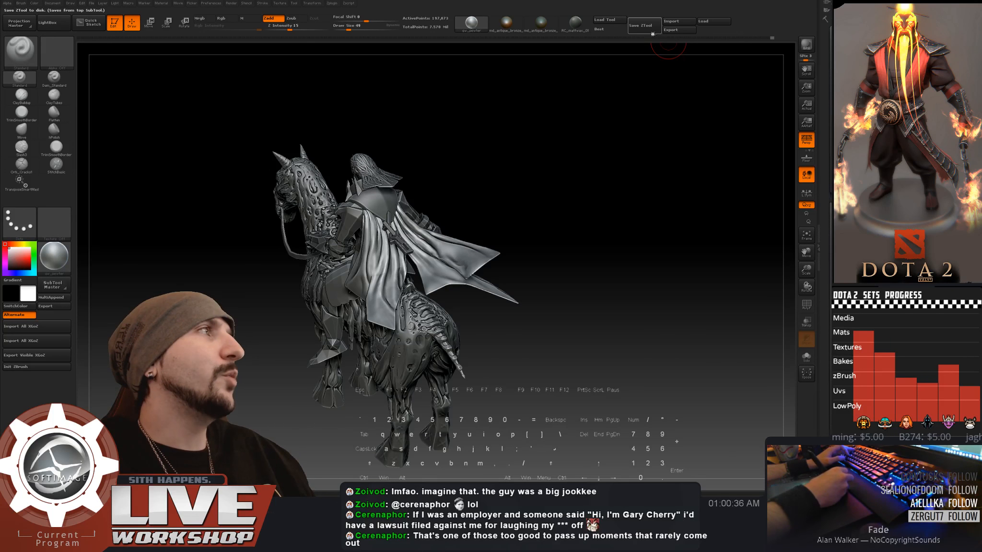
- Save the ZTool as a new version, based on the name aba_cursed_2a.ZTL with an extra "a" added
key(ctrl+s)
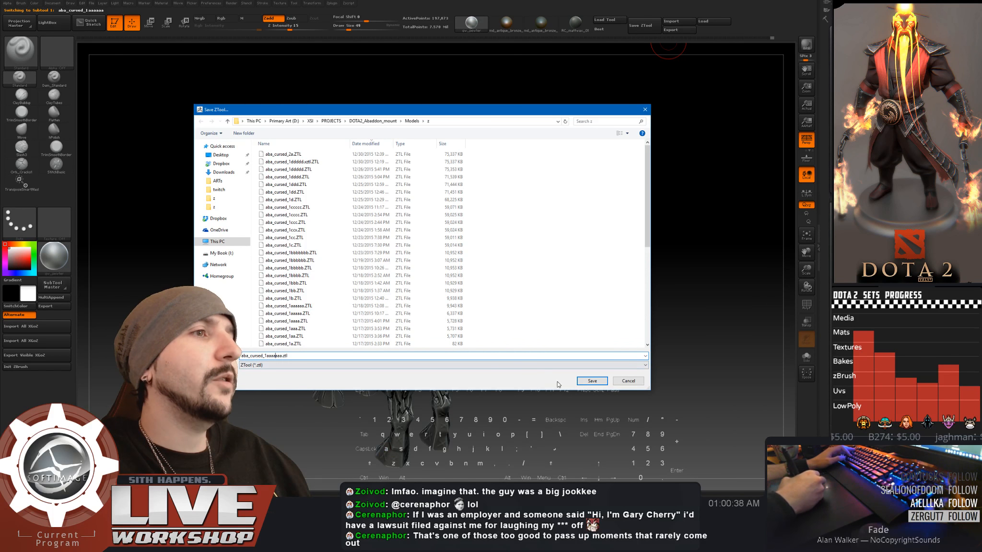
click(282, 154)
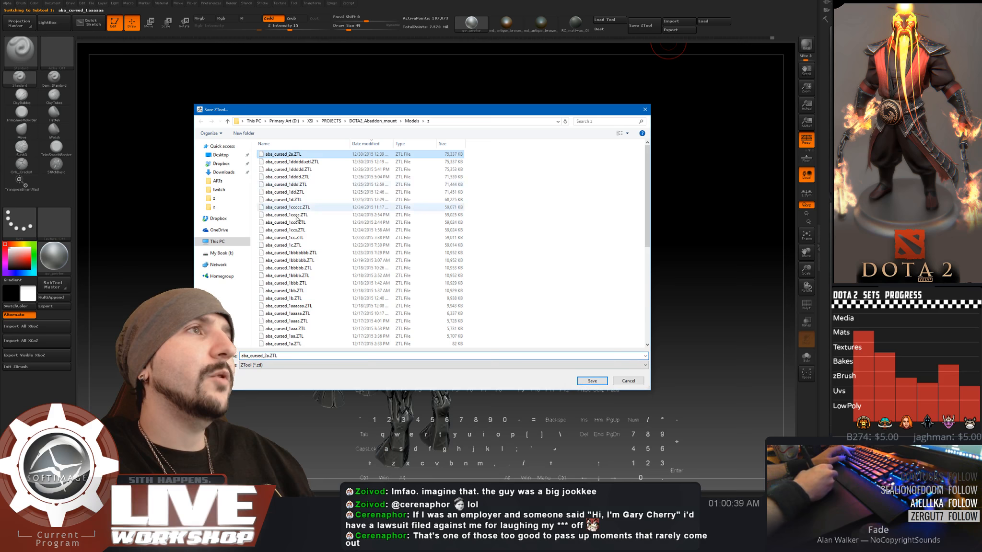
click(270, 355)
text(a)
click(592, 381)
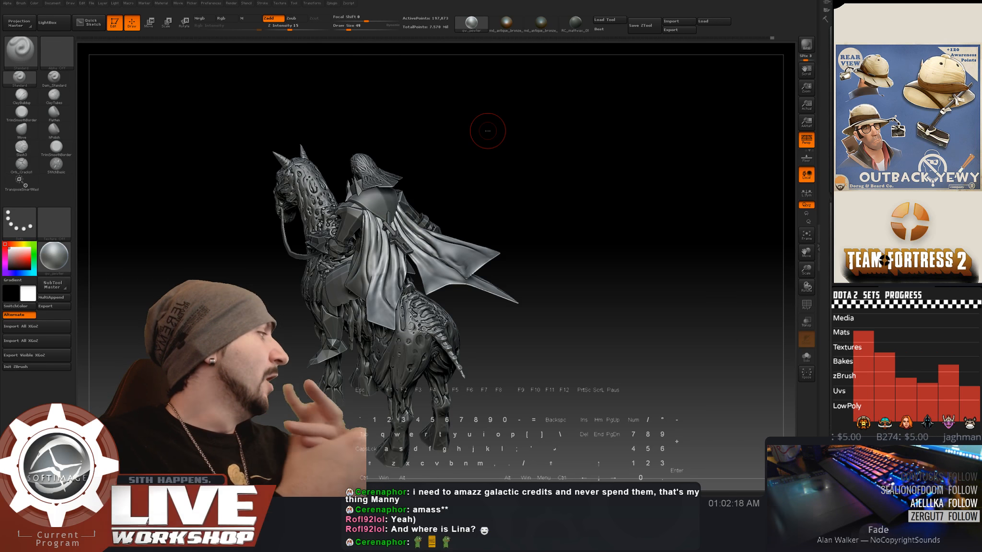
- Isolate the cape in Solo mode and get a close view of its upper folds
alt+drag(621, 221, 629, 269)
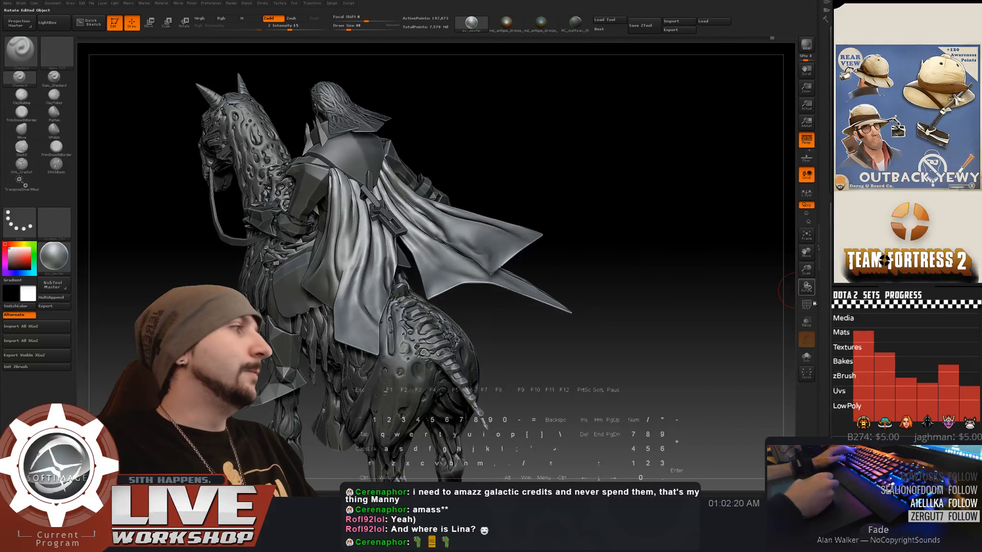
click(952, 291)
key(f)
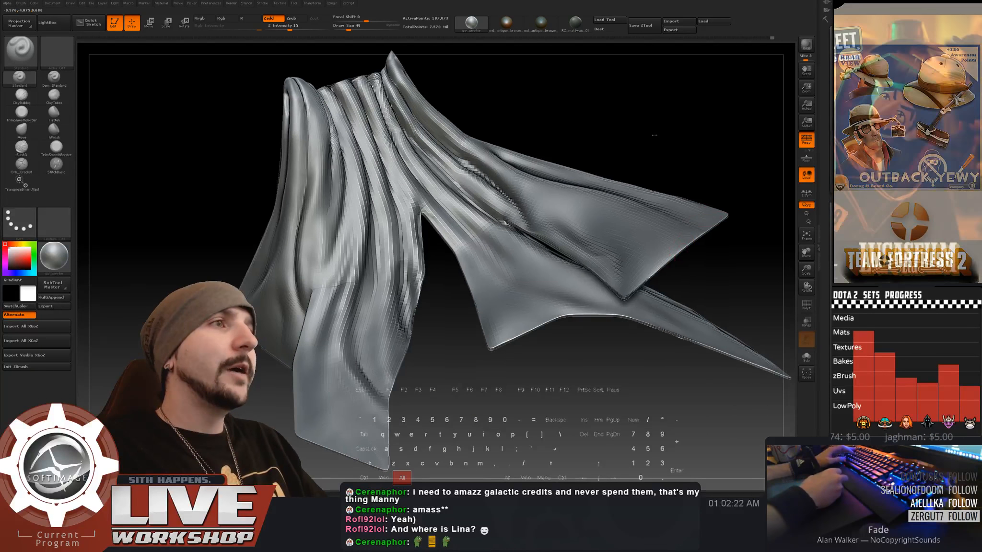
drag(654, 134, 676, 172)
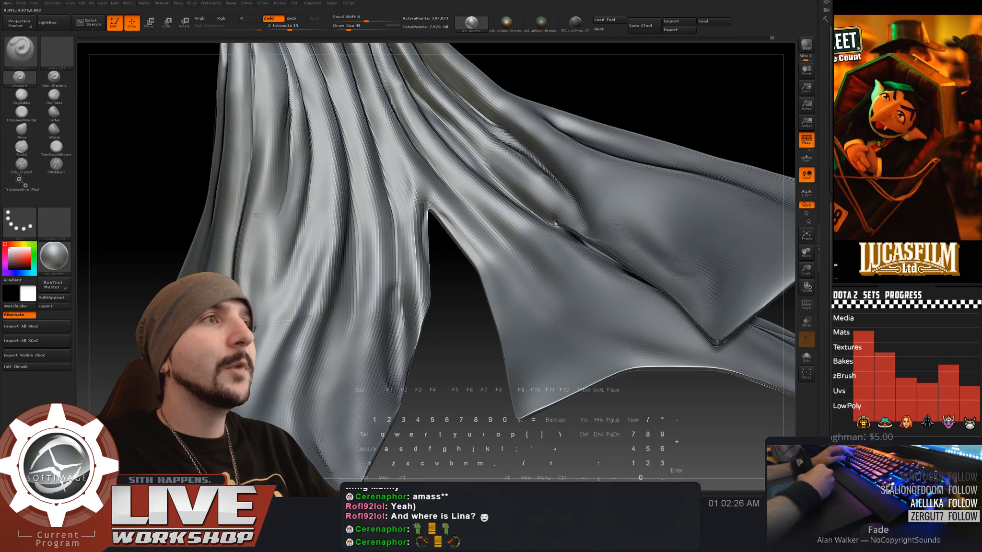
drag(192, 159, 254, 370)
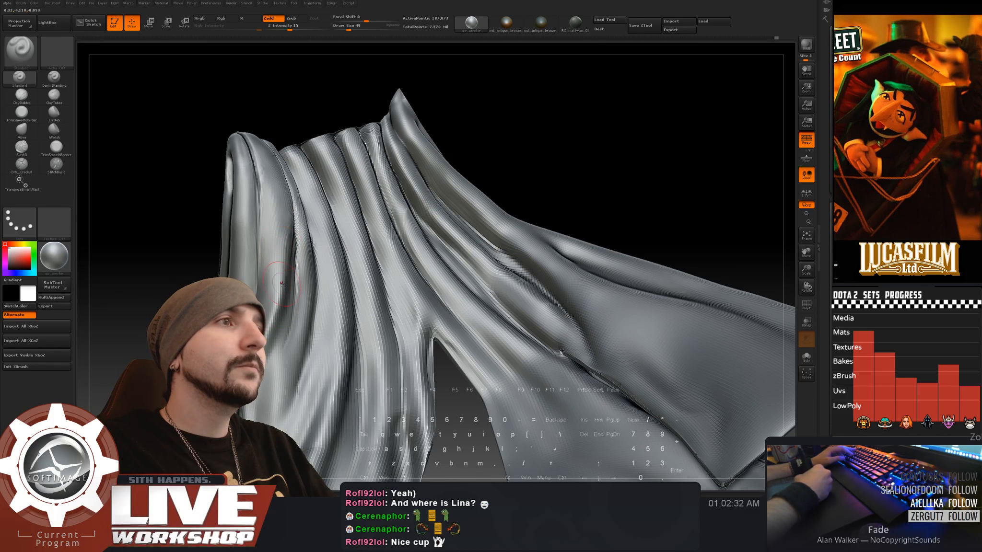
drag(525, 105, 609, 119)
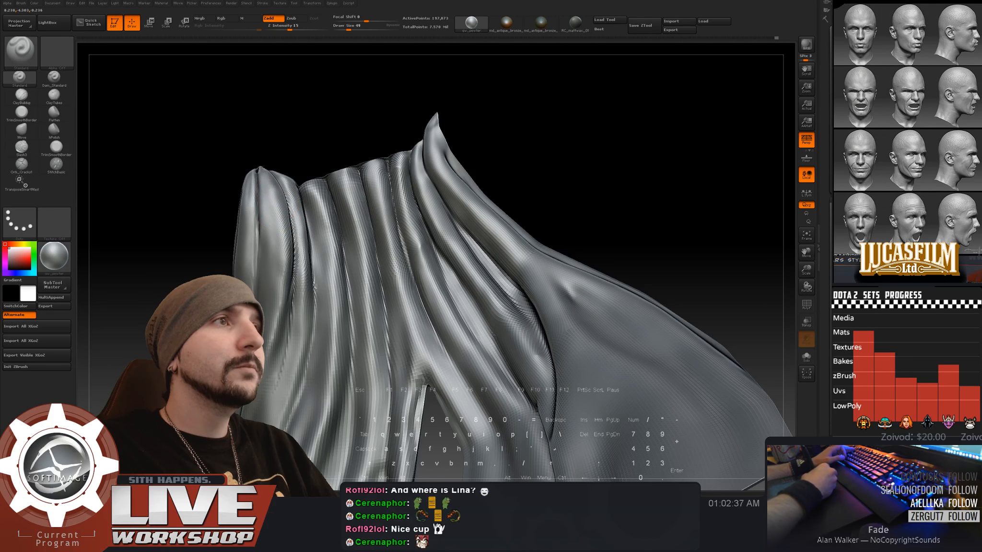
- Switch to the Orb_Cracks brush and work the creases between the upper-left folds of the cape, smoothing them as needed
mouse_move(227, 175)
mouse_down()
mouse_move(214, 228)
mouse_move(156, 174)
mouse_up()
click(22, 165)
drag(103, 193, 130, 194)
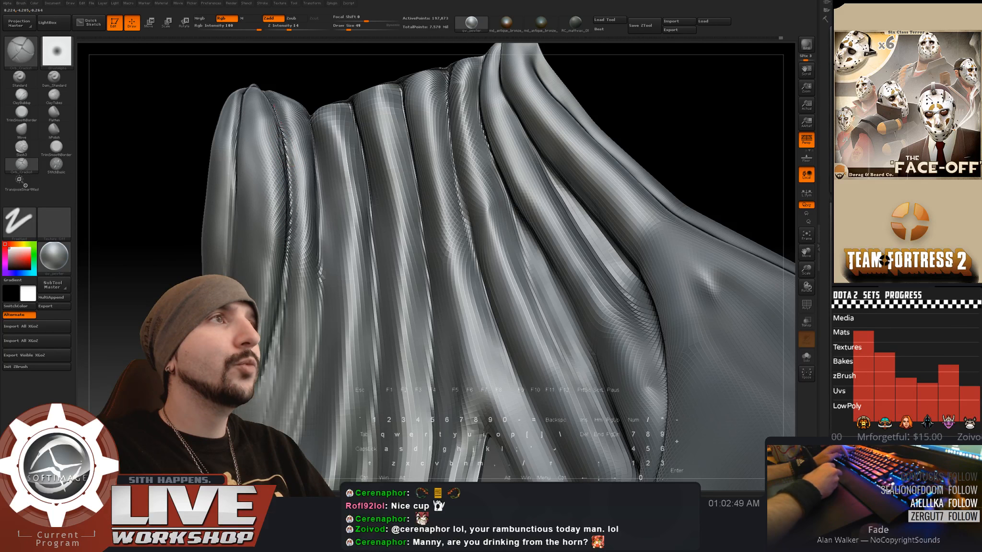
key(shift)
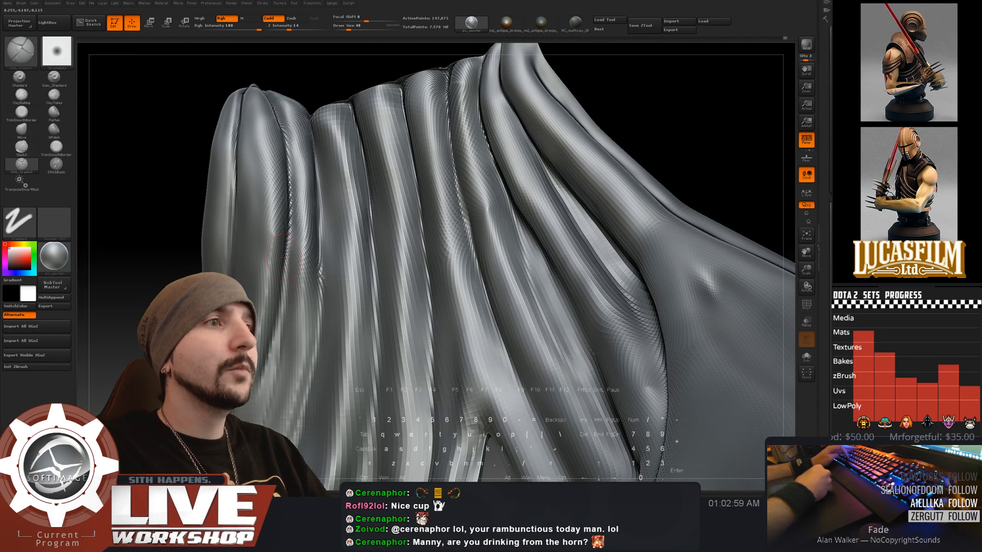
- Carve and smooth the creases in the middle folds of the cape's left panel
mouse_move(177, 268)
alt+mouse_down()
mouse_move(175, 206)
mouse_move(163, 288)
mouse_move(130, 214)
mouse_move(241, 177)
alt+mouse_up()
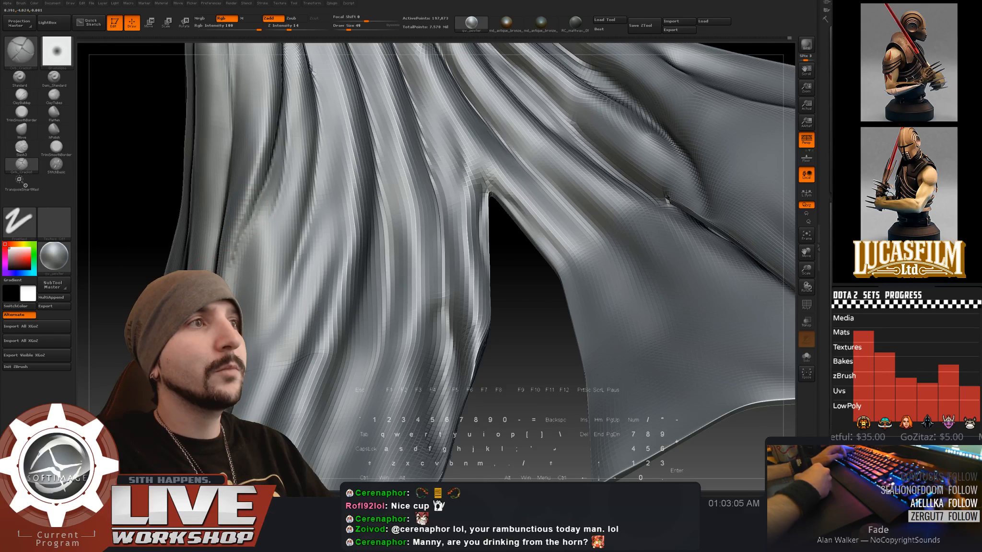
drag(149, 206, 192, 185)
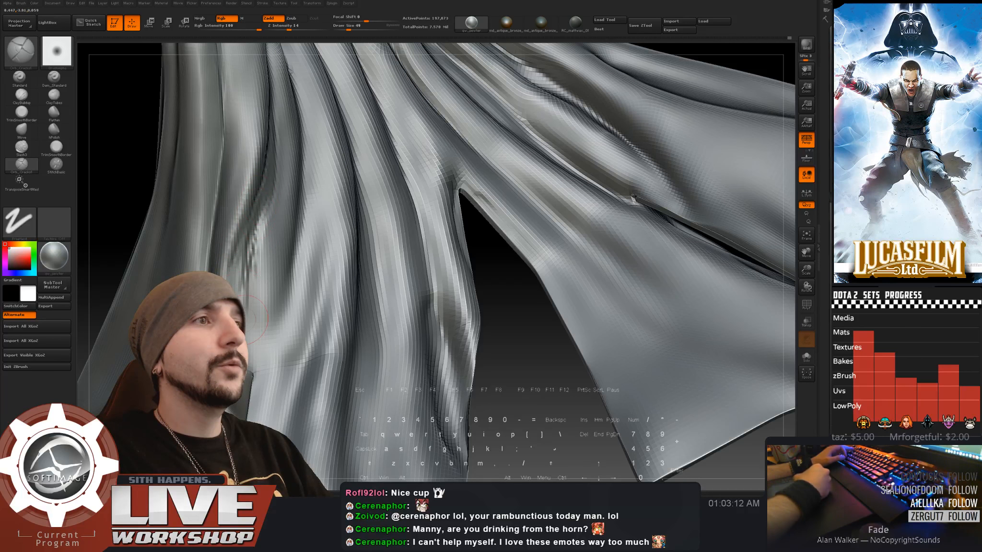
key(shift)
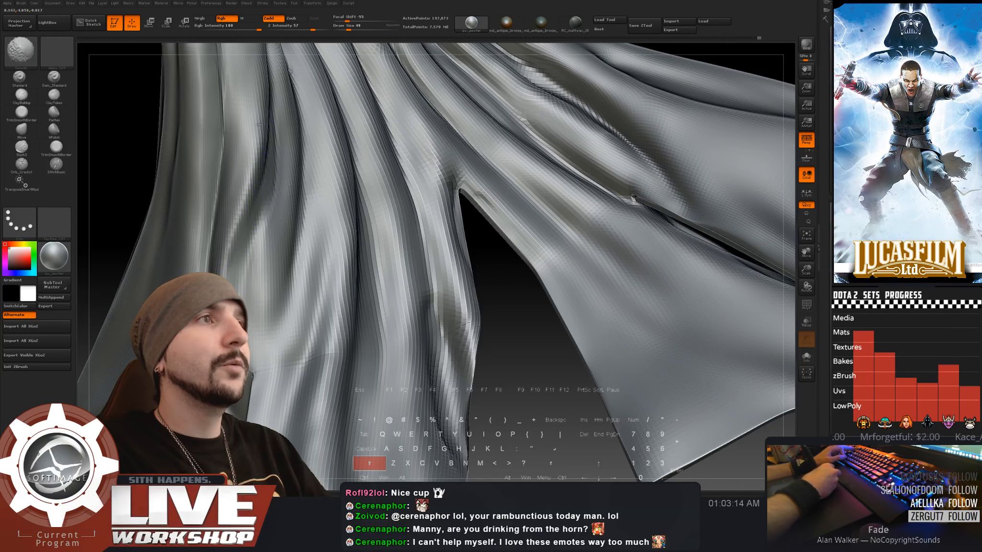
alt+drag(139, 192, 179, 122)
mouse_move(163, 169)
alt+mouse_down()
mouse_move(193, 221)
mouse_move(159, 237)
alt+mouse_up()
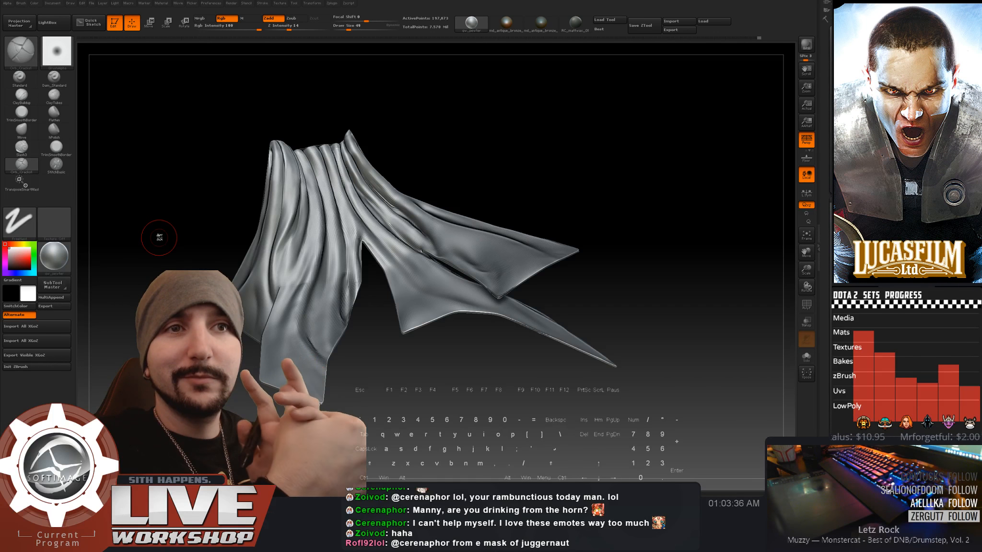
- Carve a curved crease along the outer fold of the left panel, level with the cape's split
alt+drag(639, 151, 647, 111)
drag(186, 206, 169, 188)
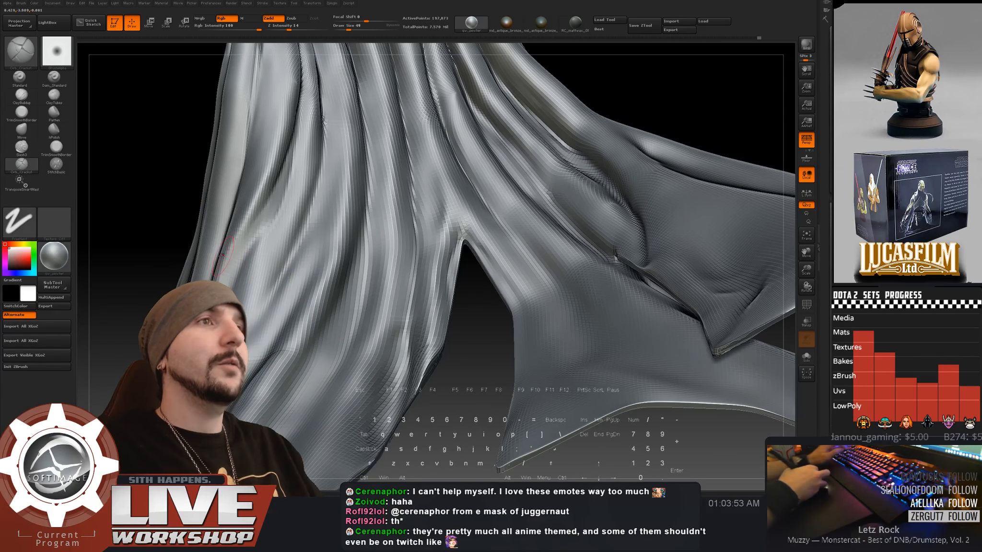
right_drag(221, 255, 259, 218)
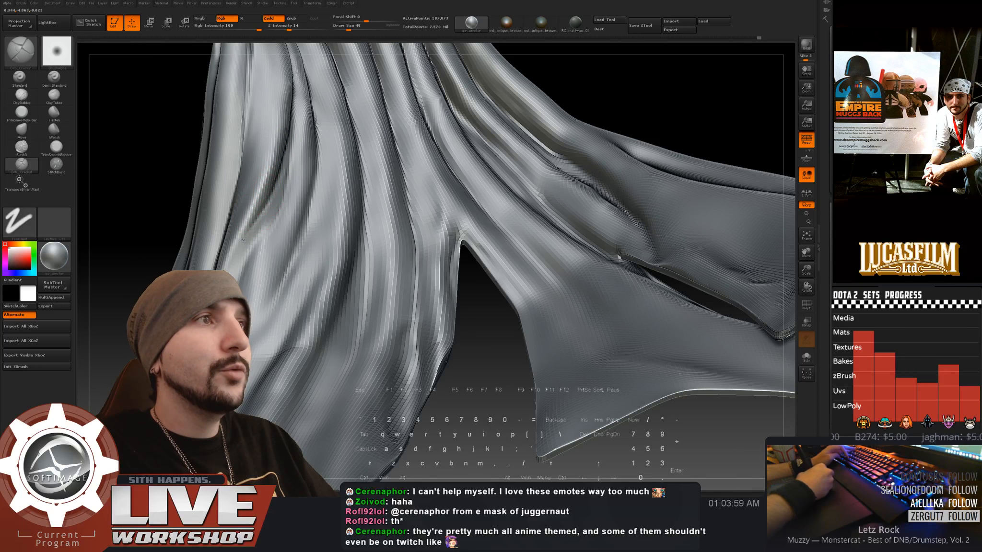
right_drag(229, 269, 231, 254)
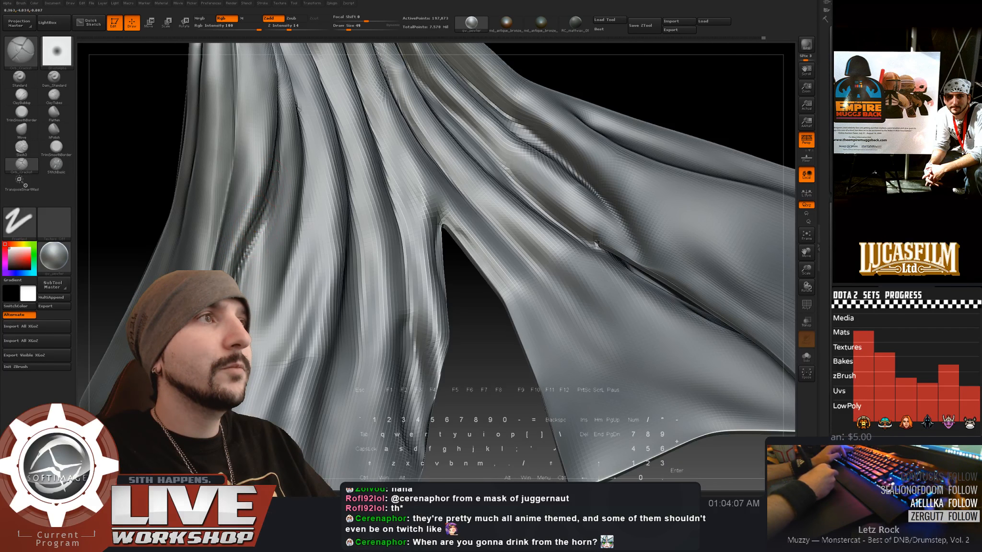
drag(149, 169, 120, 168)
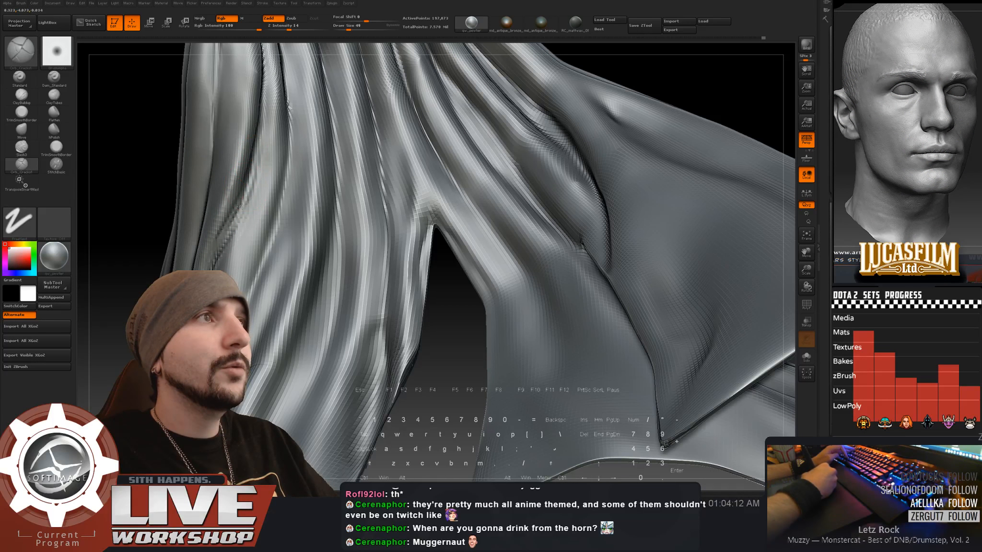
- Smooth the area around the curved crease on the left panel so it blends into the neighbouring folds
key(shift)
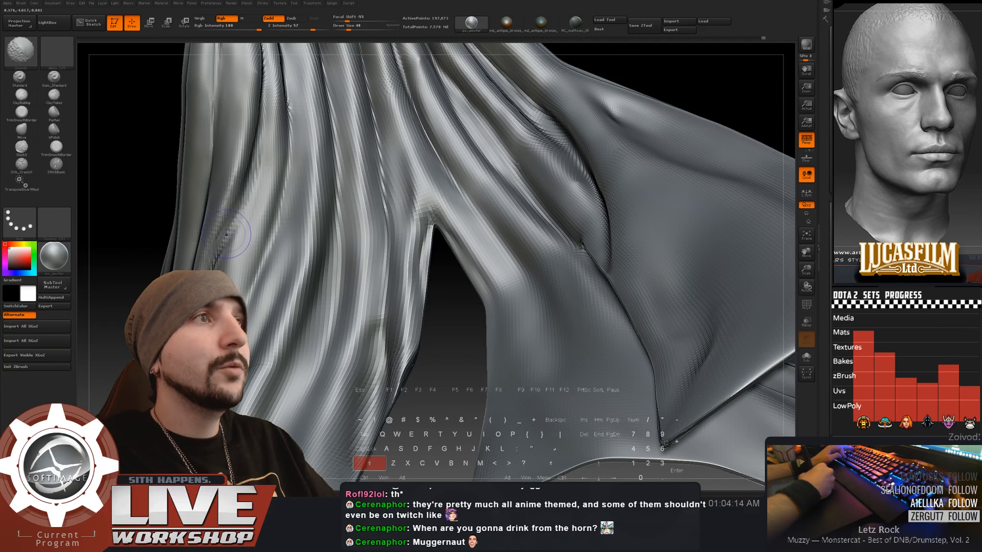
drag(127, 197, 161, 199)
key(shift)
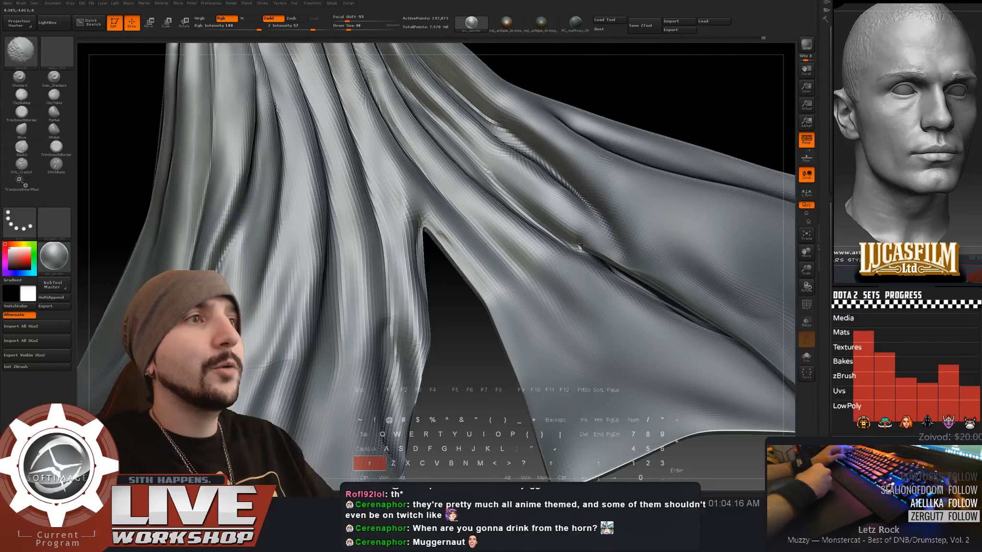
mouse_move(447, 300)
alt+mouse_down()
mouse_move(438, 278)
mouse_move(515, 199)
mouse_move(540, 219)
mouse_move(604, 197)
mouse_move(581, 160)
mouse_move(559, 278)
alt+mouse_up()
drag(398, 362, 428, 366)
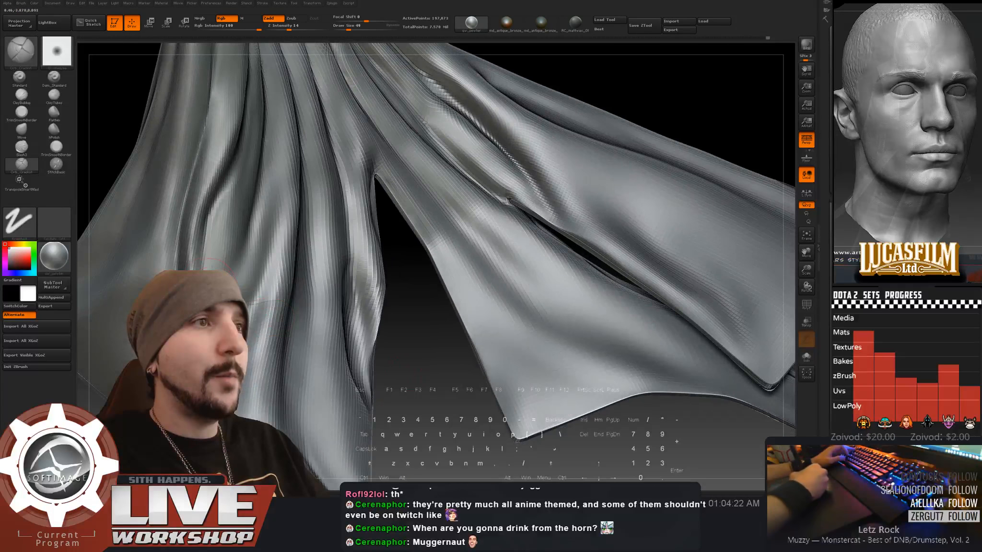
- Sharpen and soften the left panel's curved crease, adjusting the brush Draw Size to 41 and then 56
key(bracketleft)
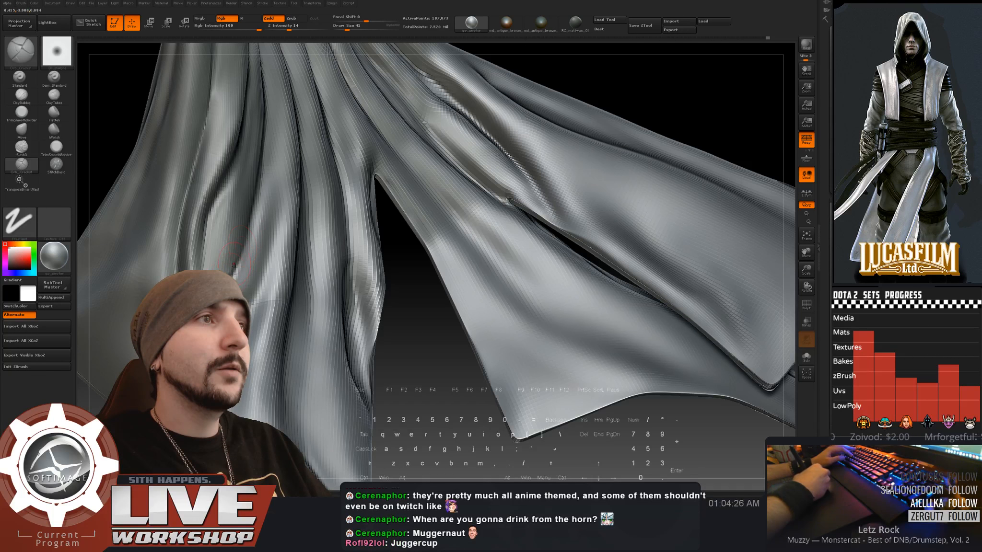
drag(422, 331, 394, 345)
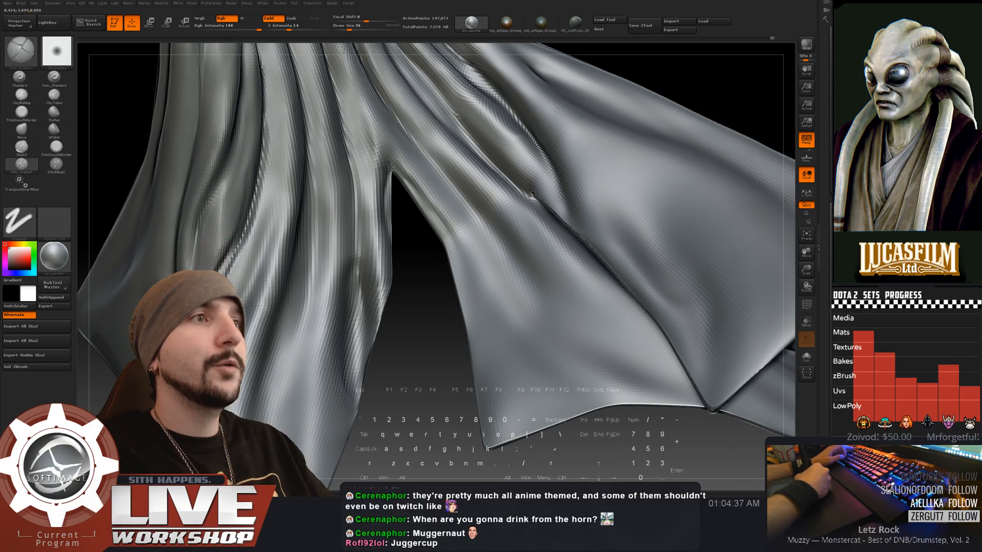
key(shift)
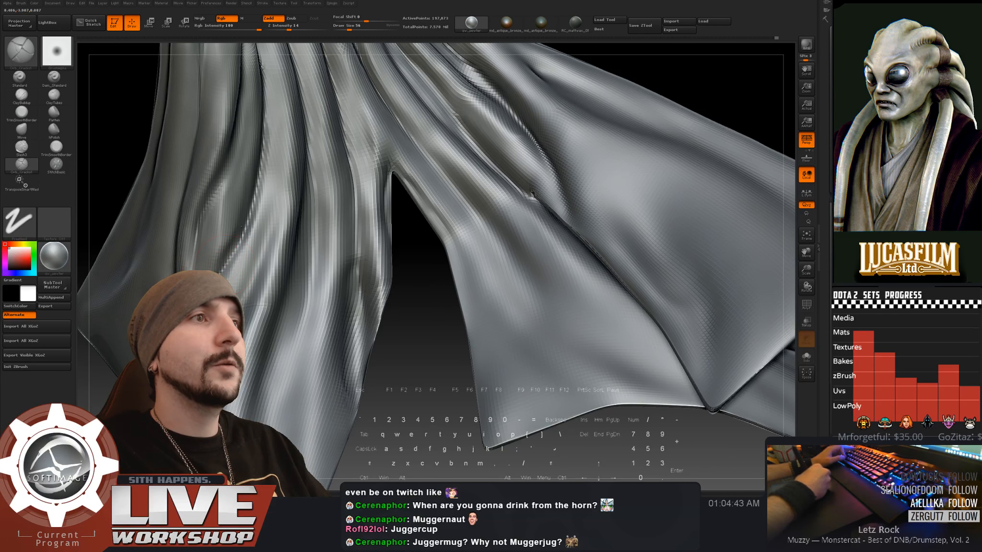
- Smooth the lower folds of the left panel around the curved crease and check the entire cape from a distance
alt+drag(398, 401, 487, 277)
key(f)
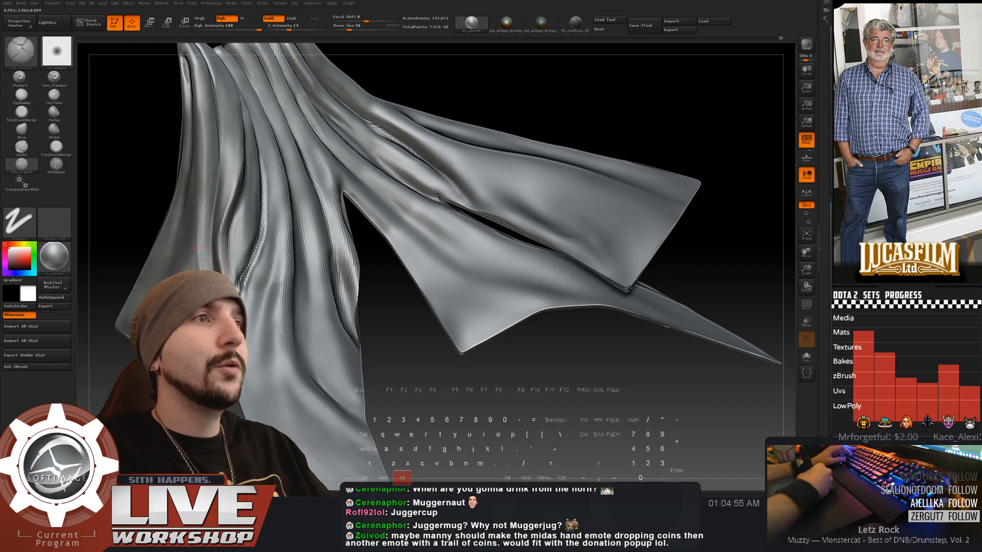
key(shift)
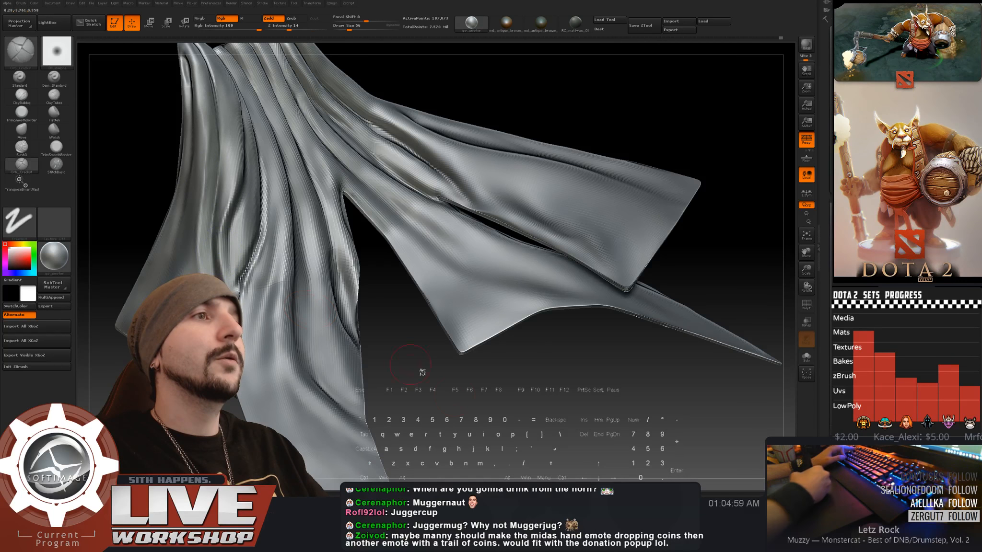
mouse_move(421, 373)
alt+mouse_down()
mouse_move(508, 175)
mouse_move(509, 242)
mouse_move(531, 253)
mouse_move(545, 228)
mouse_move(523, 257)
mouse_move(488, 268)
alt+mouse_up()
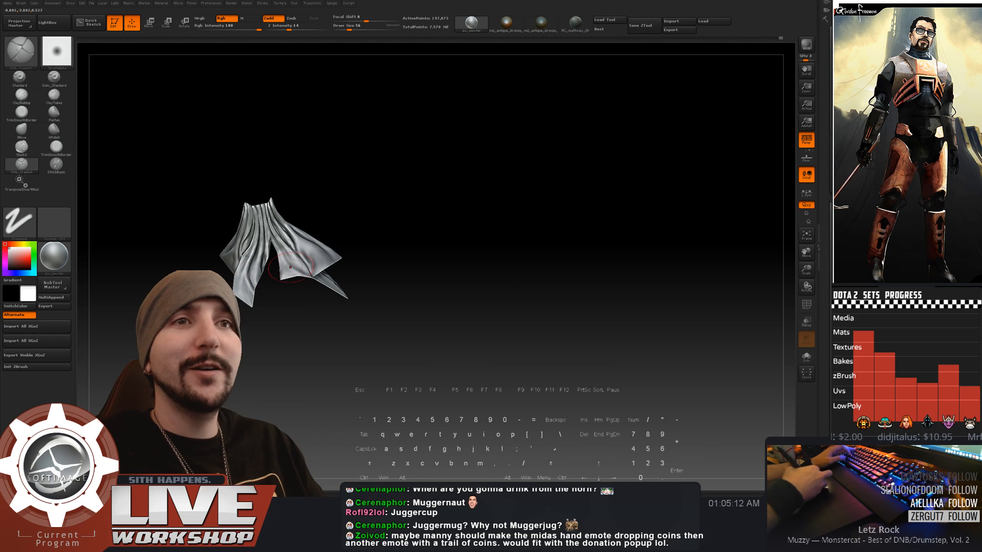
- Deepen the creases between the narrow folds of the left panel, beside the top of the cape's split
alt+drag(450, 183, 638, 156)
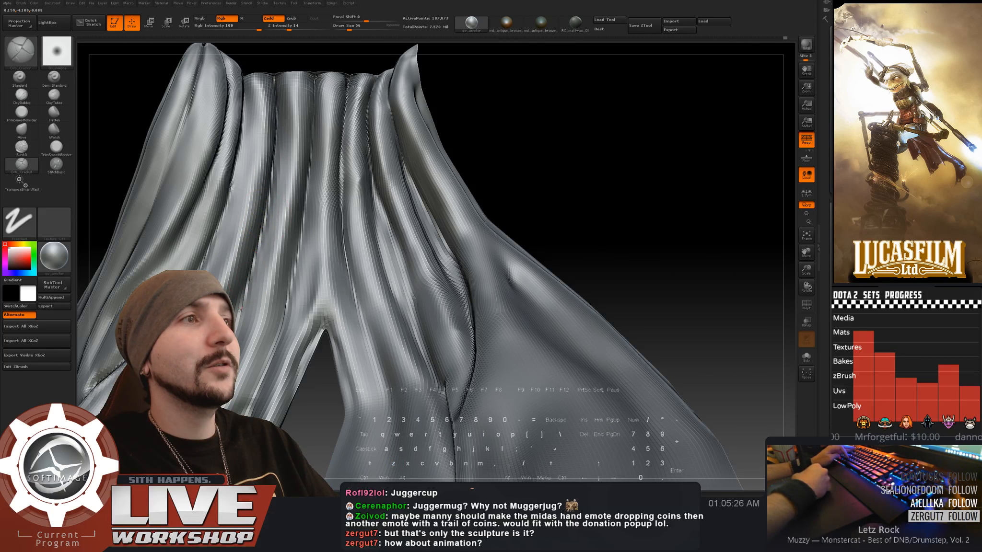
alt+drag(596, 165, 644, 107)
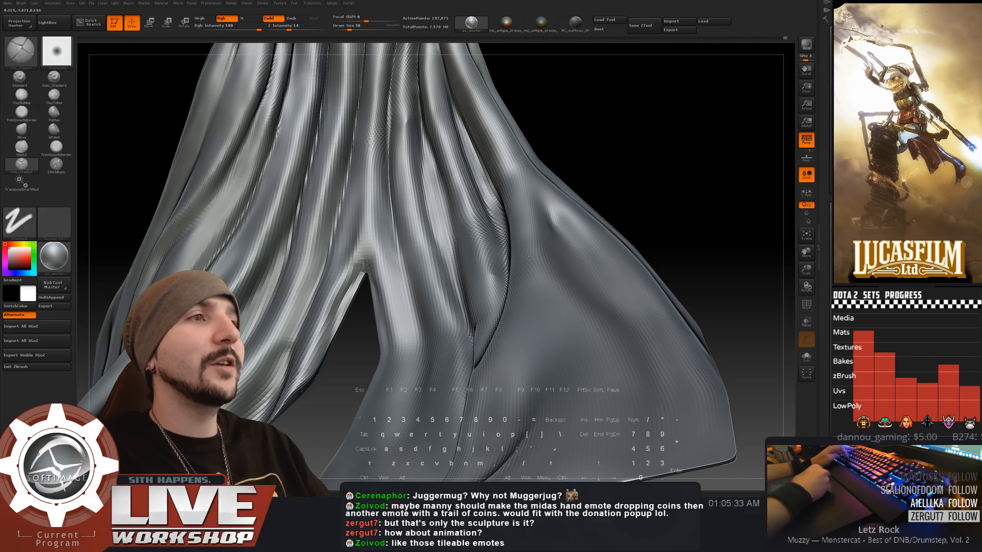
mouse_move(625, 128)
alt+mouse_down()
mouse_move(640, 166)
mouse_move(686, 116)
mouse_move(629, 148)
alt+mouse_up()
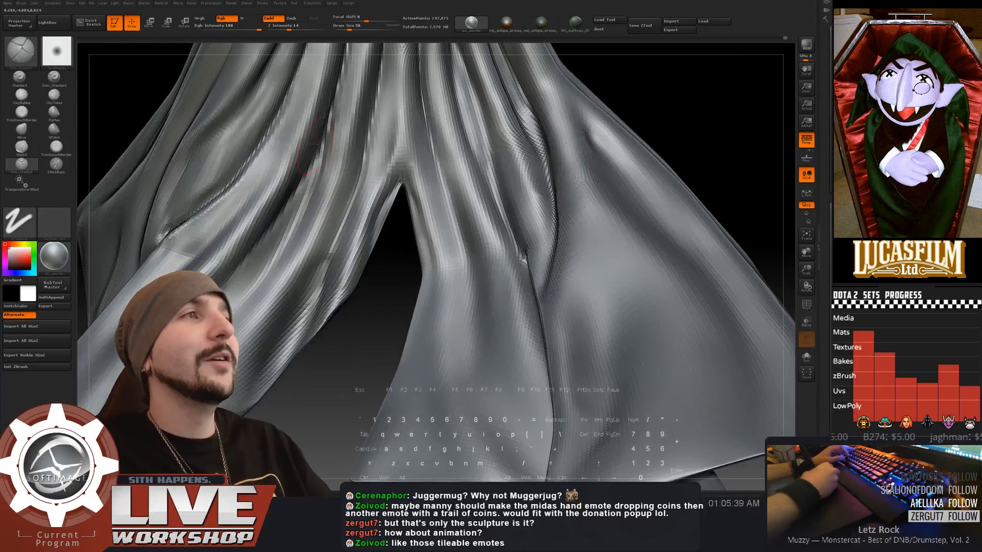
mouse_move(674, 100)
mouse_down()
mouse_move(696, 82)
mouse_move(659, 90)
mouse_up()
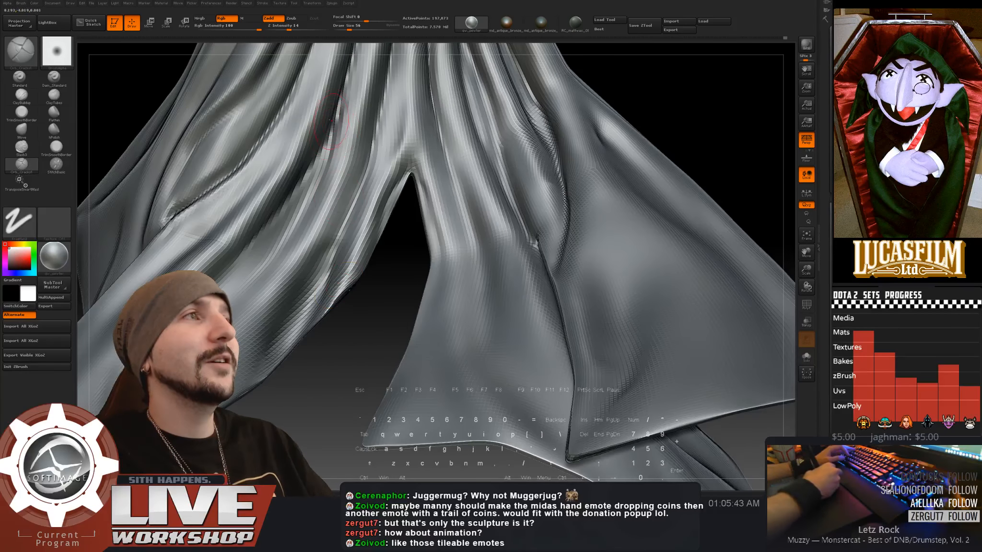
drag(300, 386, 316, 400)
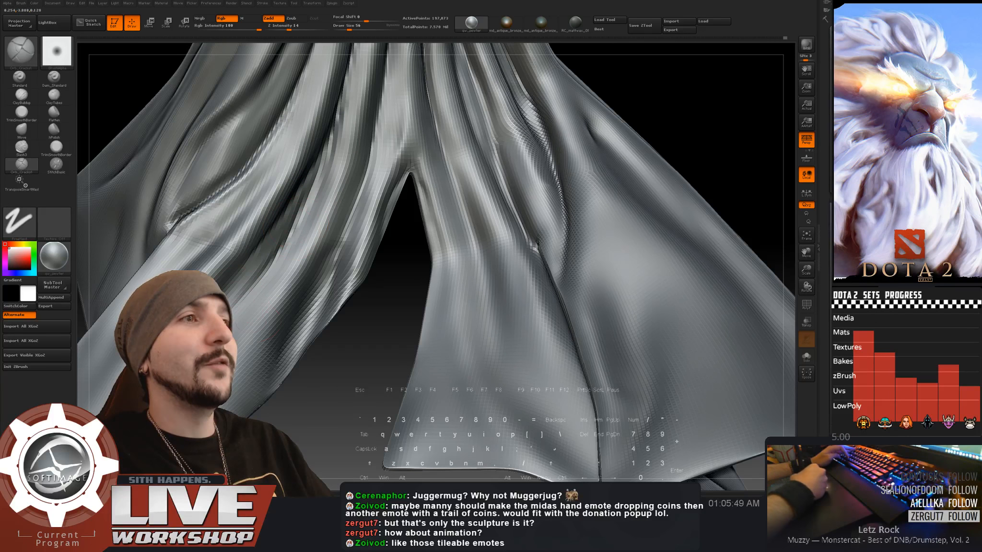
drag(328, 385, 299, 383)
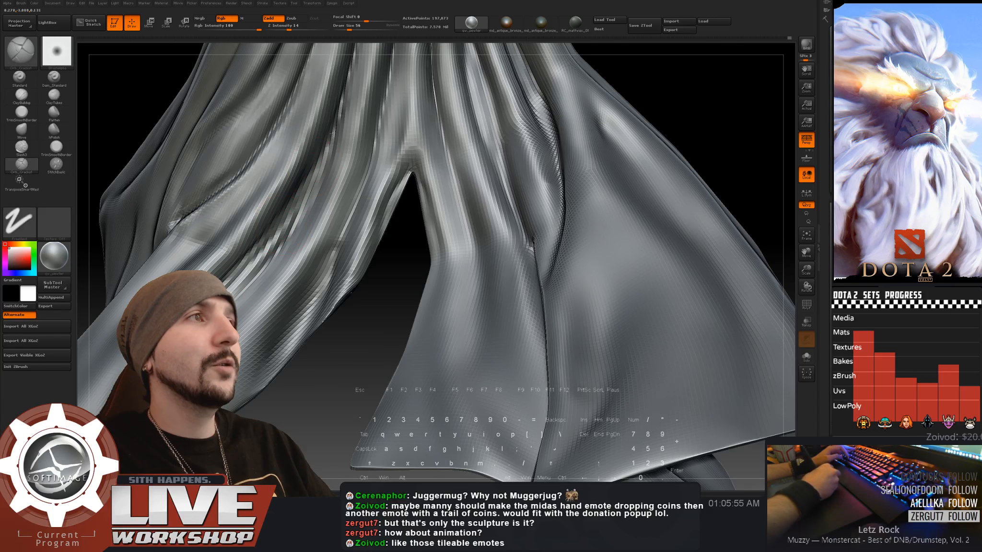
- Carve and smooth the diagonal folds running down the left panel along the edge of the split
drag(331, 337, 272, 245)
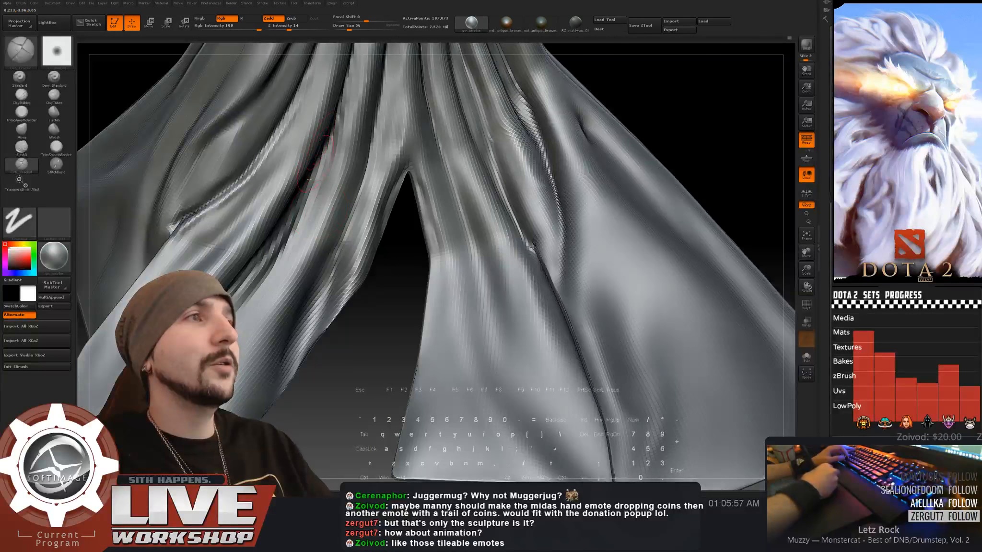
drag(347, 375, 307, 370)
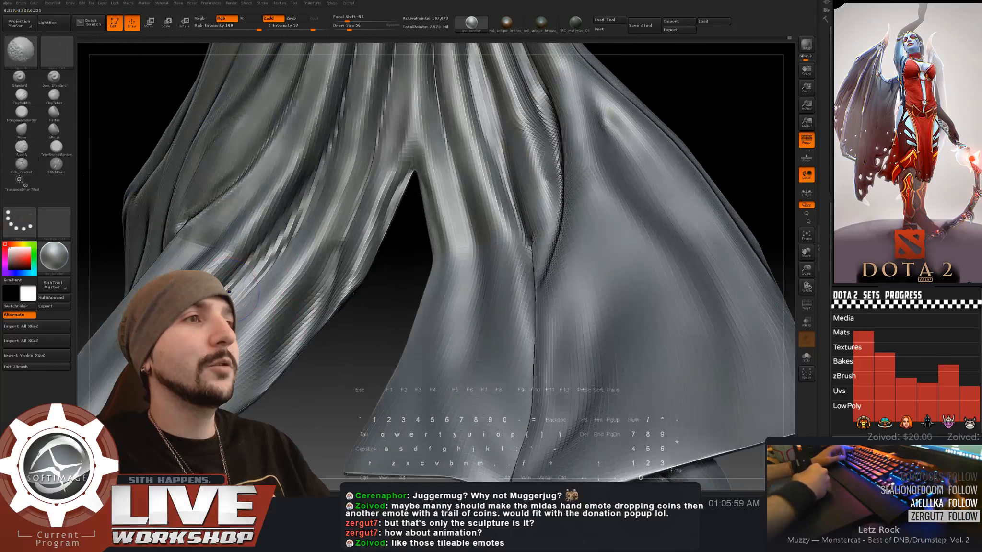
shift+drag(282, 243, 305, 193)
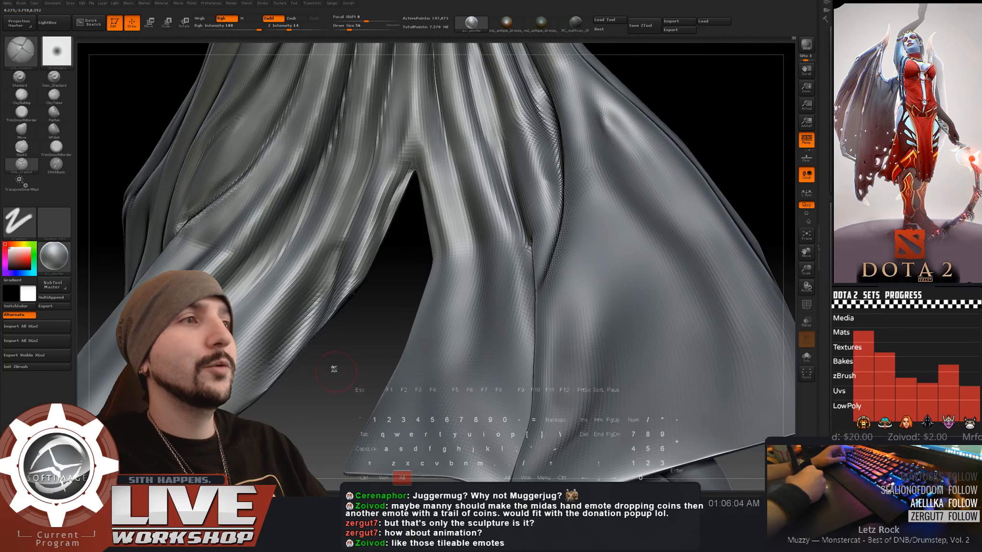
drag(334, 368, 310, 217)
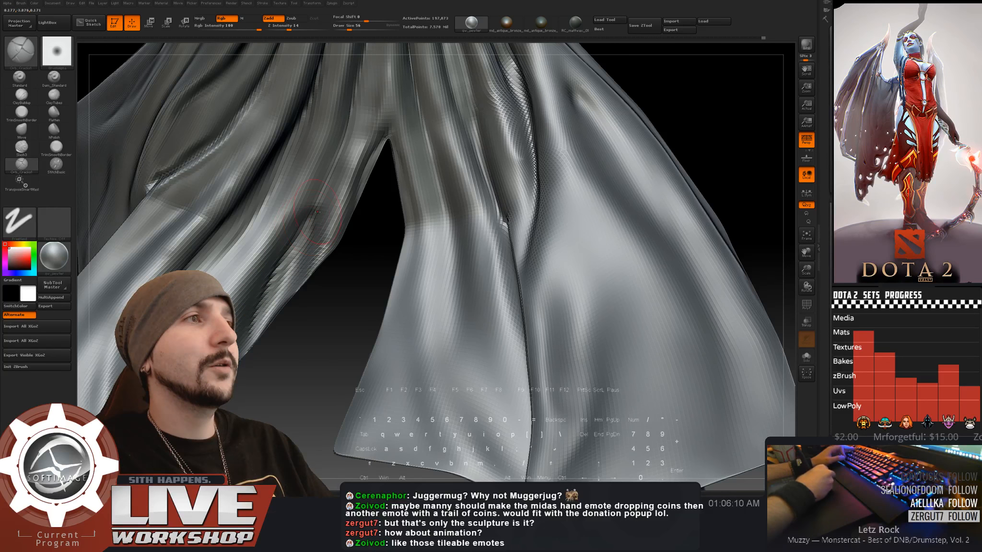
key(shift)
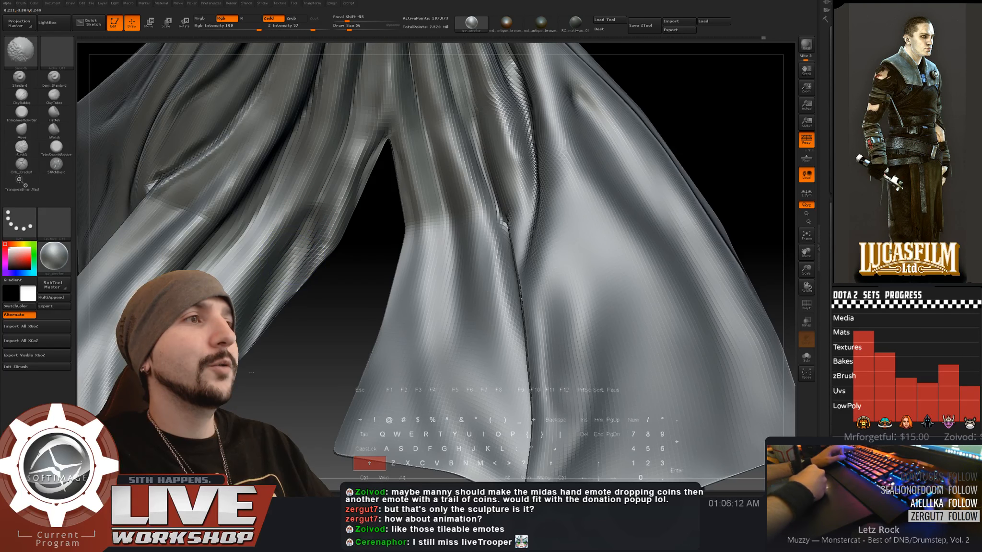
- Sharpen the long vertical creases directly above the split and smooth them into the surrounding cloth
alt+drag(252, 372, 488, 390)
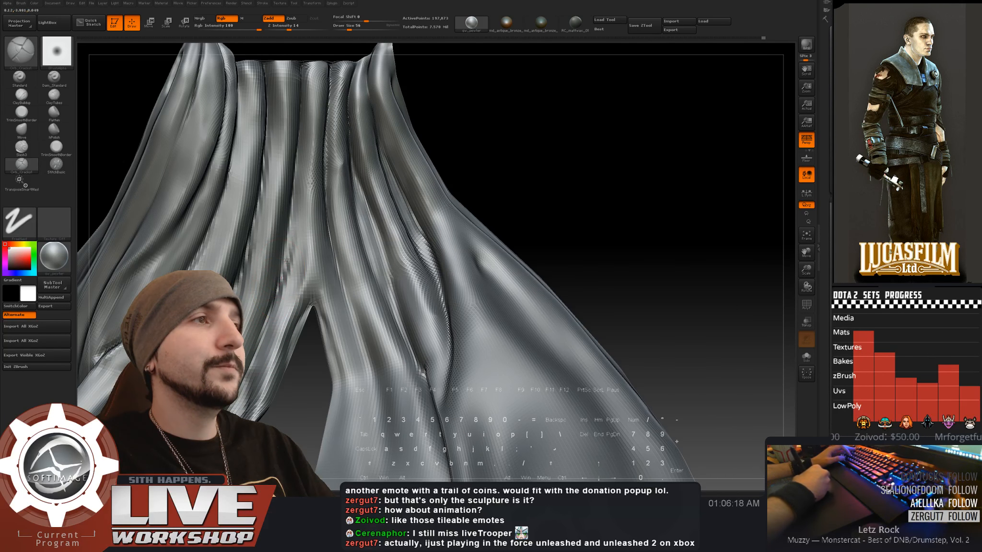
drag(299, 128, 279, 289)
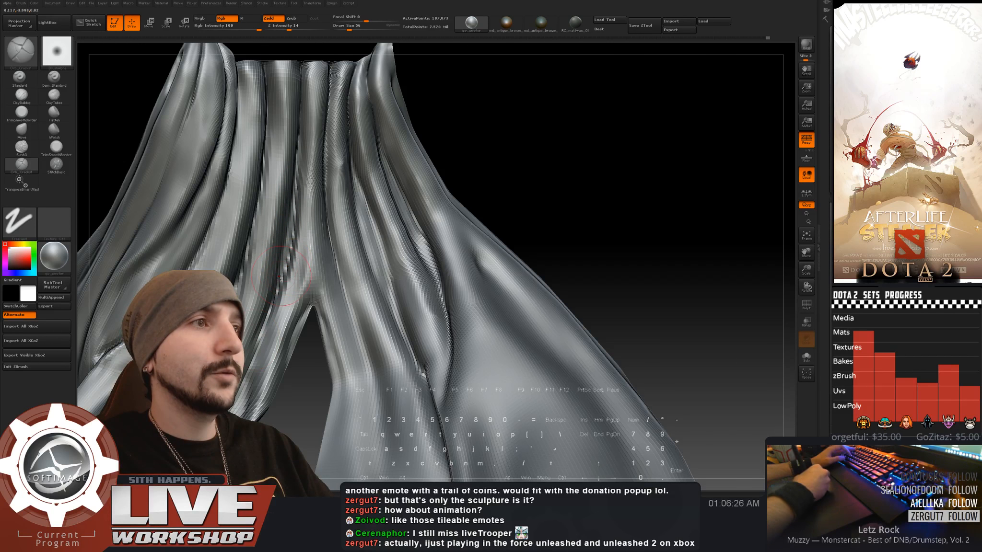
mouse_move(480, 298)
alt+mouse_down()
mouse_move(373, 186)
mouse_move(488, 235)
mouse_move(499, 345)
alt+mouse_up()
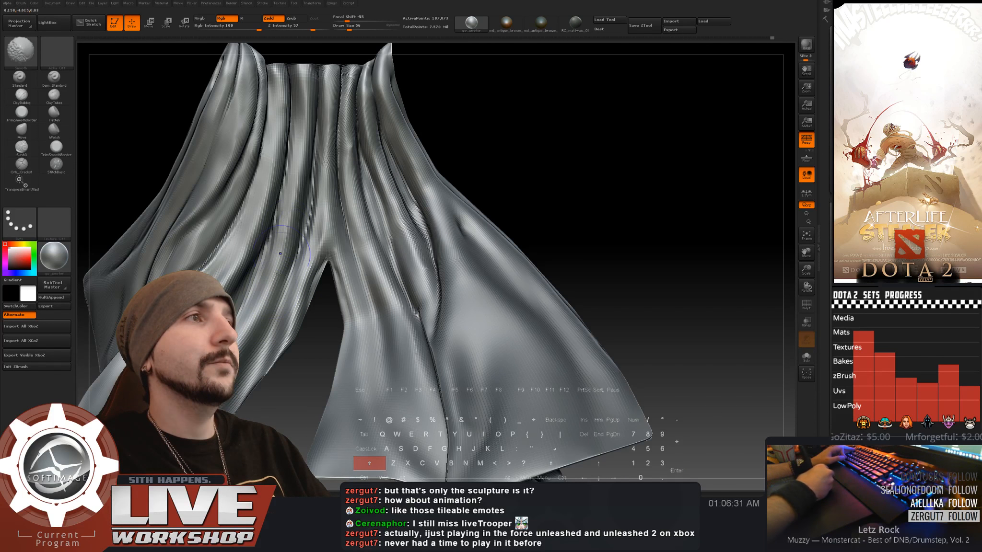
drag(349, 237, 345, 230)
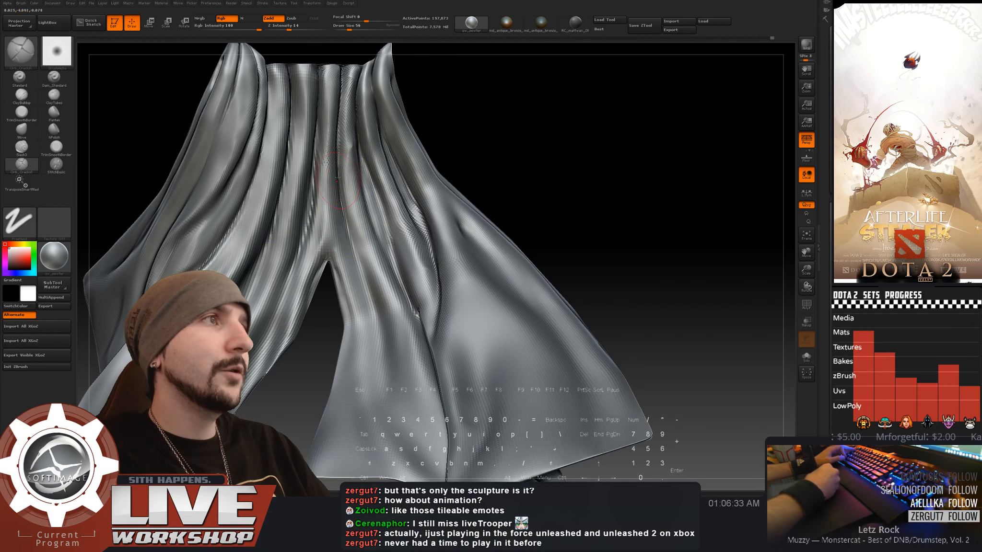
drag(365, 276, 346, 222)
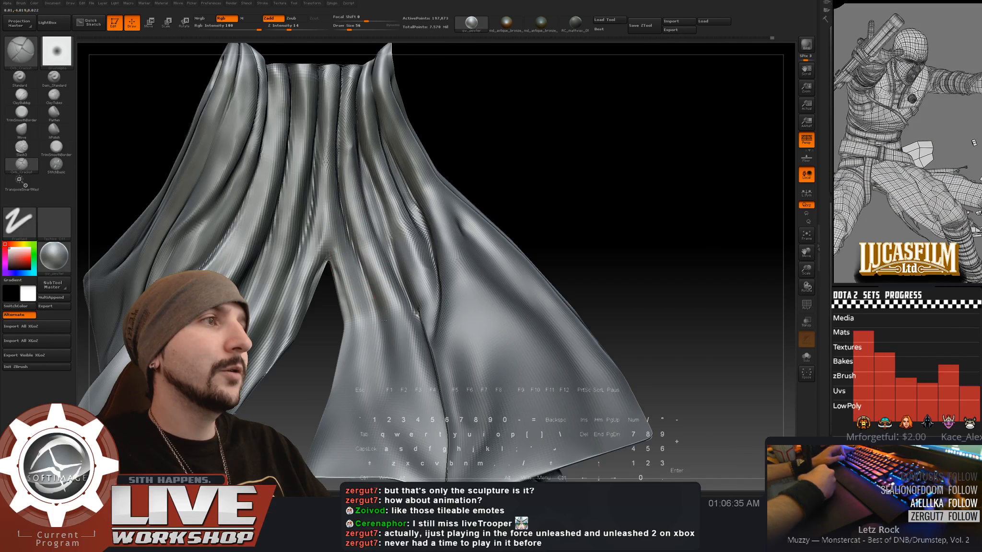
key(shift)
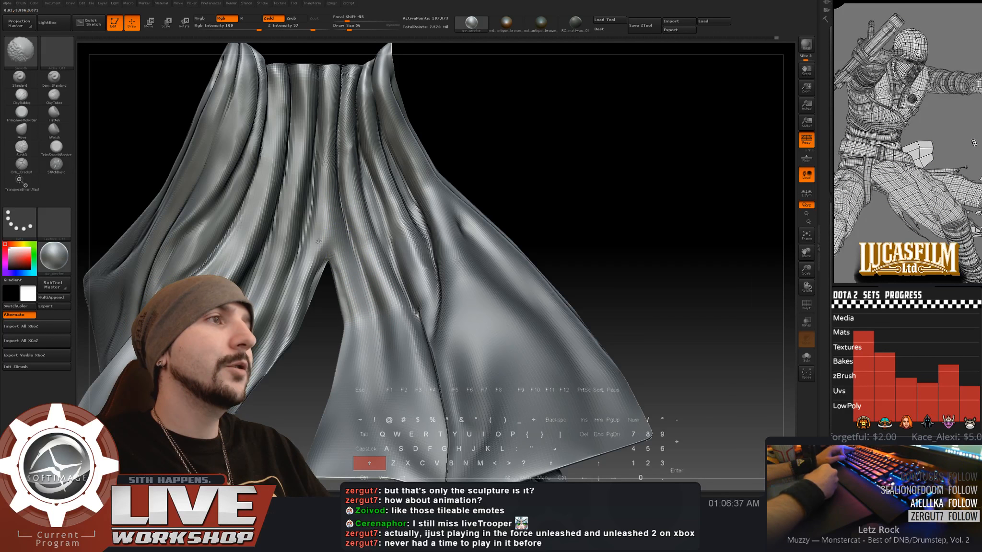
- Carve and smooth the folds of the right panel between the split and the large outer flap
drag(532, 147, 414, 172)
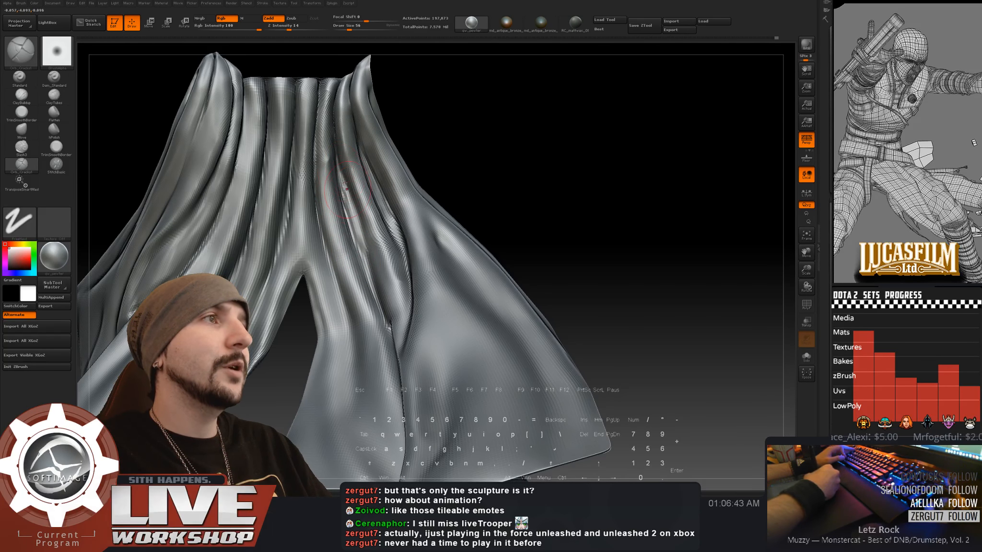
drag(461, 150, 346, 191)
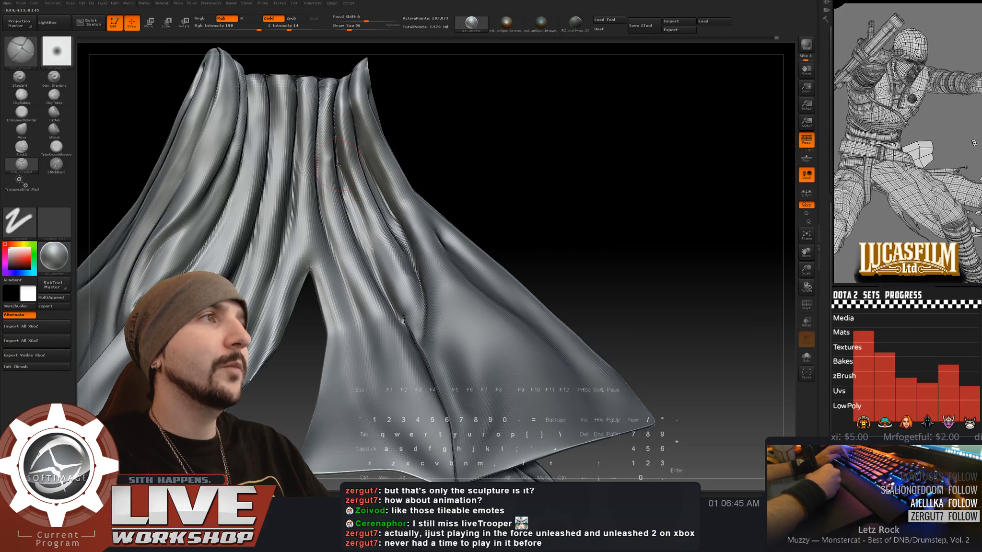
key(shift)
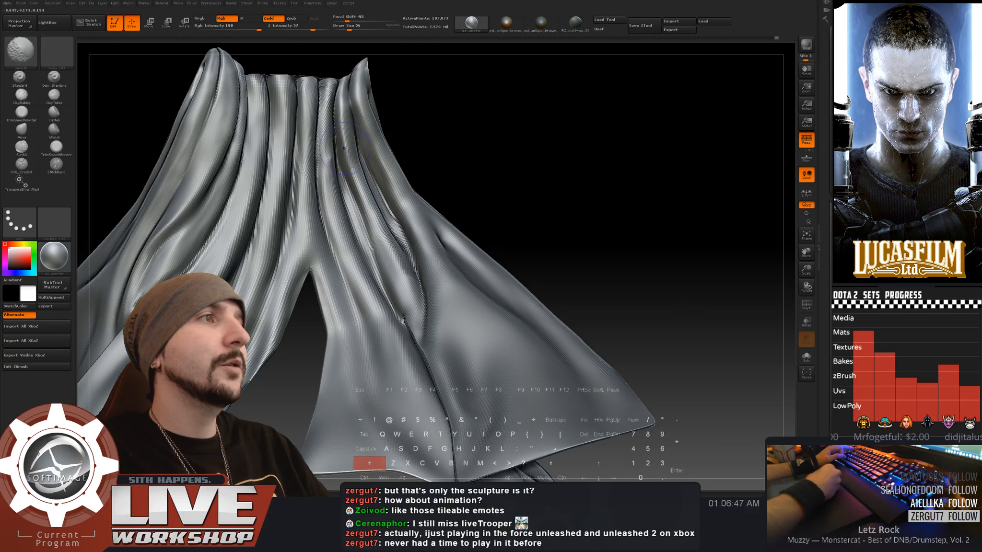
mouse_move(537, 156)
mouse_down()
mouse_move(479, 161)
mouse_move(564, 171)
mouse_up()
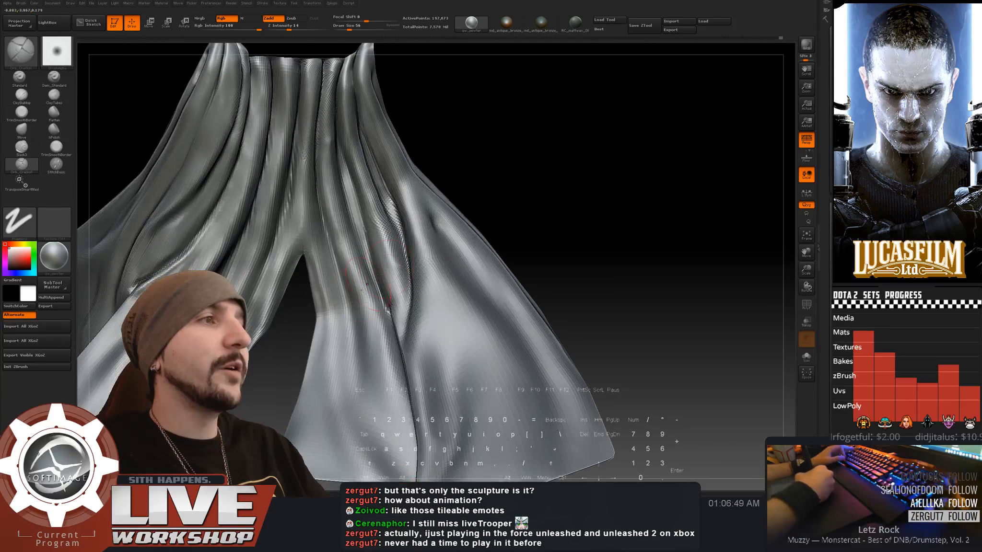
key(shift)
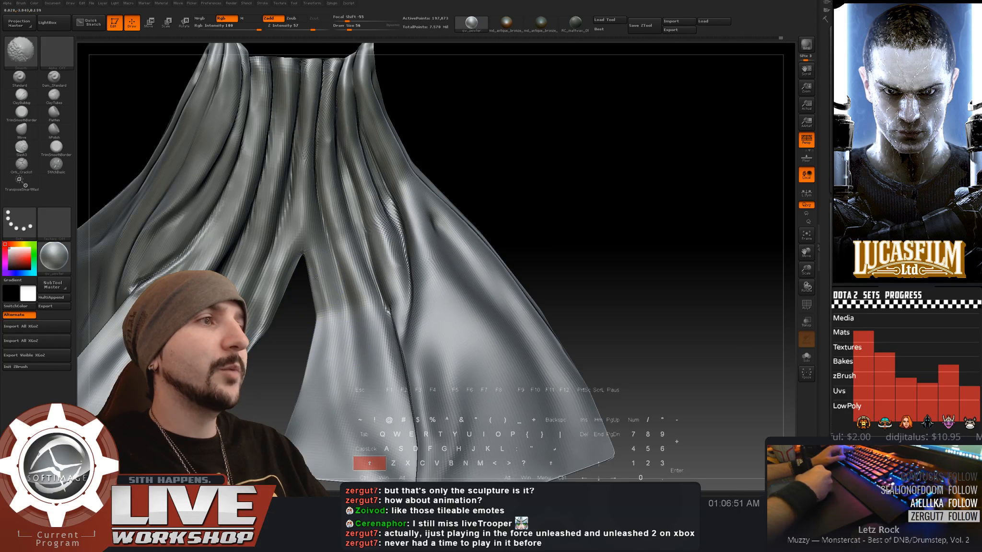
mouse_move(523, 166)
mouse_down()
mouse_move(551, 159)
mouse_move(539, 160)
mouse_up()
key(shift)
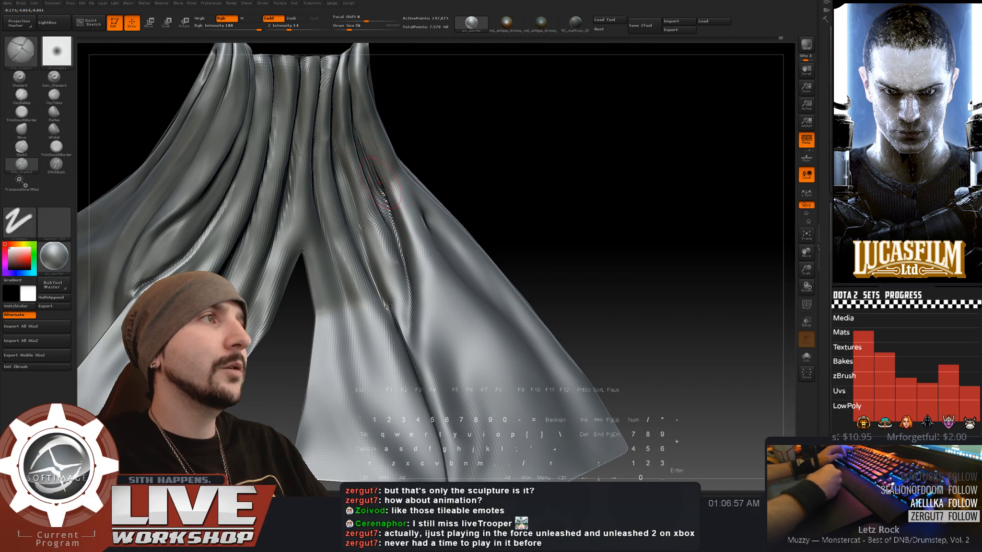
- Deepen the crease beneath the right shoulder fold and soften its lower end above the outer flap
mouse_move(413, 89)
mouse_down()
mouse_move(430, 84)
mouse_move(502, 142)
mouse_move(494, 145)
mouse_up()
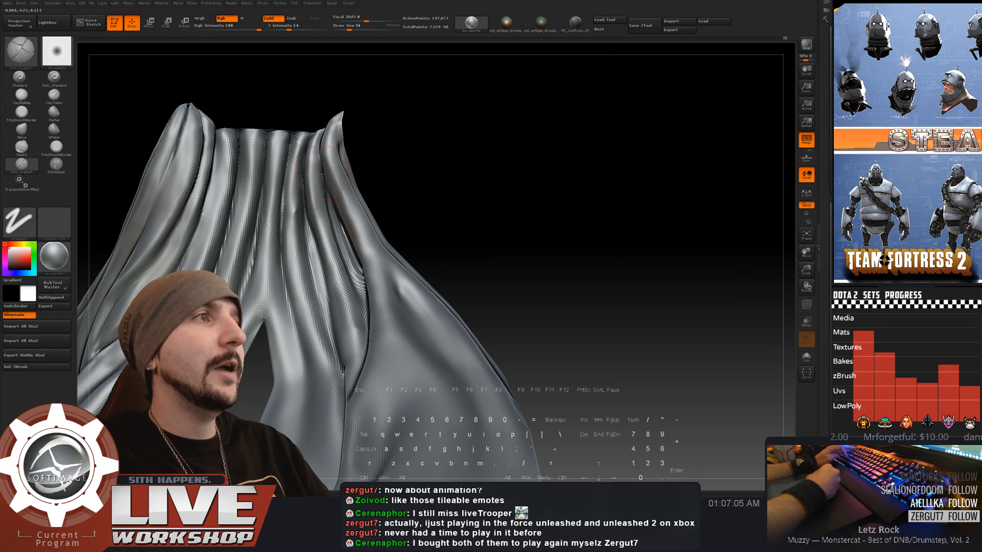
alt+drag(482, 160, 426, 181)
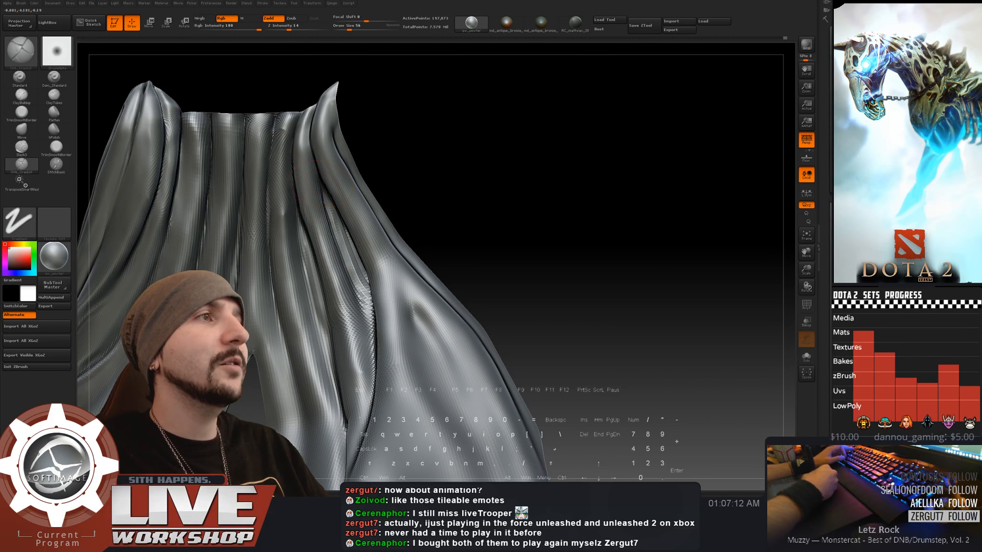
key(shift)
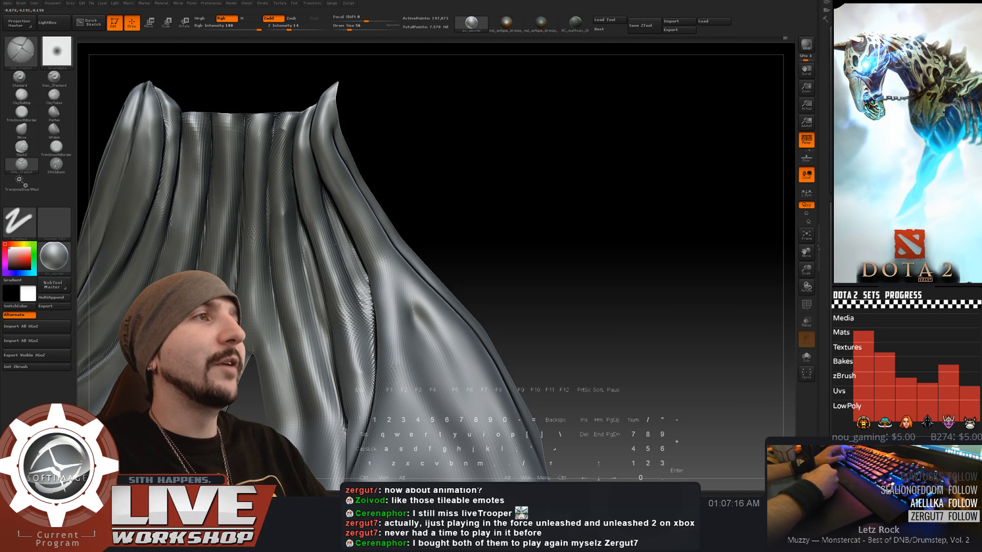
key(shift)
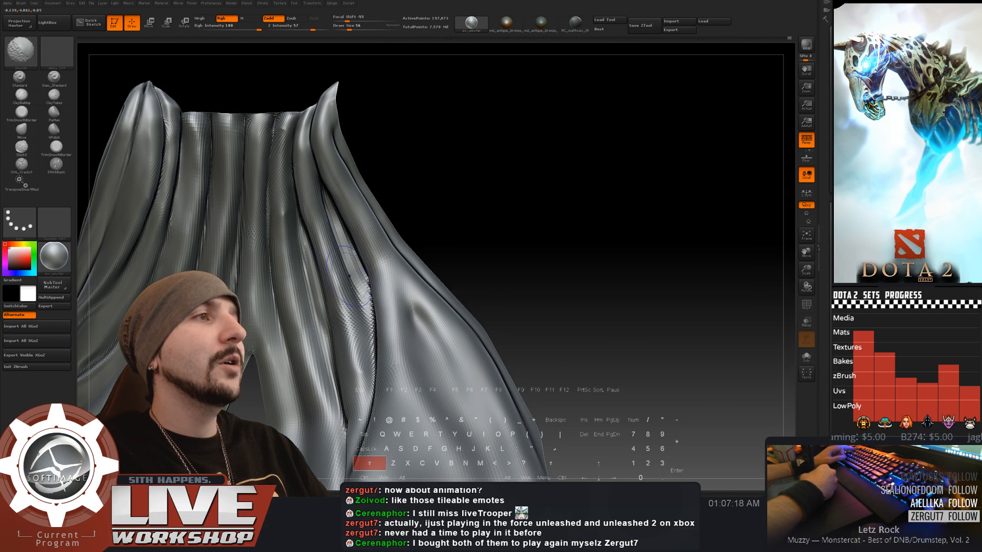
- Enlarge the brush and rework the central folds from the neckline to the split, undoing the unwanted strokes
alt+drag(485, 175, 579, 169)
mouse_move(528, 142)
mouse_down()
mouse_move(530, 134)
mouse_move(520, 150)
mouse_up()
key(s)
click(360, 241)
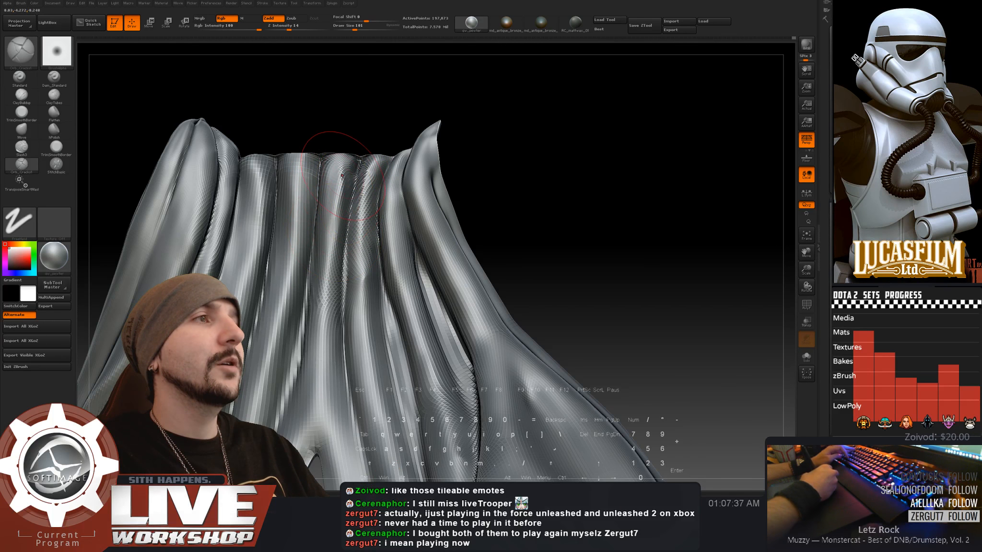
key(ctrl+z)
alt+drag(340, 195, 325, 279)
key(ctrl+z)
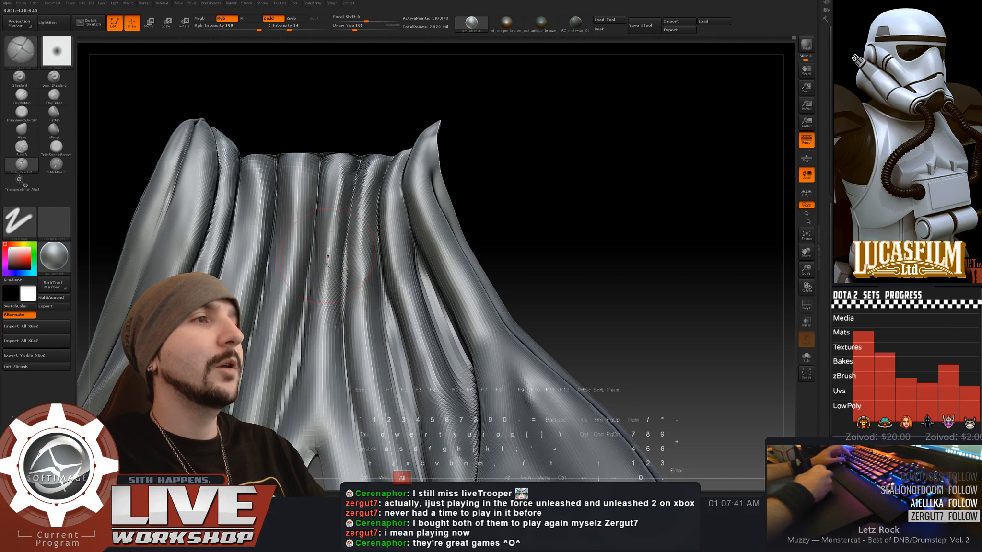
alt+drag(339, 216, 326, 426)
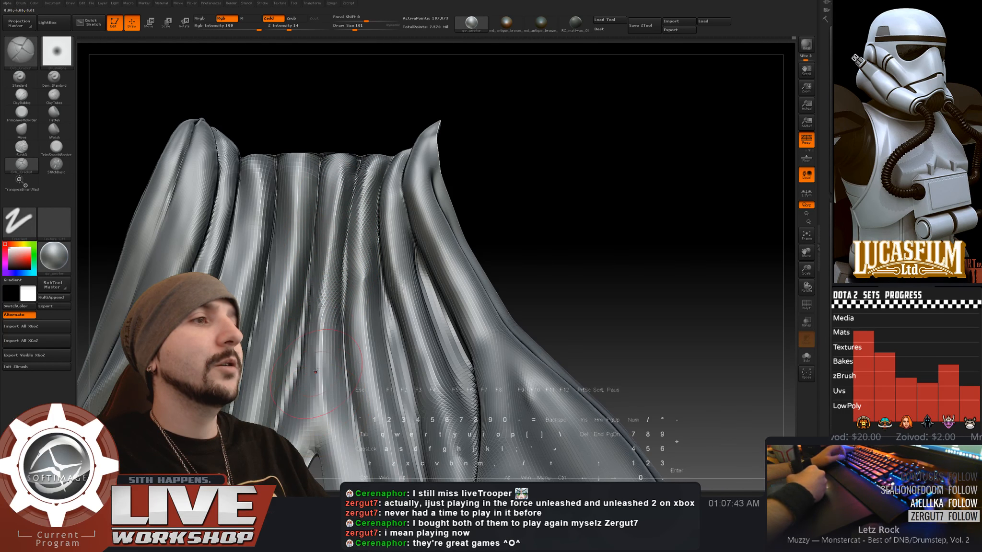
key(shift)
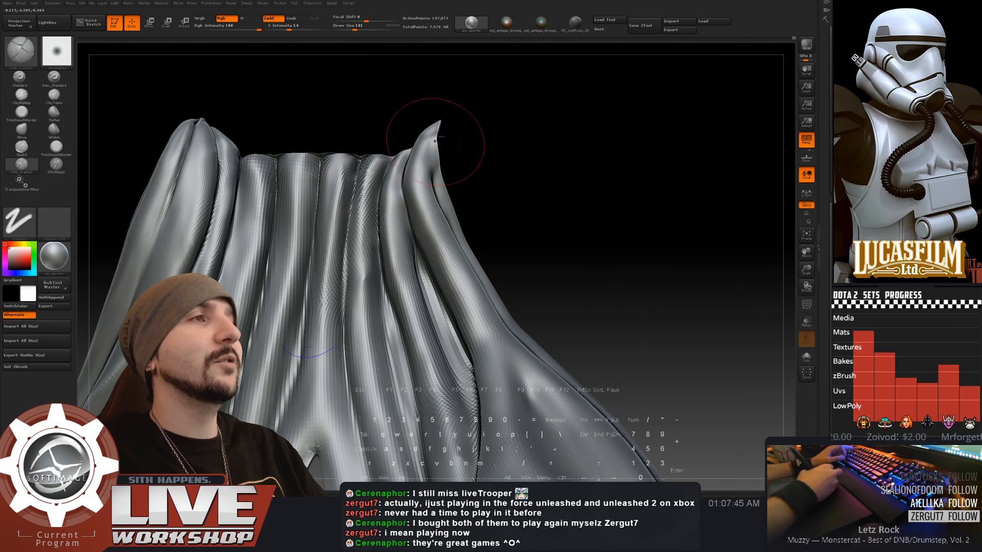
- Carve the creases at the peak of the left shoulder fold, reducing the brush Draw Size to 94 and then 41
mouse_move(565, 161)
alt+mouse_down()
mouse_move(615, 170)
mouse_move(379, 125)
alt+mouse_up()
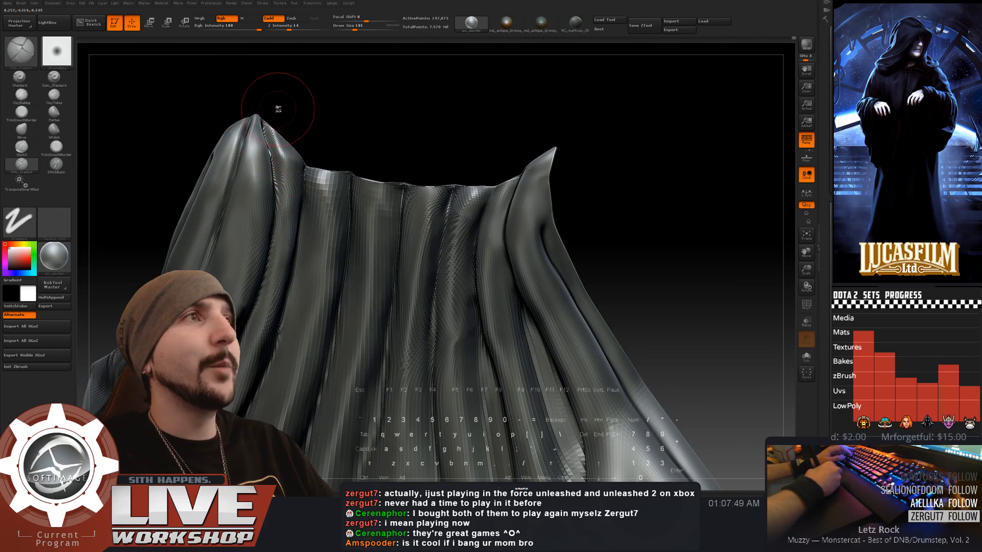
drag(278, 109, 259, 127)
key(s)
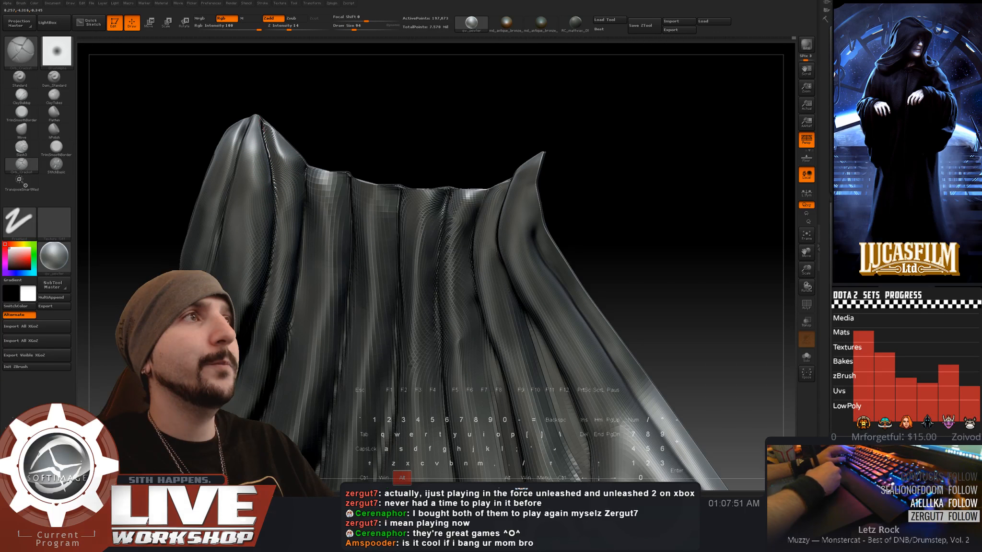
alt+drag(246, 53, 265, 113)
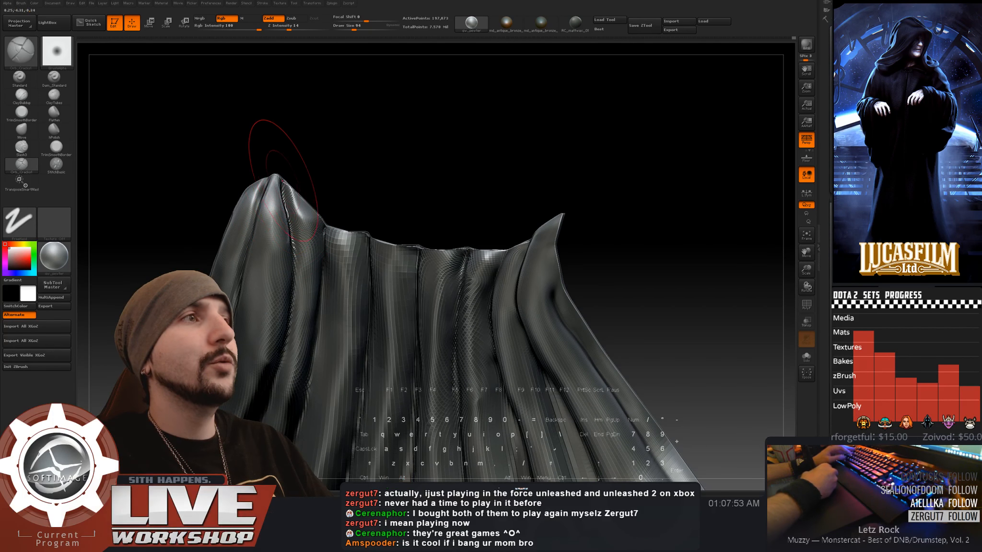
mouse_move(318, 173)
mouse_down()
mouse_move(248, 191)
mouse_move(318, 162)
mouse_move(355, 119)
mouse_move(357, 149)
mouse_up()
key(s)
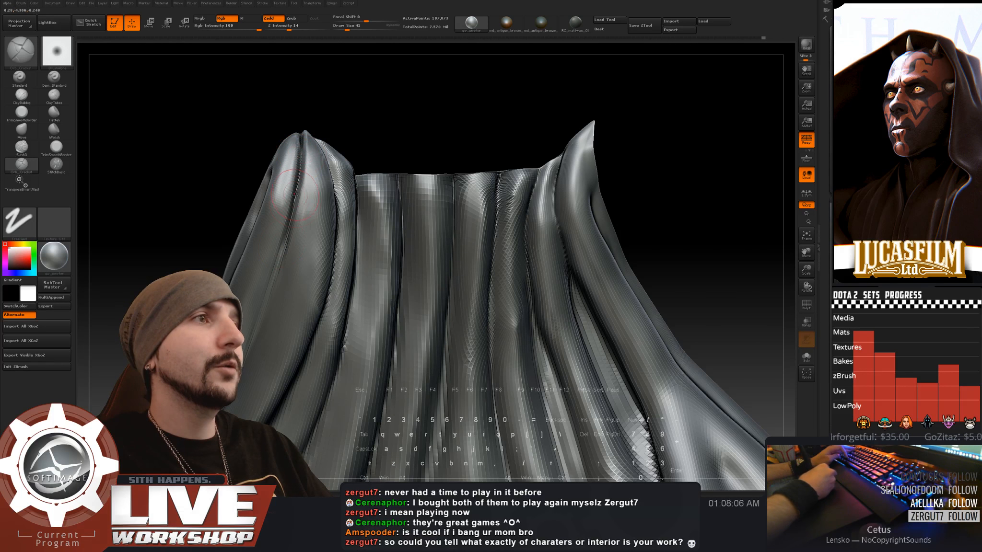
- Smooth the creases of the left shoulder fold and bring the full mounted model back into display
key(shift)
key(shift)
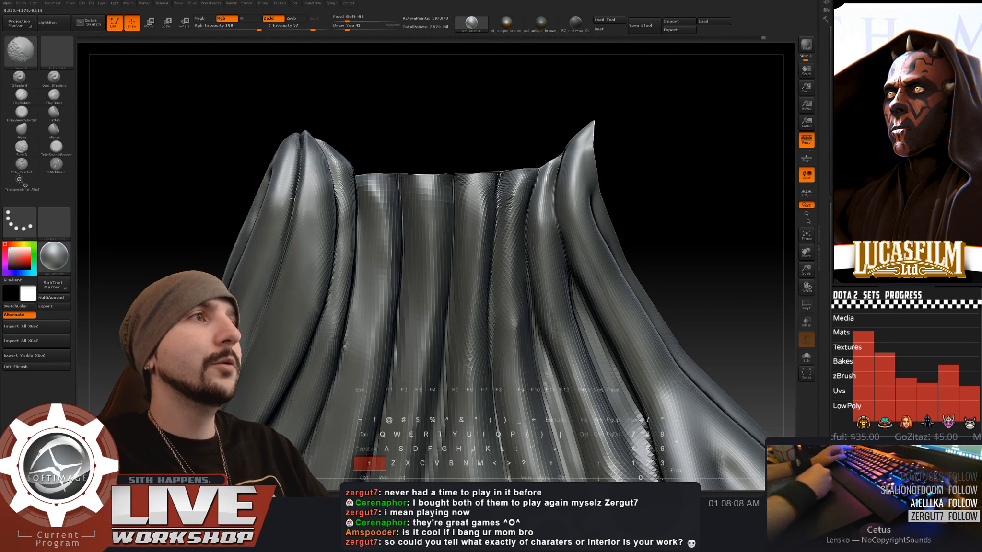
mouse_move(479, 137)
mouse_down()
mouse_move(610, 191)
mouse_move(601, 178)
mouse_move(603, 221)
mouse_move(618, 252)
mouse_move(706, 239)
mouse_move(715, 256)
mouse_up()
click(825, 246)
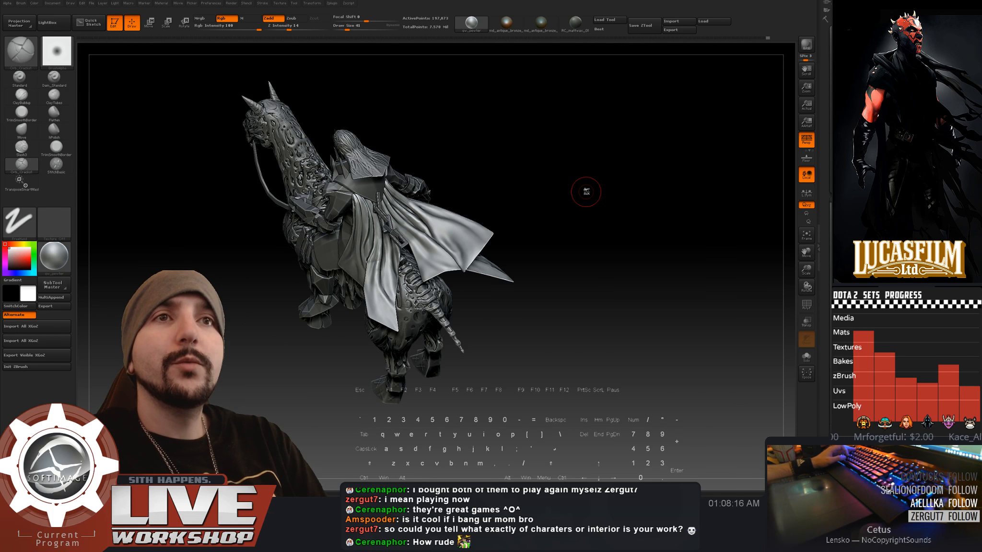
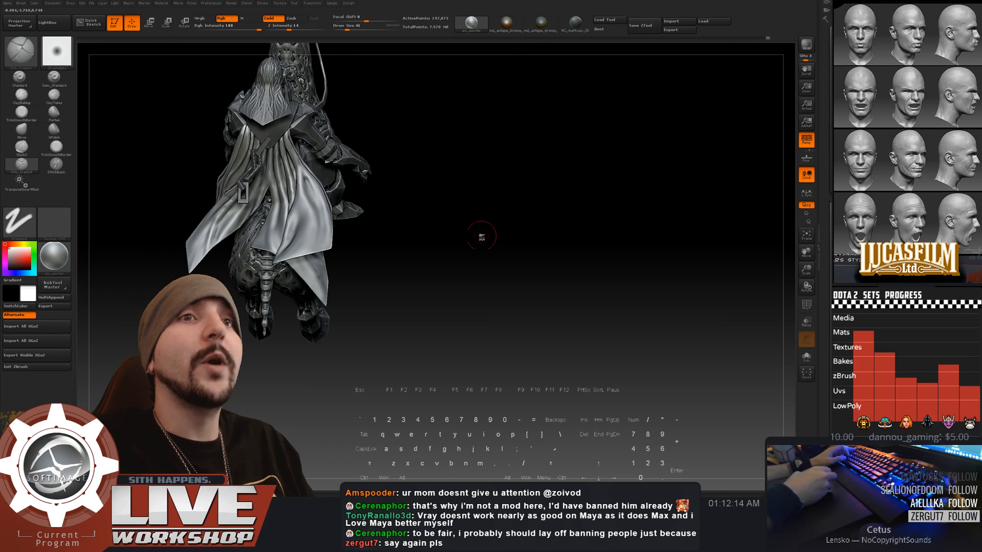
- Examine the cape on the full mounted model from behind and from the side, and isolate the cape
alt+drag(520, 252, 527, 306)
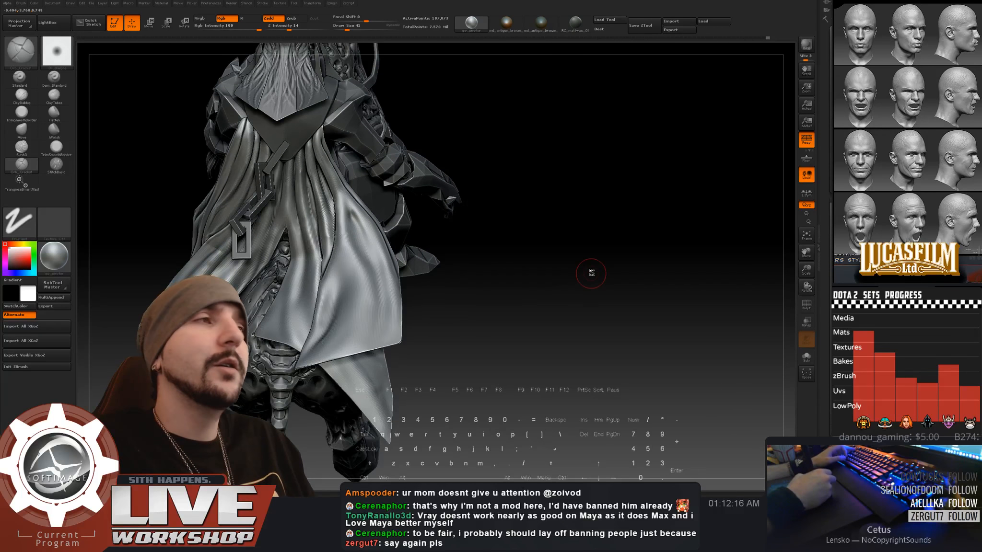
mouse_move(591, 272)
alt+mouse_down()
mouse_move(593, 302)
mouse_move(588, 266)
mouse_move(638, 259)
alt+mouse_up()
alt+drag(638, 269, 638, 235)
mouse_move(623, 230)
mouse_down()
mouse_move(677, 222)
mouse_move(662, 222)
mouse_up()
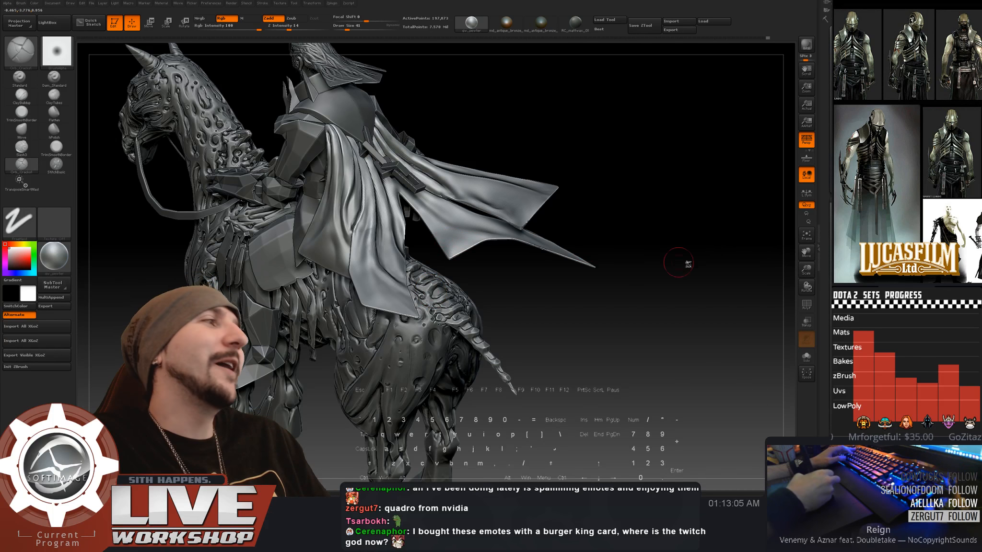
drag(622, 307, 695, 260)
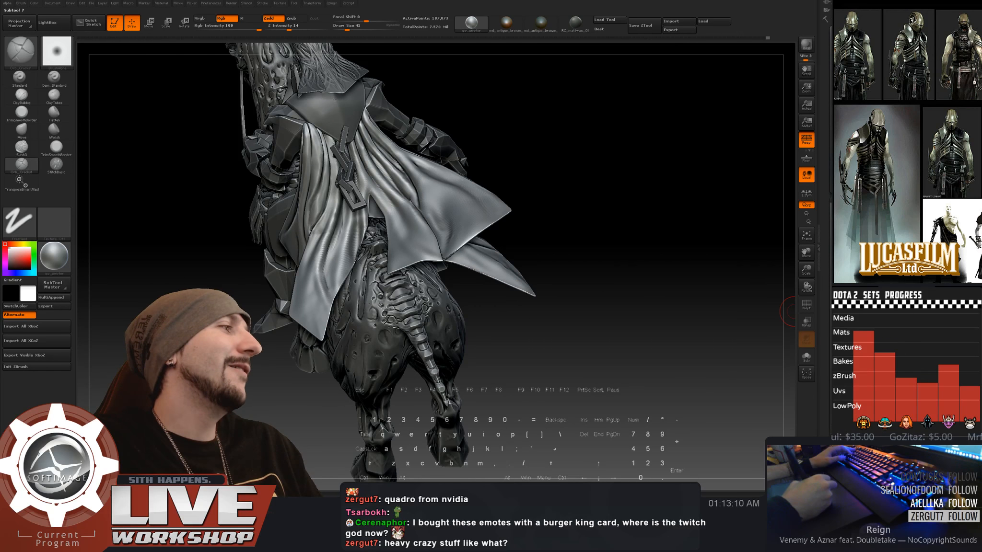
click(930, 331)
alt+drag(625, 238, 579, 232)
mouse_move(579, 231)
mouse_down()
mouse_move(579, 248)
mouse_move(581, 239)
mouse_move(591, 243)
mouse_move(586, 253)
mouse_move(575, 220)
mouse_move(591, 193)
mouse_move(619, 182)
mouse_move(612, 215)
mouse_move(604, 207)
mouse_move(614, 230)
mouse_move(623, 222)
mouse_move(588, 214)
mouse_up()
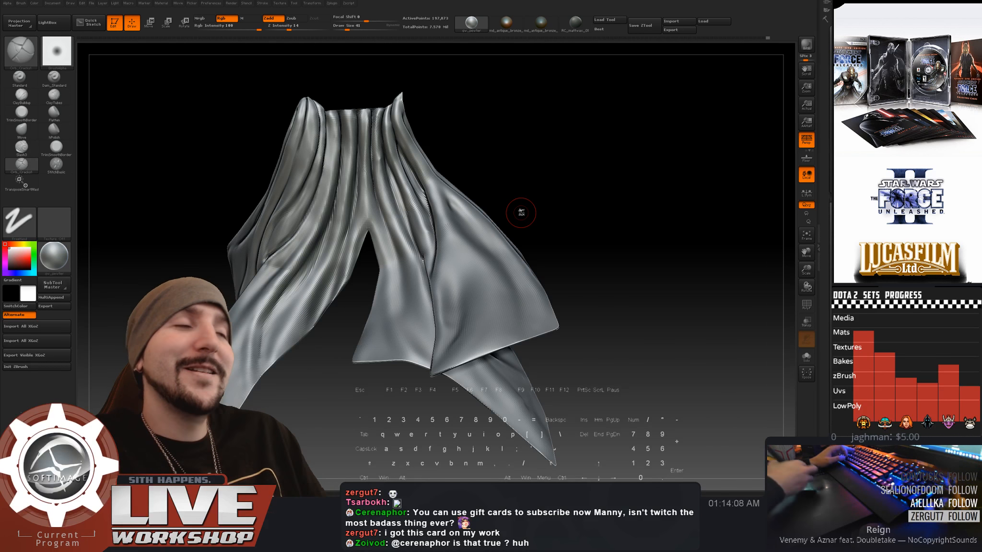
- Carve and smooth the folds between the split and the right outer flap at Draw Size 74
mouse_move(646, 215)
alt+mouse_down()
mouse_move(579, 208)
mouse_move(593, 243)
mouse_move(588, 165)
mouse_move(619, 192)
alt+mouse_up()
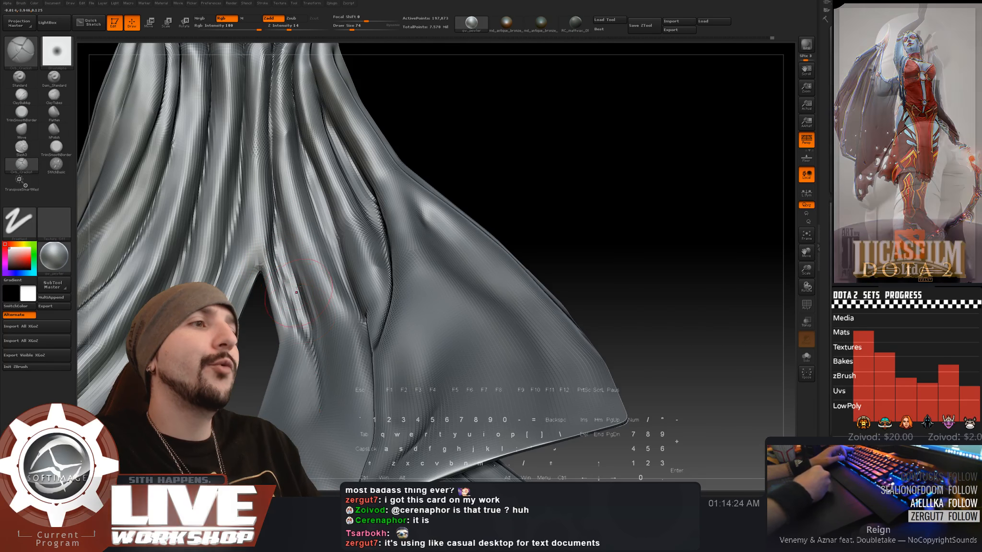
key(shift)
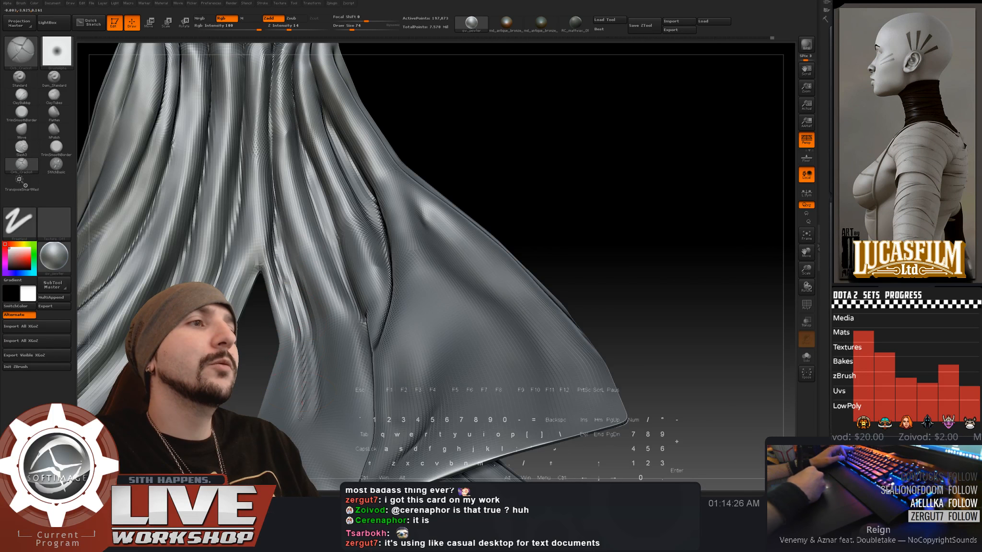
key(shift)
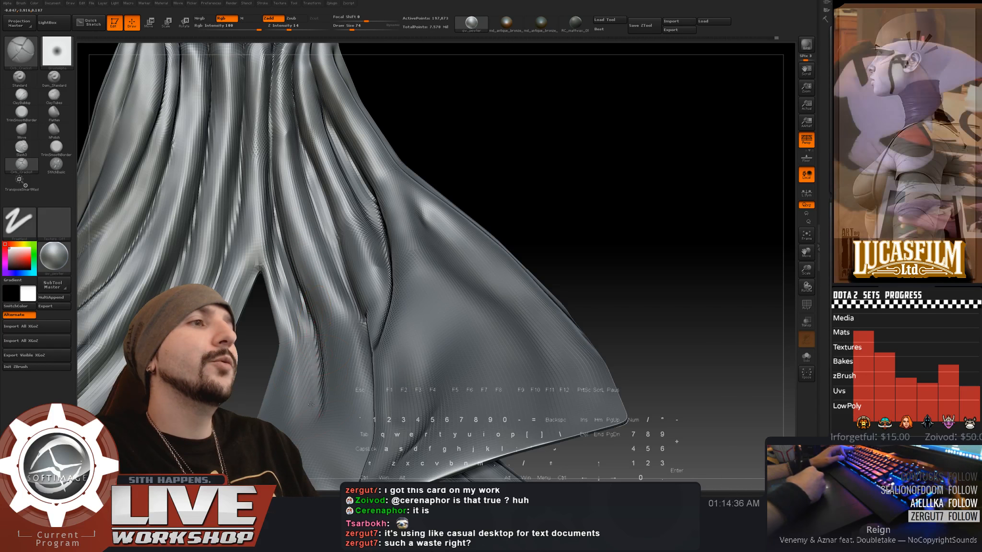
key(alt)
key(shift)
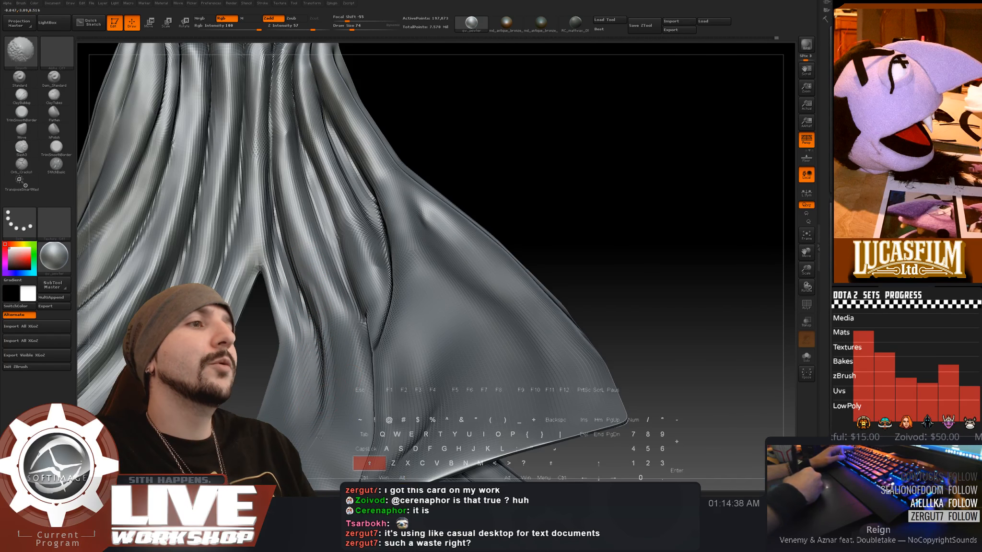
- Refine and smooth the central folds from the neckline to the split and the neighbouring folds of the right panel
mouse_move(620, 214)
alt+mouse_down()
mouse_move(570, 200)
mouse_move(548, 259)
mouse_move(504, 192)
alt+mouse_up()
drag(346, 176, 338, 232)
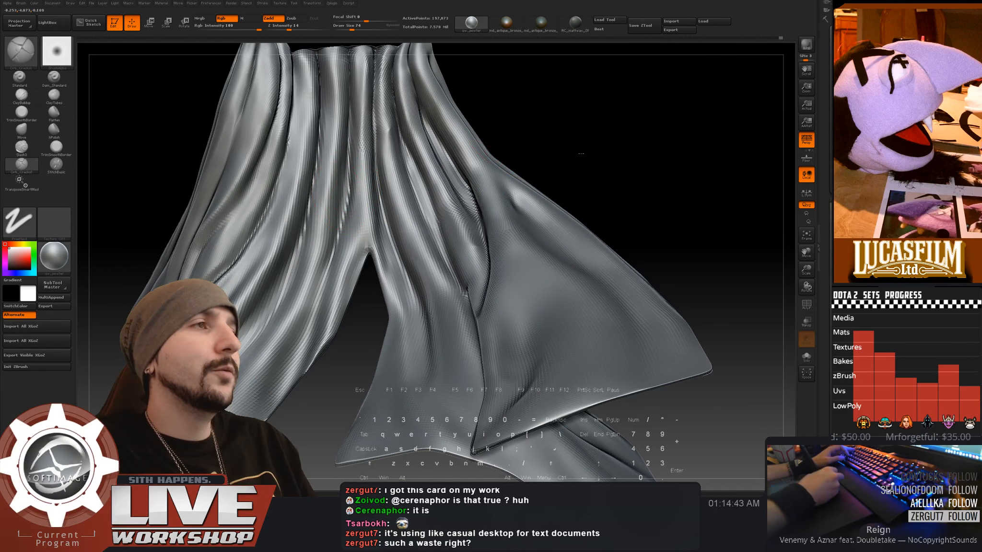
drag(582, 153, 616, 157)
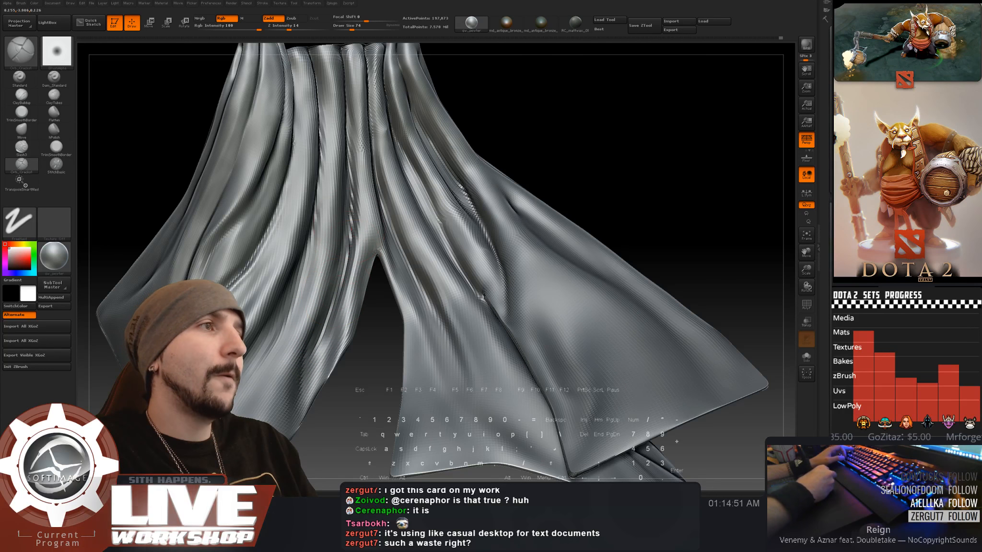
key(shift)
mouse_move(518, 144)
mouse_down()
mouse_move(571, 139)
mouse_move(603, 110)
mouse_move(532, 117)
mouse_up()
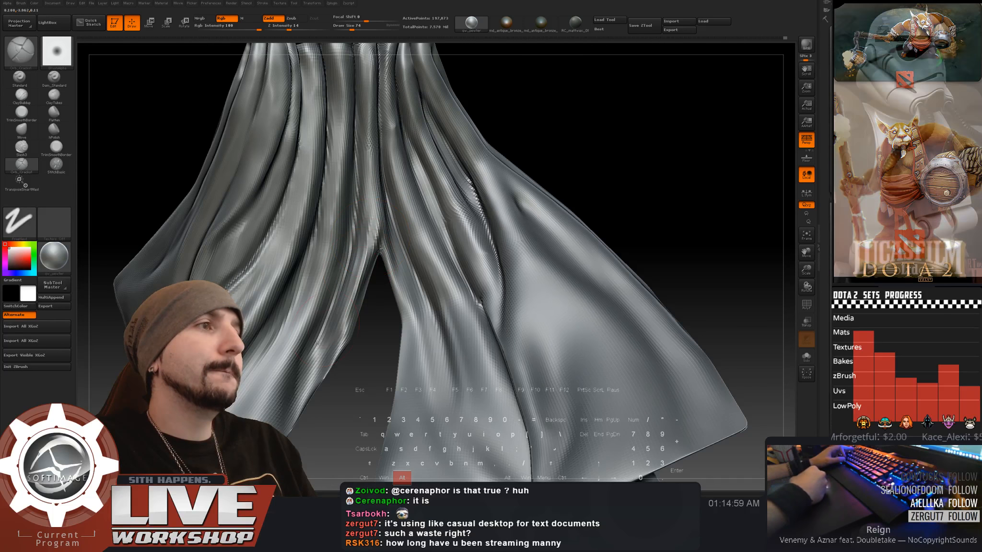
key(shift)
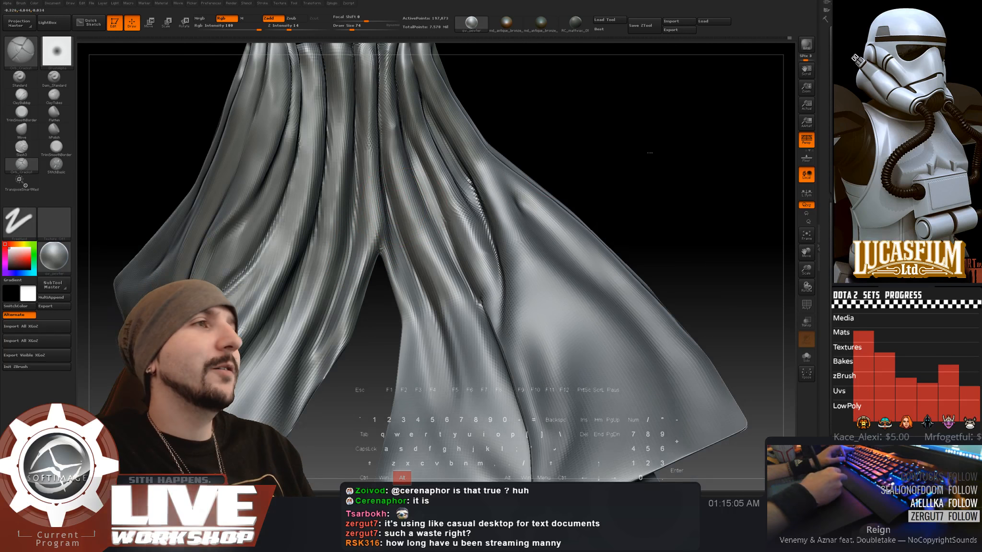
alt+drag(651, 153, 640, 187)
drag(497, 170, 344, 272)
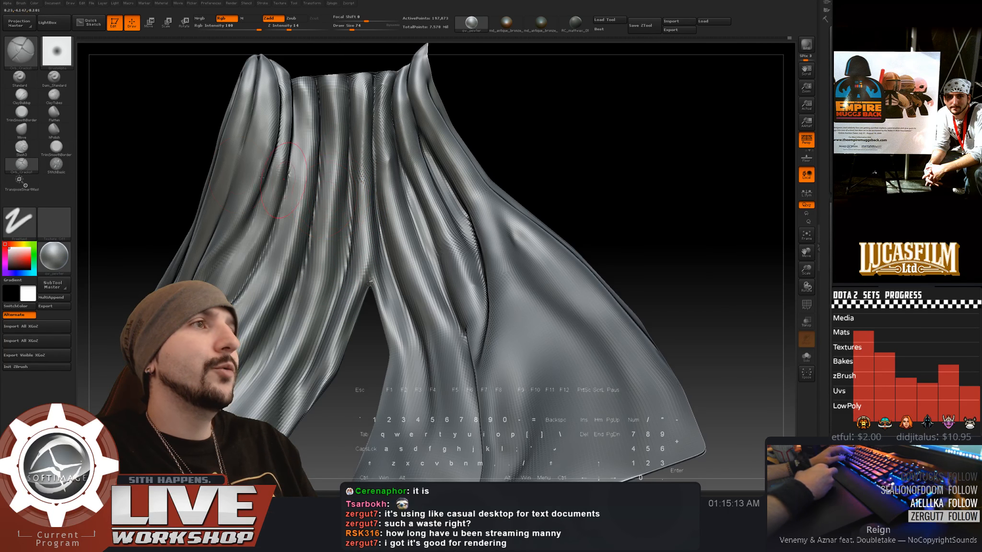
- Nudge the central folds above and beside the split with the Move brush, adjusting its size to Draw Size 132
click(22, 129)
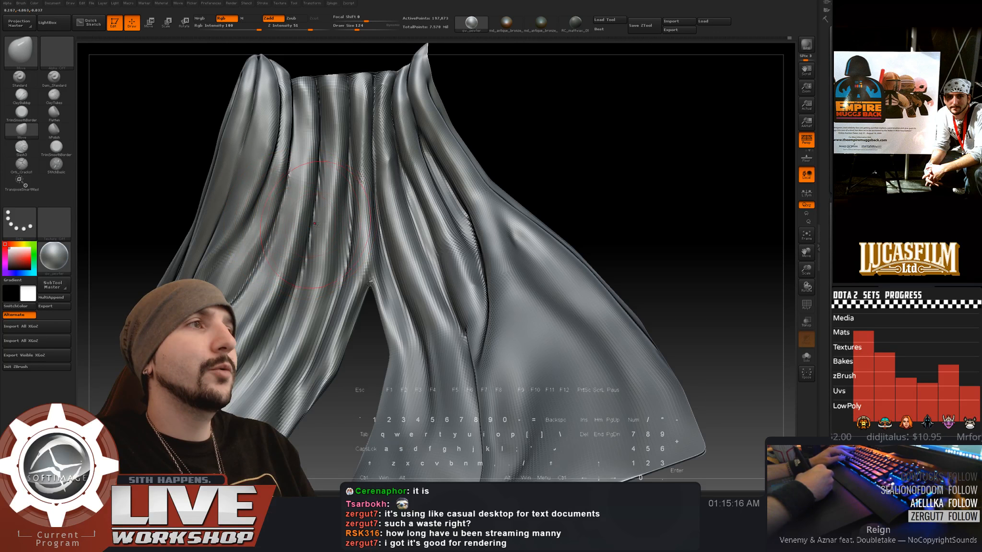
drag(328, 228, 330, 229)
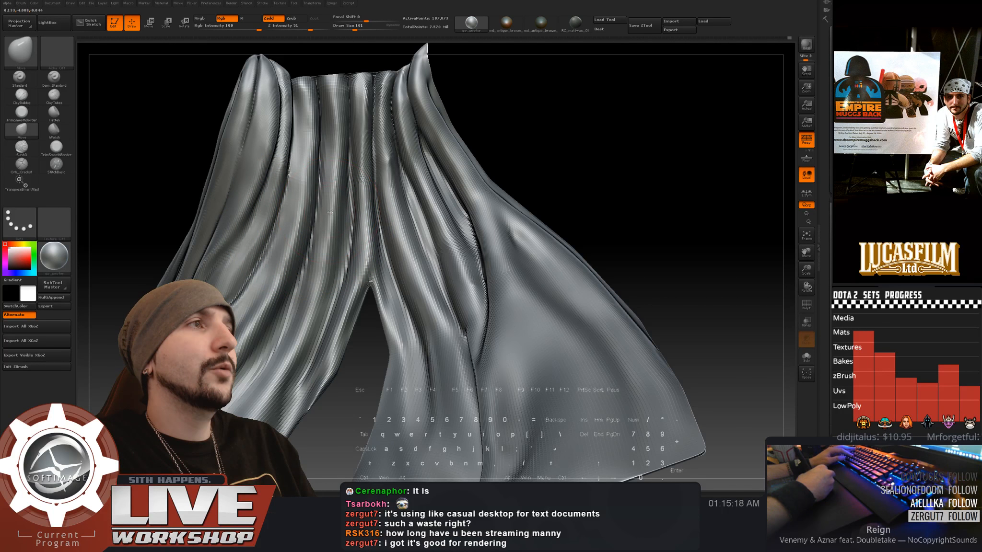
key(bracketleft)
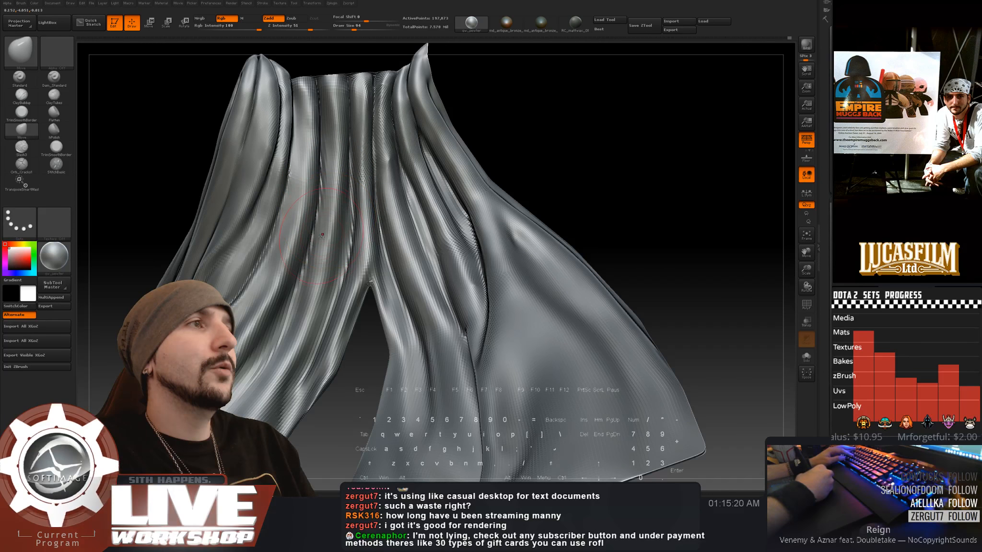
key(s)
drag(322, 235, 326, 235)
drag(301, 185, 305, 185)
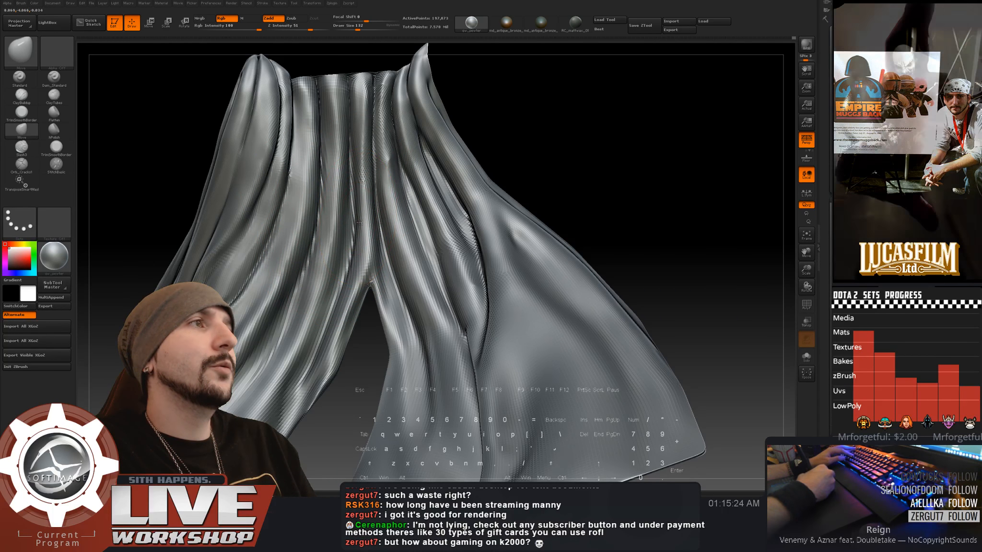
drag(387, 235, 394, 260)
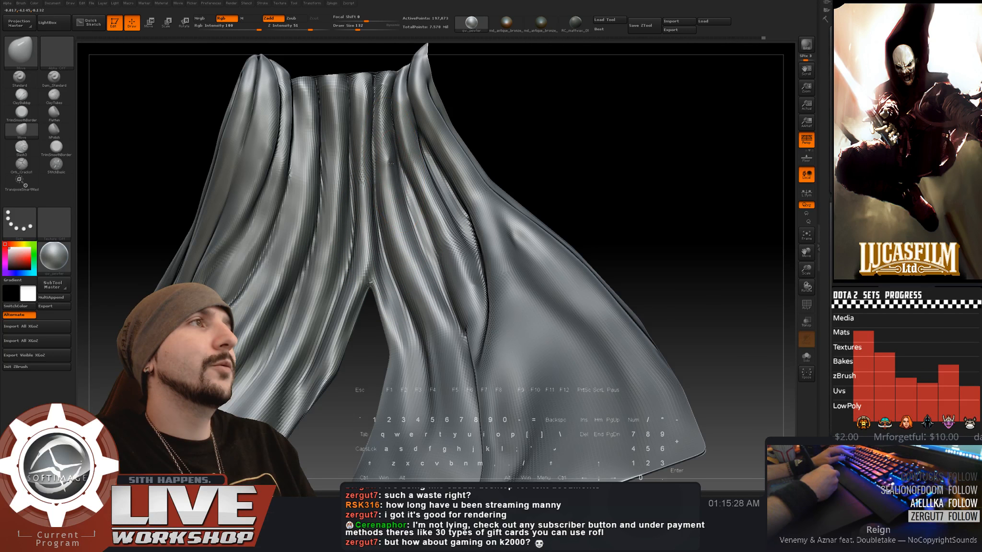
- Subdivide the cape mesh by one level and switch to the hPolish brush
alt+drag(521, 160, 579, 53)
alt+drag(585, 126, 627, 190)
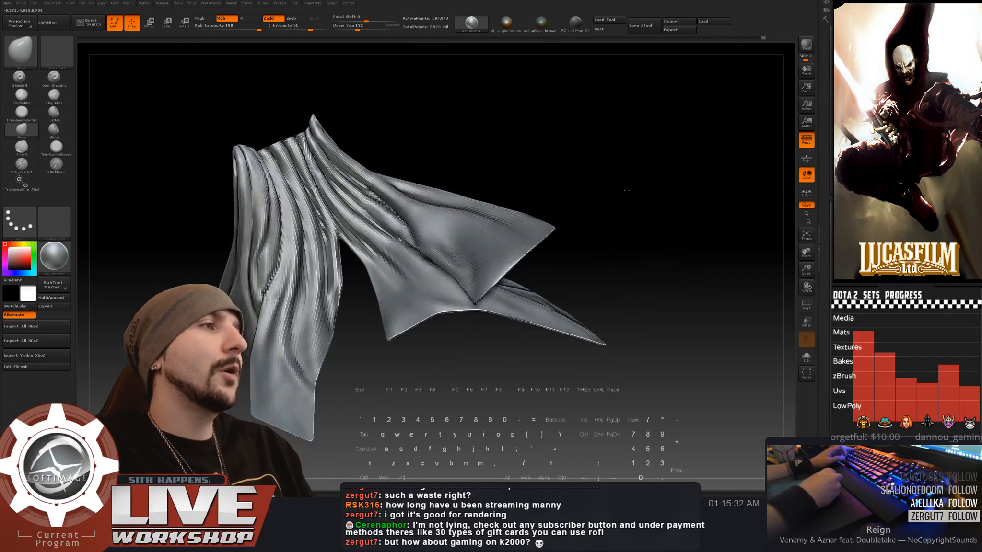
key(ctrl+d)
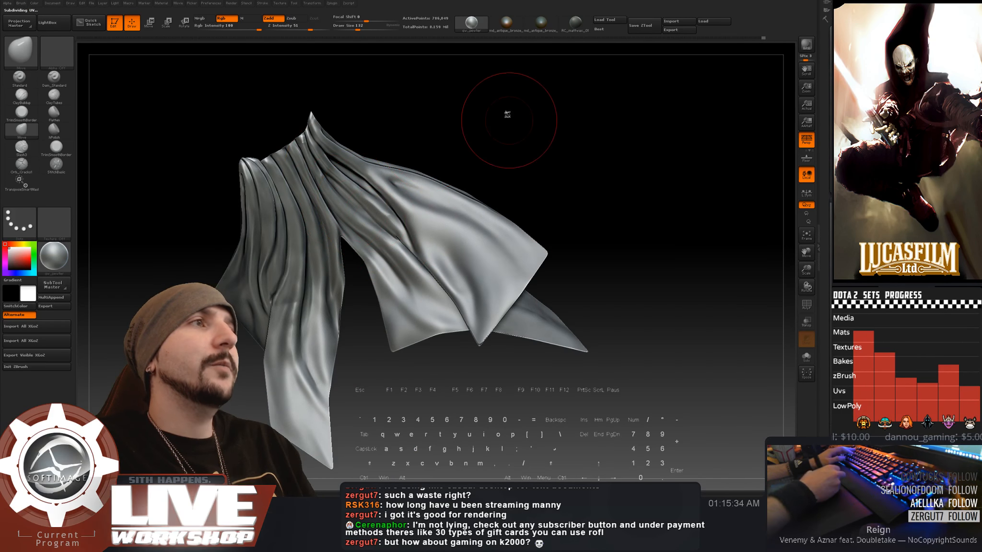
key(b)
key(h)
key(p)
- Polish the pointed peak of the right shoulder fold with hPolish at Draw Size 87
mouse_move(471, 103)
alt+mouse_down()
mouse_move(543, 87)
mouse_move(528, 186)
mouse_move(515, 202)
mouse_move(511, 159)
mouse_move(512, 167)
mouse_move(500, 165)
alt+mouse_up()
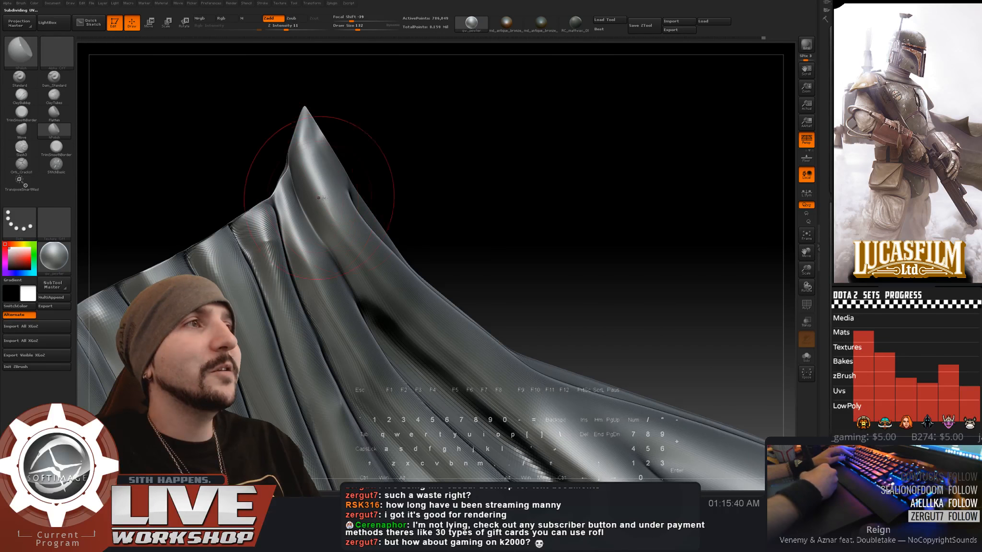
drag(440, 171, 461, 157)
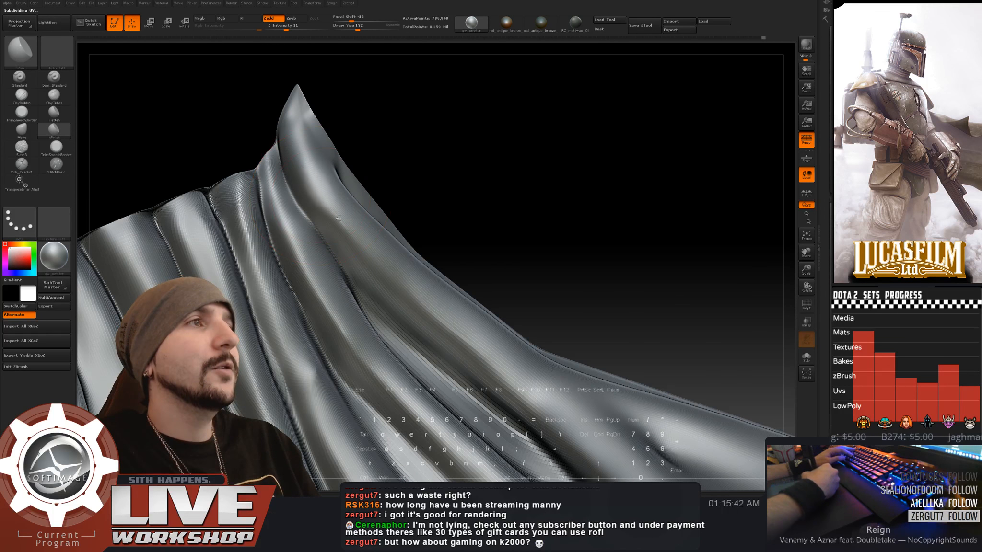
key(s)
drag(333, 209, 310, 179)
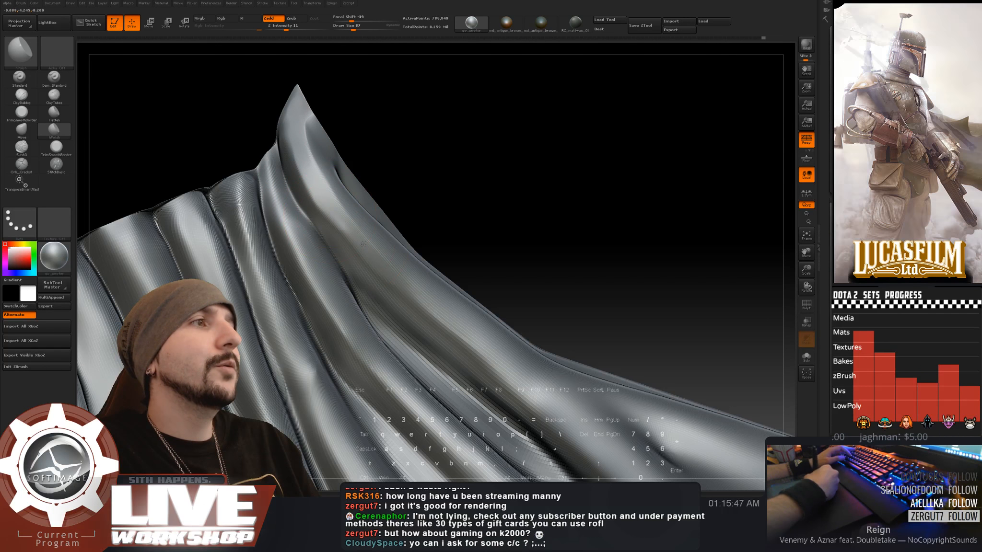
- Polish the ridges running from the right shoulder down into the outer flap, reducing the hPolish Draw Size to 77
mouse_move(623, 268)
alt+mouse_down()
mouse_move(495, 177)
mouse_move(487, 157)
alt+mouse_up()
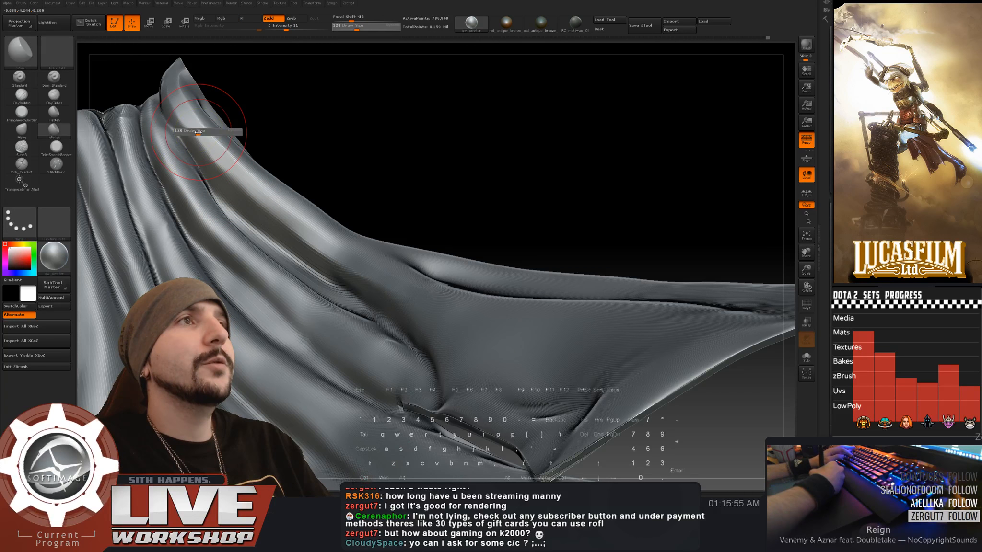
key(bracketleft)
key(bracketleft)
key(bracketleft)
key(bracketleft)
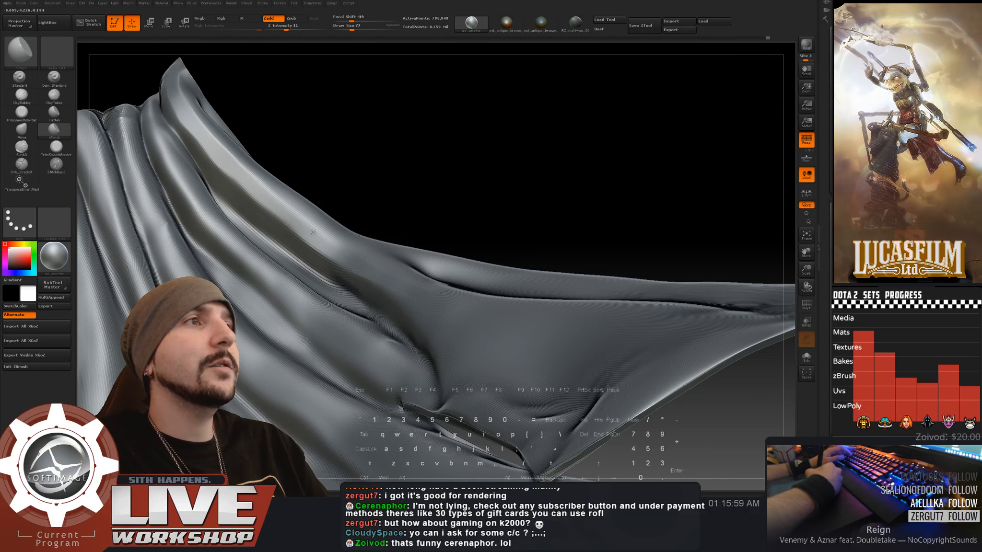
mouse_move(402, 201)
mouse_down()
mouse_move(411, 134)
mouse_move(480, 144)
mouse_move(497, 168)
mouse_move(364, 158)
mouse_up()
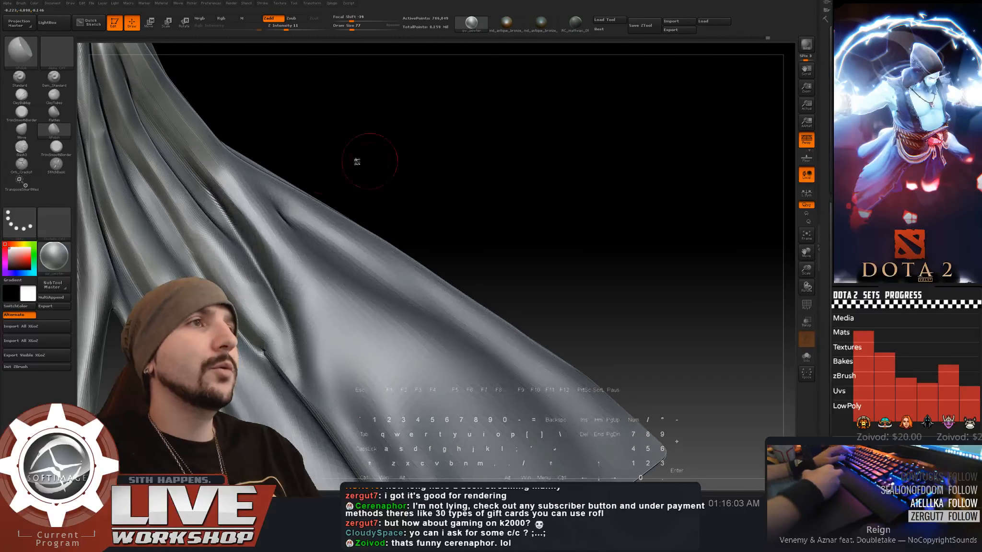
drag(331, 186, 354, 172)
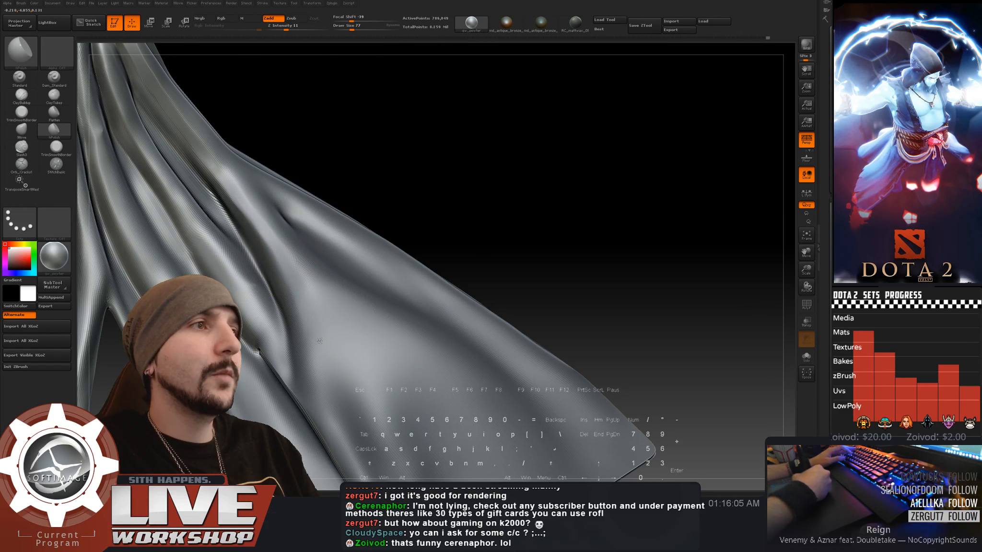
- Polish the broad folds across the right outer flap down to its lower corner with hPolish
mouse_move(641, 282)
alt+mouse_down()
mouse_move(564, 164)
mouse_move(570, 193)
mouse_move(576, 178)
mouse_move(367, 217)
alt+mouse_up()
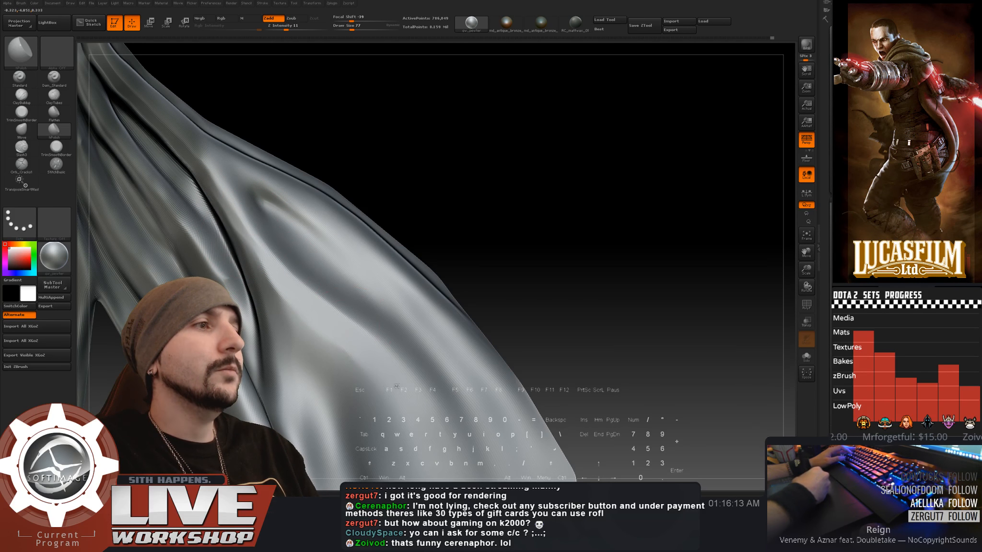
alt+drag(580, 293, 542, 165)
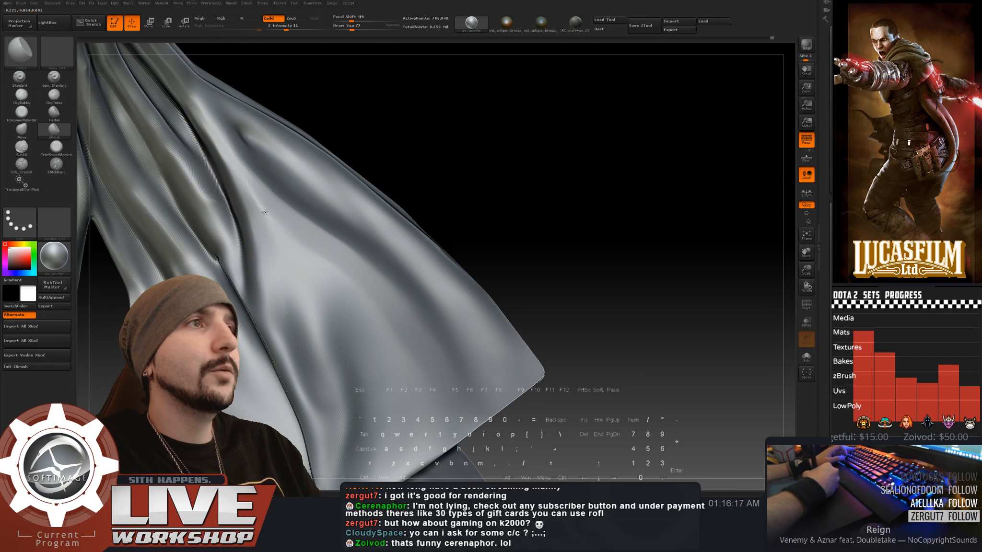
mouse_move(527, 200)
mouse_down()
mouse_move(519, 163)
mouse_move(535, 176)
mouse_up()
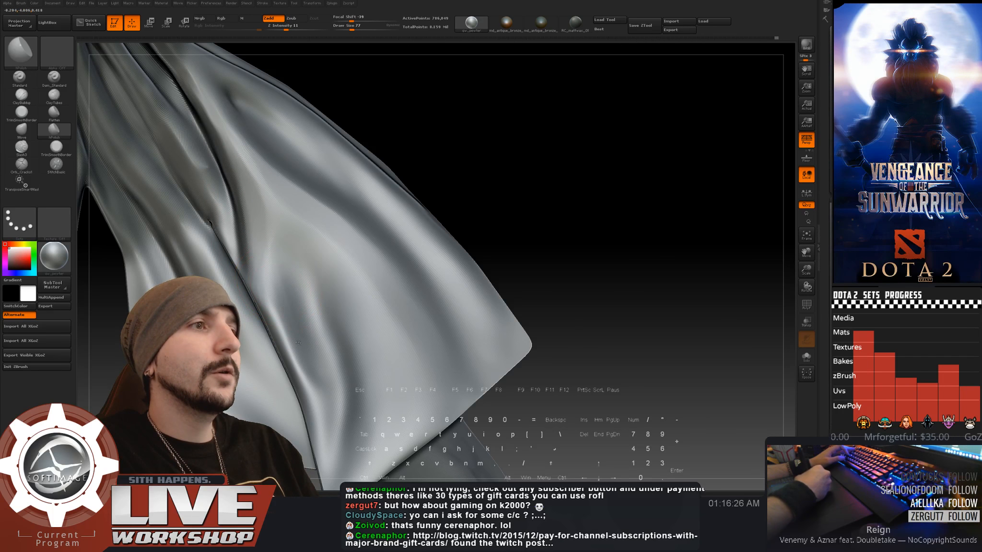
drag(513, 217, 270, 245)
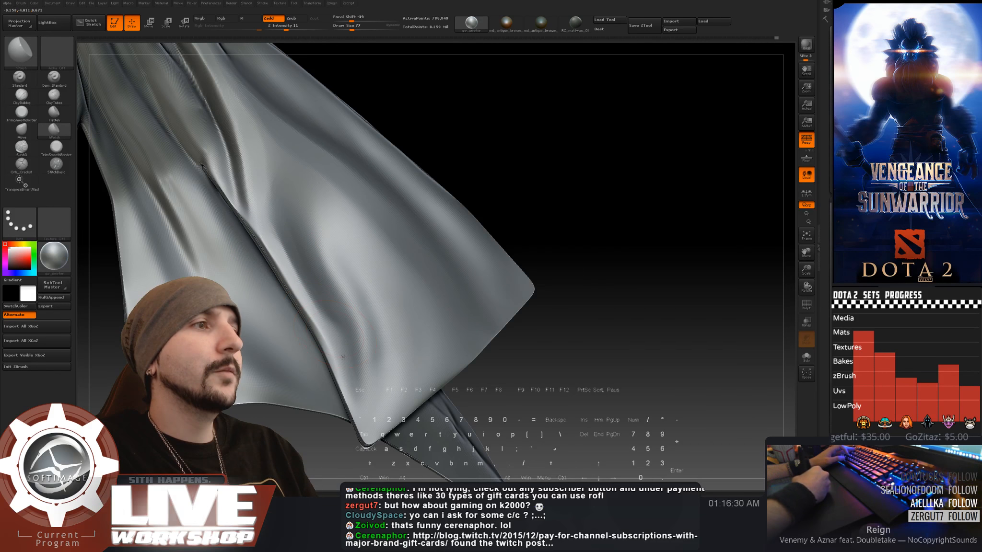
drag(566, 207, 513, 216)
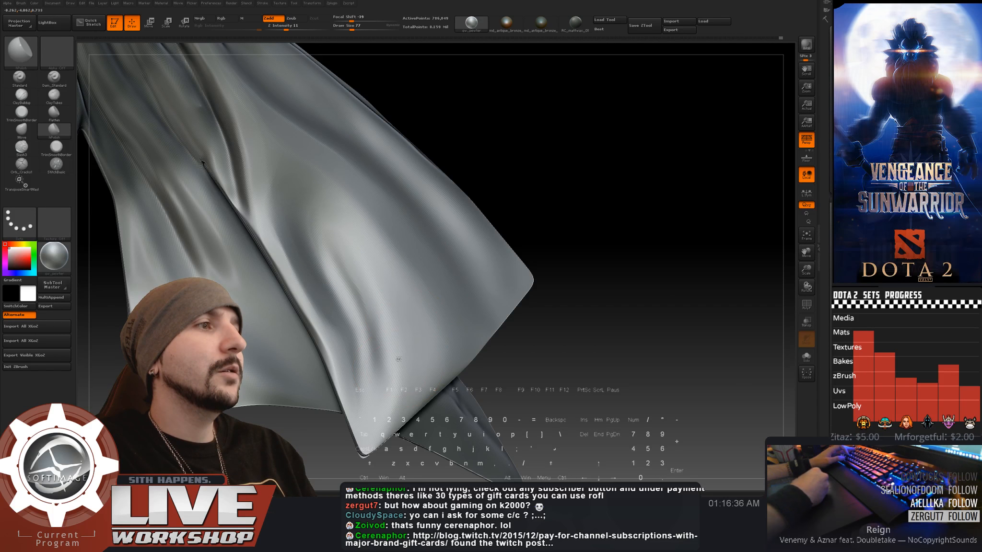
- Polish the upper folds of the right outer flap up towards the shoulder with hPolish at Draw Size 77
alt+drag(363, 86, 381, 197)
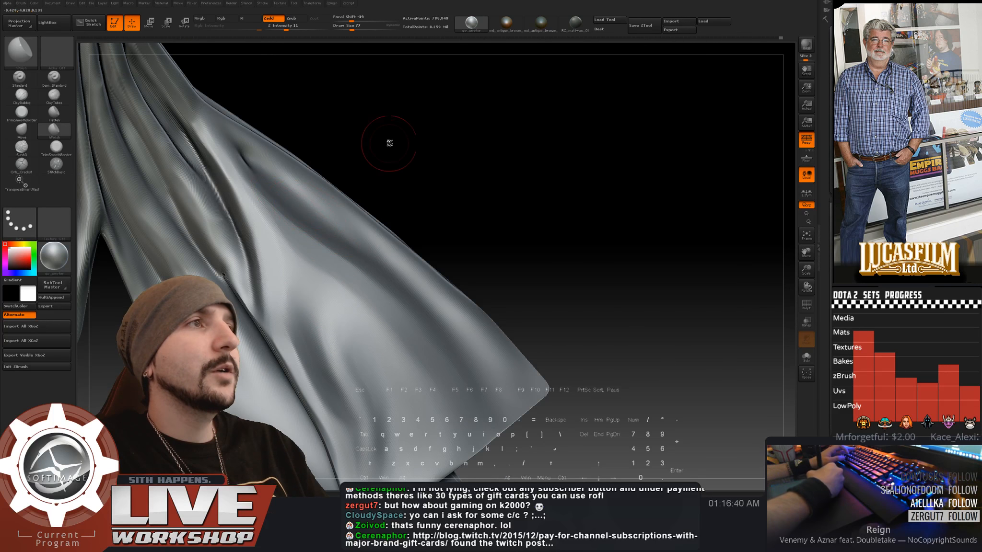
drag(389, 142, 279, 188)
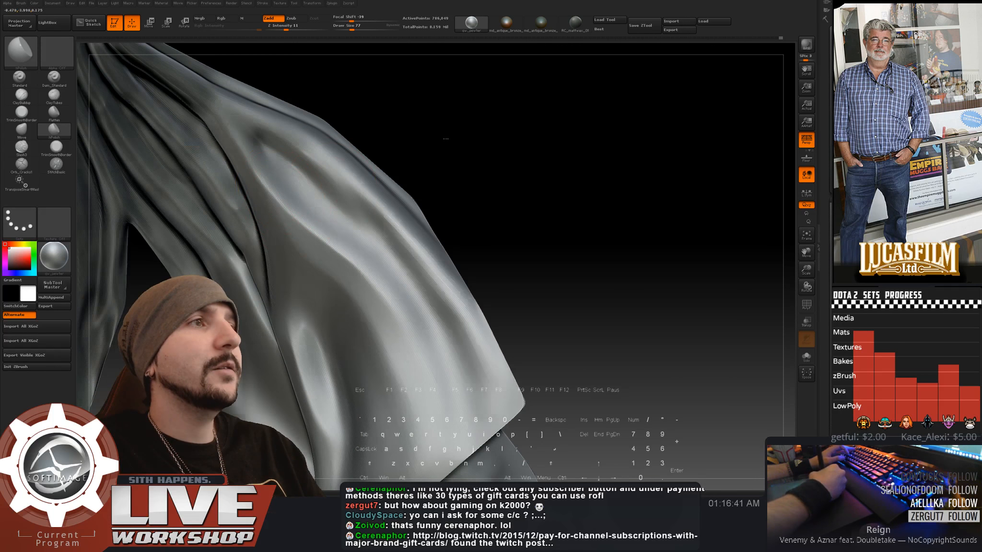
mouse_move(446, 138)
mouse_down()
mouse_move(472, 149)
mouse_move(390, 158)
mouse_move(297, 221)
mouse_up()
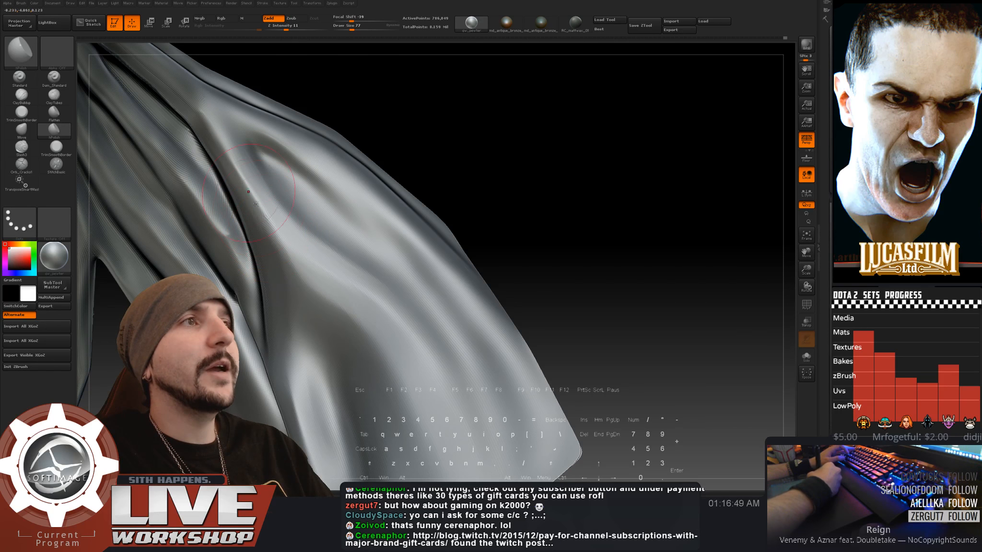
mouse_move(454, 103)
mouse_down()
mouse_move(484, 127)
mouse_move(469, 137)
mouse_up()
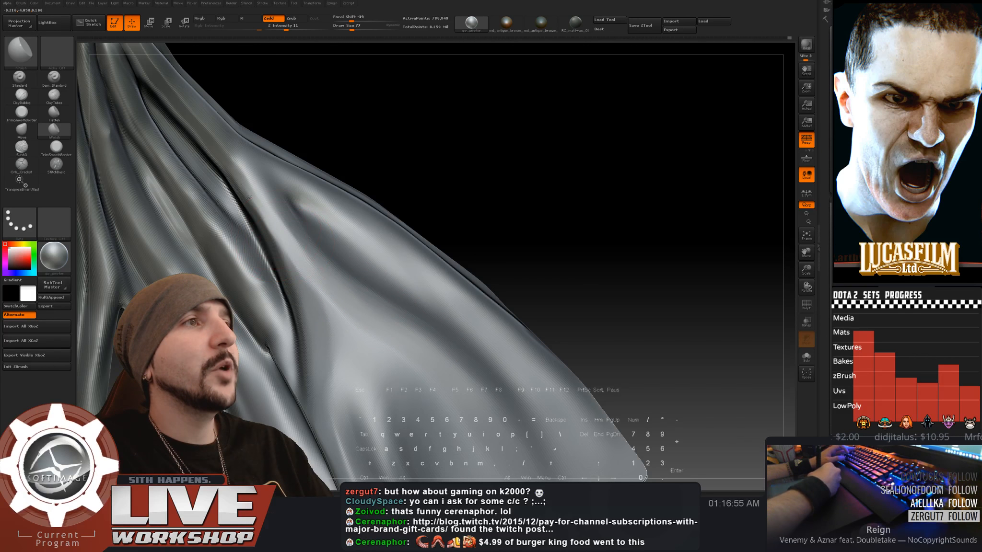
mouse_move(412, 157)
alt+mouse_down()
mouse_move(424, 170)
mouse_move(439, 138)
mouse_move(447, 152)
mouse_move(445, 132)
alt+mouse_up()
drag(386, 155, 374, 168)
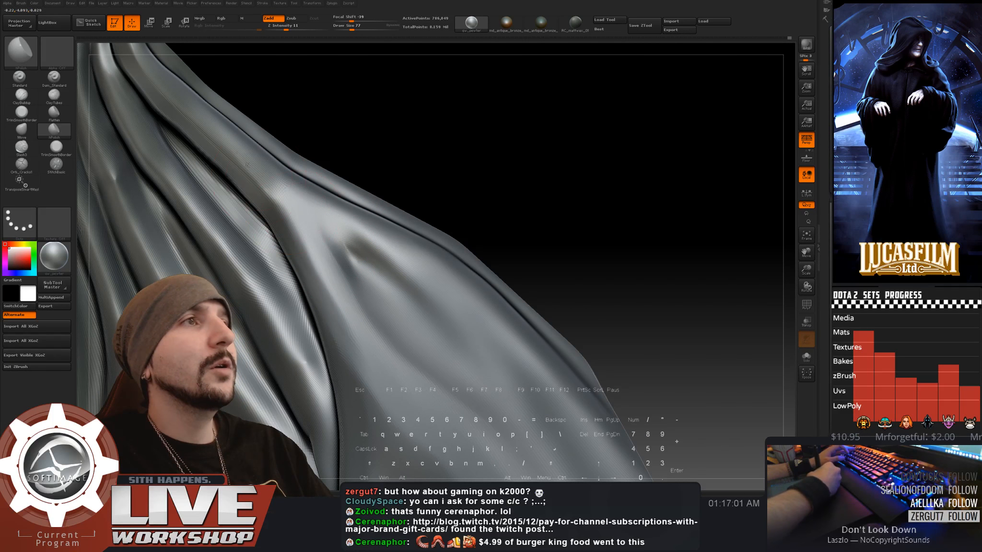
alt+drag(342, 116, 372, 164)
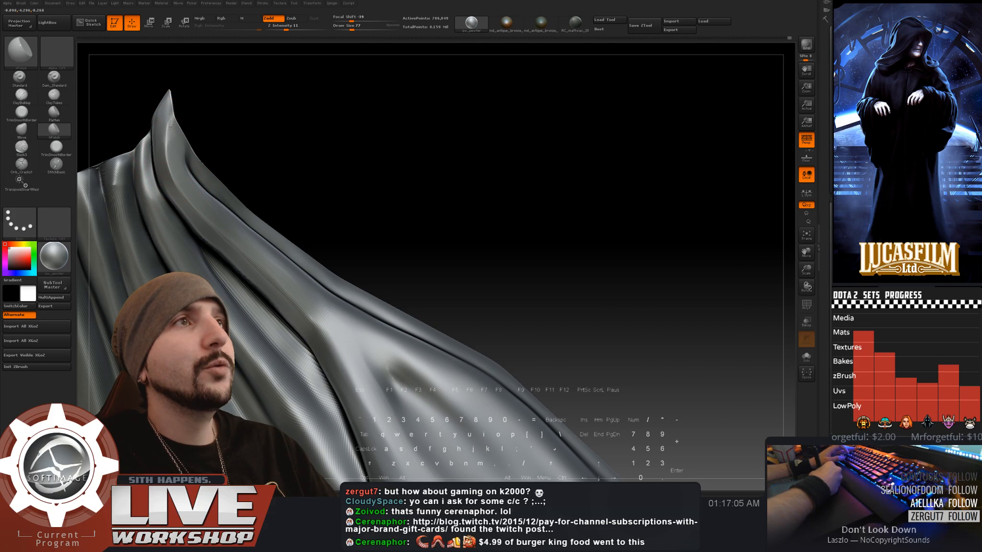
- Polish the ridge below the right shoulder peak with hPolish at Draw Size 44, then raise the Draw Size to 74
mouse_move(191, 121)
mouse_down()
mouse_move(495, 174)
mouse_move(464, 149)
mouse_move(556, 290)
mouse_up()
alt+drag(615, 214, 605, 237)
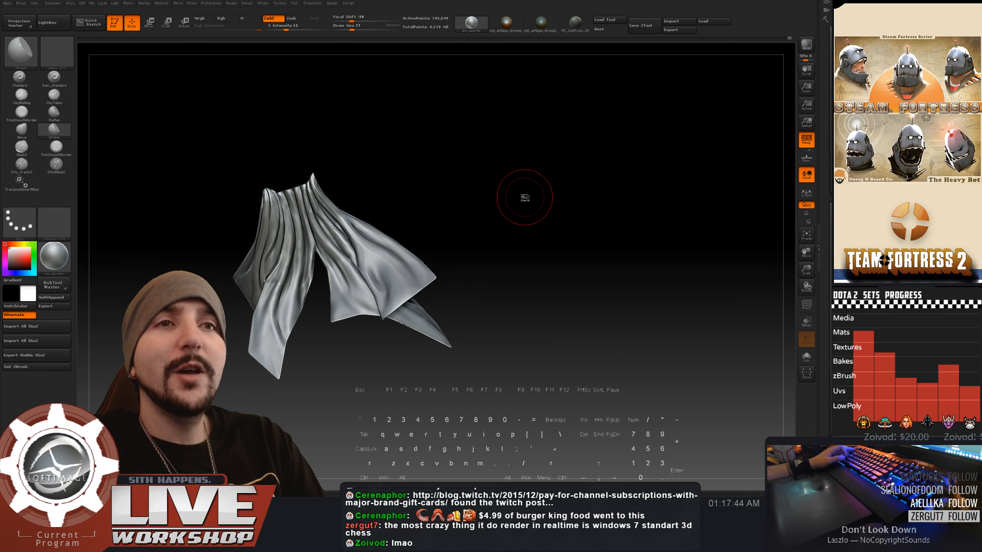
mouse_move(559, 228)
mouse_down()
mouse_move(638, 211)
mouse_move(633, 252)
mouse_move(625, 224)
mouse_move(607, 258)
mouse_move(614, 307)
mouse_move(611, 208)
mouse_move(579, 211)
mouse_move(554, 192)
mouse_move(561, 208)
mouse_move(397, 138)
mouse_move(259, 102)
mouse_up()
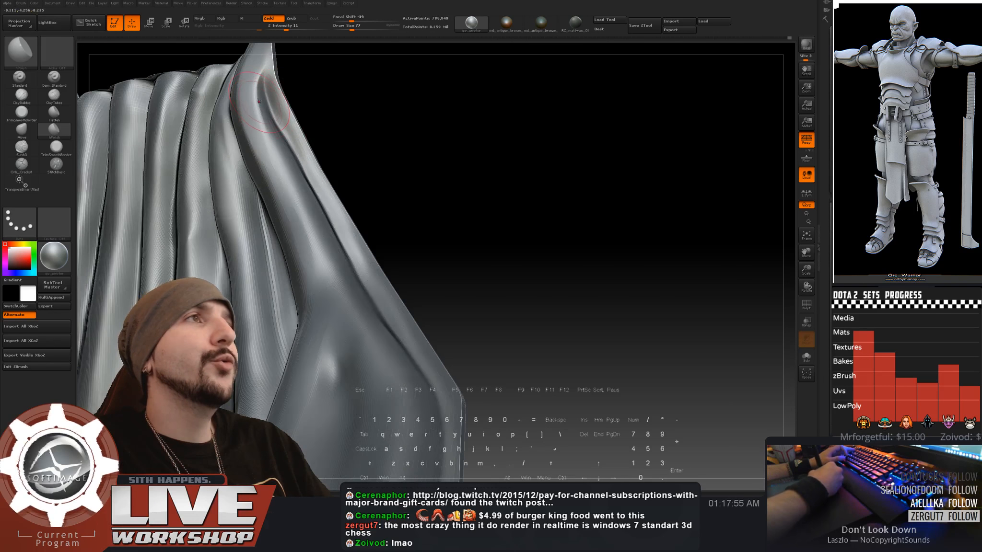
key(s)
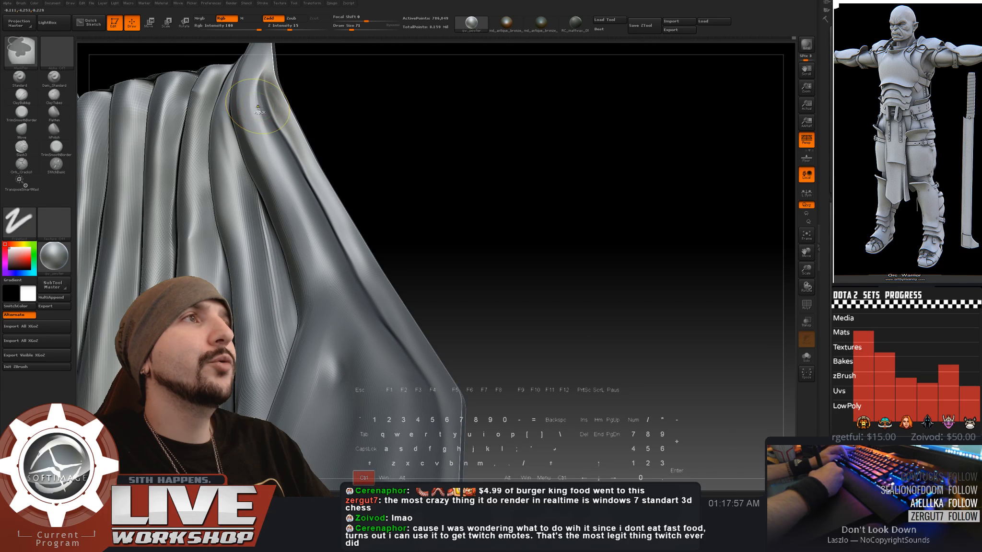
key(s)
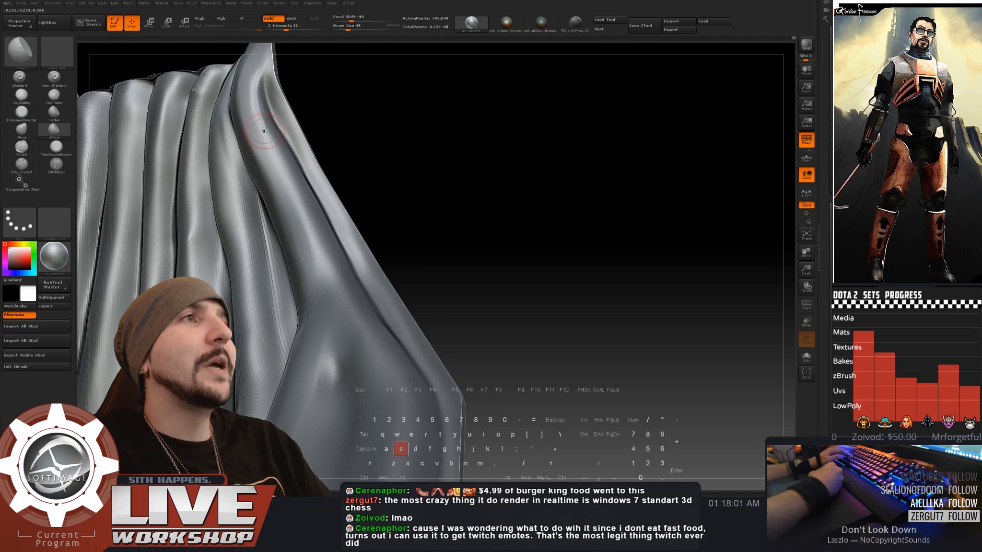
mouse_move(263, 131)
mouse_down()
mouse_move(262, 111)
mouse_move(284, 115)
mouse_up()
key(s)
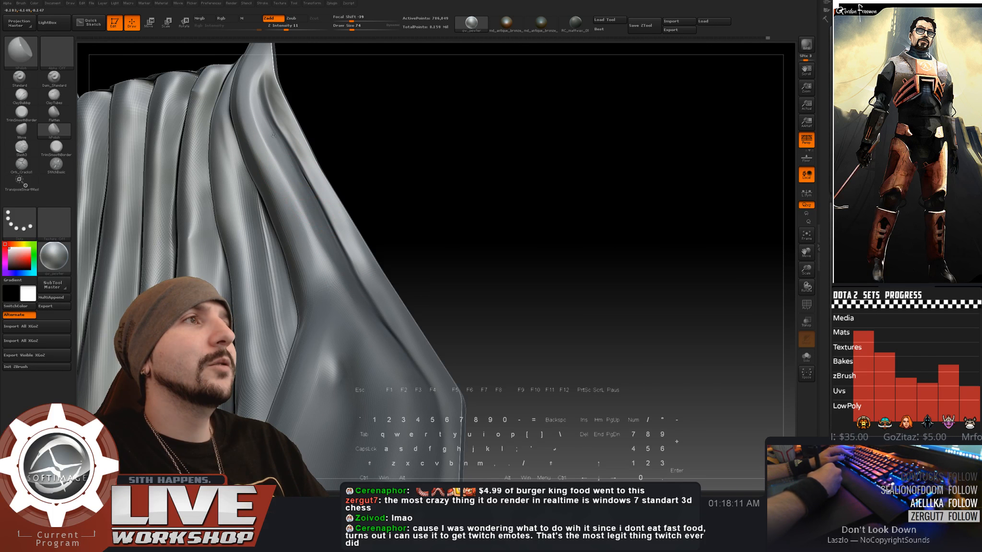
- Polish the long fold running down the right flap near its outer edge with hPolish at Draw Size 74
mouse_move(458, 183)
mouse_down()
mouse_move(466, 189)
mouse_move(399, 161)
mouse_move(414, 131)
mouse_up()
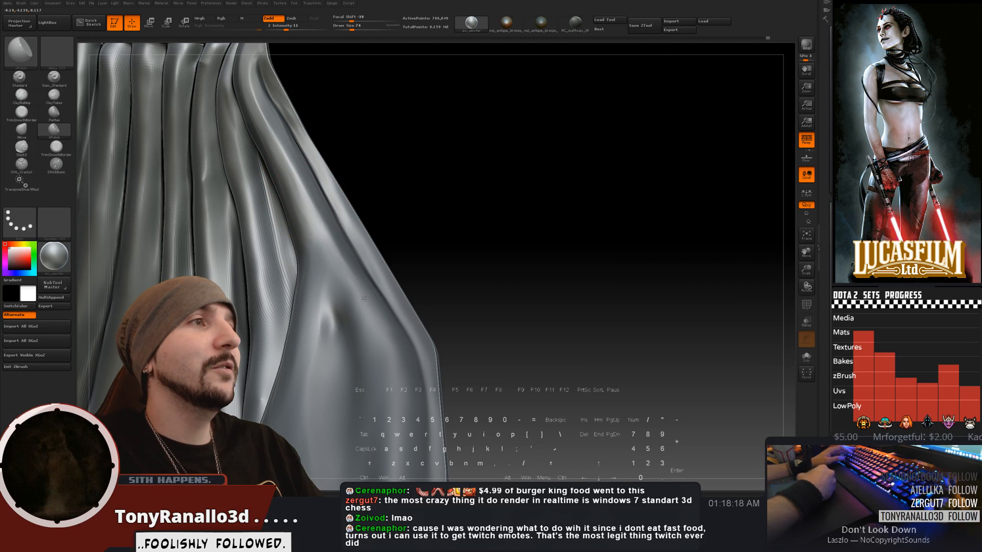
alt+drag(511, 266, 475, 192)
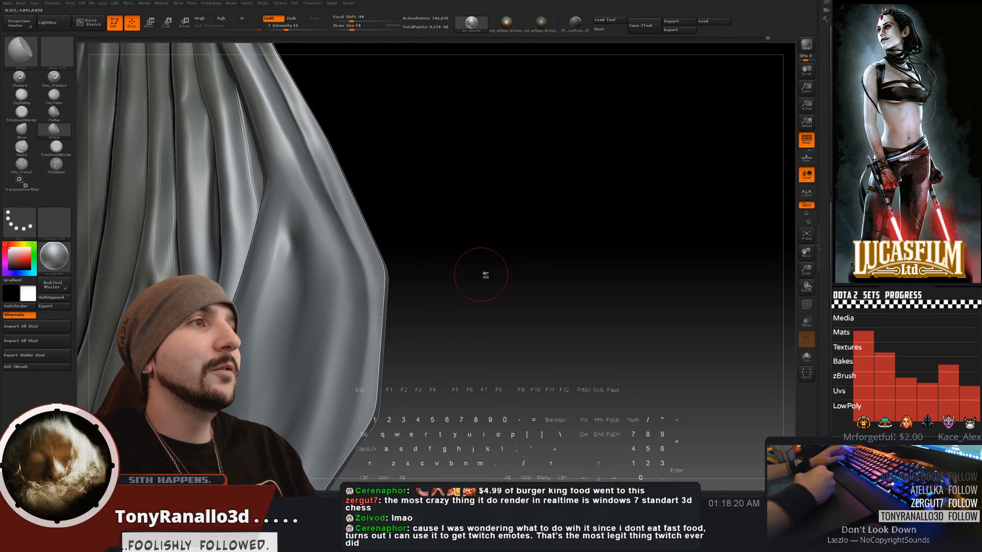
alt+drag(481, 275, 481, 235)
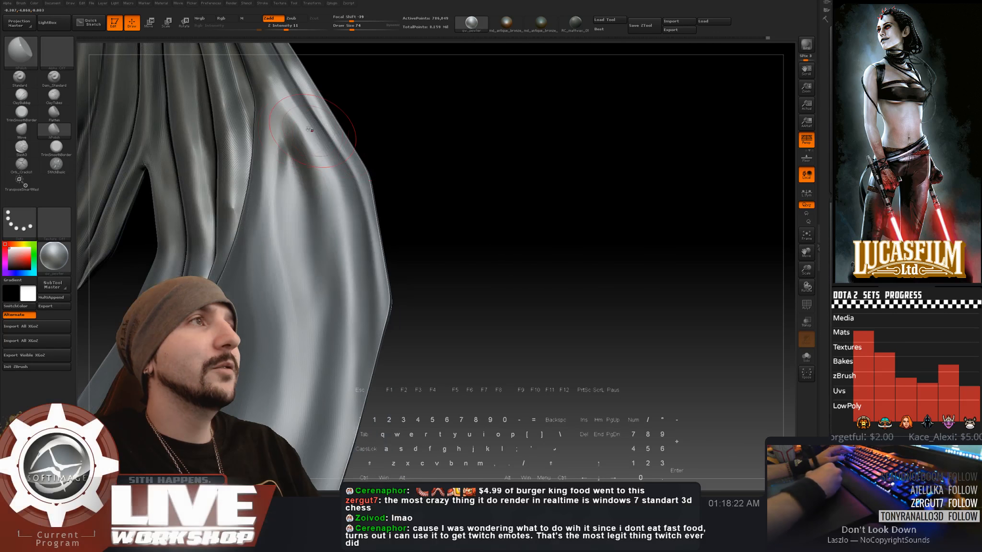
mouse_move(297, 111)
mouse_down()
mouse_move(328, 168)
mouse_move(350, 263)
mouse_up()
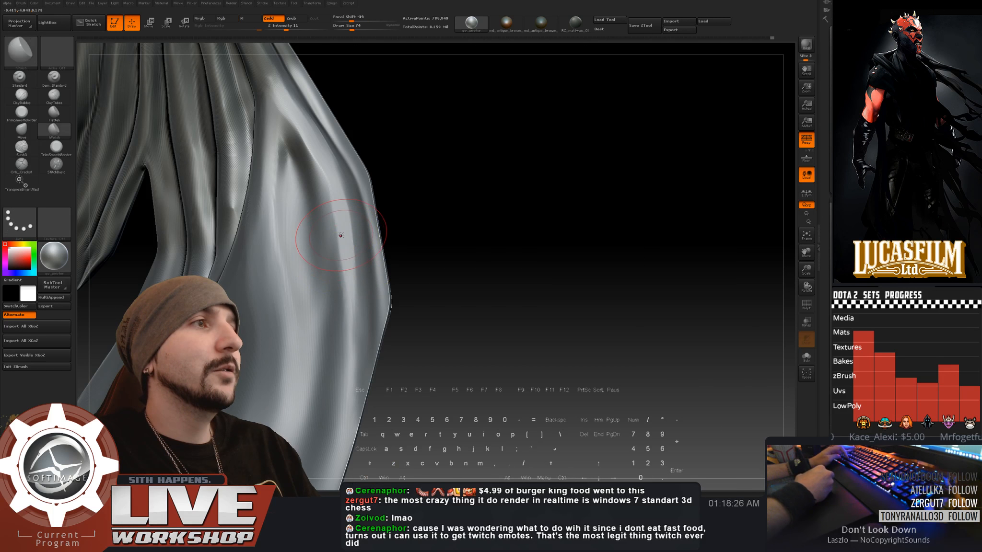
key(ctrl+z)
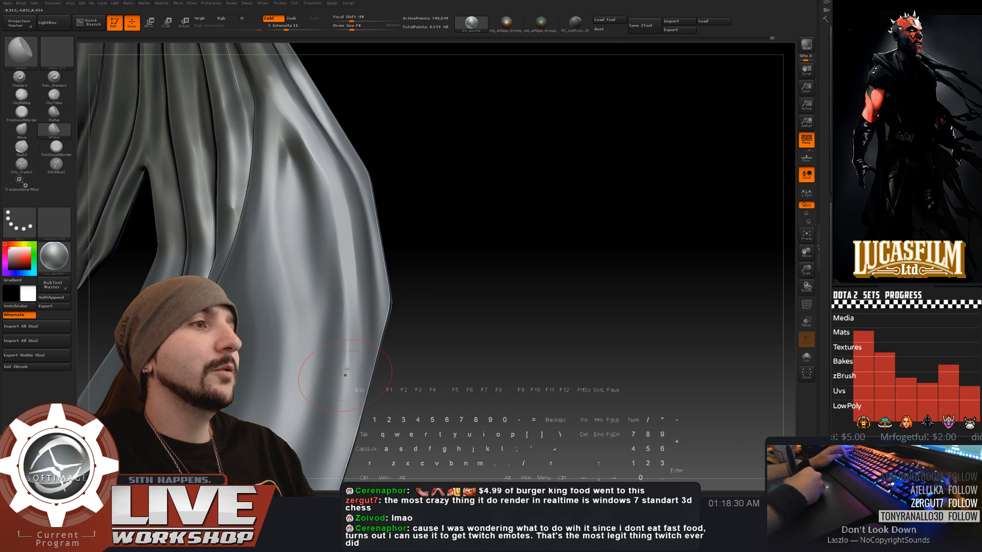
- Polish the folds along the right flap's outer border down to its lower edge, varying the hPolish Draw Size
drag(452, 258, 439, 251)
mouse_move(458, 156)
alt+mouse_down()
mouse_move(481, 222)
mouse_move(484, 208)
mouse_move(429, 140)
alt+mouse_up()
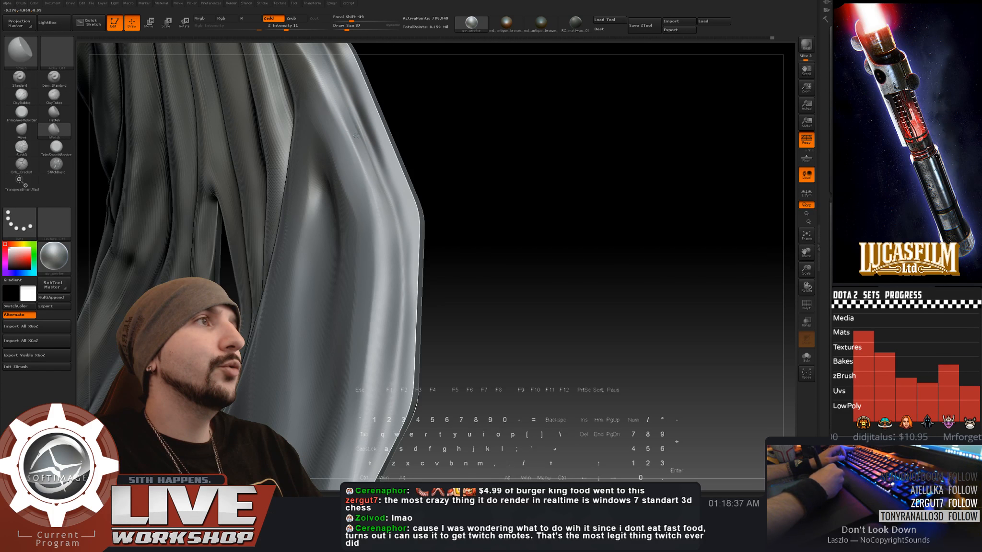
key(s)
drag(377, 315, 382, 315)
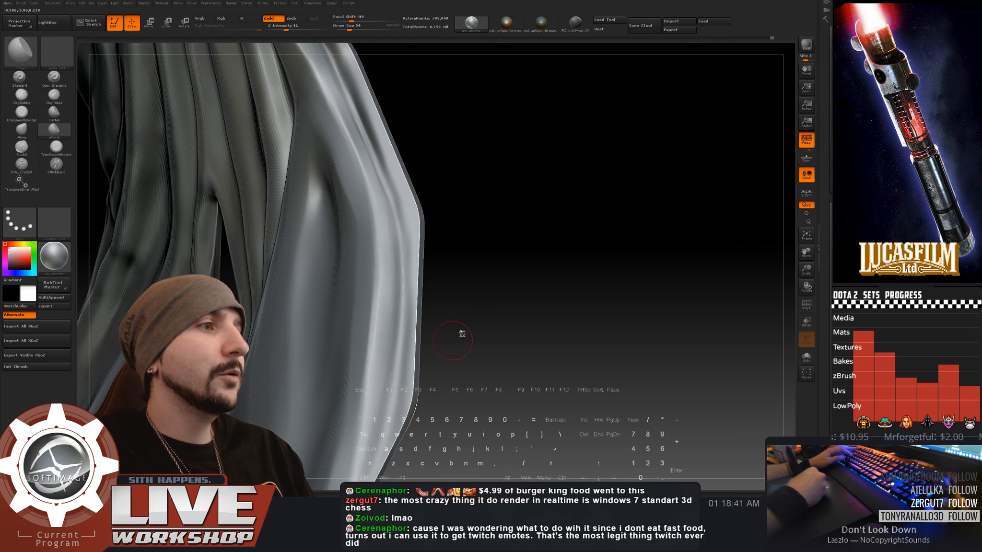
mouse_move(462, 334)
mouse_down()
mouse_move(520, 242)
mouse_move(513, 259)
mouse_up()
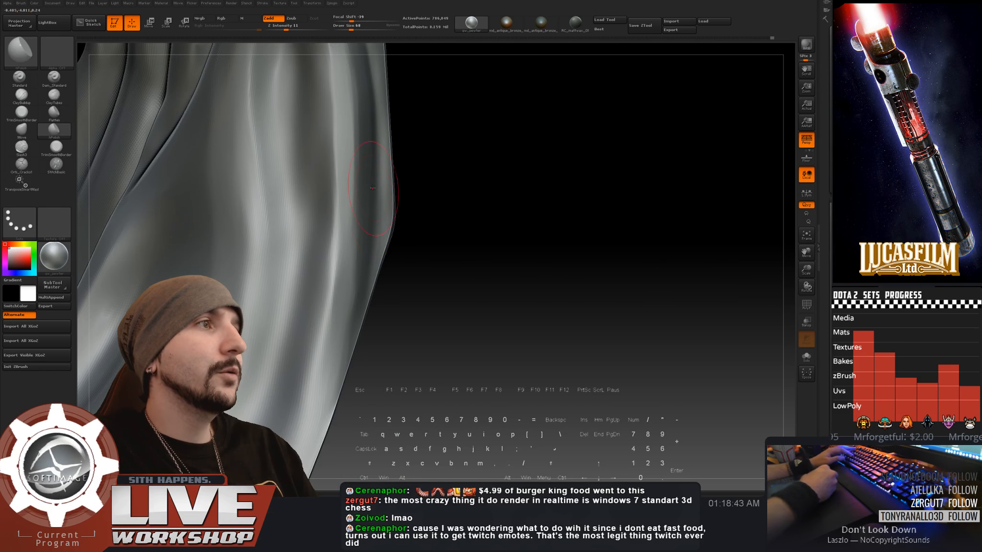
mouse_move(448, 350)
alt+mouse_down()
mouse_move(464, 235)
mouse_move(504, 303)
mouse_move(484, 283)
alt+mouse_up()
drag(458, 230, 401, 256)
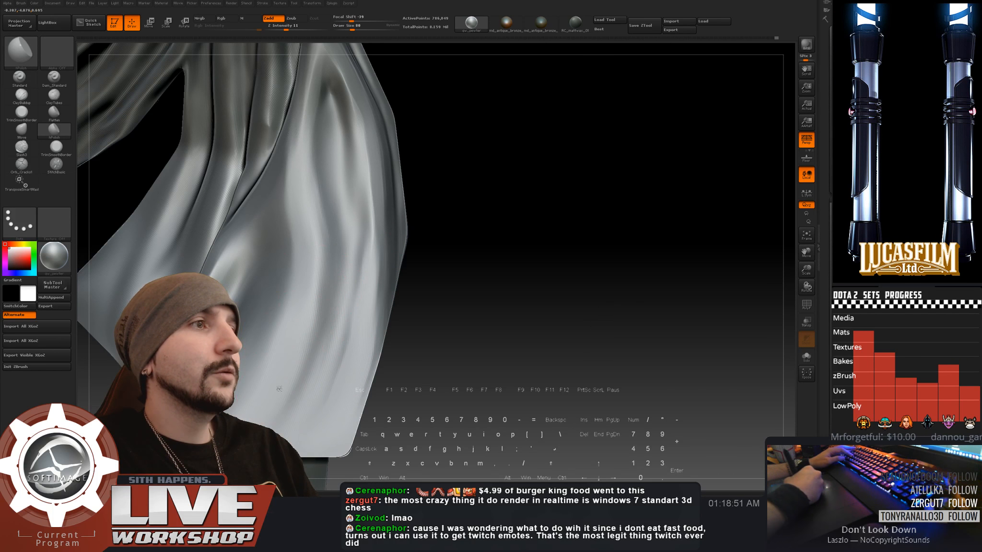
- Polish the central folds of the right flap and where they gather at the top, reducing the hPolish Draw Size to 51
drag(474, 211, 475, 258)
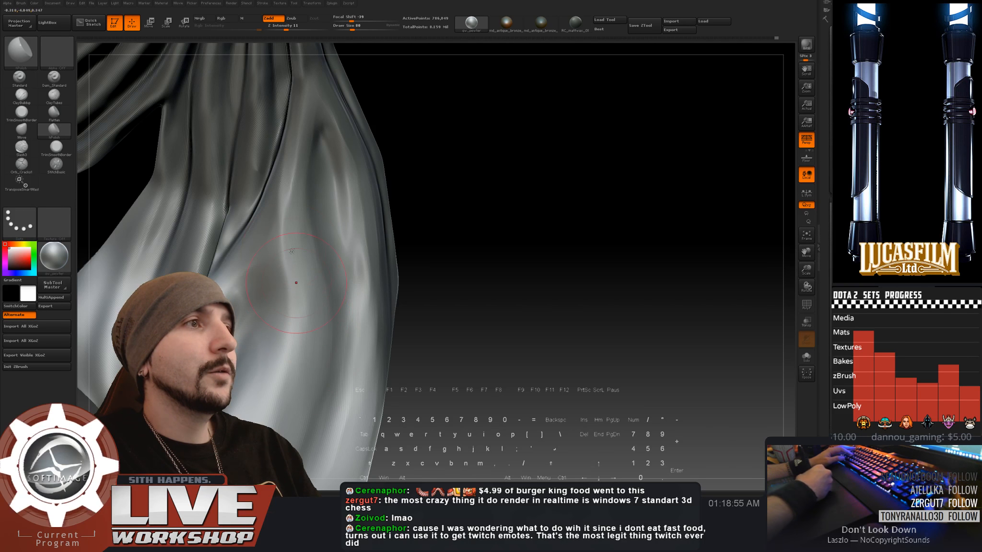
mouse_move(459, 126)
alt+mouse_down()
mouse_move(465, 200)
mouse_move(477, 204)
alt+mouse_up()
key(s)
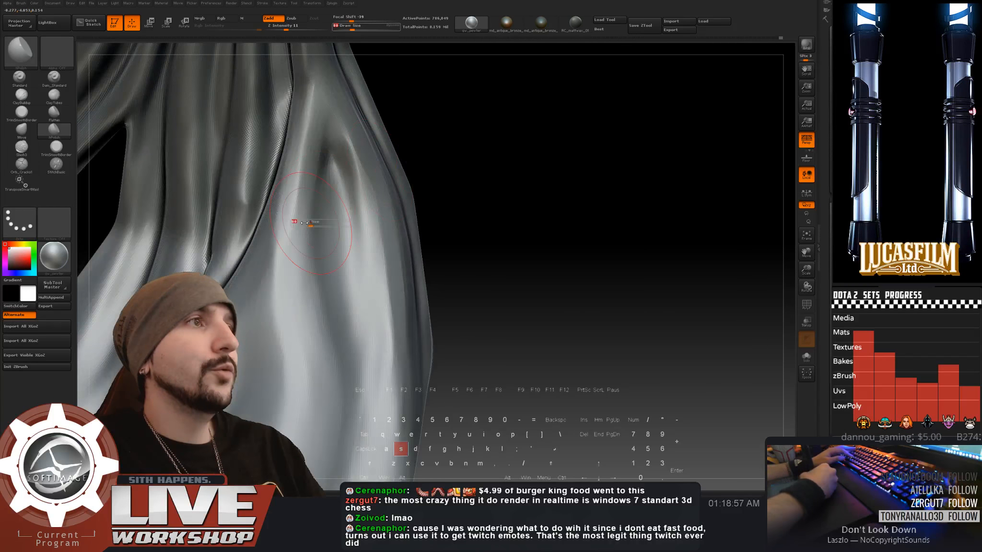
drag(294, 220, 285, 227)
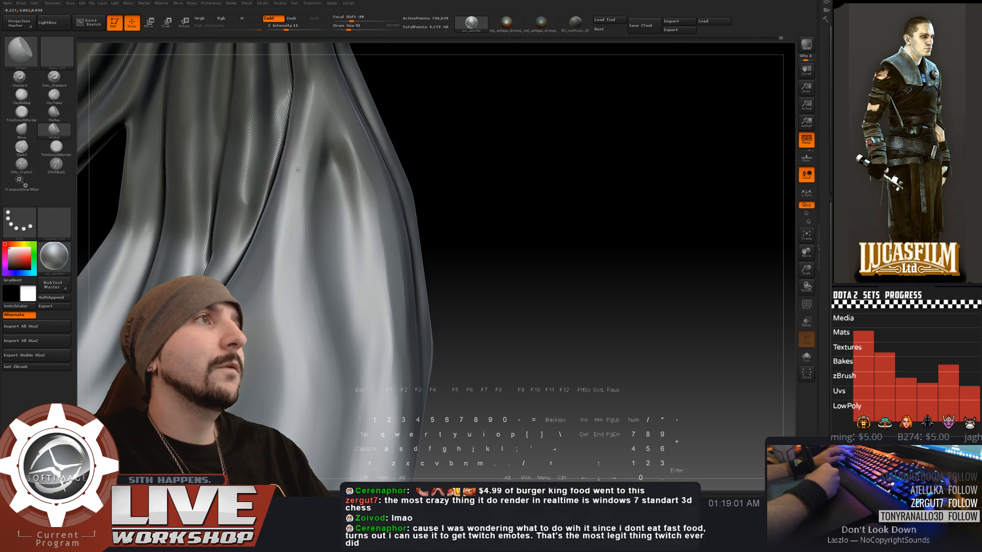
mouse_move(428, 86)
mouse_down()
mouse_move(408, 163)
mouse_move(372, 158)
mouse_up()
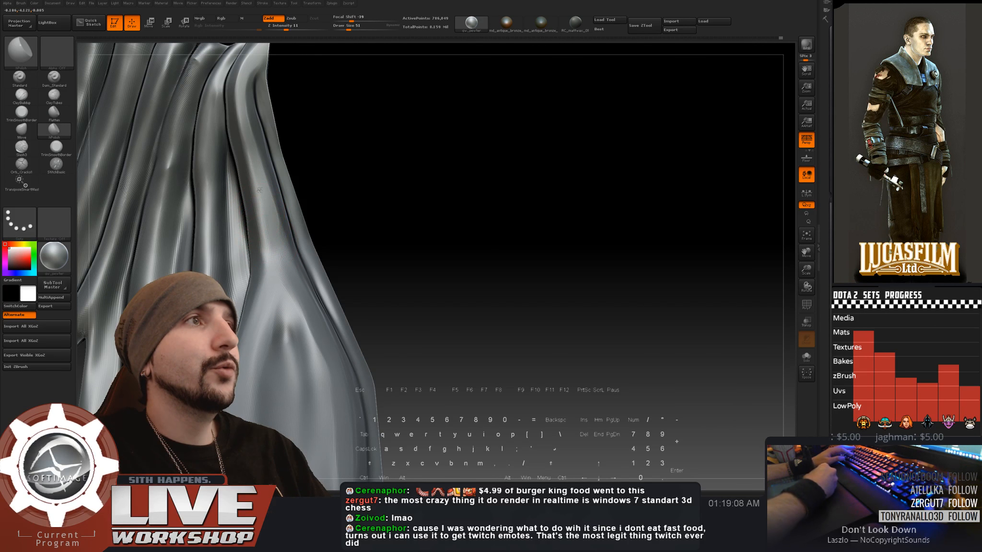
- Polish the right shoulder peak and the narrow fold beside it with hPolish at Draw Size 19
drag(383, 139, 538, 215)
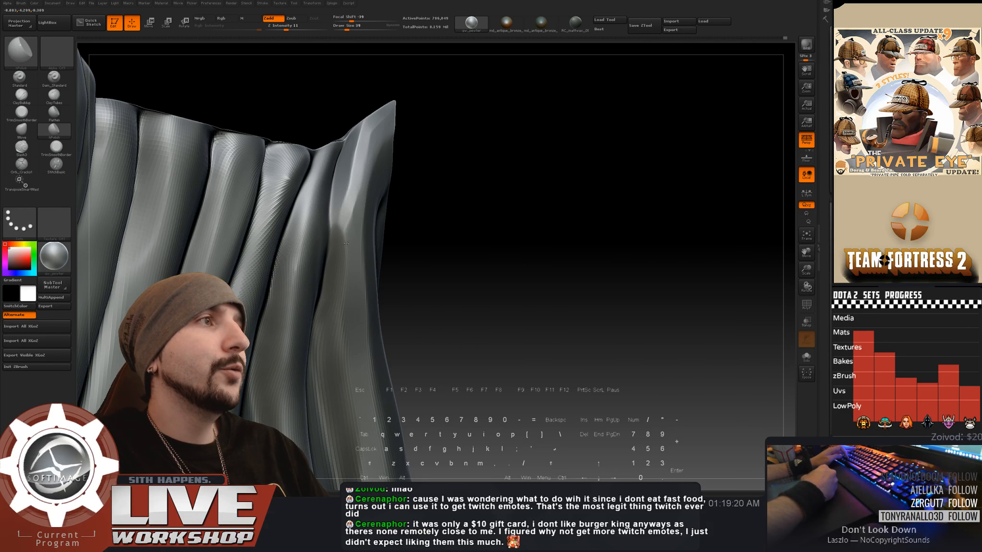
mouse_move(480, 267)
alt+mouse_down()
mouse_move(639, 189)
mouse_move(616, 161)
mouse_move(614, 188)
mouse_move(587, 222)
mouse_move(591, 169)
alt+mouse_up()
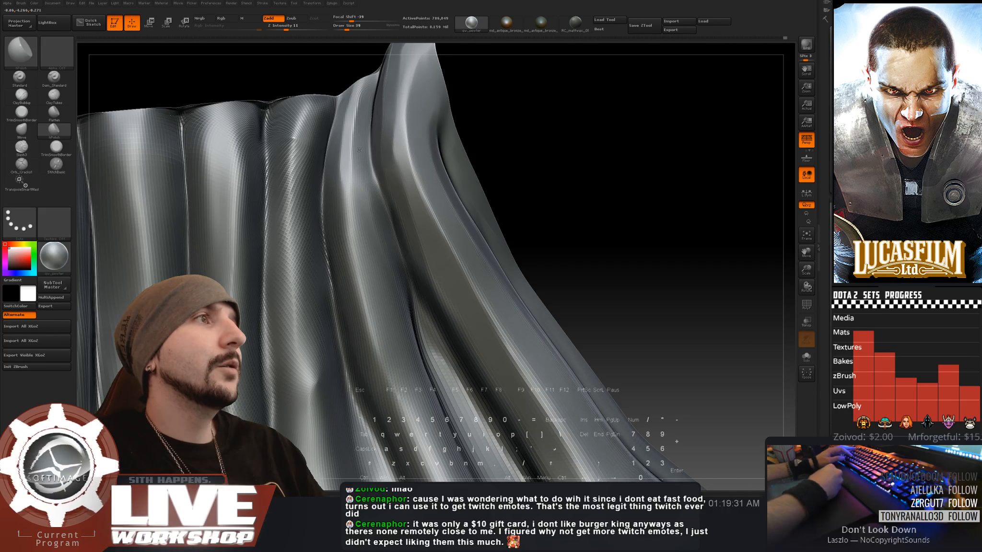
drag(464, 139, 475, 137)
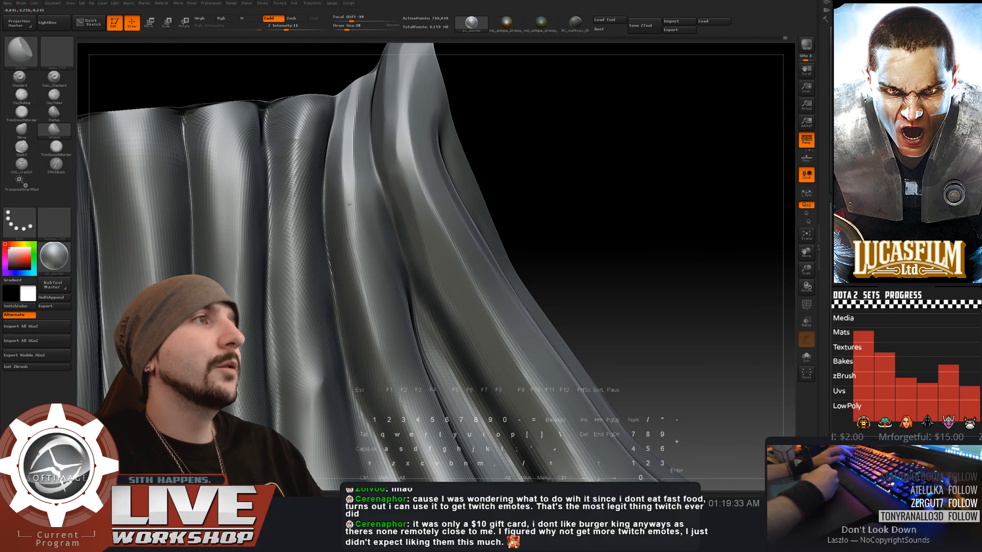
mouse_move(613, 188)
alt+mouse_down()
mouse_move(596, 168)
mouse_move(594, 132)
alt+mouse_up()
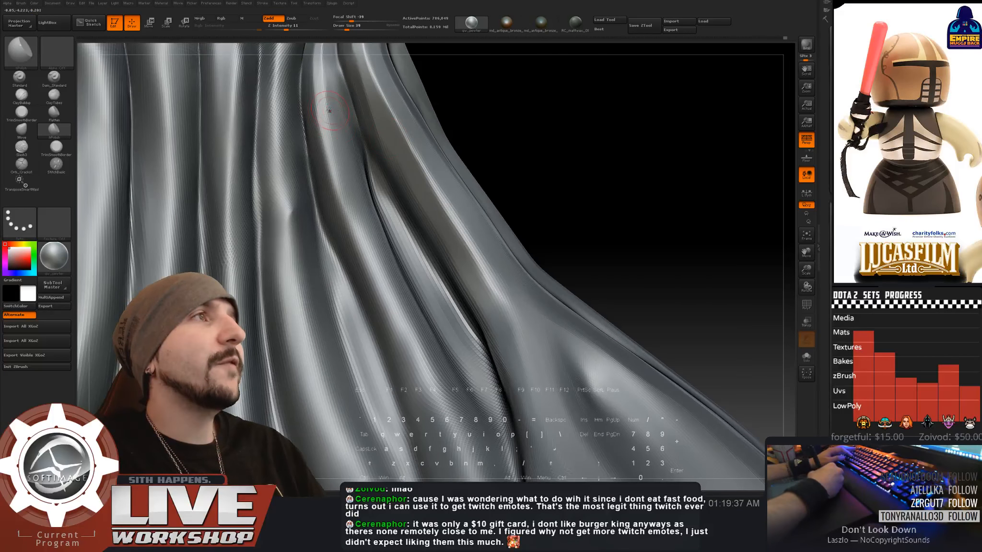
- Polish the narrow back folds alongside the right outer flap with hPolish at Draw Size 51
key(bracketright)
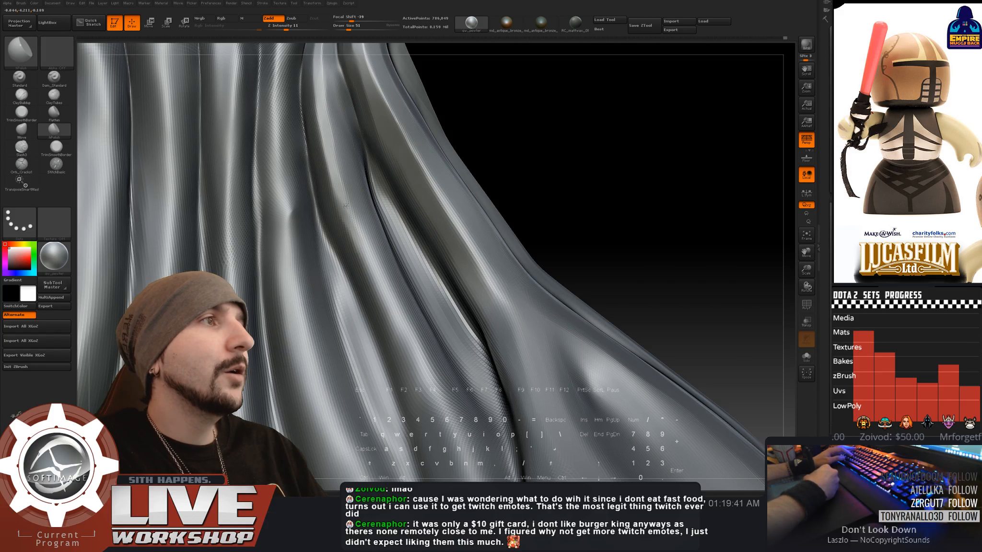
alt+drag(625, 218, 616, 161)
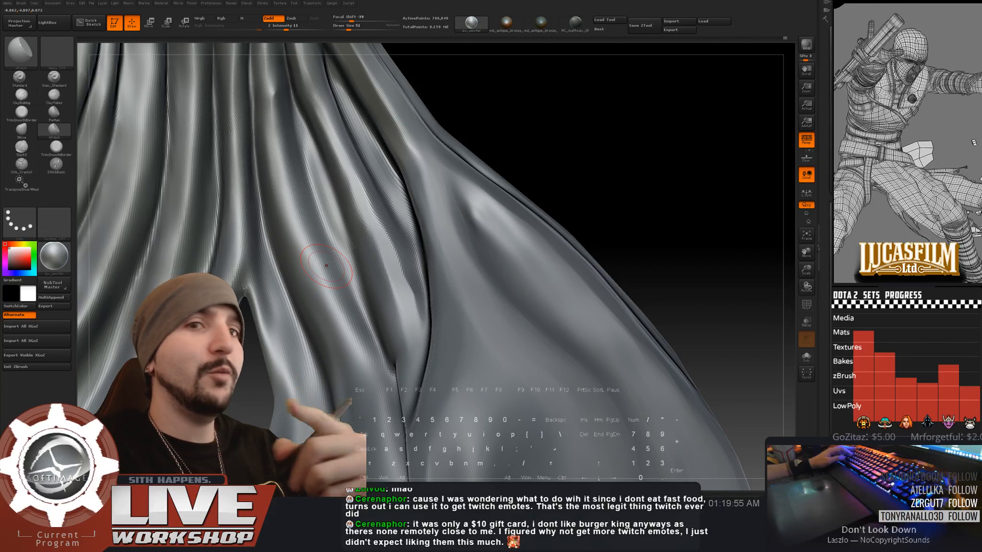
alt+drag(586, 113, 566, 148)
alt+drag(513, 129, 514, 144)
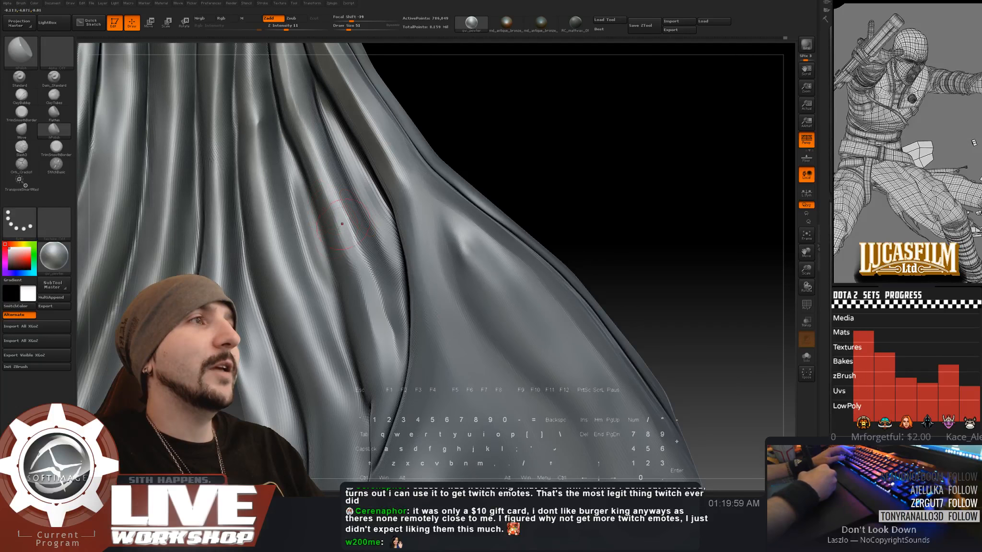
drag(367, 295, 374, 326)
drag(533, 195, 558, 193)
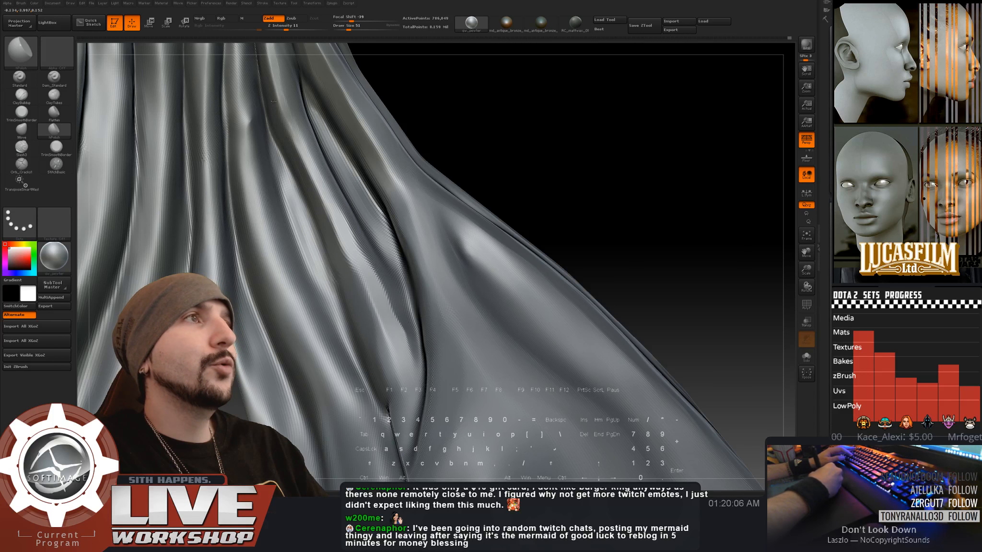
- Polish the fold next to the right shoulder peak downwards to the flap with hPolish, adjusting the Draw Size
alt+drag(469, 72, 455, 182)
alt+drag(456, 144, 455, 182)
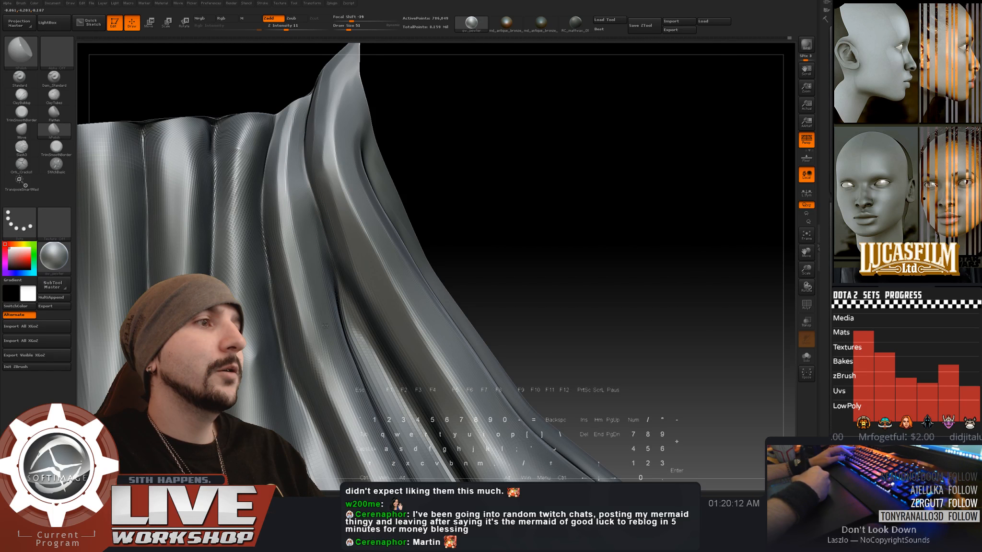
alt+drag(550, 291, 586, 192)
key(s)
drag(303, 137, 311, 137)
drag(480, 114, 522, 114)
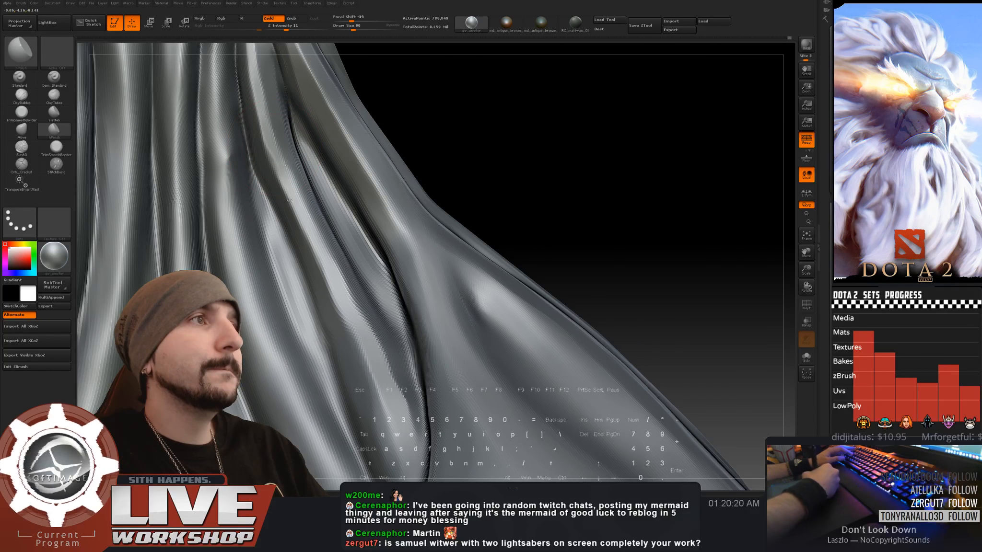
key(ctrl)
drag(290, 182, 321, 261)
key(ctrl+z)
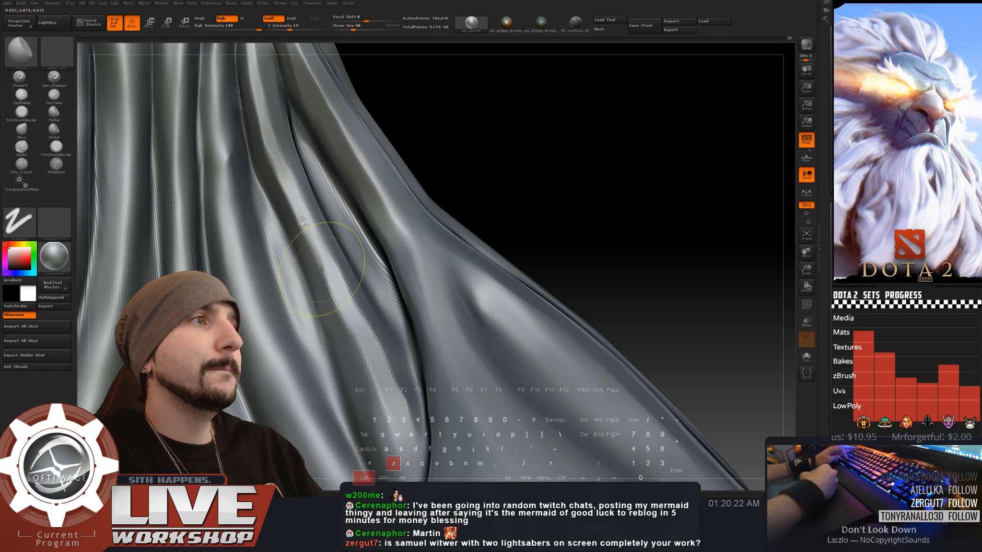
- Polish the fold inside the right outer flap and the fold top beside the right shoulder peak with hPolish, reducing the Draw Size
drag(284, 167, 322, 258)
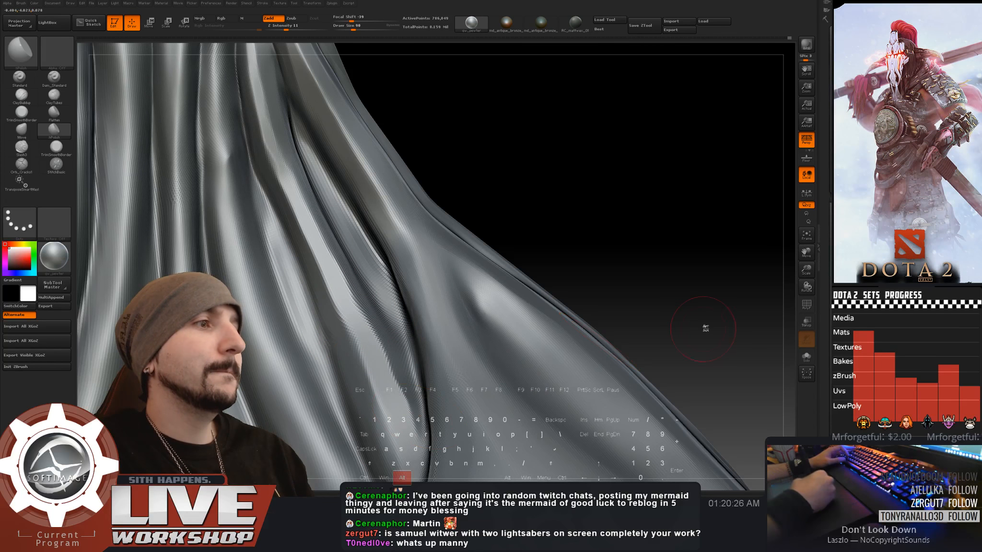
alt+drag(704, 329, 539, 202)
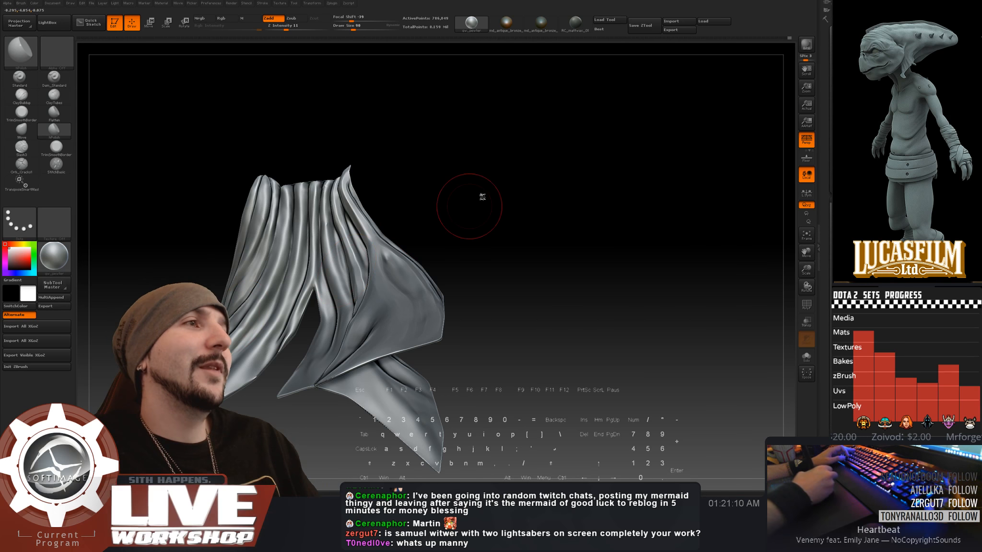
mouse_move(482, 197)
alt+mouse_down()
mouse_move(660, 209)
mouse_move(647, 190)
mouse_move(638, 123)
mouse_move(666, 121)
mouse_move(671, 166)
mouse_move(632, 131)
mouse_move(618, 179)
alt+mouse_up()
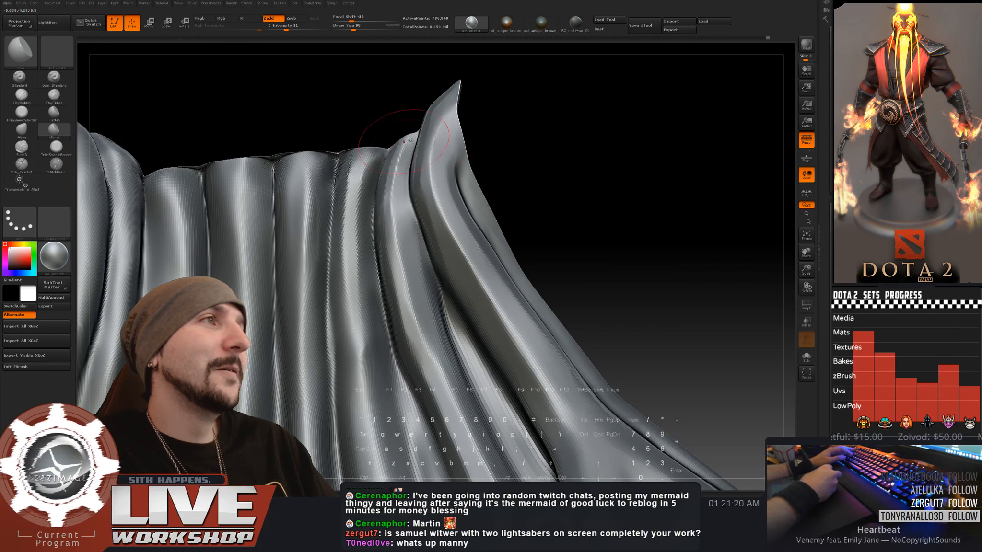
mouse_move(396, 129)
mouse_down()
mouse_move(406, 143)
mouse_move(366, 146)
mouse_move(391, 146)
mouse_move(379, 173)
mouse_up()
key(s)
click(374, 211)
key(ctrl+z)
key(s)
click(362, 192)
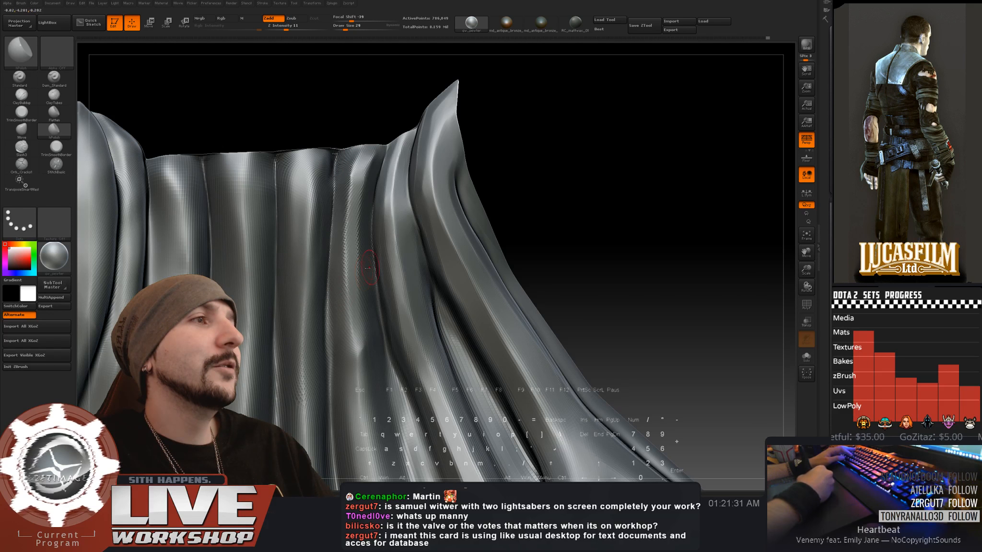
- Polish the long back fold inside the right shoulder folds down to the cape's slit with hPolish at Draw Size 71
alt+drag(592, 193, 559, 93)
key(bracketright)
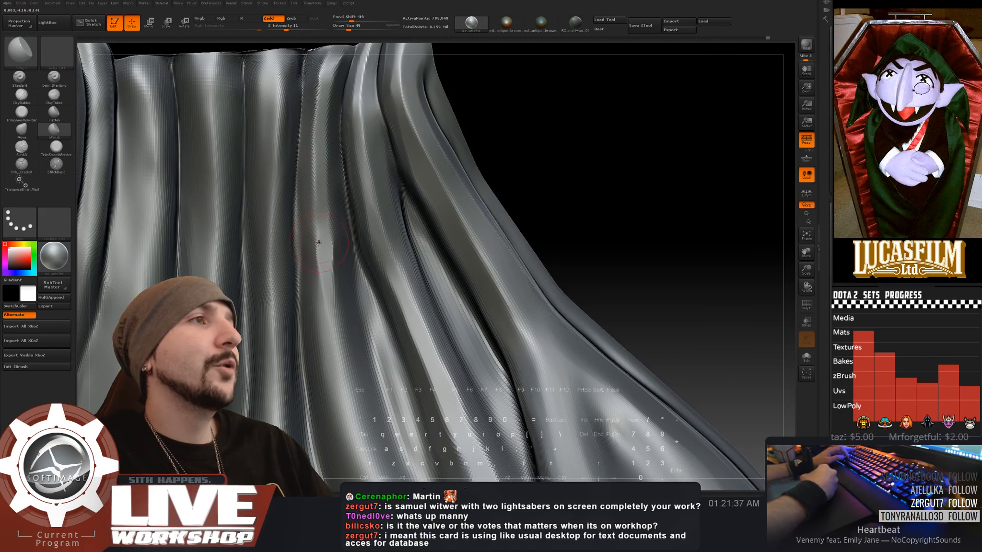
mouse_move(552, 105)
mouse_down()
mouse_move(581, 114)
mouse_move(310, 173)
mouse_move(311, 200)
mouse_up()
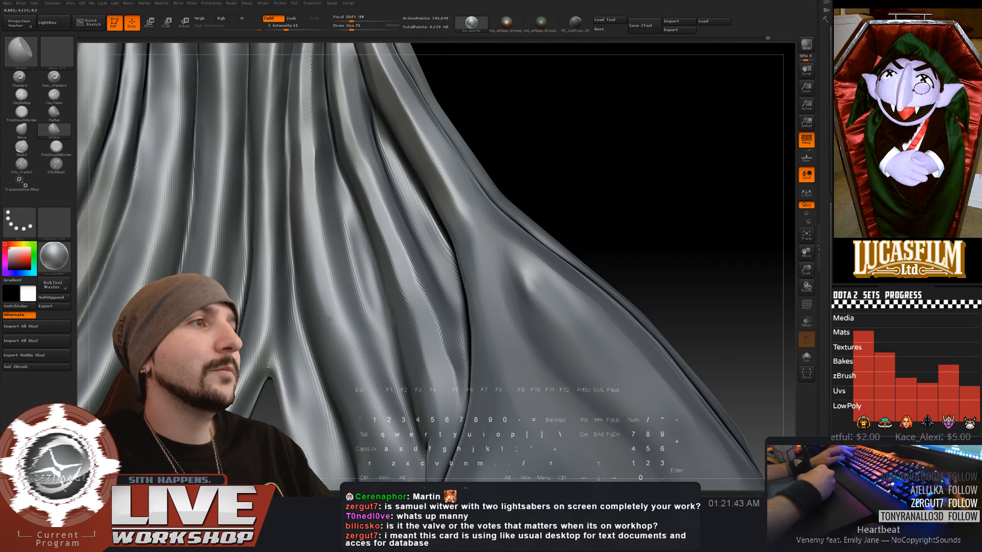
drag(311, 268, 327, 328)
mouse_move(599, 168)
mouse_down()
mouse_move(592, 186)
mouse_move(542, 206)
mouse_up()
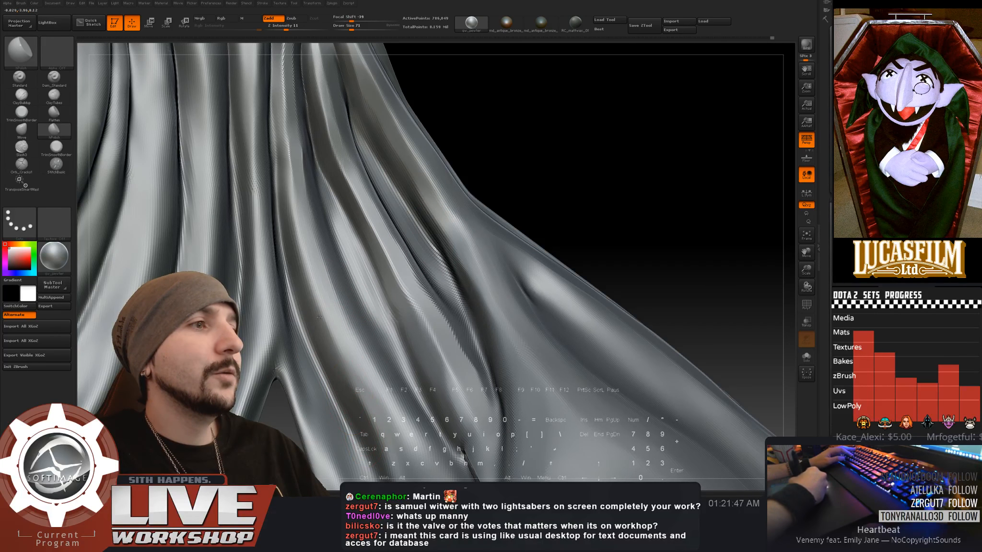
drag(314, 332, 281, 140)
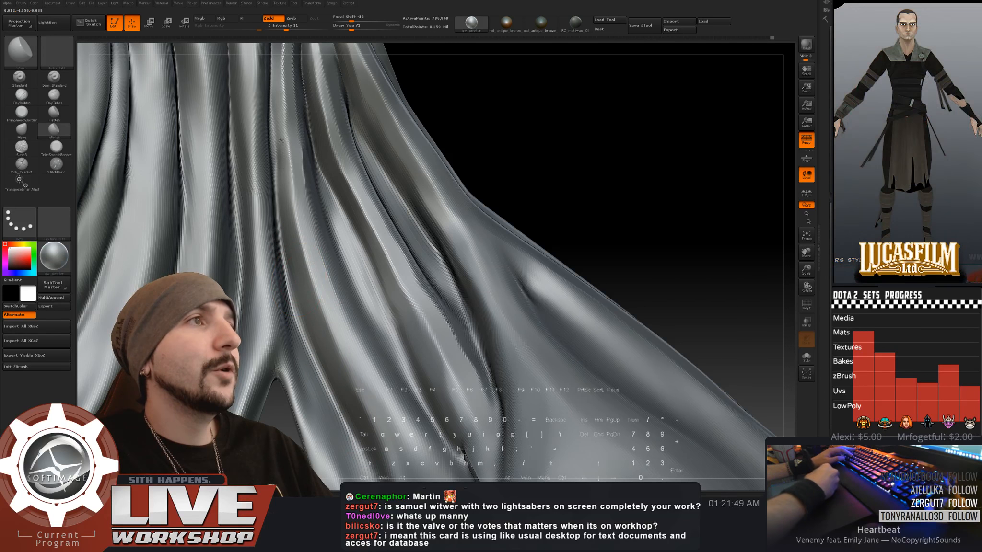
- Polish the upper stretch of the back fold and the fold next to the right shoulder peak, reducing the Draw Size to 27
alt+drag(473, 146, 468, 233)
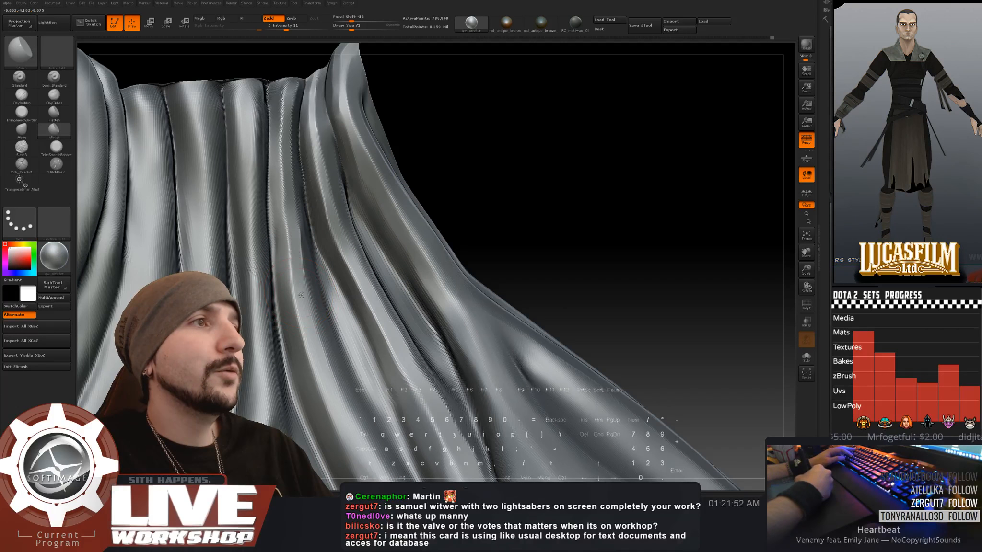
drag(296, 257, 285, 157)
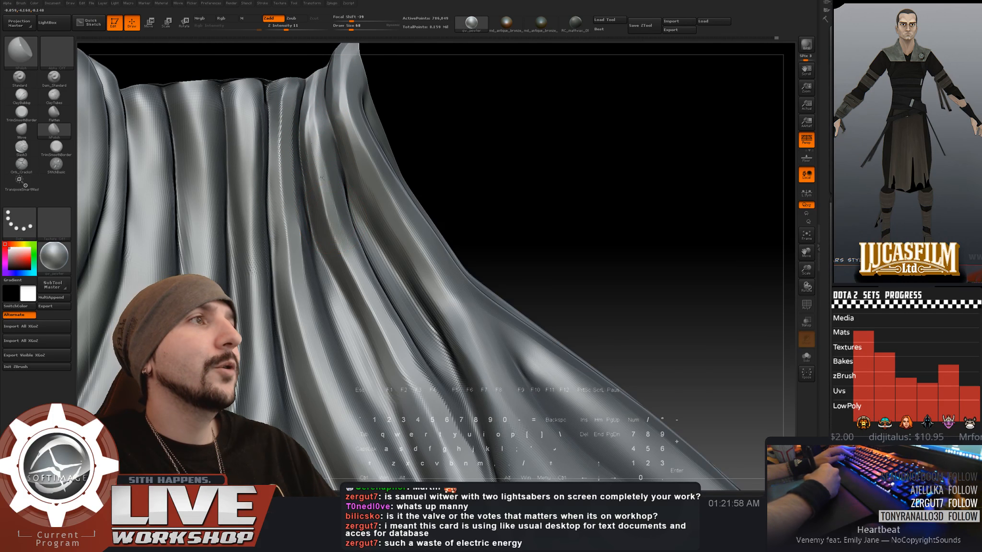
drag(318, 166, 314, 118)
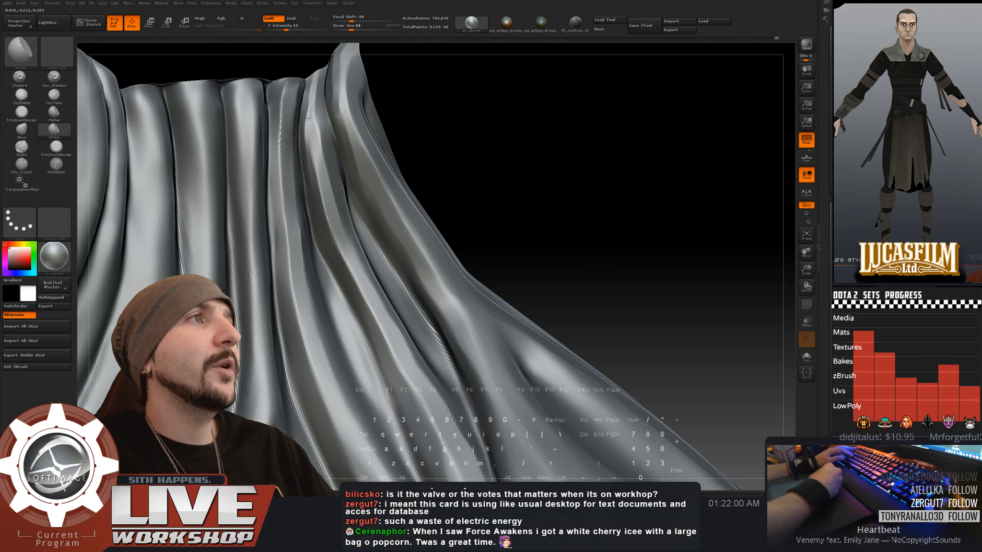
key(ctrl+s)
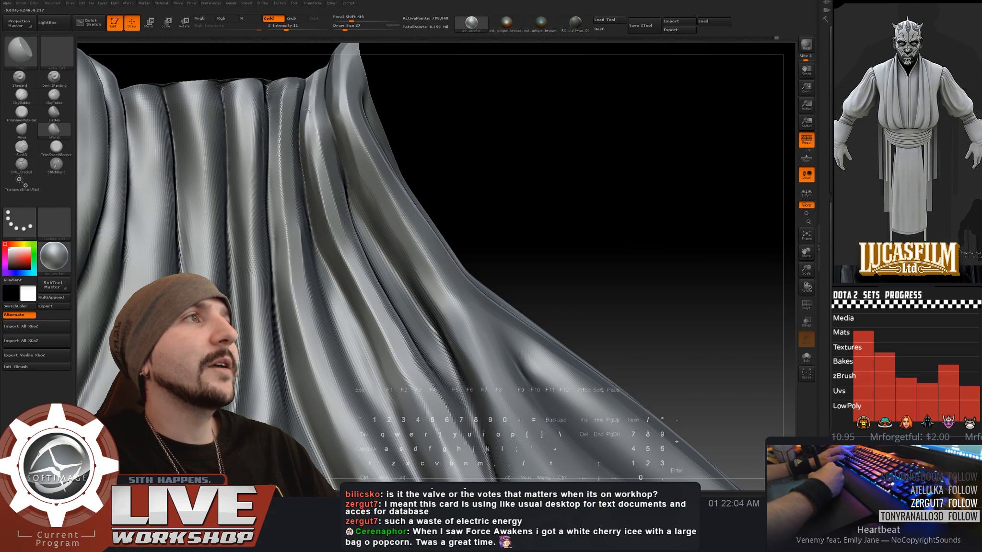
key(shift)
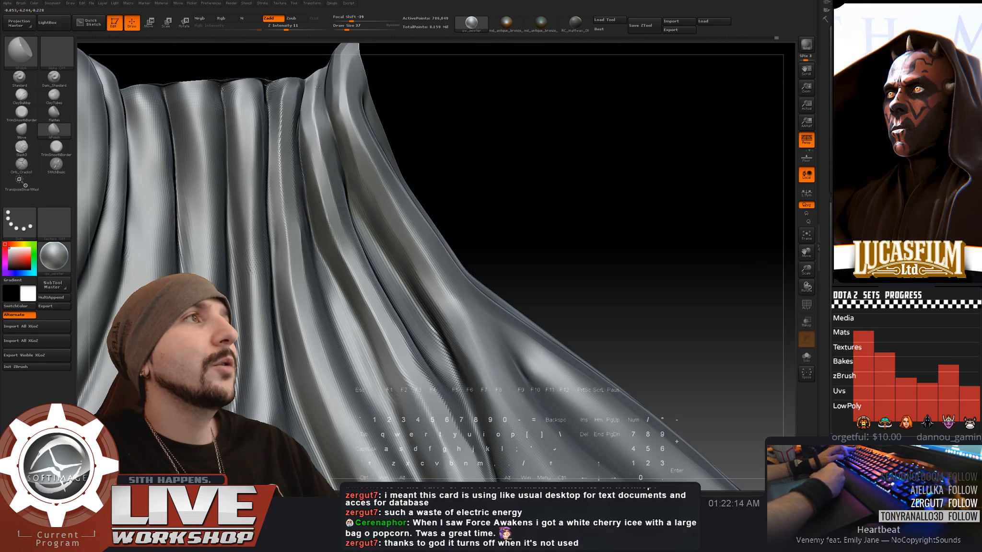
- Smooth the narrow fold beside the right shoulder peak and polish its ridge with hPolish at Draw Size 51
mouse_move(331, 168)
shift+mouse_down()
mouse_move(314, 120)
mouse_move(319, 164)
shift+mouse_up()
key(s)
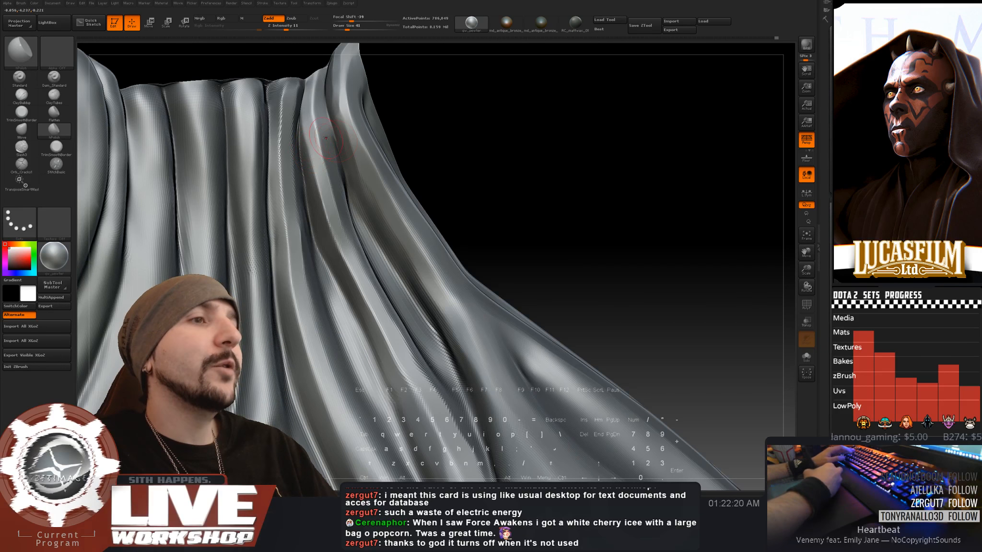
key(s)
drag(317, 155, 320, 155)
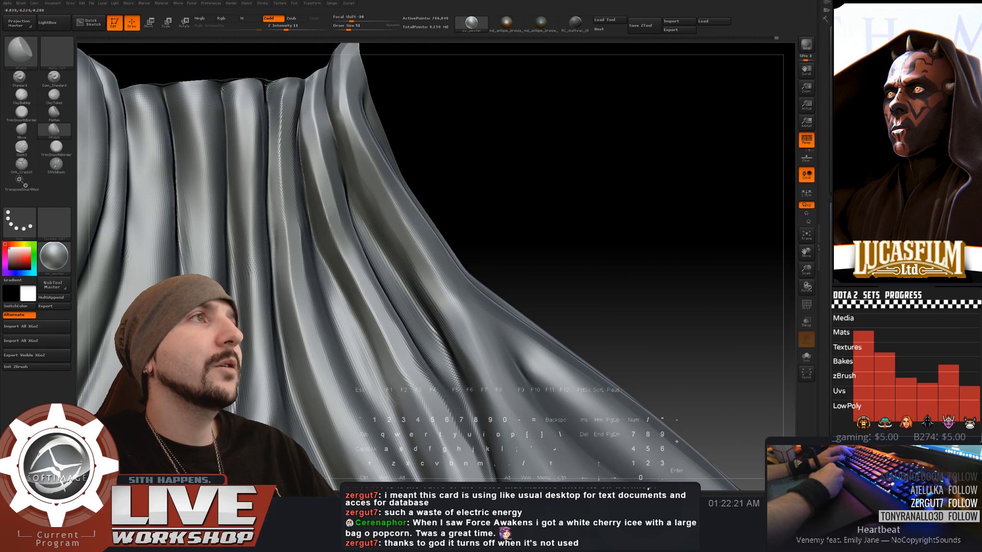
right_drag(320, 92, 341, 123)
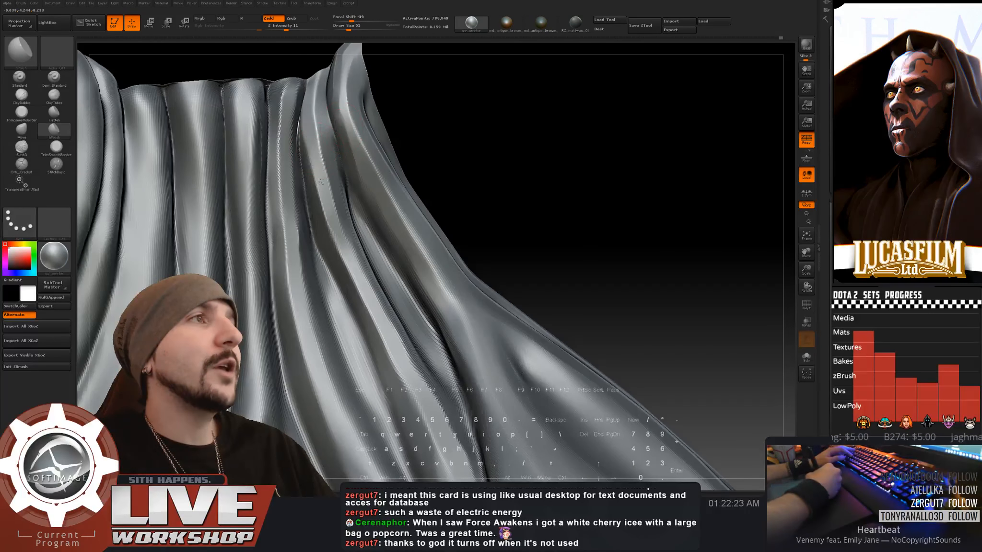
right_drag(340, 214, 331, 186)
key(shift)
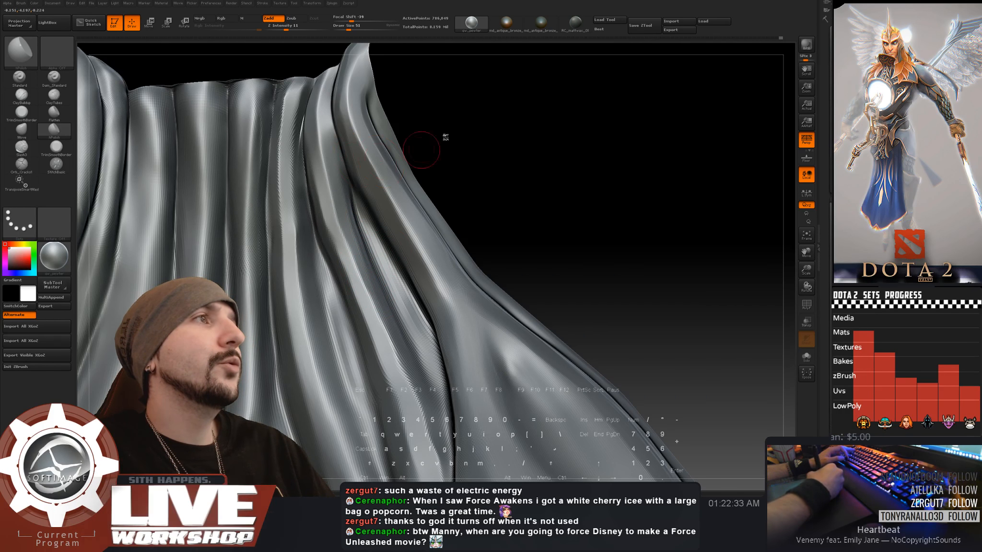
- Examine the back folds running into the right outer flap from several angles and undo the last stroke
drag(445, 136, 427, 147)
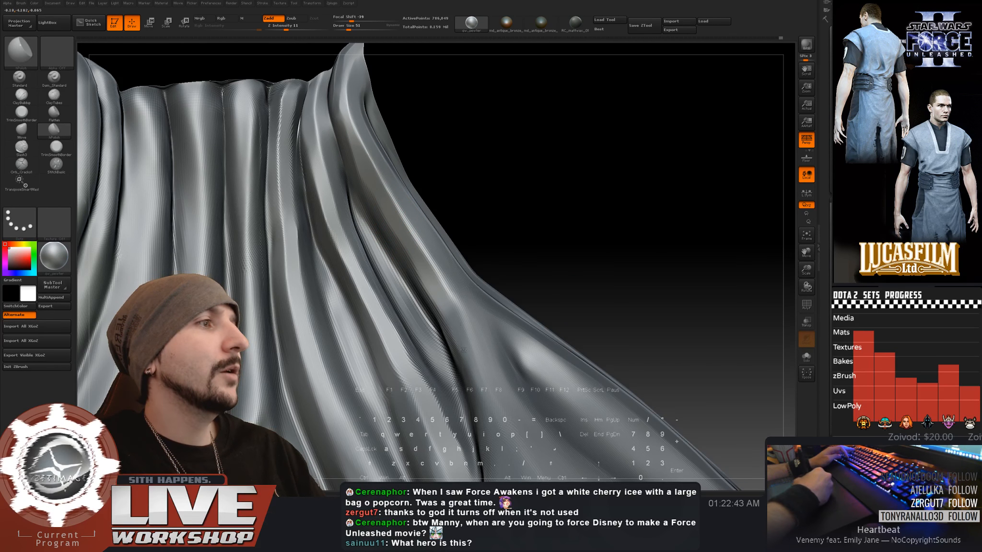
alt+drag(576, 206, 575, 129)
mouse_move(605, 254)
mouse_down()
mouse_move(645, 219)
mouse_move(660, 277)
mouse_move(669, 209)
mouse_move(693, 224)
mouse_move(641, 199)
mouse_up()
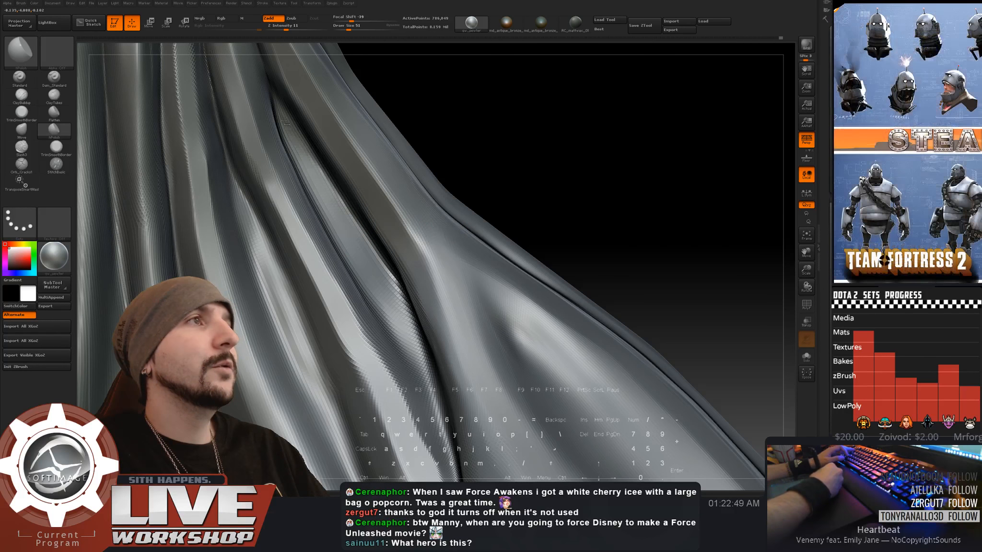
drag(504, 147, 463, 124)
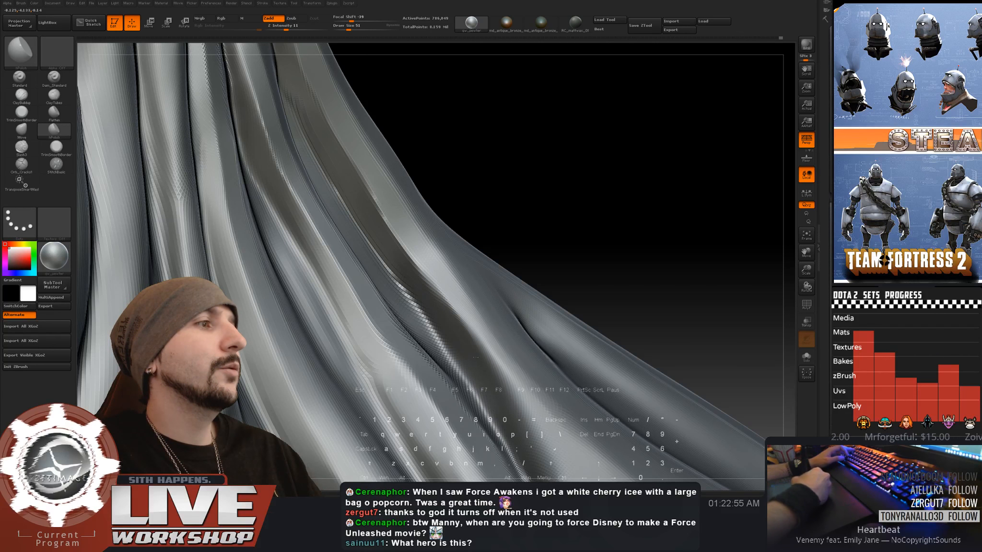
alt+click(663, 233)
mouse_move(663, 234)
mouse_down()
mouse_move(640, 230)
mouse_move(667, 219)
mouse_move(618, 242)
mouse_up()
key(s)
drag(405, 277, 412, 277)
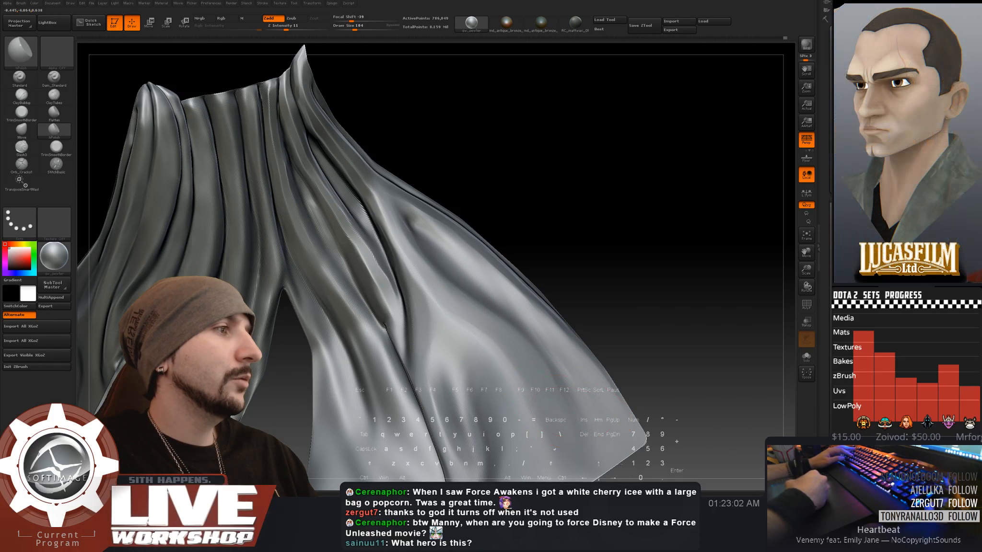
key(ctrl+z)
- Polish the lower back panel between the slit and the right outer flap with hPolish at a smaller Draw Size
alt+drag(624, 292, 637, 182)
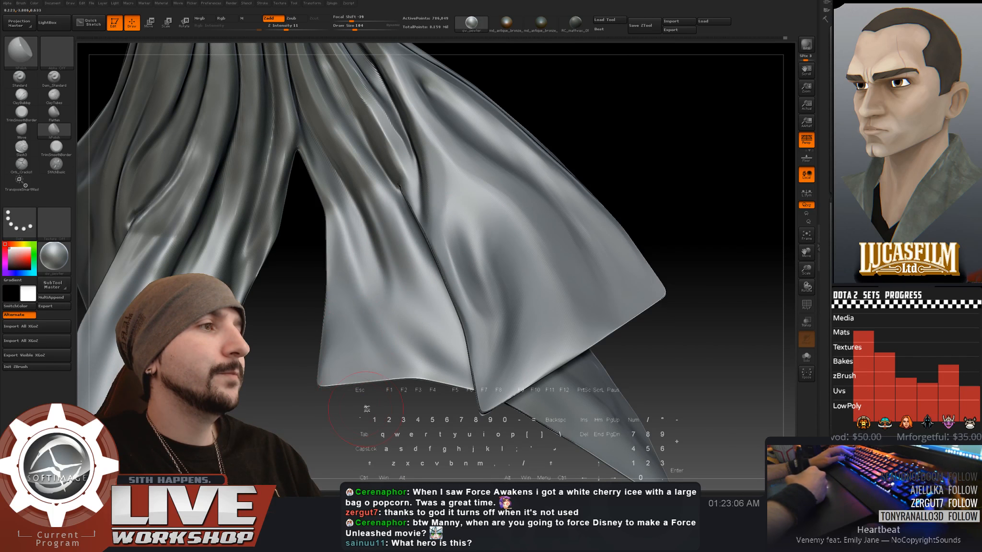
drag(367, 408, 377, 344)
key(s)
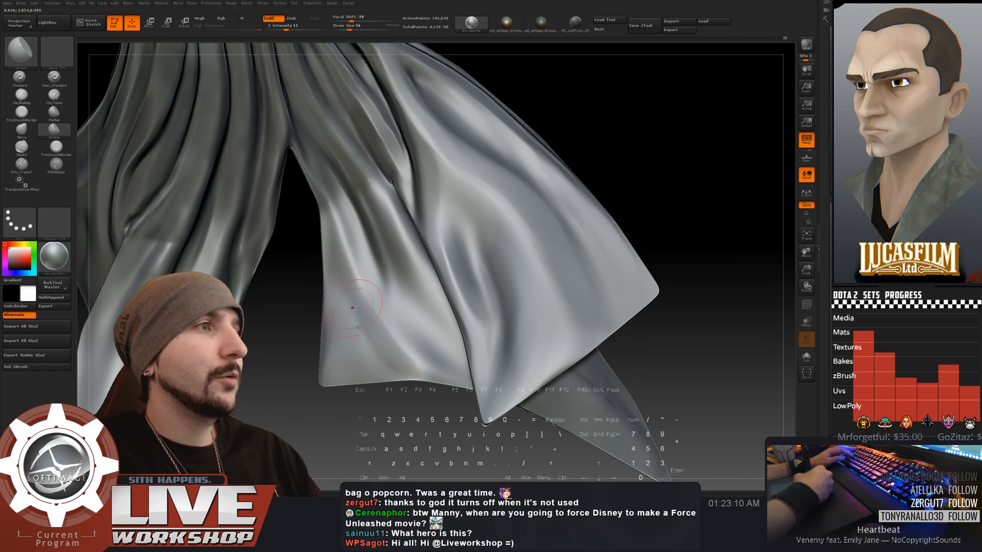
drag(368, 397, 403, 354)
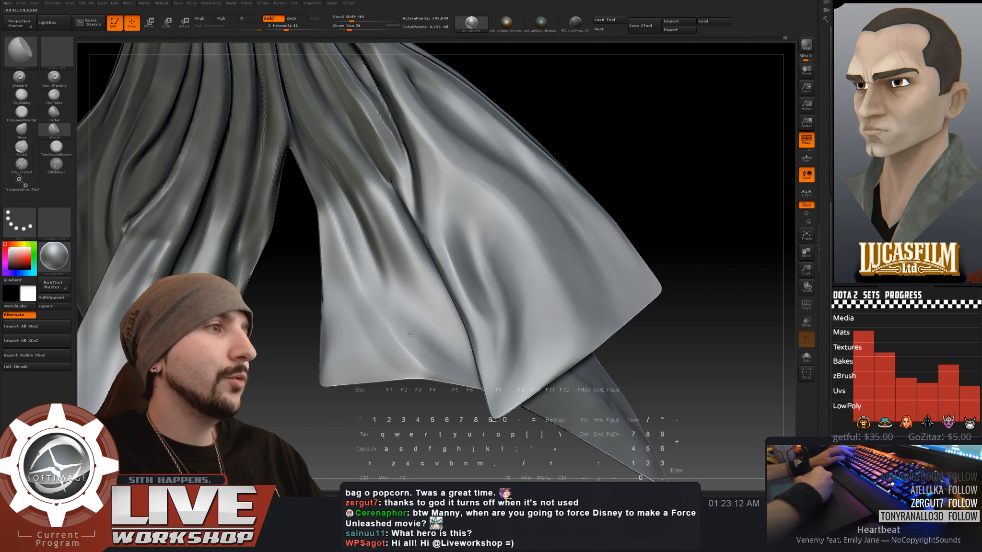
drag(387, 292, 434, 294)
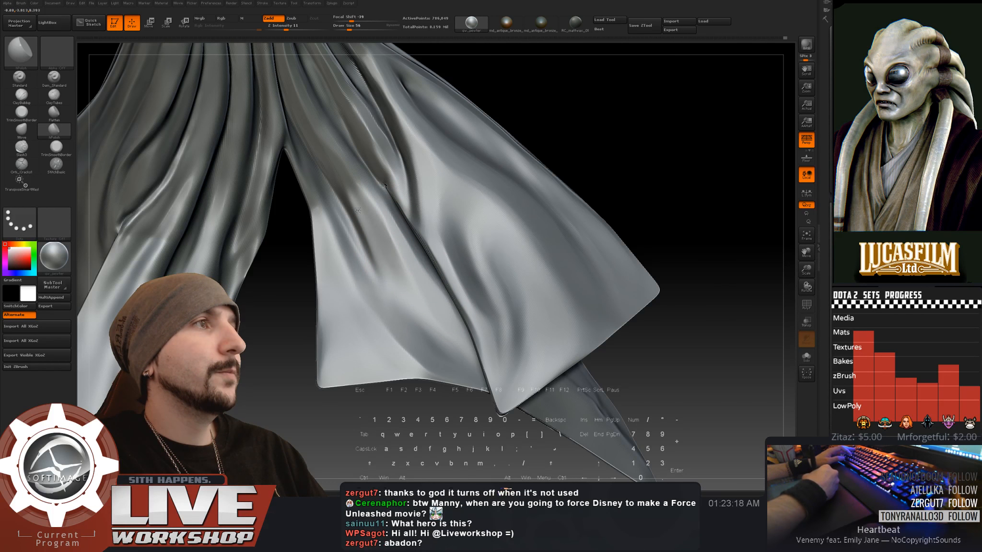
mouse_move(566, 130)
mouse_down()
mouse_move(592, 165)
mouse_move(445, 169)
mouse_move(533, 138)
mouse_up()
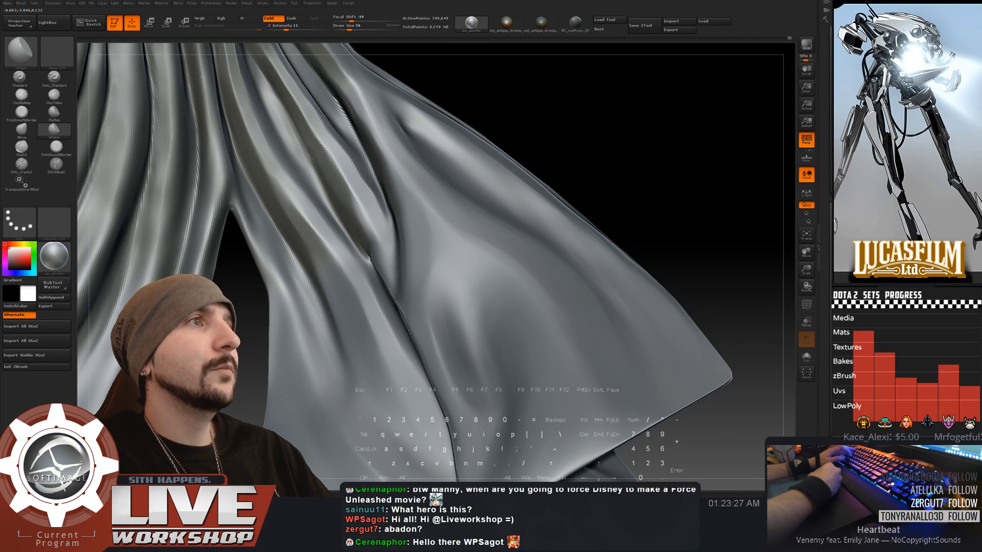
- Polish the narrow folds tucked alongside the upper edge of the right outer flap with a reduced hPolish Draw Size
mouse_move(498, 101)
mouse_down()
mouse_move(544, 145)
mouse_move(543, 132)
mouse_move(527, 139)
mouse_up()
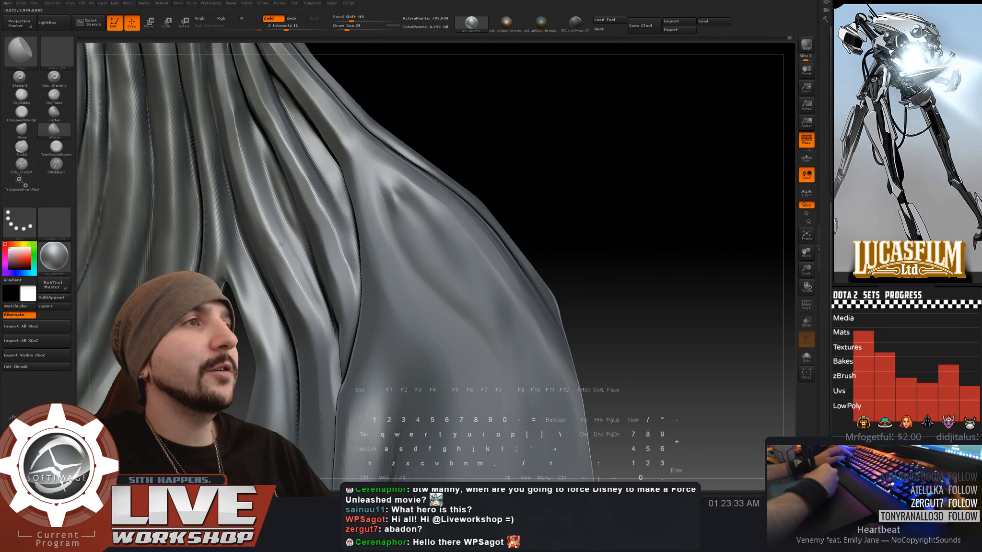
mouse_move(508, 139)
mouse_down()
mouse_move(455, 115)
mouse_move(509, 98)
mouse_move(523, 105)
mouse_up()
key(s)
drag(263, 186, 259, 186)
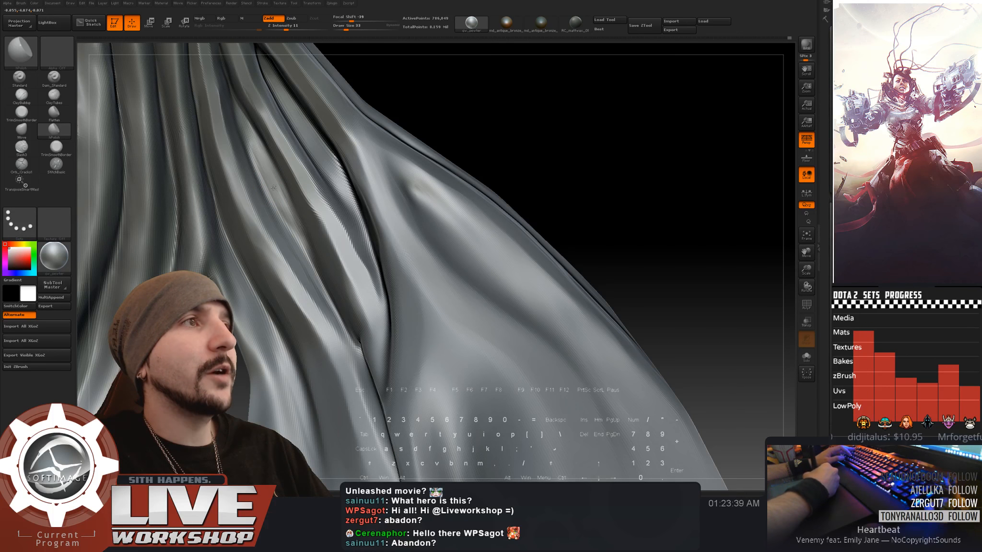
drag(444, 107, 309, 216)
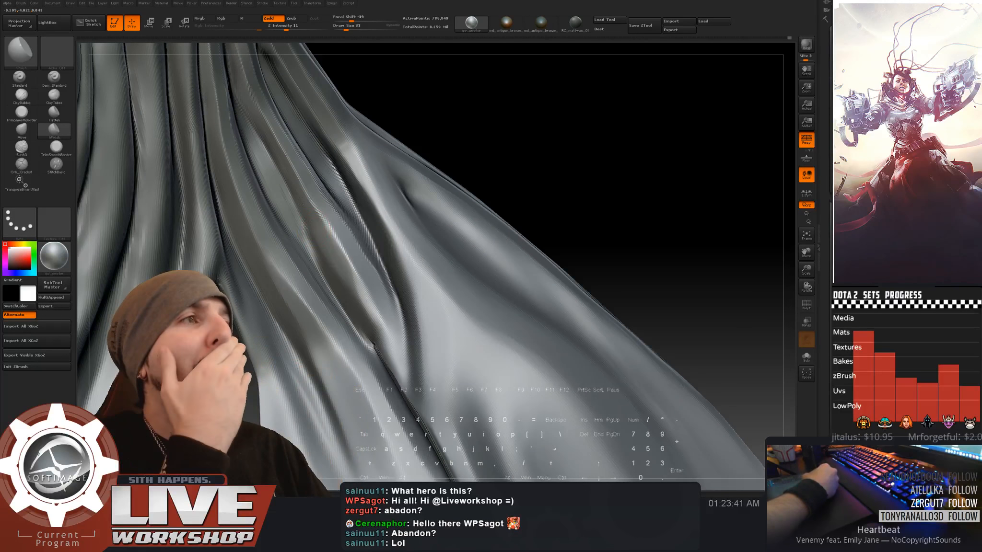
drag(484, 96, 445, 93)
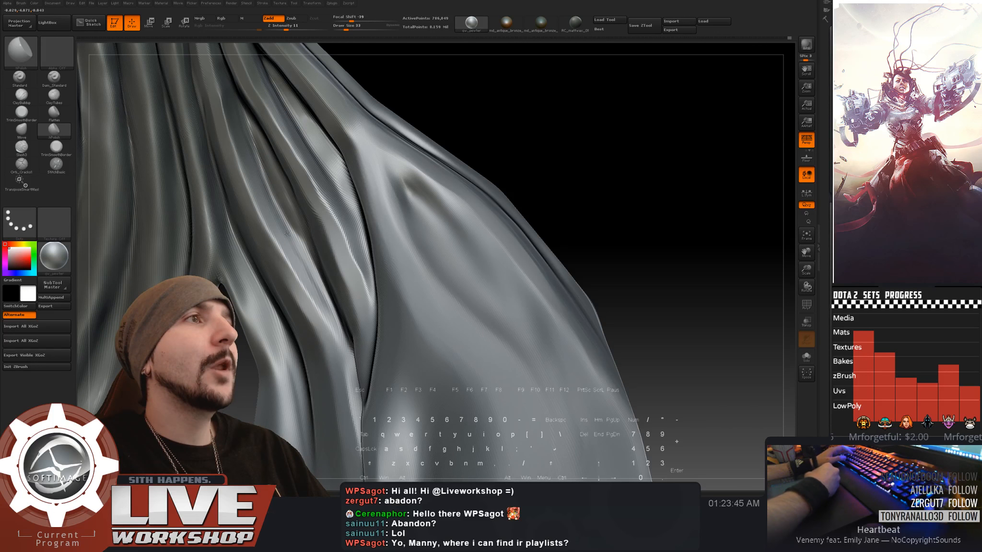
- Make the whole mount and rider visible around the cape and examine the right flap's folds in context
alt+drag(582, 139, 619, 233)
drag(620, 233, 565, 225)
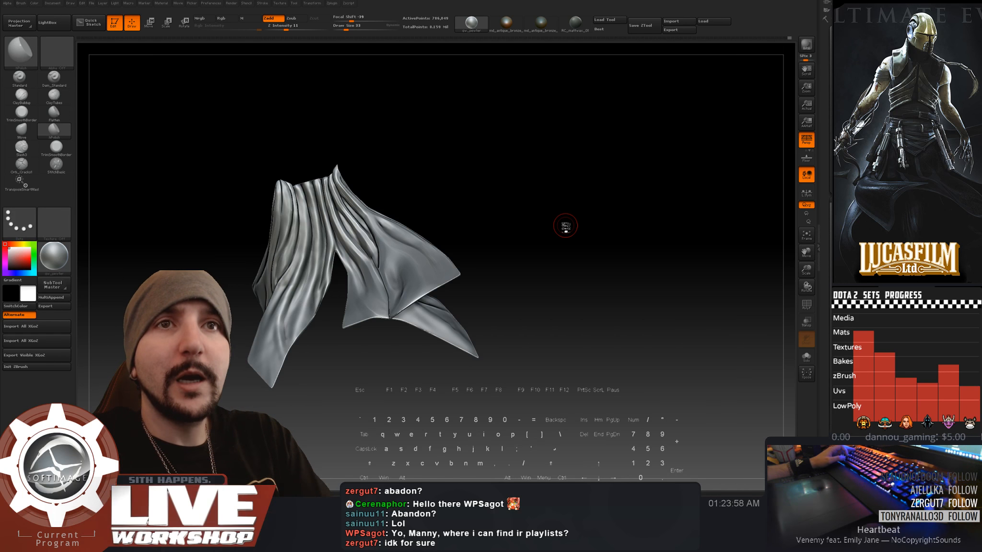
click(964, 196)
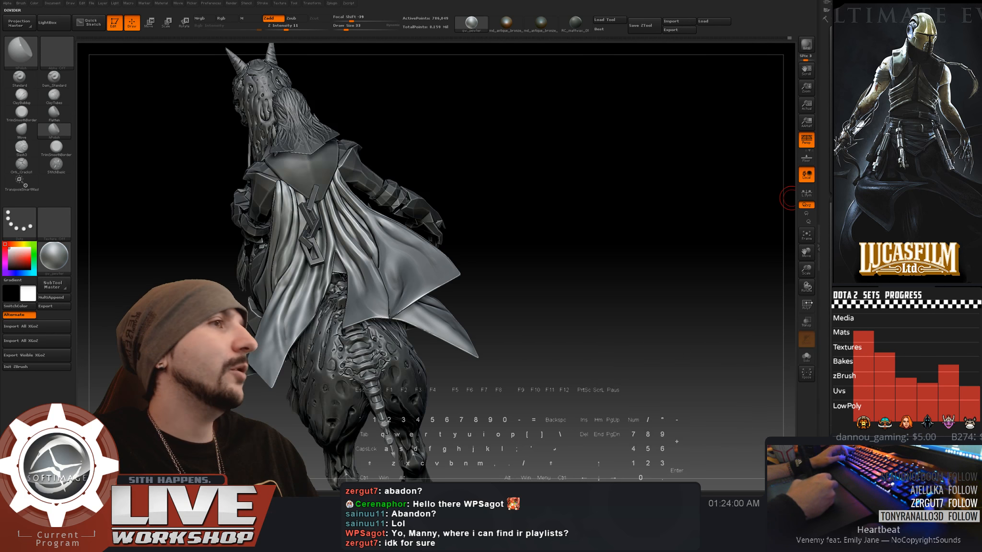
mouse_move(658, 235)
mouse_down()
mouse_move(651, 223)
mouse_move(698, 270)
mouse_move(675, 233)
mouse_move(754, 212)
mouse_move(719, 238)
mouse_move(776, 231)
mouse_up()
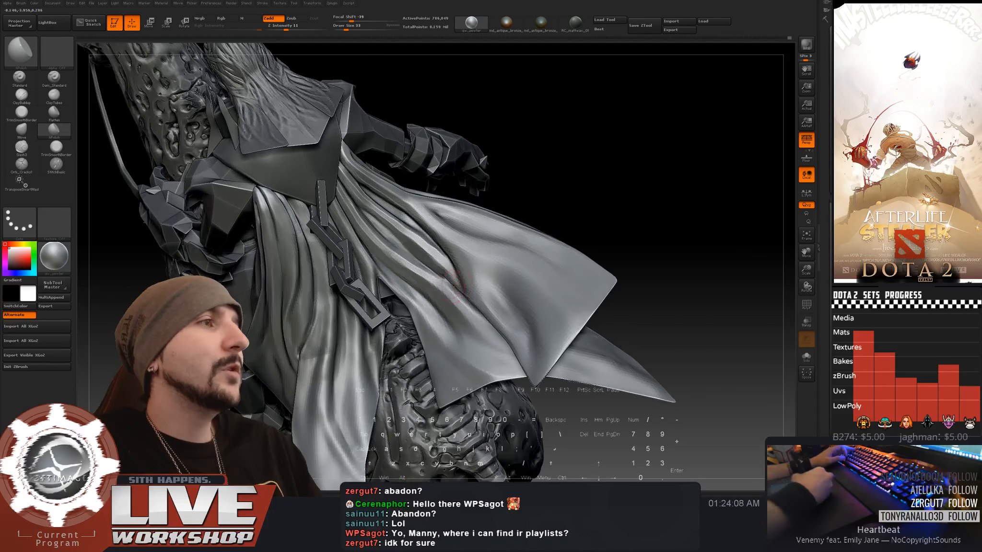
key(shift)
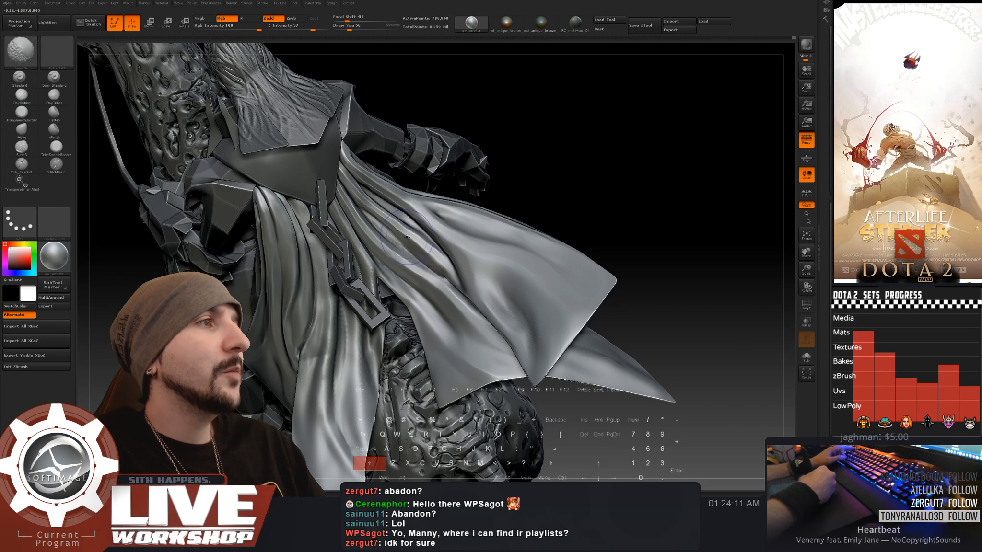
alt+drag(555, 160, 541, 193)
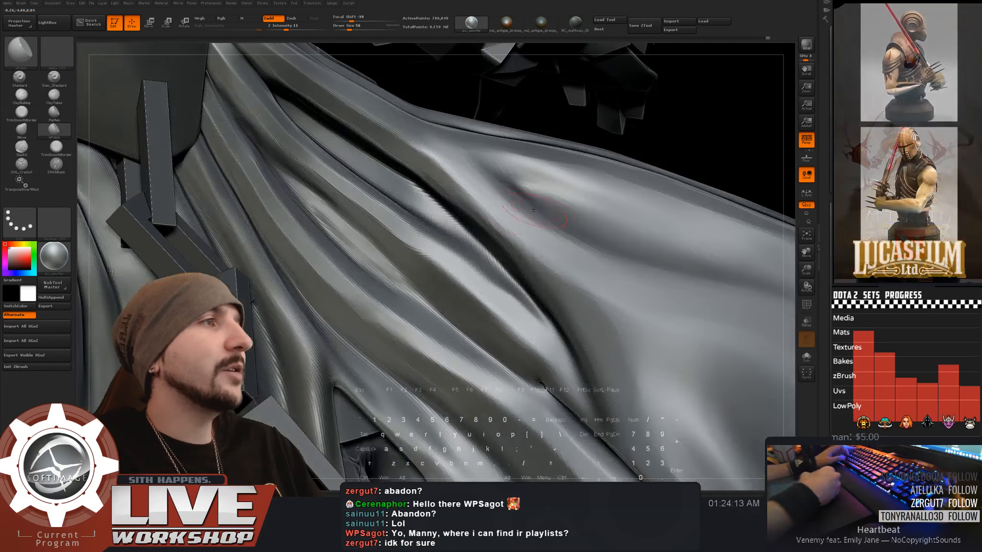
- Reshape the narrow back folds beside the right outer flap with the Move brush at a Draw Size of 124
click(21, 137)
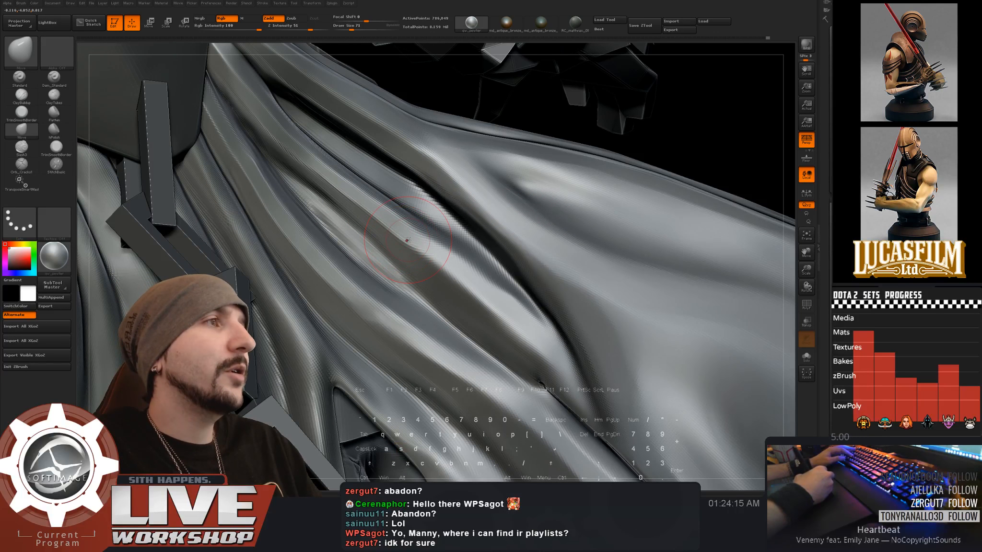
key(bracketright)
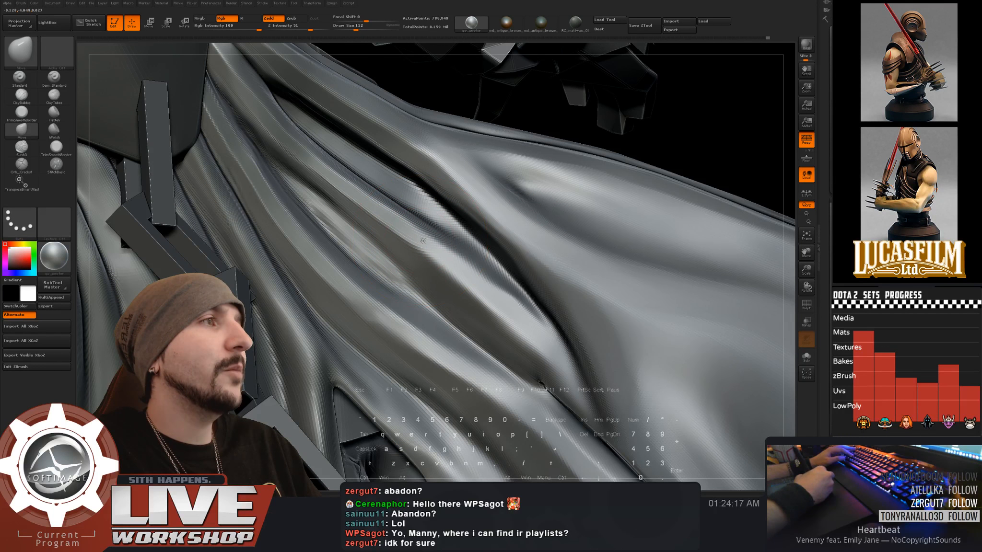
key(bracketright)
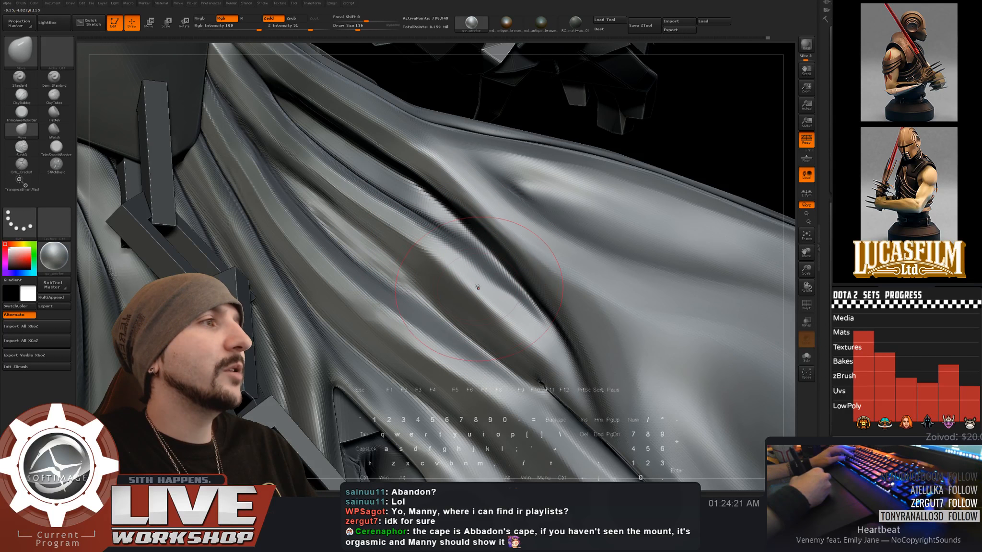
key(bracketleft)
drag(471, 286, 499, 299)
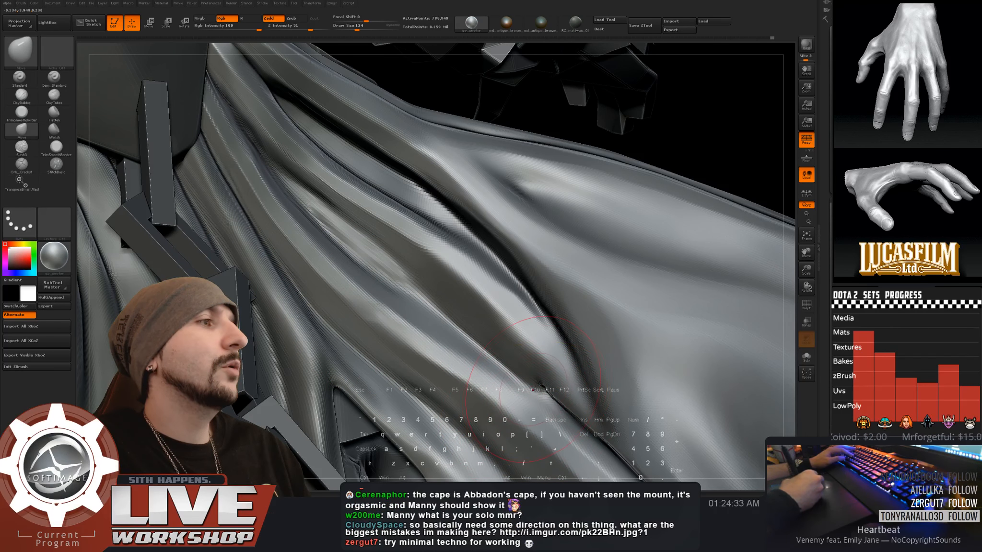
alt+drag(706, 127, 711, 236)
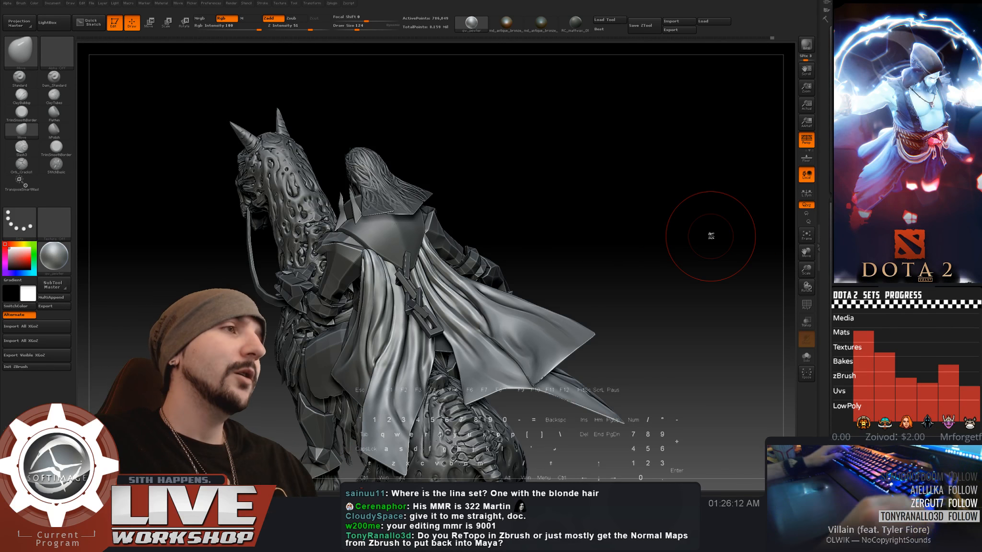
mouse_move(671, 204)
alt+mouse_down()
mouse_move(644, 156)
mouse_move(670, 181)
mouse_move(673, 212)
mouse_move(694, 173)
alt+mouse_up()
mouse_move(695, 173)
mouse_down()
mouse_move(672, 199)
mouse_move(664, 135)
mouse_up()
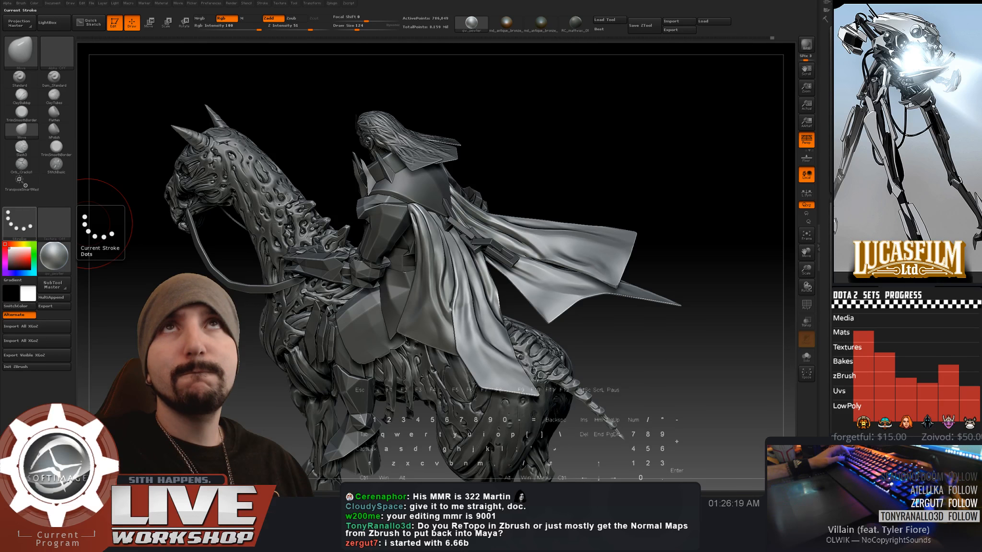
- Switch to the browser, widen the window, enlarge the shared imgur image of the four-view character sculpt, examine it, and close the window
drag(0, 4, 313, 7)
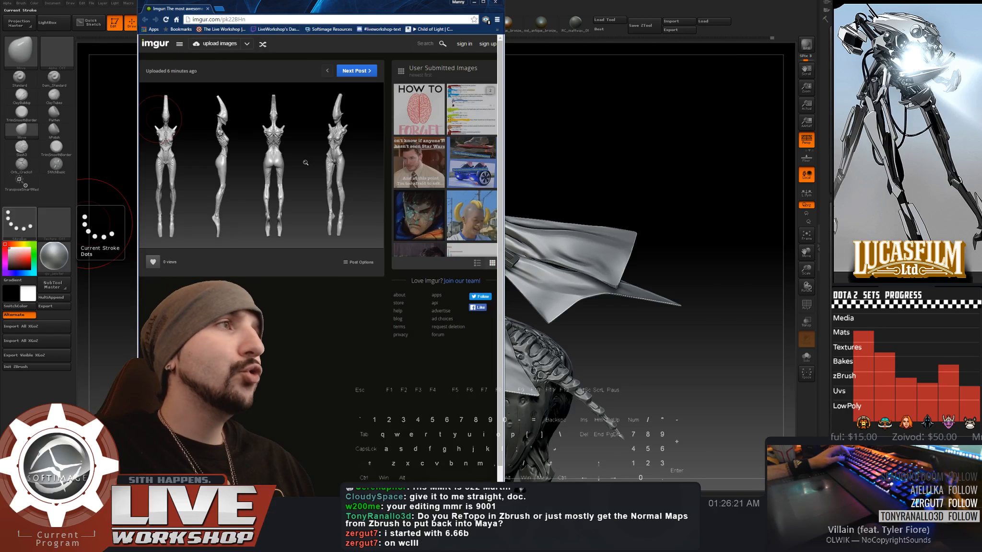
click(305, 163)
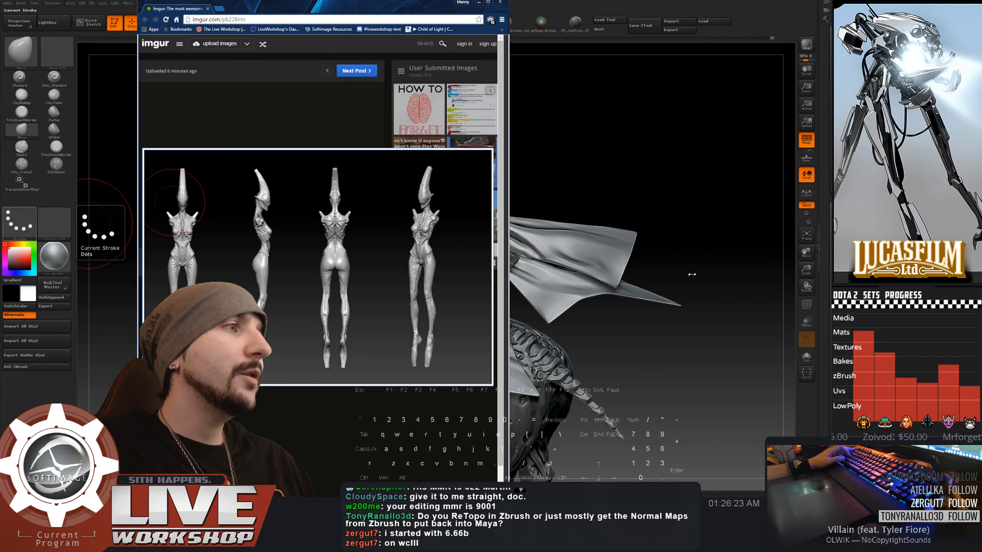
drag(503, 285, 703, 285)
click(399, 245)
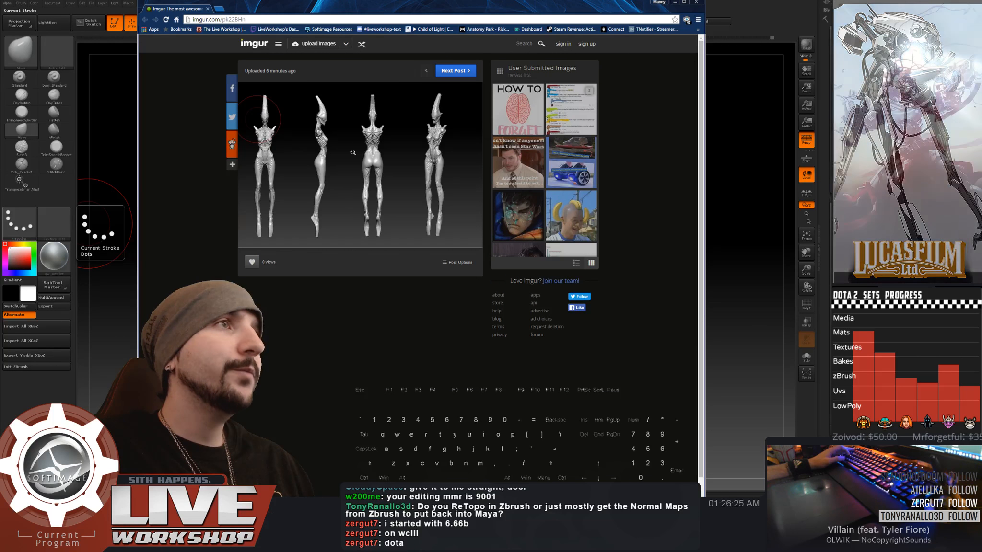
click(396, 238)
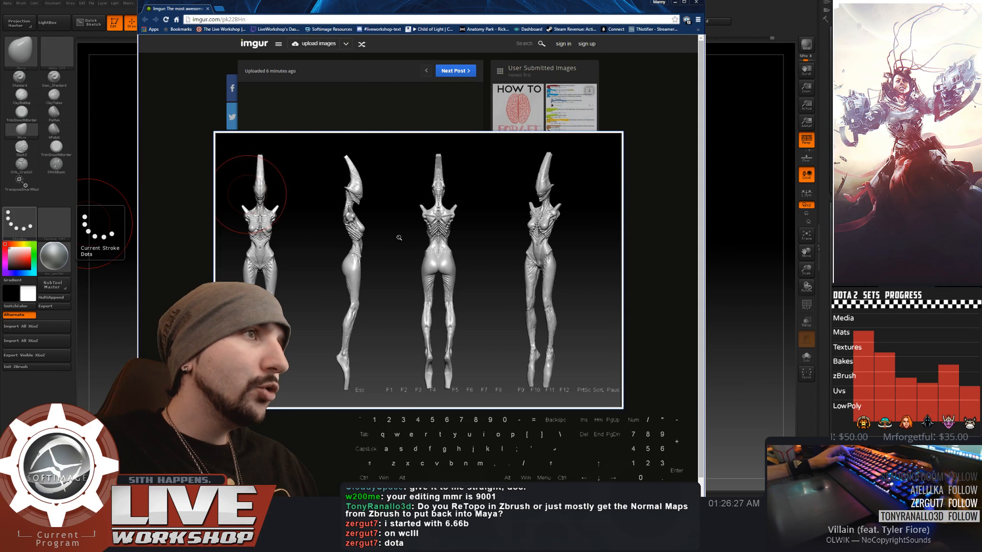
click(349, 241)
click(362, 201)
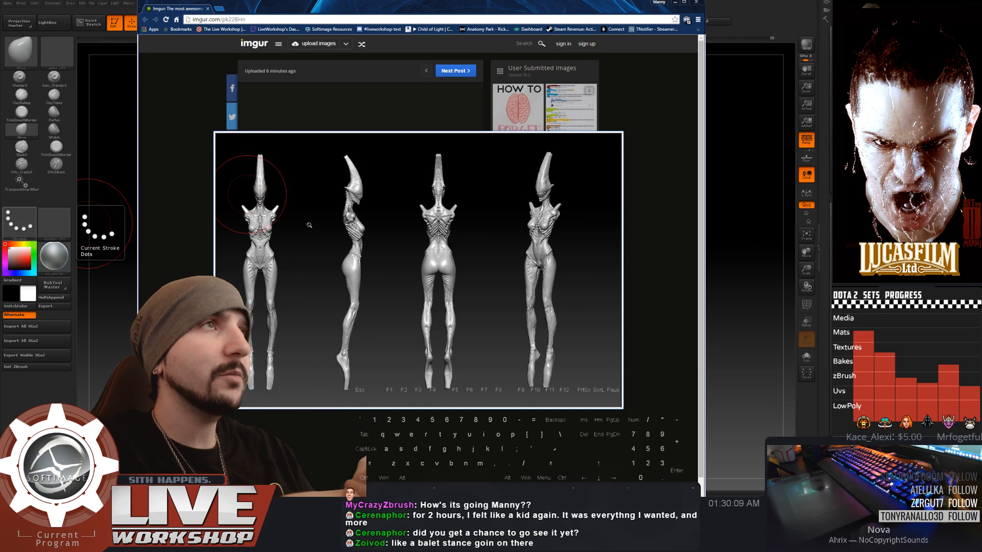
click(695, 3)
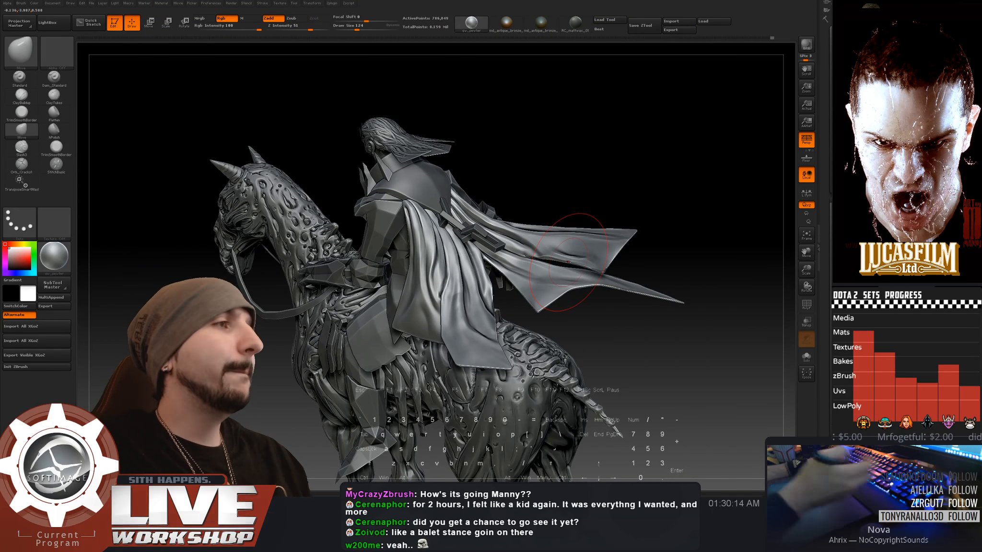
- Show the cape alone and polish its upper back folds with hPolish at a Draw Size of 54
alt+drag(658, 197, 681, 136)
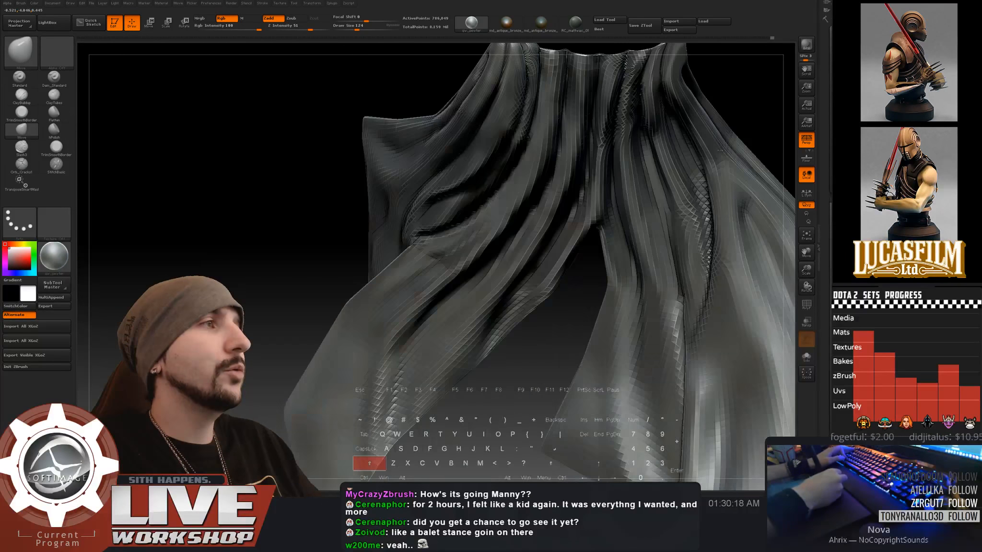
mouse_move(771, 100)
alt+mouse_down()
mouse_move(632, 206)
mouse_move(677, 145)
mouse_move(693, 226)
alt+mouse_up()
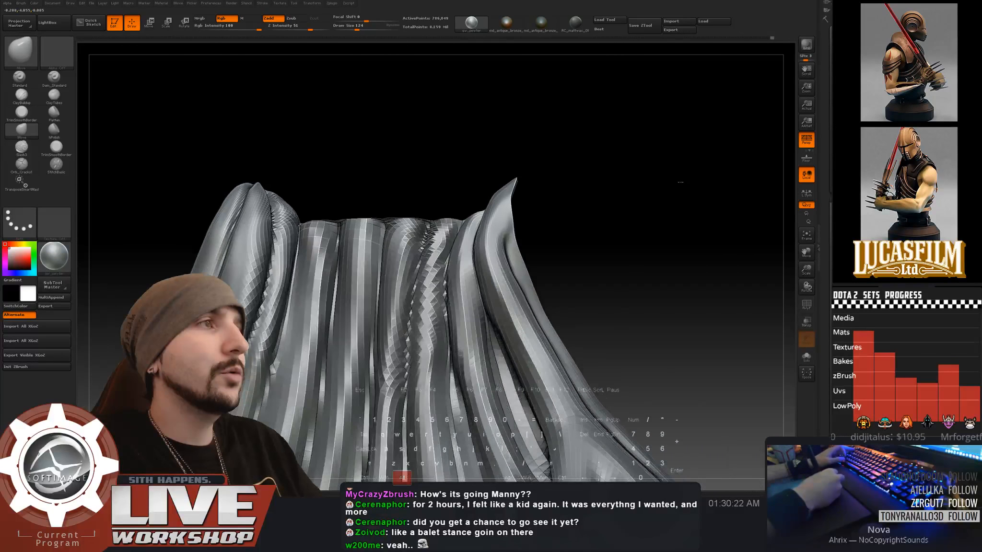
key(s)
drag(359, 382, 356, 382)
drag(355, 382, 354, 347)
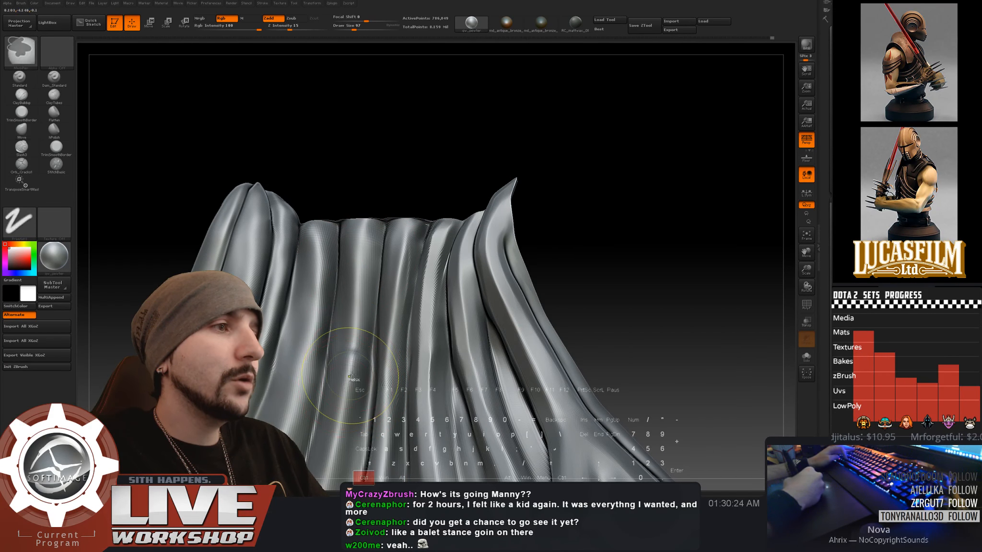
click(54, 130)
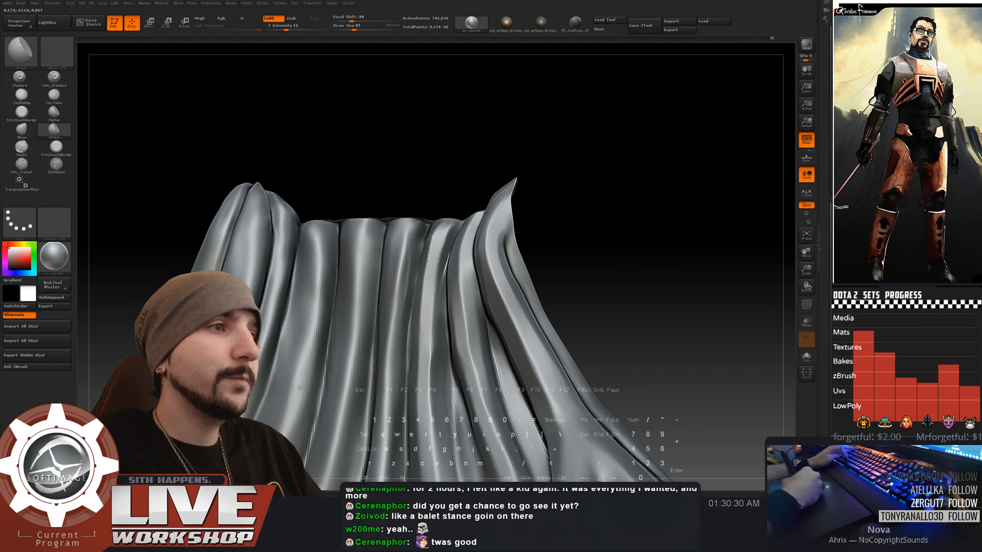
key(s)
drag(296, 398, 291, 397)
key(s)
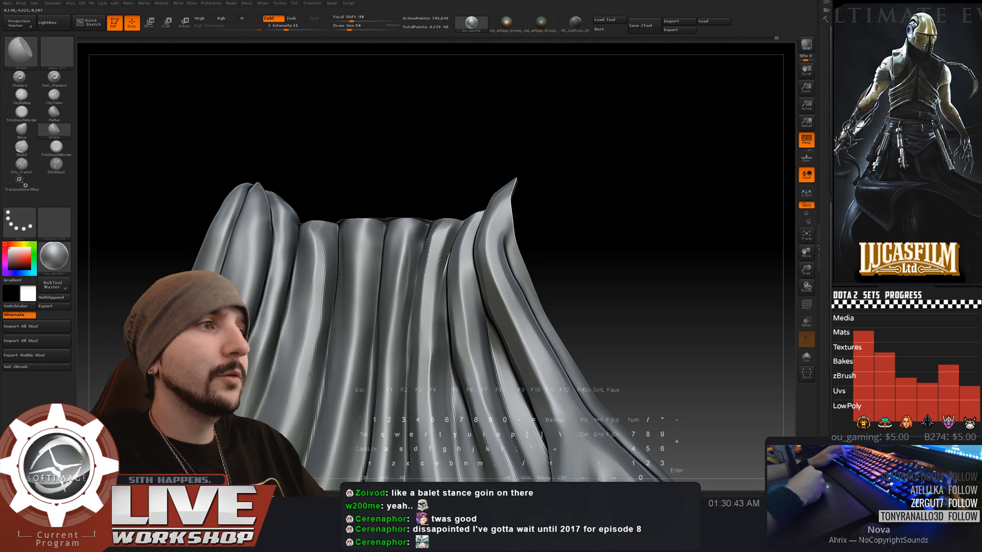
- Polish the long back folds running from the shoulders down to the slit with hPolish at a Draw Size of 65
alt+drag(659, 219, 647, 190)
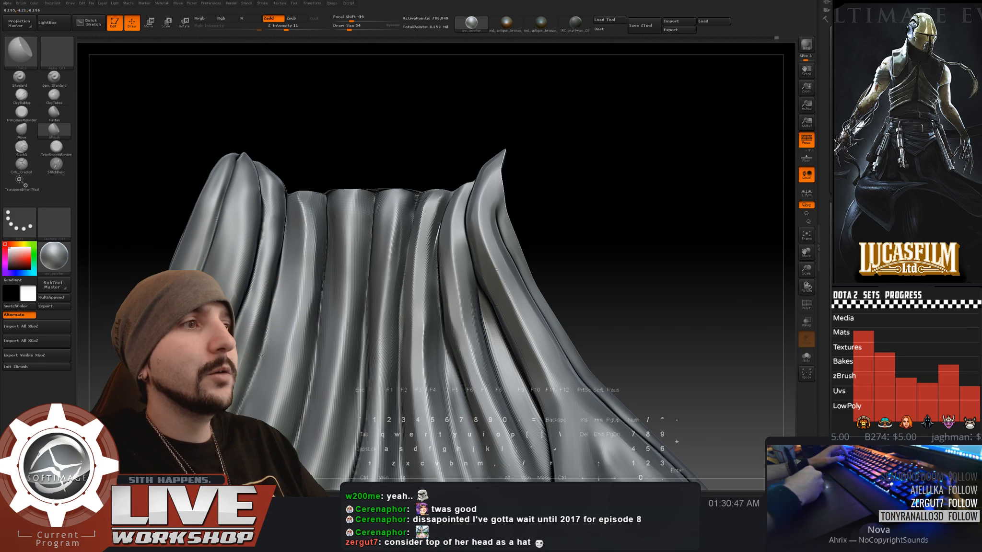
alt+right_drag(261, 356, 291, 279)
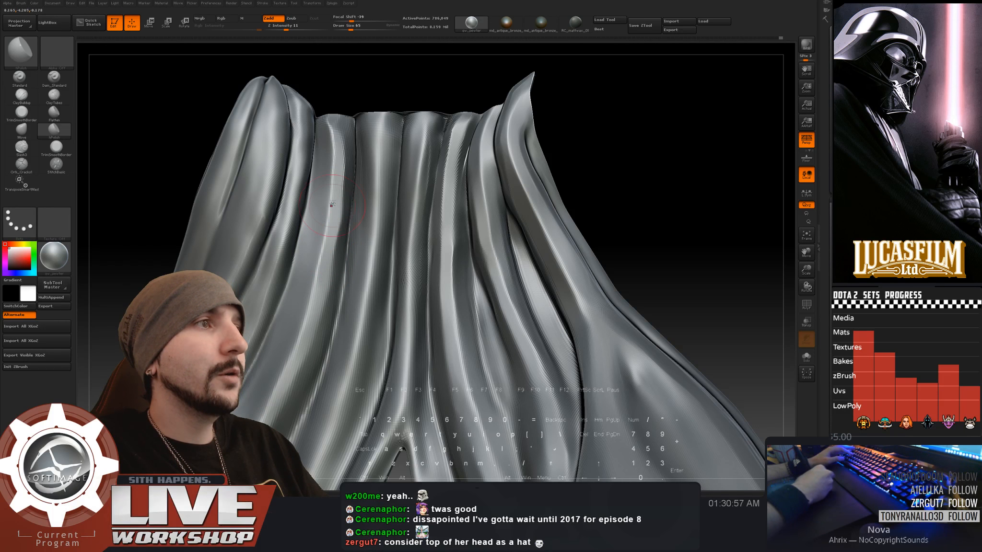
alt+drag(612, 210, 623, 121)
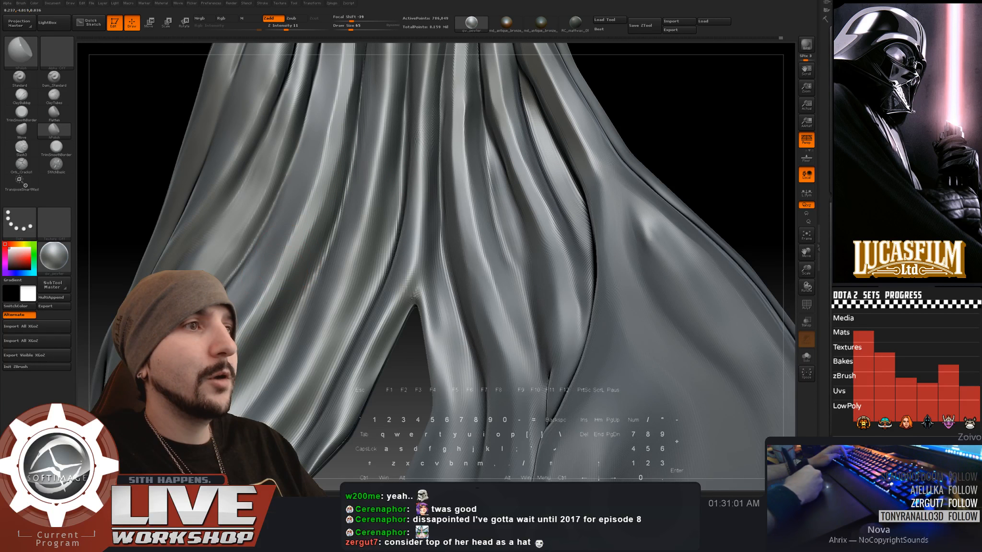
mouse_move(662, 158)
alt+mouse_down()
mouse_move(664, 129)
mouse_move(703, 115)
mouse_move(706, 168)
alt+mouse_up()
mouse_move(172, 176)
mouse_down()
mouse_move(176, 154)
mouse_move(163, 152)
mouse_up()
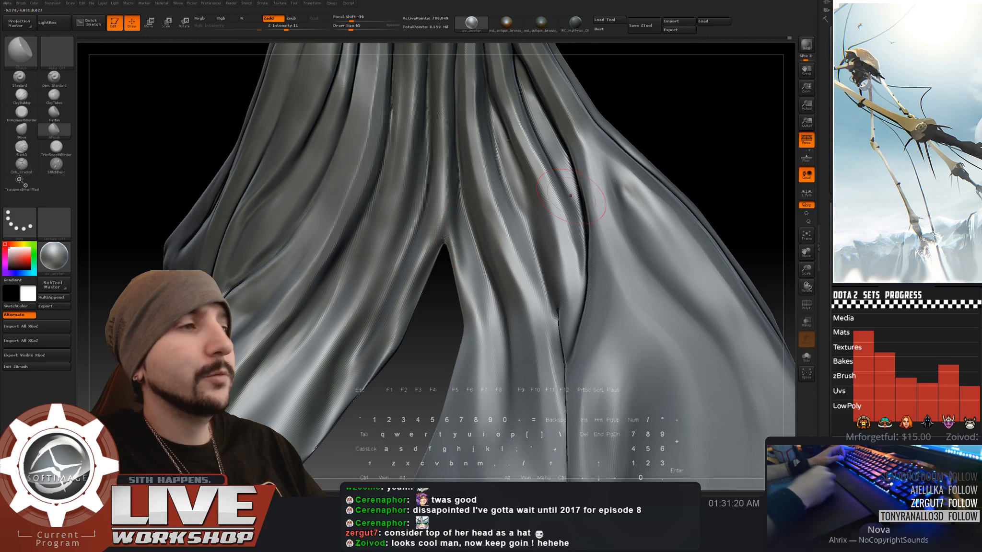
- Polish the folds of the lower back panel on the left of the slit with hPolish at a smaller Draw Size
mouse_move(255, 335)
alt+right_down()
mouse_move(287, 184)
mouse_move(293, 192)
alt+right_up()
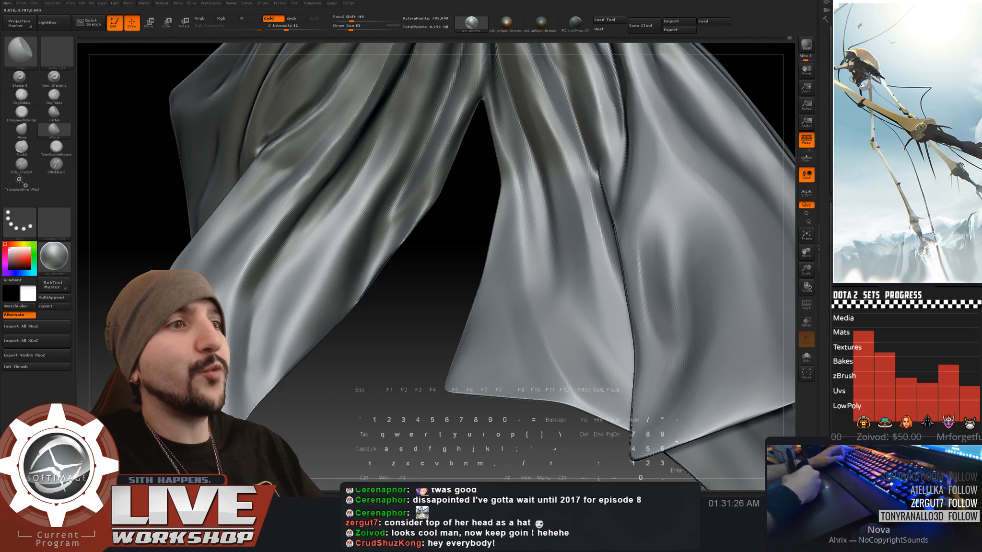
mouse_move(325, 478)
alt+right_down()
mouse_move(300, 409)
mouse_move(288, 406)
alt+right_up()
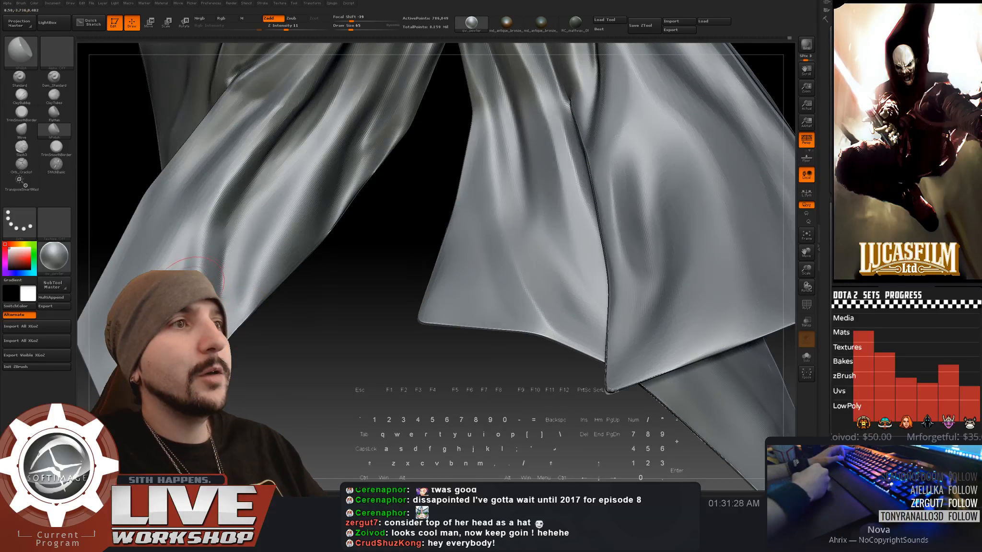
alt+right_drag(199, 260, 192, 323)
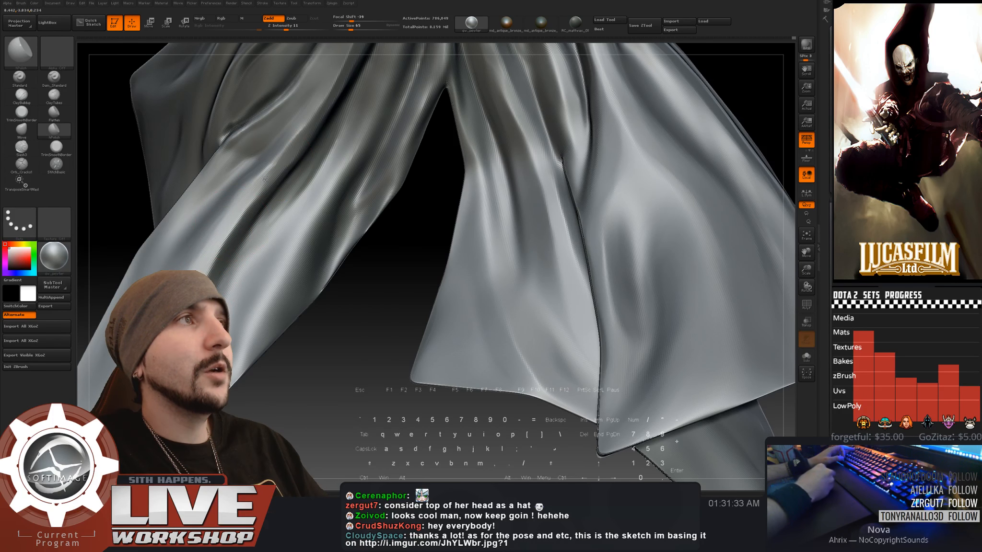
key(s)
mouse_move(282, 152)
mouse_down()
mouse_move(272, 153)
mouse_move(277, 143)
mouse_up()
key(s)
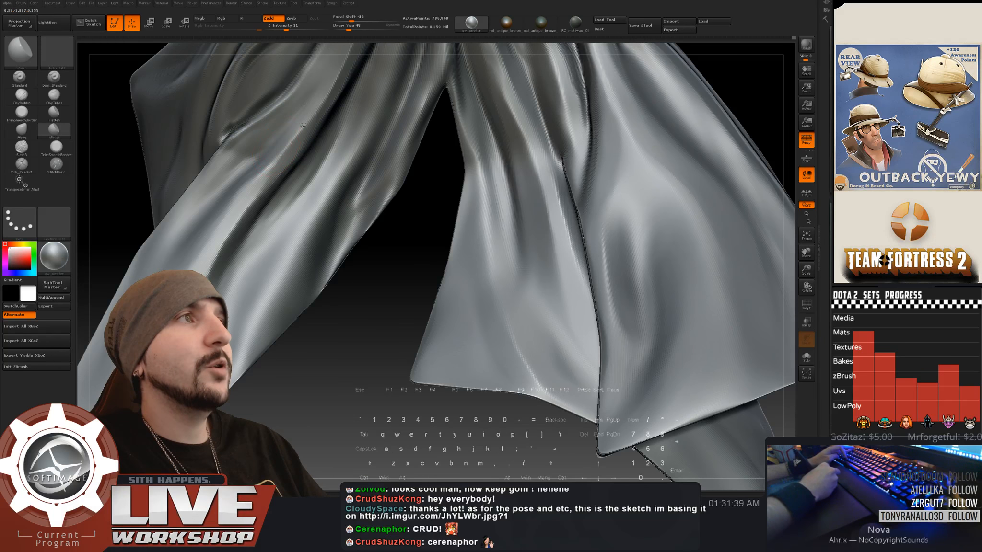
key(ctrl)
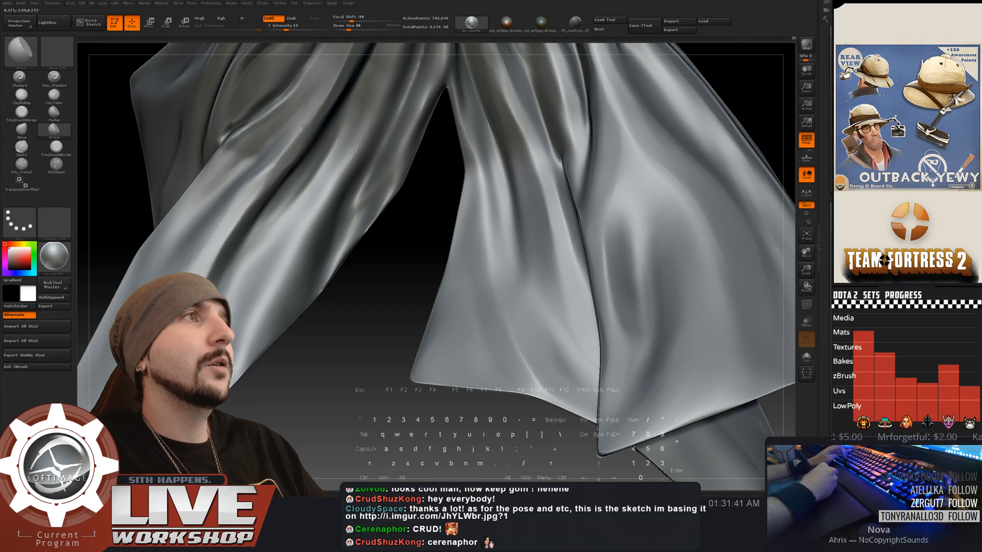
right_drag(240, 193, 251, 182)
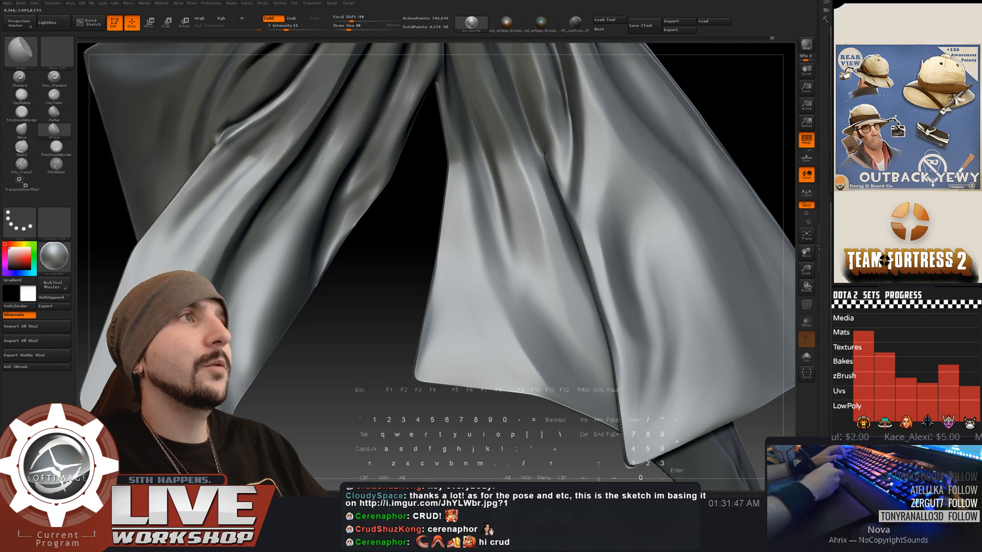
ctrl+right_drag(537, 268, 507, 304)
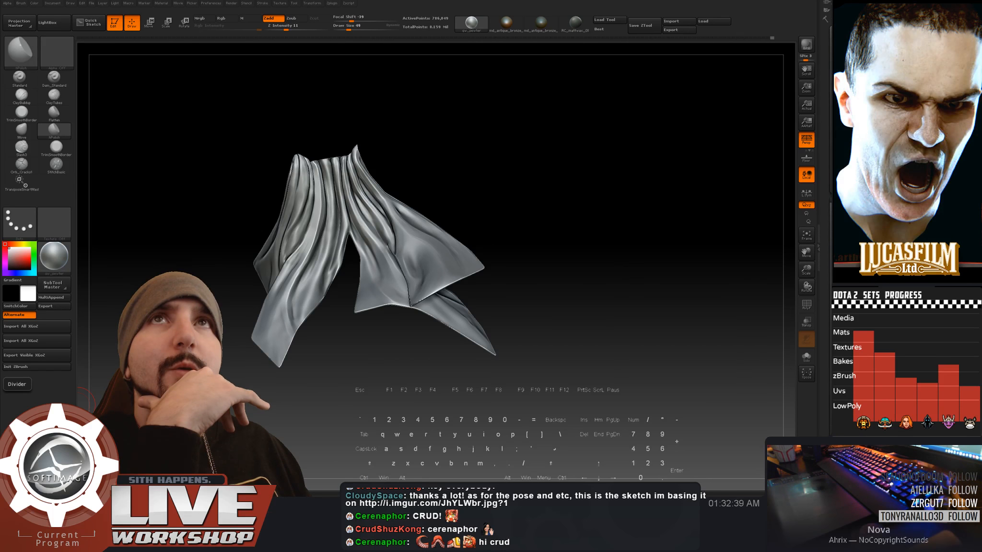
- Switch to the browser, widen the window, enlarge the shared imgur sketch of the tentacled character, examine it, and close the window
drag(0, 44, 271, 37)
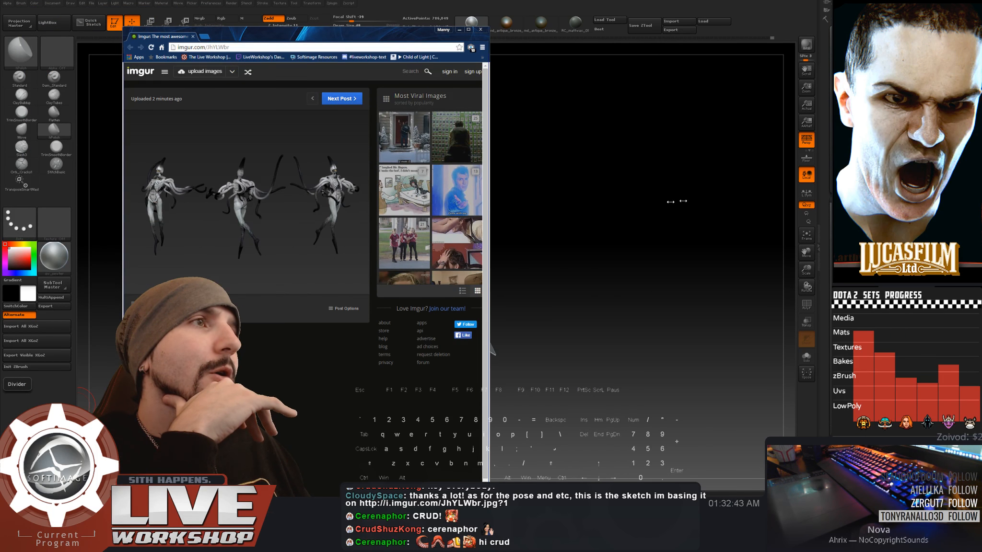
drag(488, 220, 696, 220)
click(343, 193)
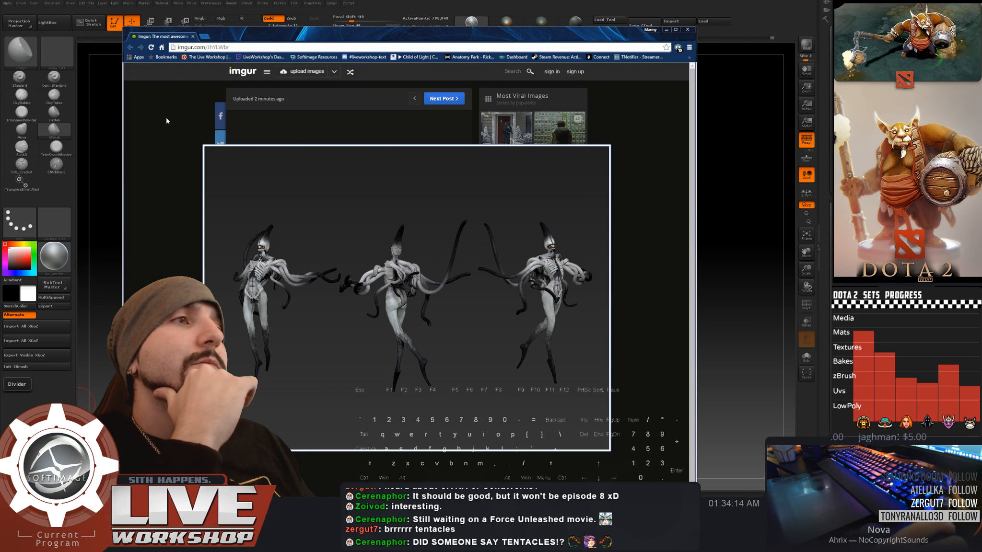
click(688, 30)
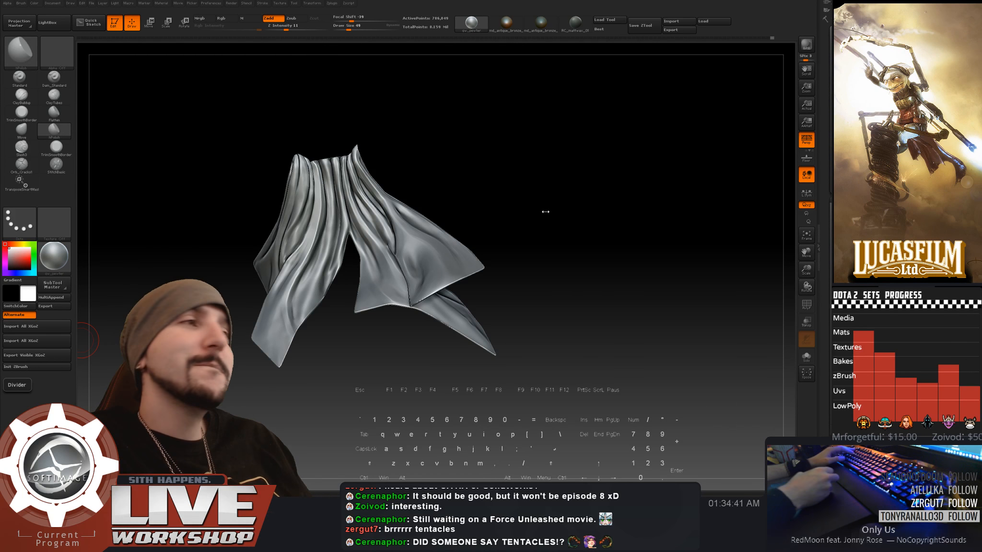
- Polish the middle folds of the lower back panel on the left of the slit with hPolish
drag(609, 218, 612, 283)
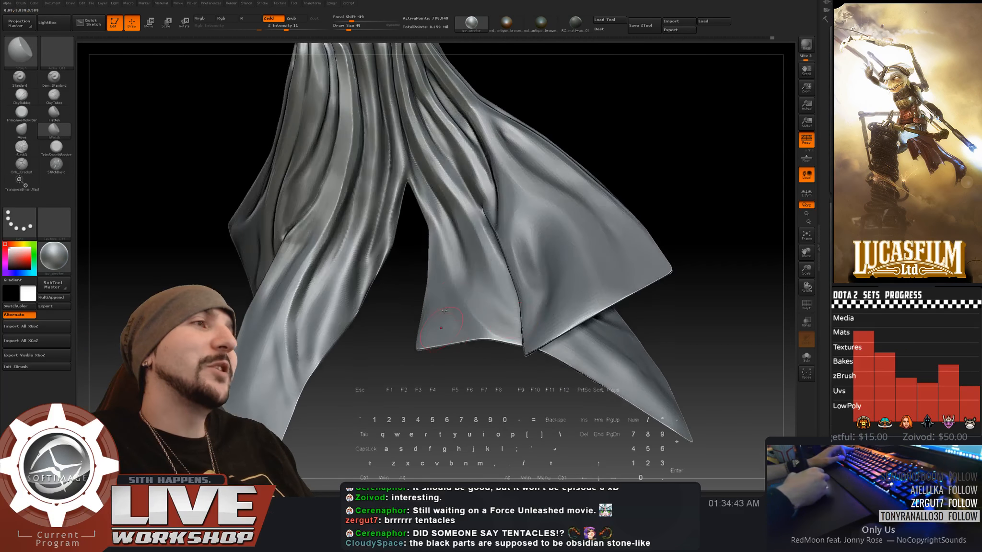
alt+drag(677, 131, 698, 184)
click(356, 401)
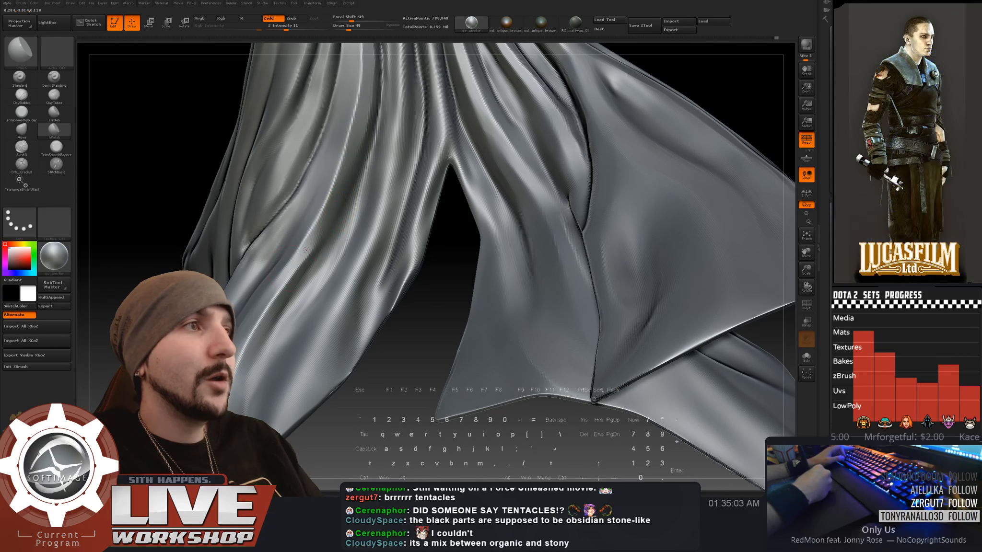
drag(202, 247, 185, 247)
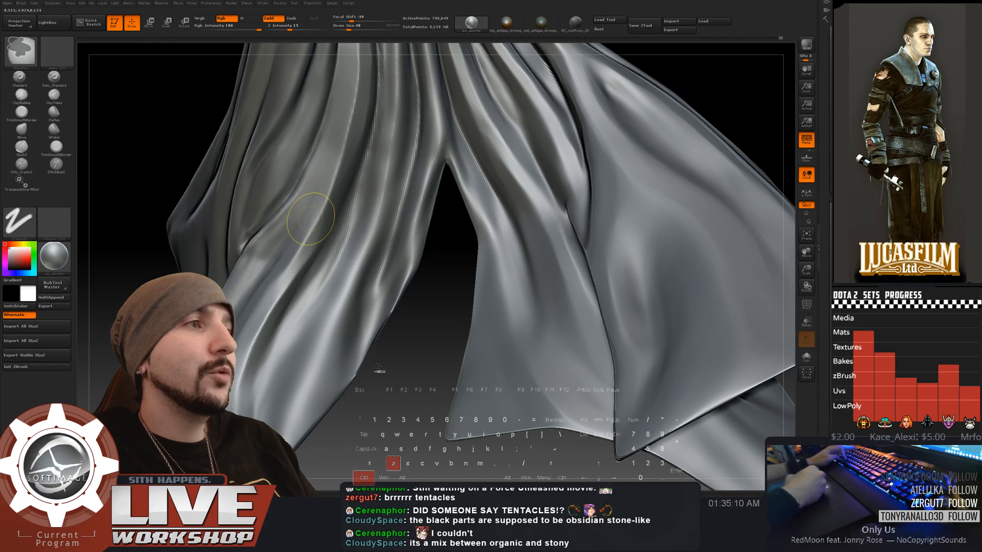
drag(292, 253, 314, 238)
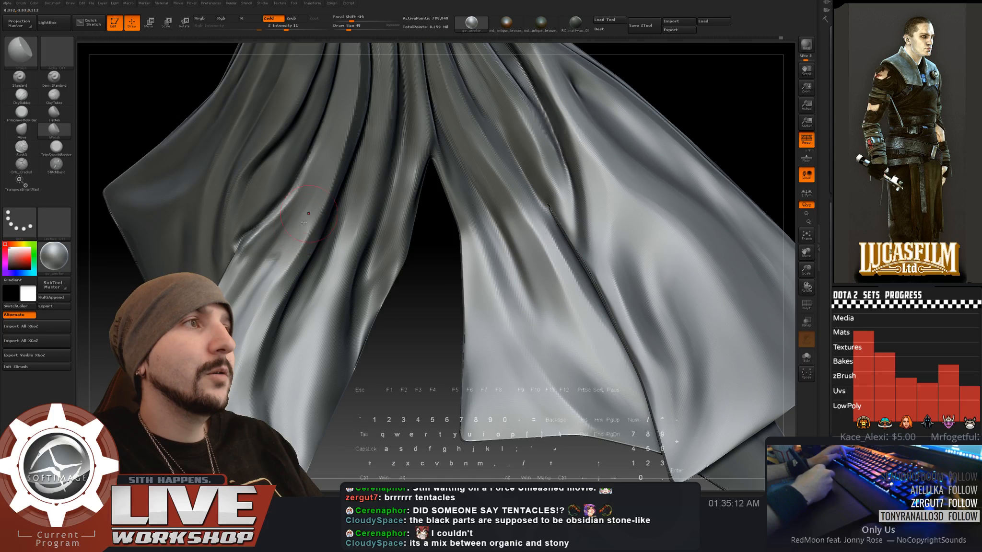
- Smooth the diagonal fold on the left back panel and flatten its lower stretch with hPolish
key(shift)
shift+drag(323, 174, 314, 192)
shift+drag(269, 249, 294, 240)
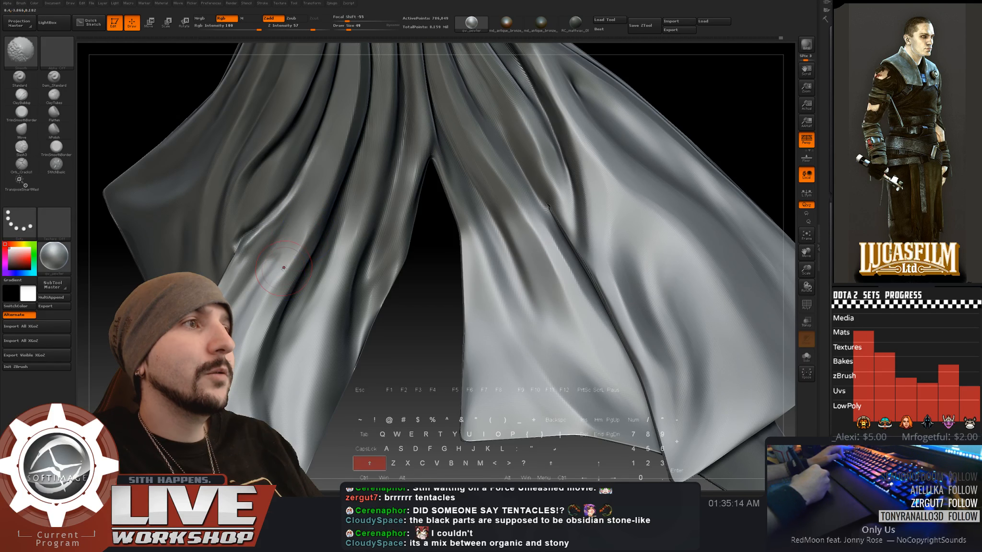
key(s)
drag(270, 273, 242, 332)
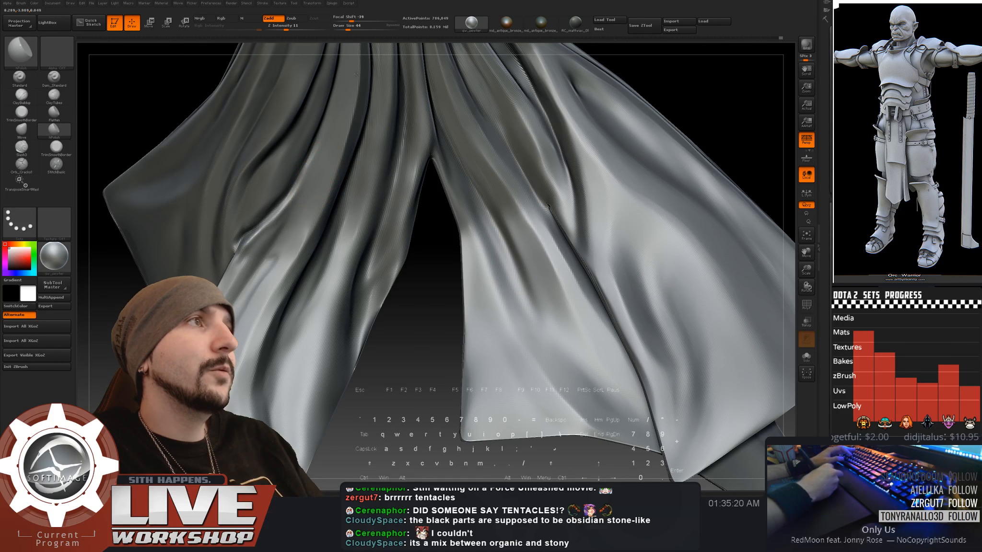
- Polish the folds along the slit-side edge of the left back panel with hPolish, enlarging the Draw Size to 71
alt+drag(422, 336, 550, 444)
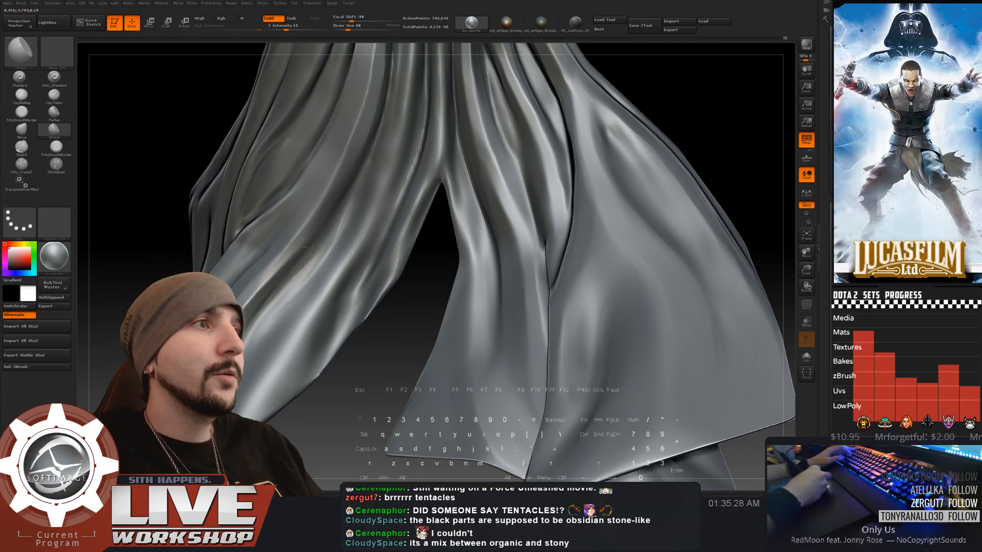
right_drag(295, 266, 259, 346)
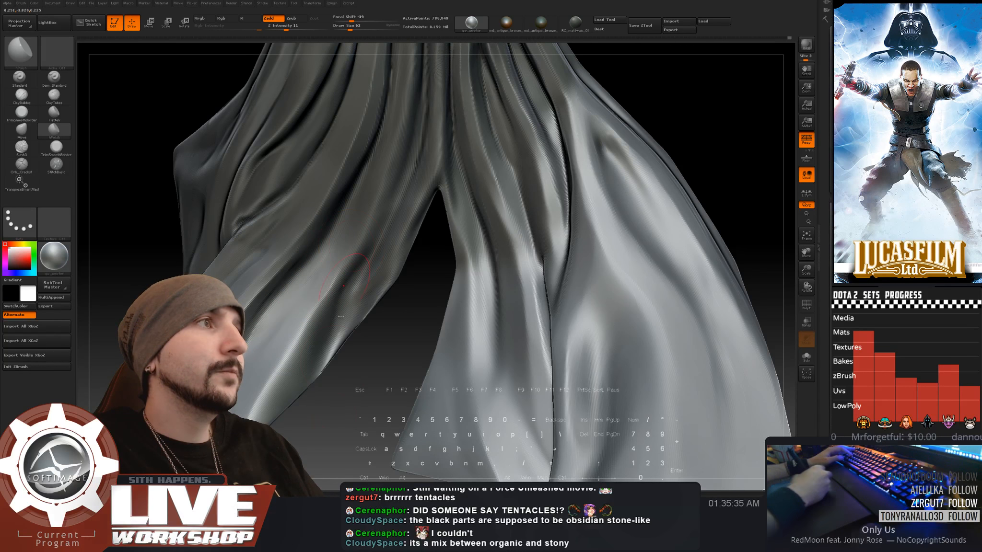
ctrl+right_drag(311, 284, 371, 350)
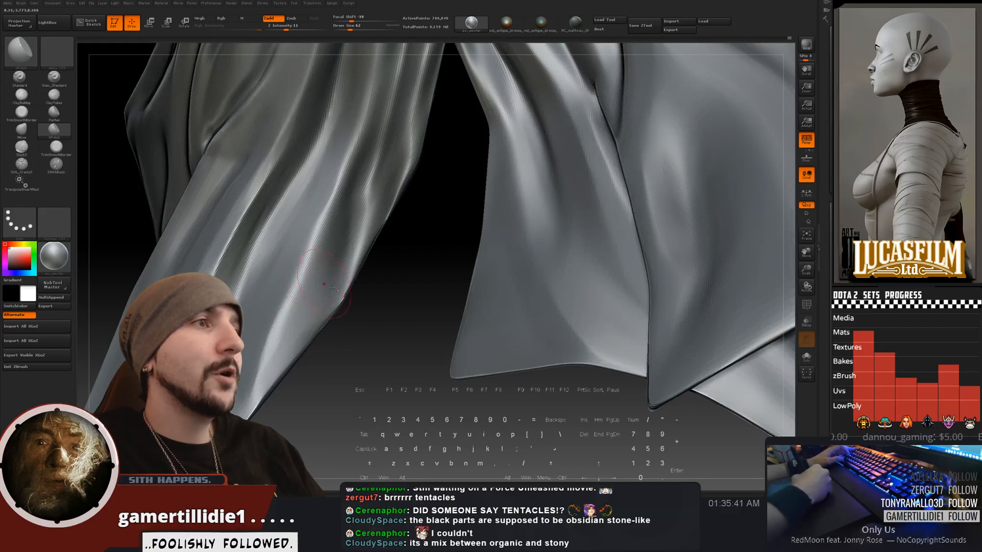
right_drag(331, 316, 276, 342)
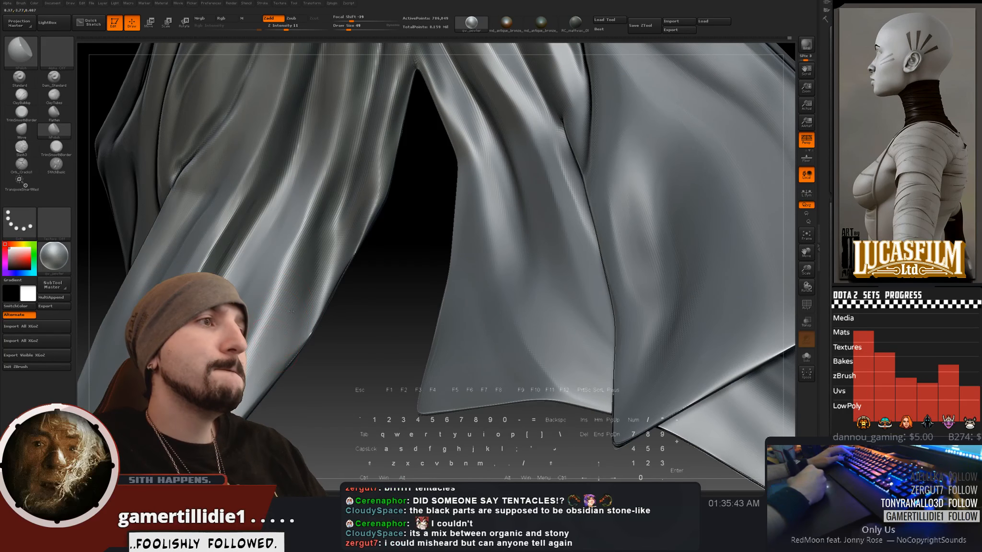
right_drag(285, 255, 263, 281)
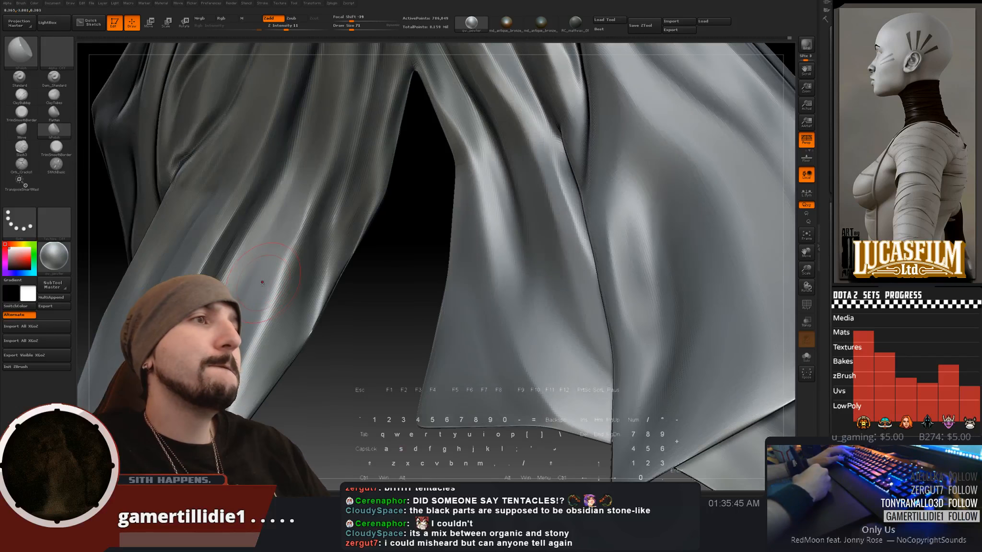
- Undo the last polish strokes made with the large brush on the lower left back panel
key(])
key(])
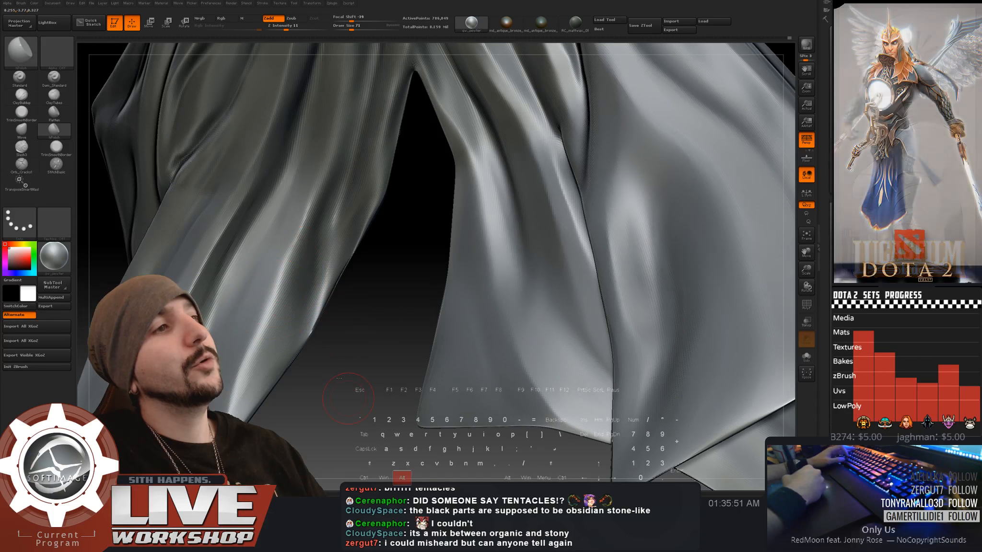
alt+right_drag(348, 399, 307, 412)
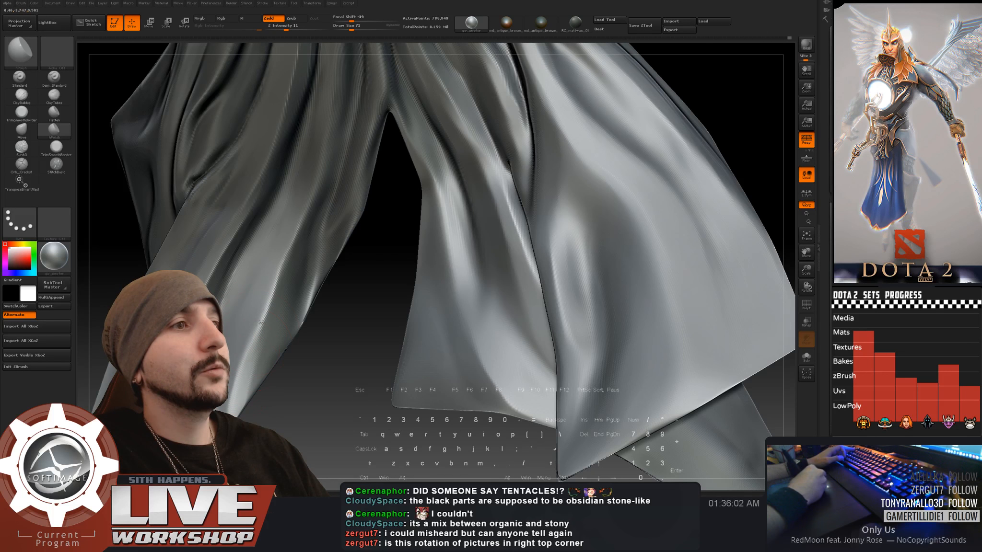
key(ctrl+z)
key(ctrl+z)
key(ctrl+z)
key(ctrl+z)
key(ctrl+z)
key(ctrl+z)
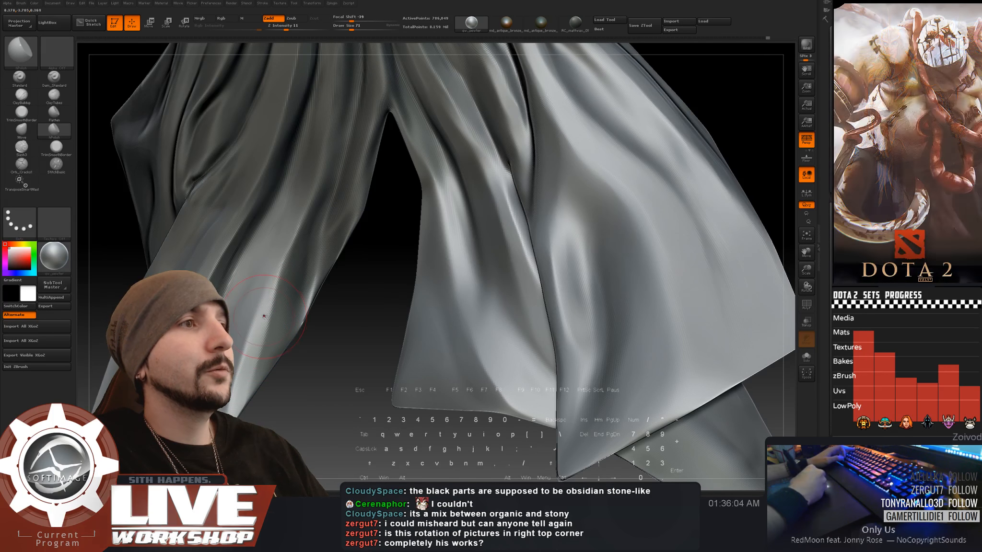
- Polish the lower folds of the left back panel again with hPolish at a smaller Draw Size
key([)
key([)
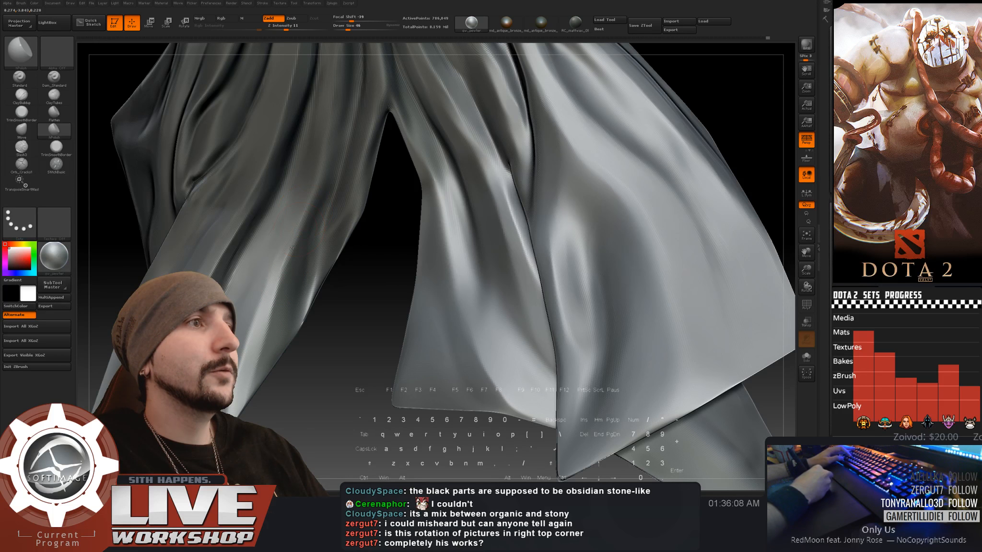
drag(291, 248, 249, 362)
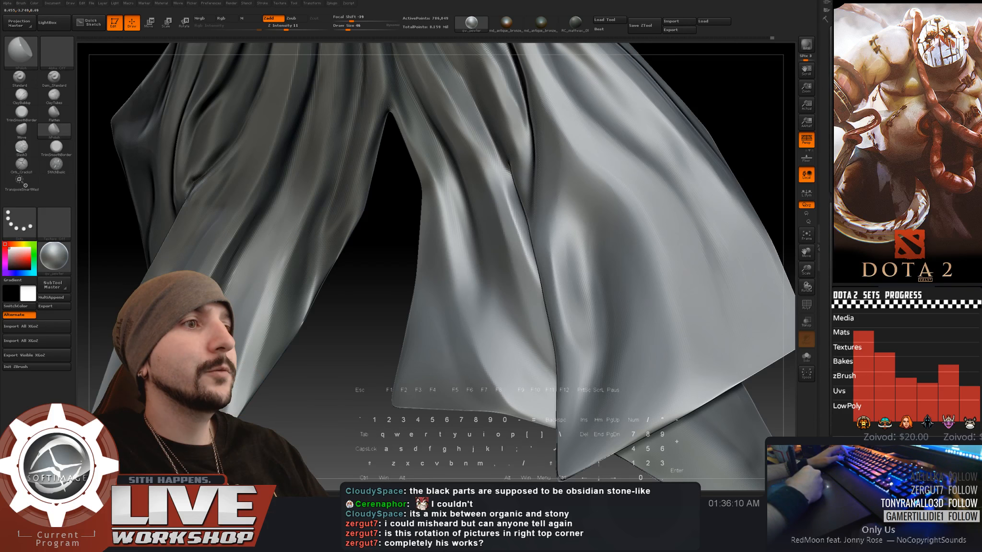
alt+drag(352, 311, 272, 166)
mouse_move(444, 240)
mouse_down()
mouse_move(540, 278)
mouse_move(538, 289)
mouse_move(522, 256)
mouse_move(567, 316)
mouse_move(596, 288)
mouse_move(608, 237)
mouse_move(579, 373)
mouse_move(598, 338)
mouse_up()
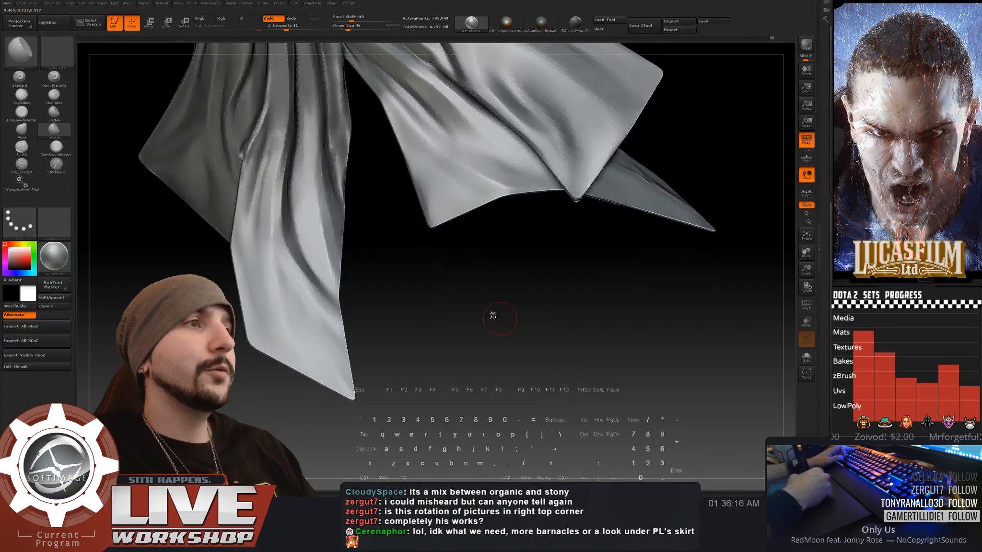
- Carve round pits and ragged damage along the bottom hem of the left back panel with the ClayBuildup brush, reducing the Draw Size for smaller holes
click(22, 96)
alt+drag(421, 296, 415, 308)
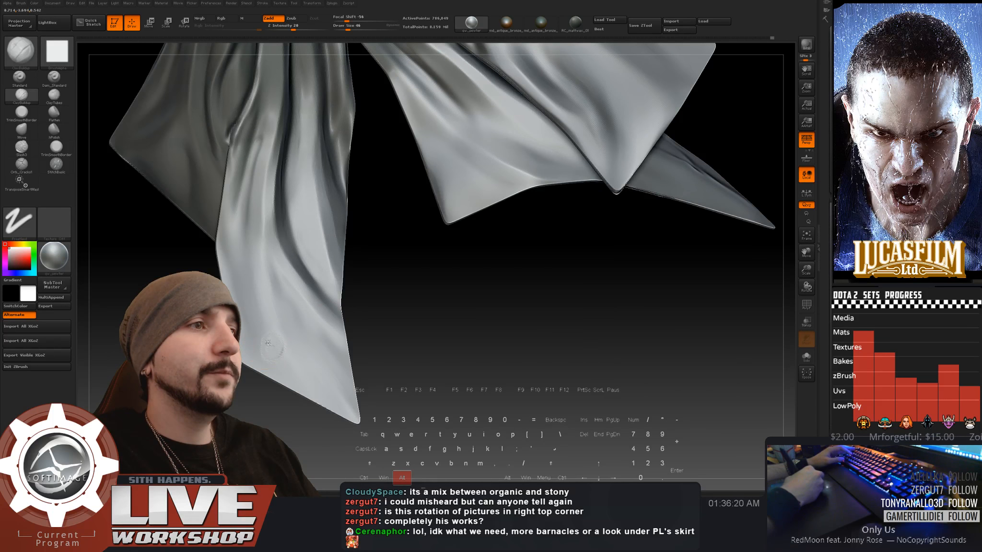
drag(270, 345, 315, 382)
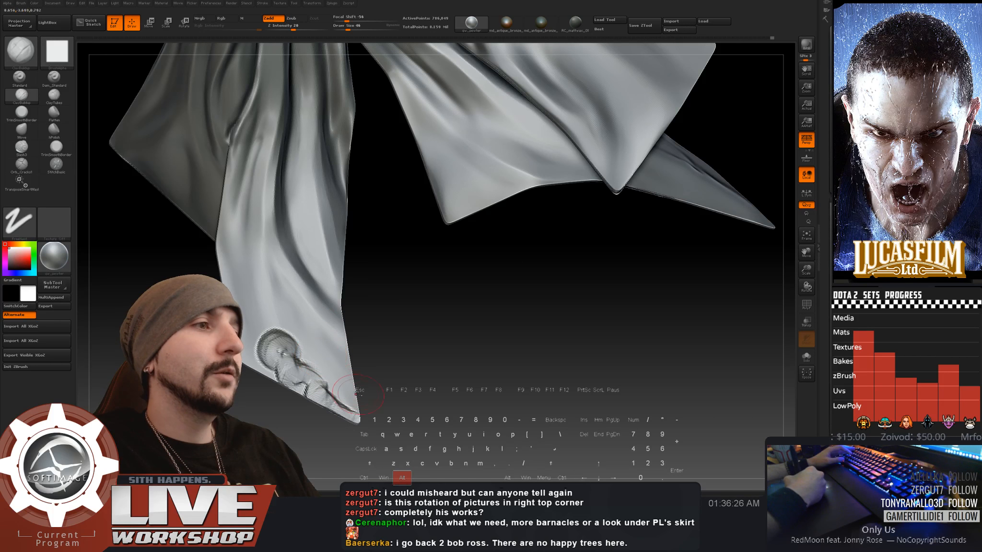
key(bracketleft)
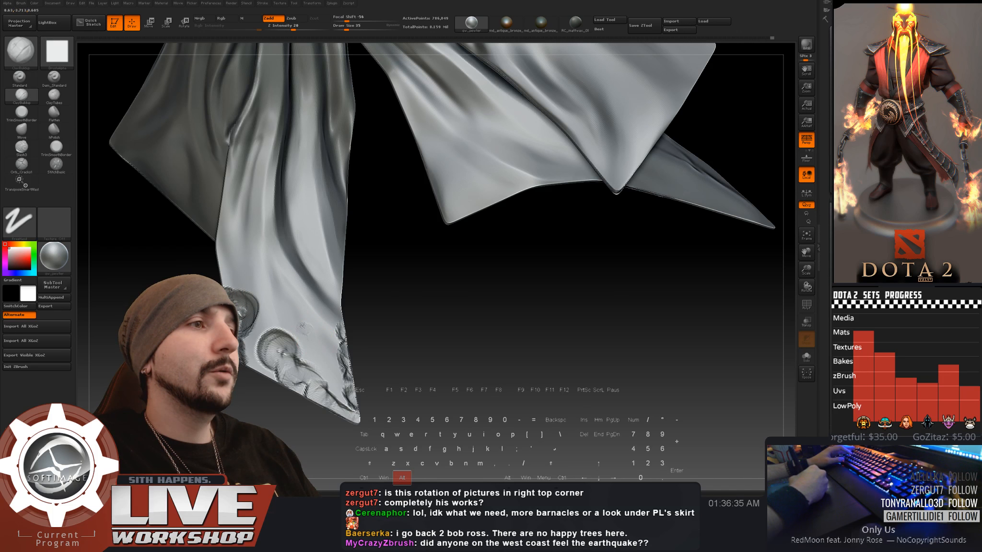
key(s)
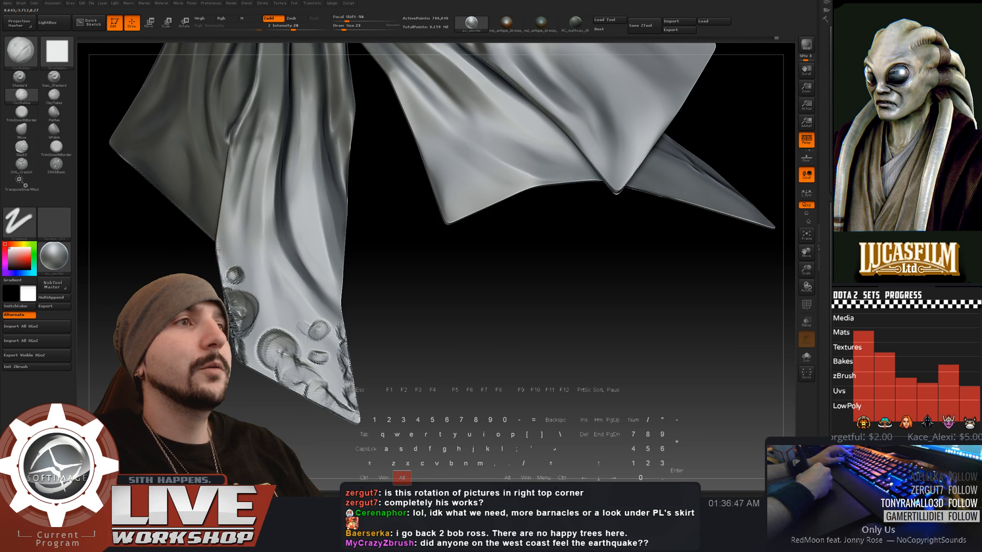
drag(194, 283, 226, 293)
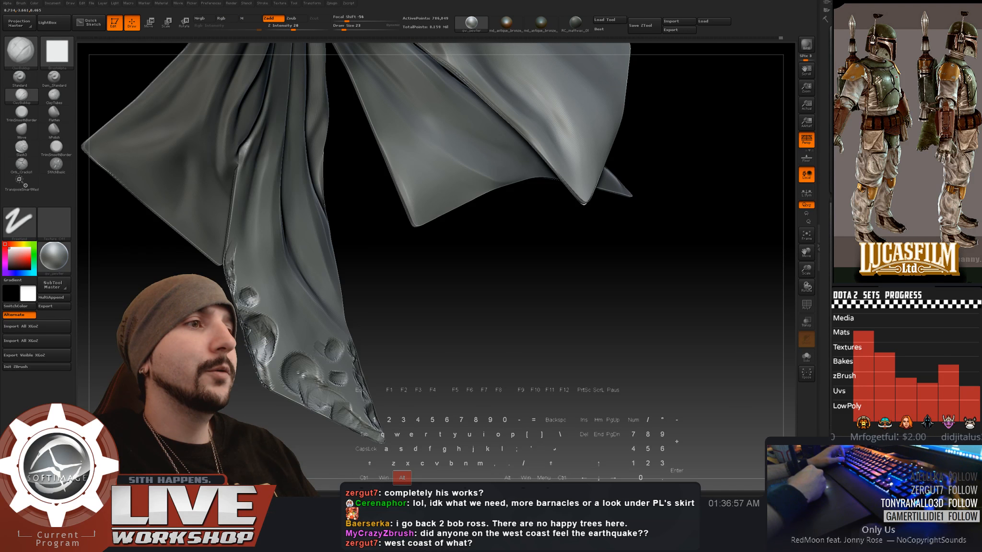
mouse_move(551, 336)
alt+mouse_down()
mouse_move(551, 249)
mouse_move(561, 259)
mouse_move(542, 239)
mouse_move(508, 249)
mouse_move(532, 264)
mouse_move(542, 326)
alt+mouse_up()
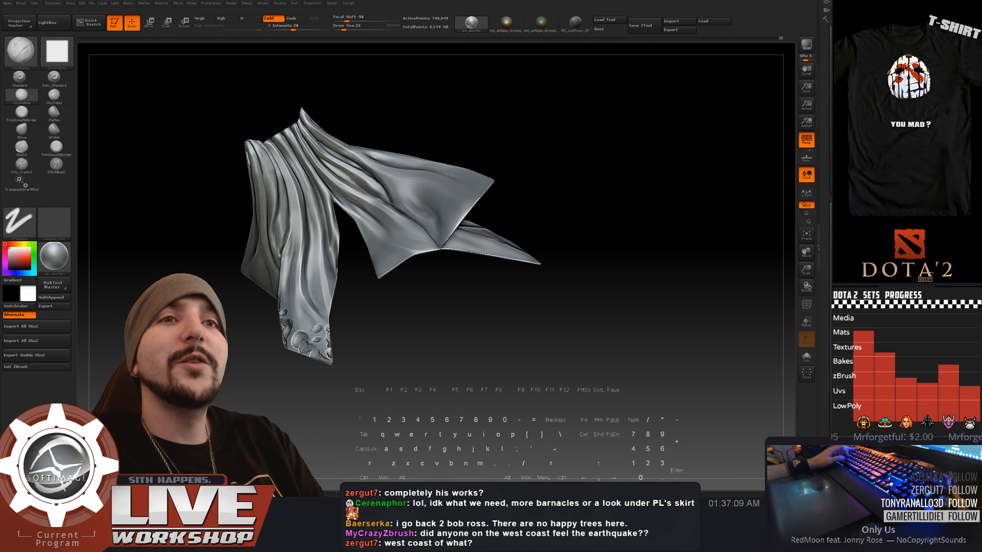
- Build up a broad branching ridge above the hem pits with a larger ClayBuildup brush
alt+drag(397, 311, 478, 290)
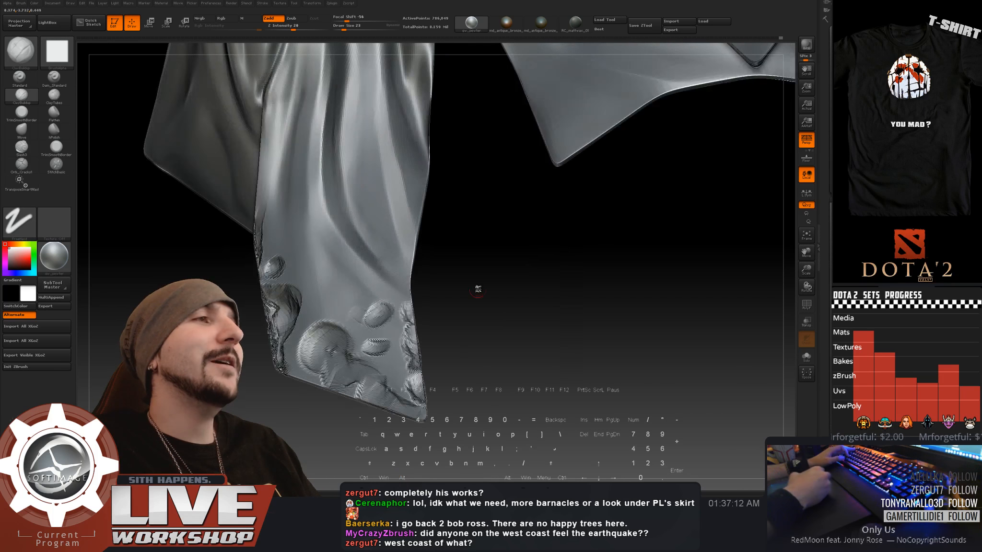
key(])
key(])
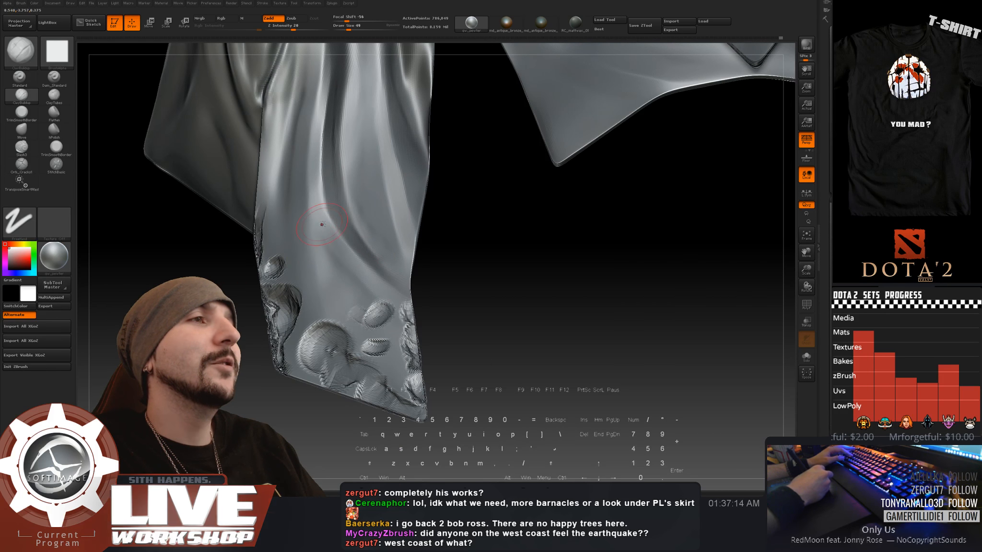
mouse_move(323, 236)
mouse_down()
mouse_move(314, 263)
mouse_move(322, 283)
mouse_move(346, 271)
mouse_move(315, 214)
mouse_up()
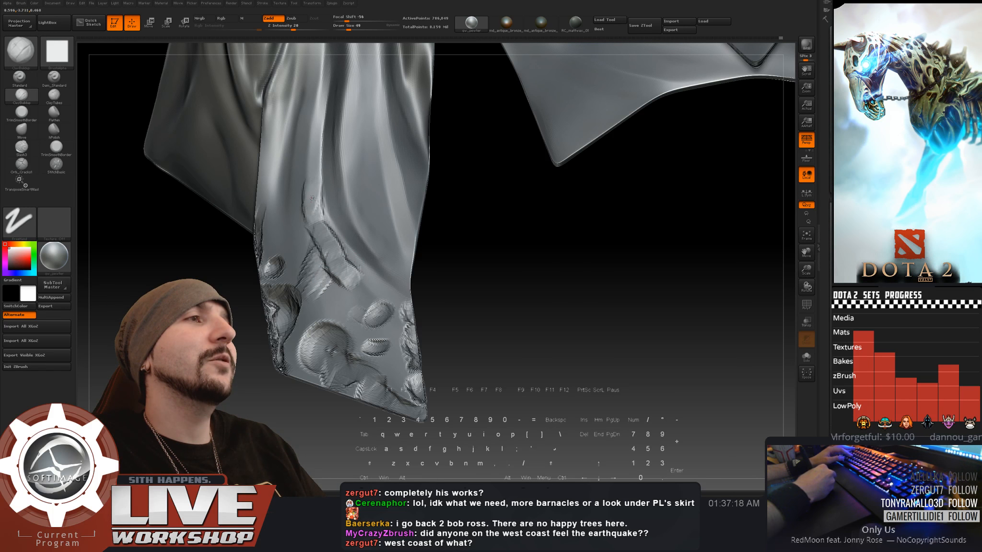
- Sculpt thin branching ridges across and down the left back panel with a much smaller ClayBuildup brush
key([)
key([)
key([)
key([)
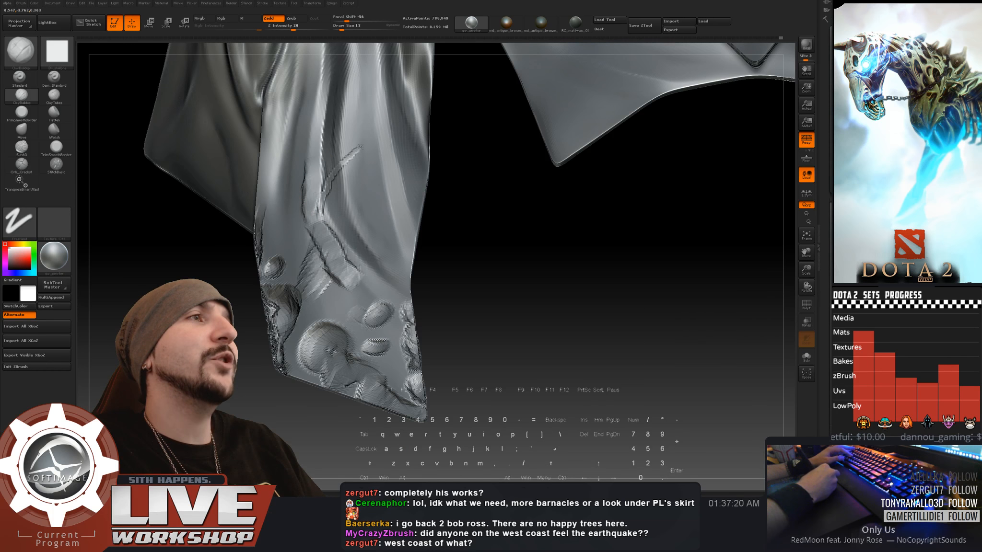
drag(361, 148, 425, 103)
key(s)
drag(342, 163, 351, 155)
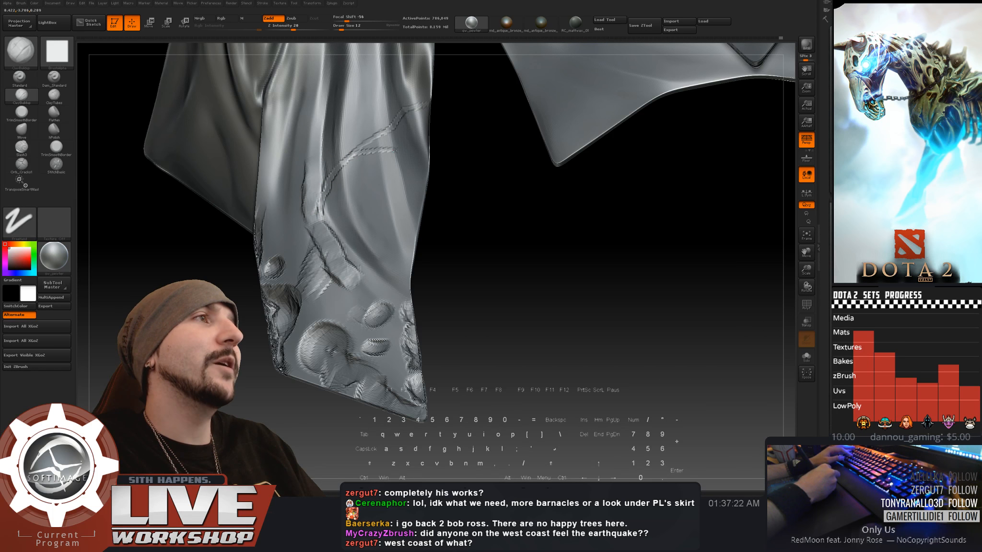
key(s)
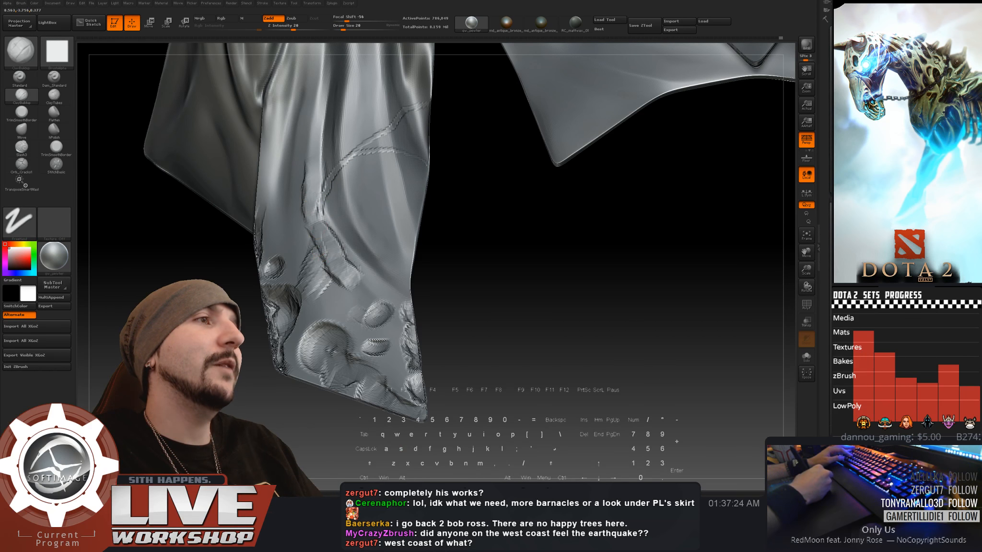
key(s)
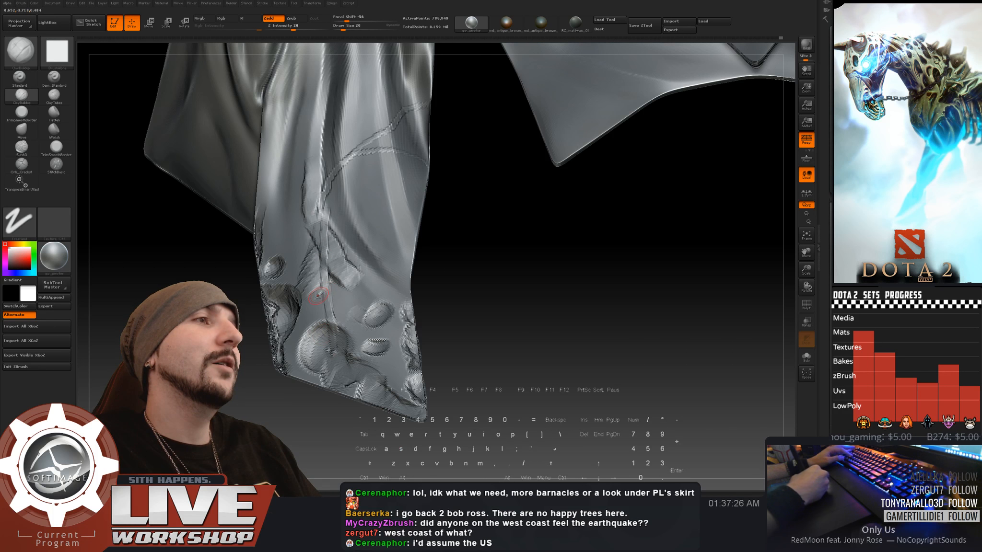
drag(318, 293, 322, 295)
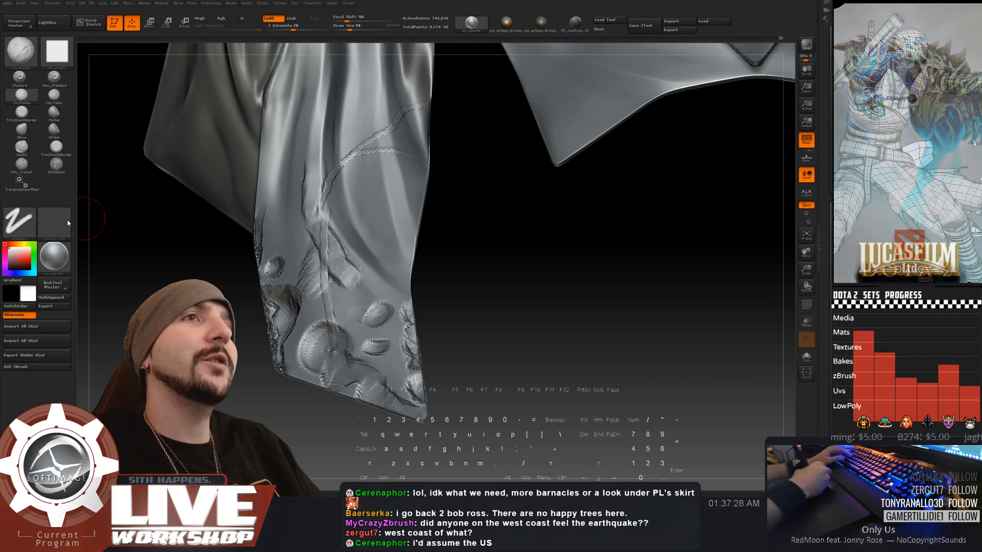
- Switch ClayBuildup to the Spray stroke and cover the area above the hem with rough, noisy texture
click(19, 223)
click(157, 225)
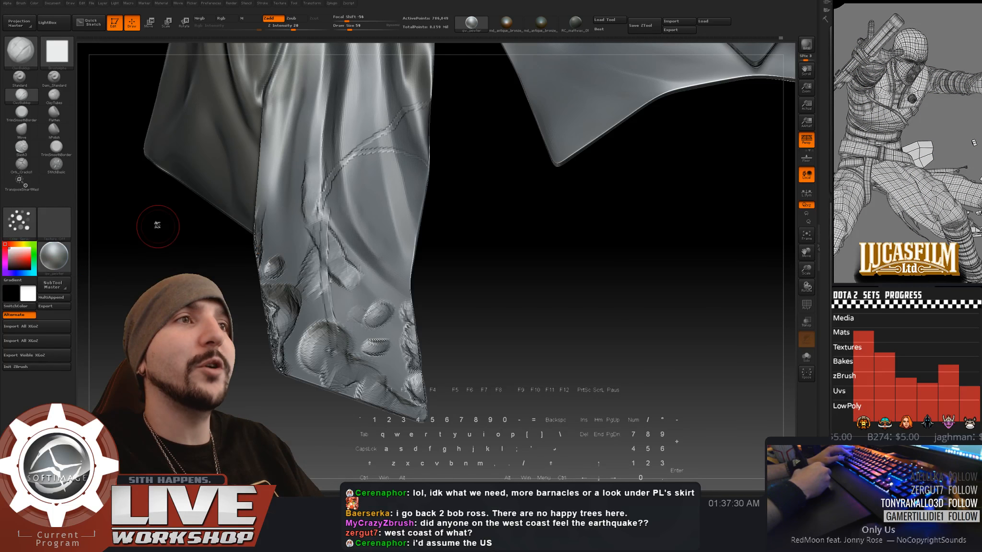
mouse_move(334, 293)
mouse_down()
mouse_move(359, 304)
mouse_move(346, 287)
mouse_move(332, 288)
mouse_up()
key(s)
mouse_move(321, 285)
mouse_down()
mouse_move(314, 299)
mouse_move(342, 306)
mouse_move(341, 271)
mouse_move(382, 306)
mouse_move(307, 319)
mouse_move(391, 343)
mouse_move(402, 319)
mouse_up()
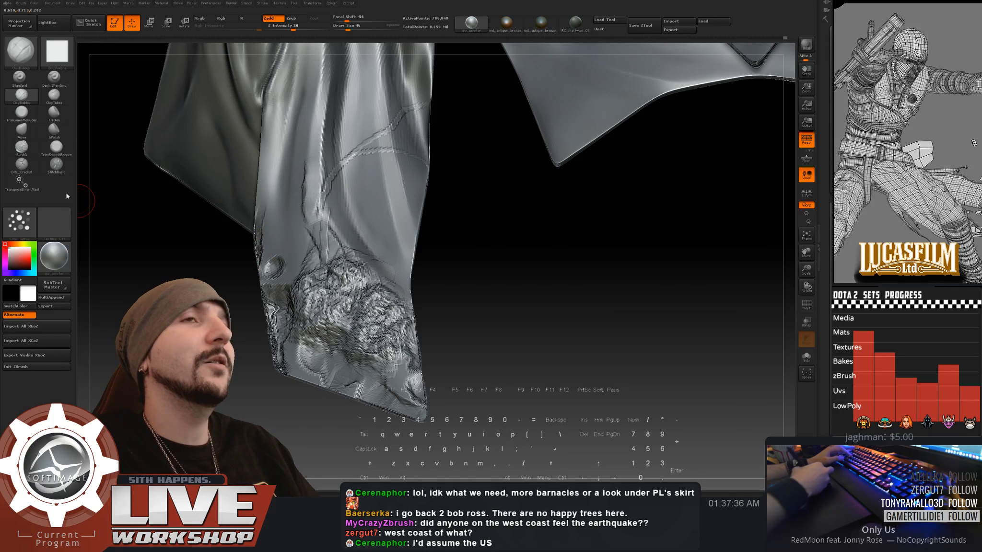
- Sculpt vein-like ridges up the left back panel from the rough patch above the hem with the Orb_Cracks brush
click(30, 162)
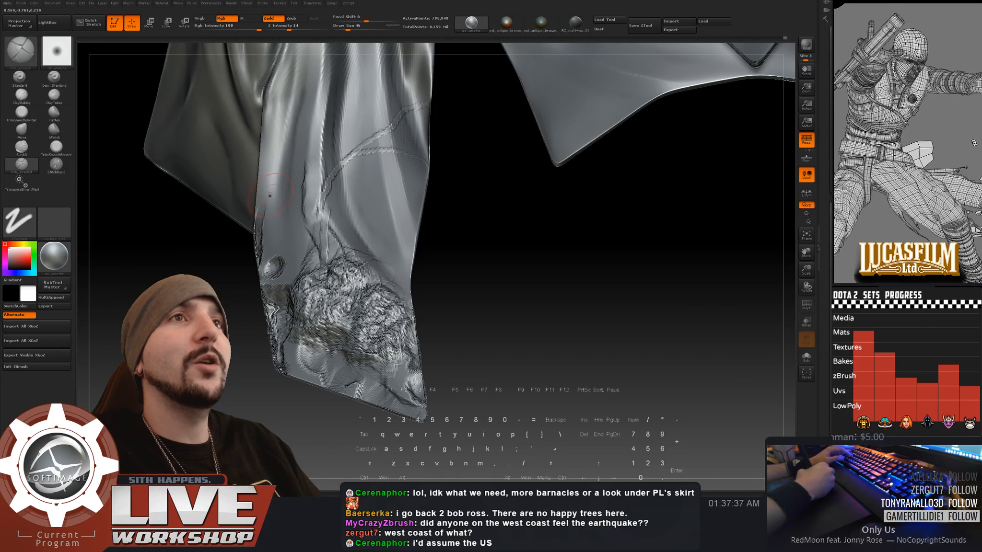
mouse_move(503, 222)
mouse_down()
mouse_move(493, 248)
mouse_move(463, 249)
mouse_up()
key(s)
click(278, 203)
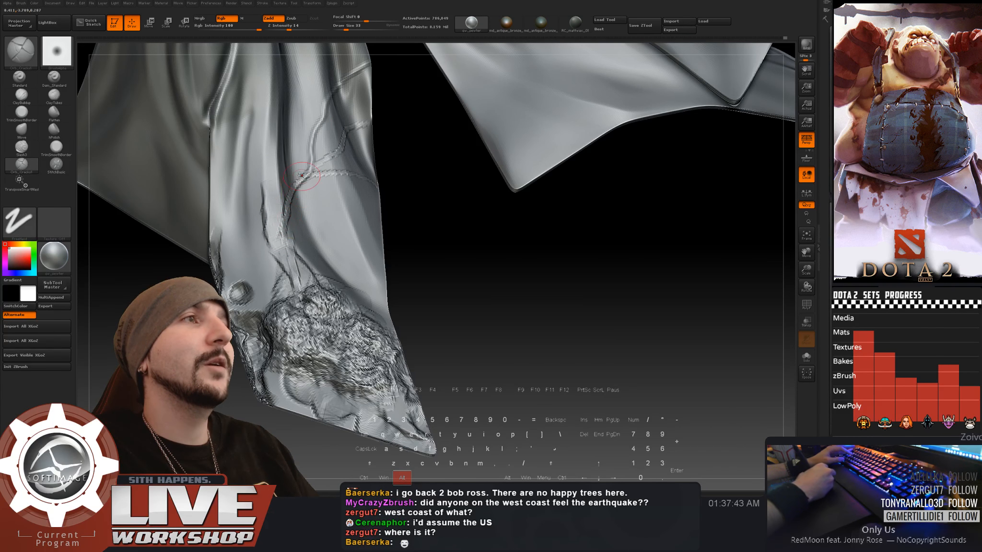
drag(273, 257, 232, 86)
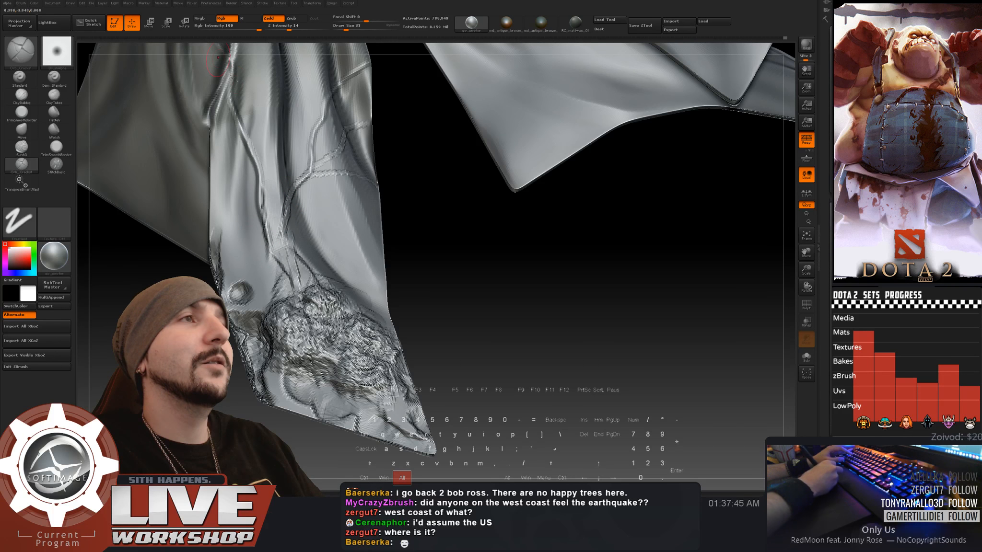
alt+drag(410, 209, 411, 148)
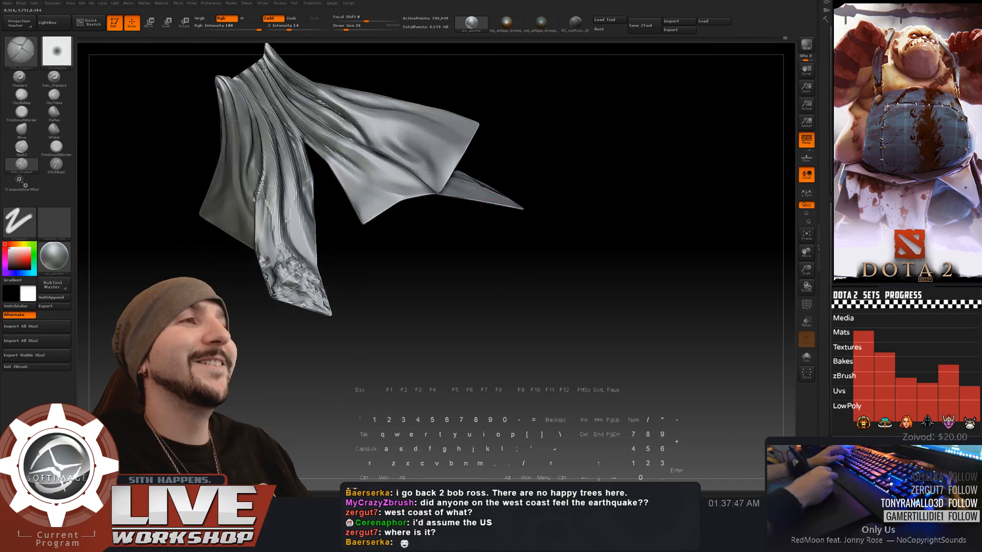
drag(417, 273, 444, 331)
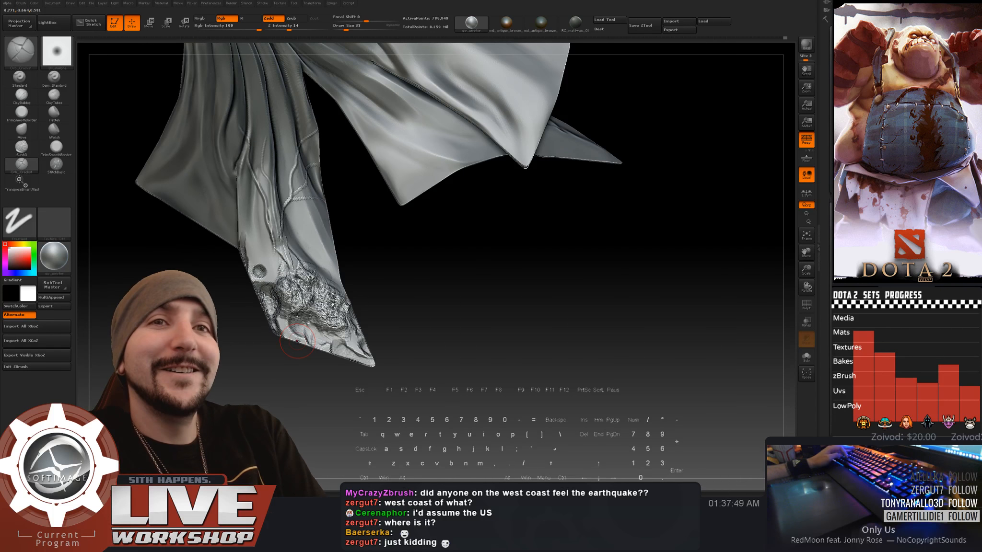
- Undo the veins, rough texture and branching ridges, going back to the panel with only the pitted hem
key(ctrl)
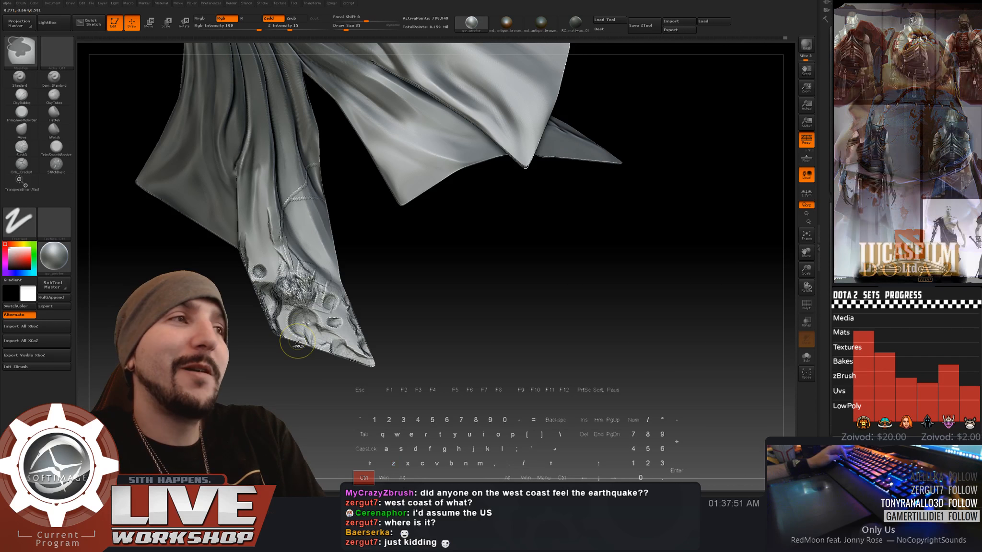
key(ctrl+z)
key(ctrl+z)
key(ctrl+z)
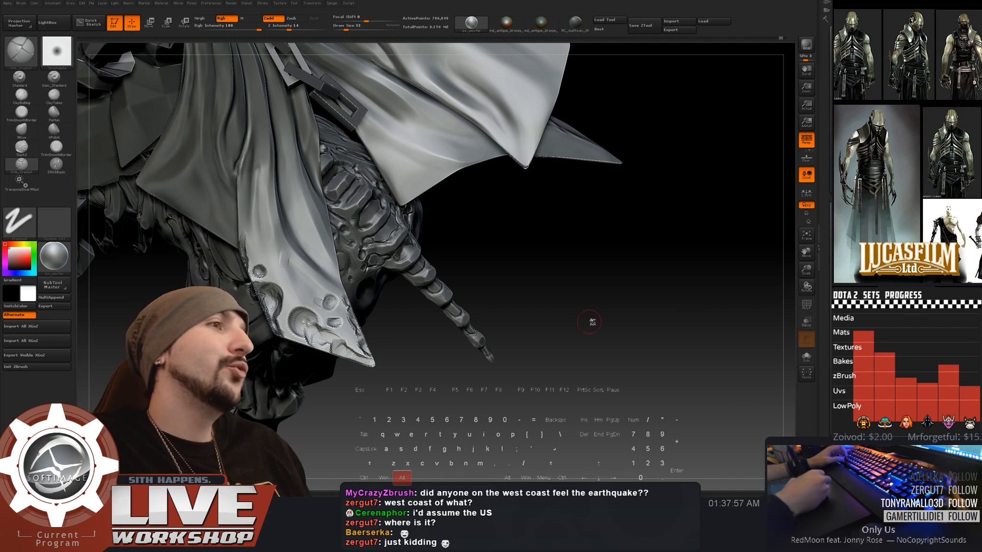
- Return to ClayBuildup at a smaller size, accept removing the newer undo history, and change its stroke from Spray to freehand
alt+drag(591, 323, 608, 228)
scroll(317, 231, up, 10)
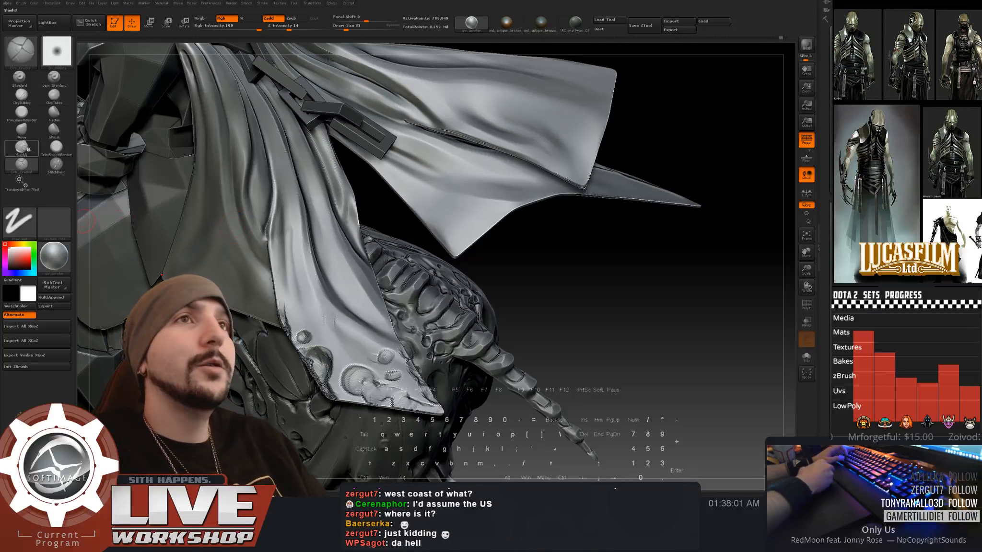
click(22, 97)
mouse_move(601, 269)
mouse_down()
mouse_move(625, 306)
mouse_move(609, 312)
mouse_up()
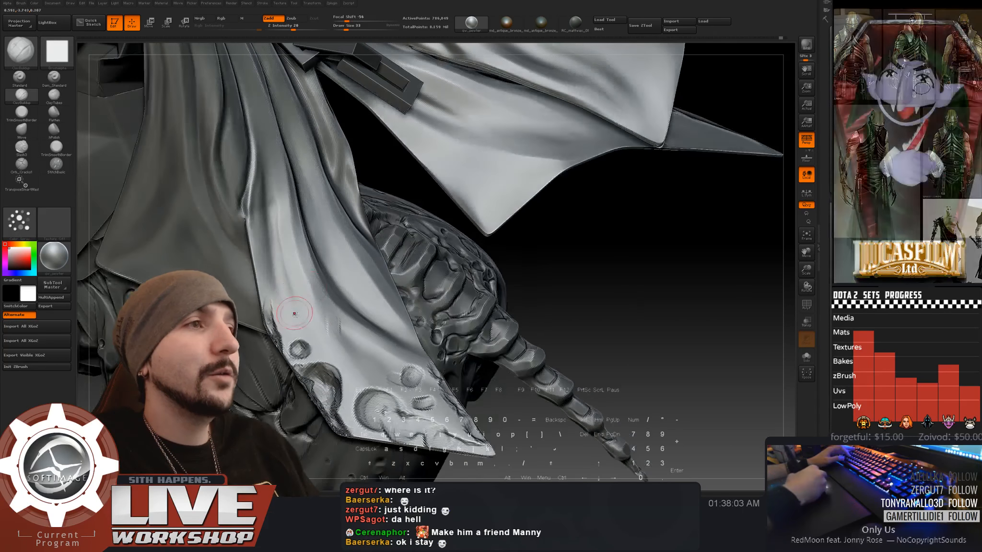
key(bracketleft)
alt+drag(333, 325, 334, 330)
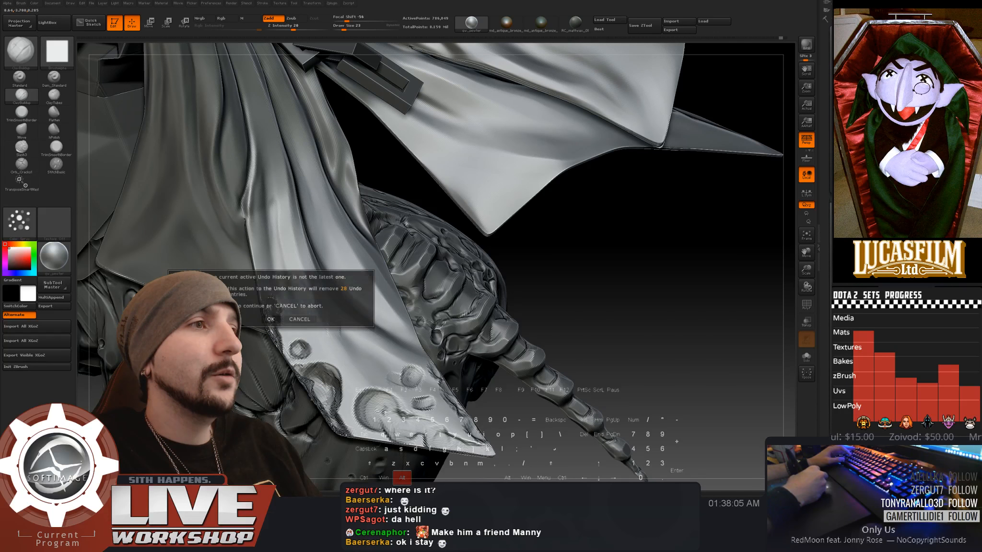
click(271, 320)
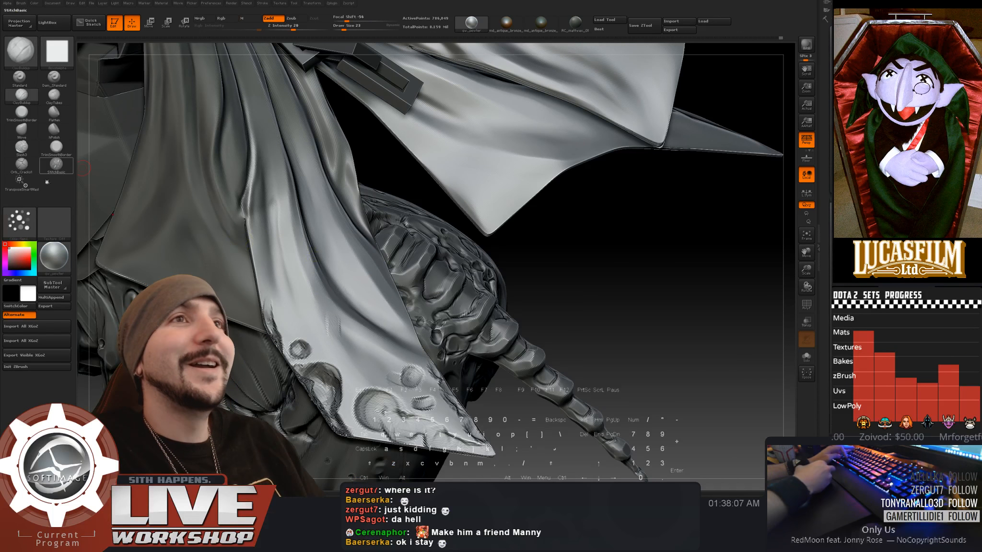
click(20, 222)
click(132, 229)
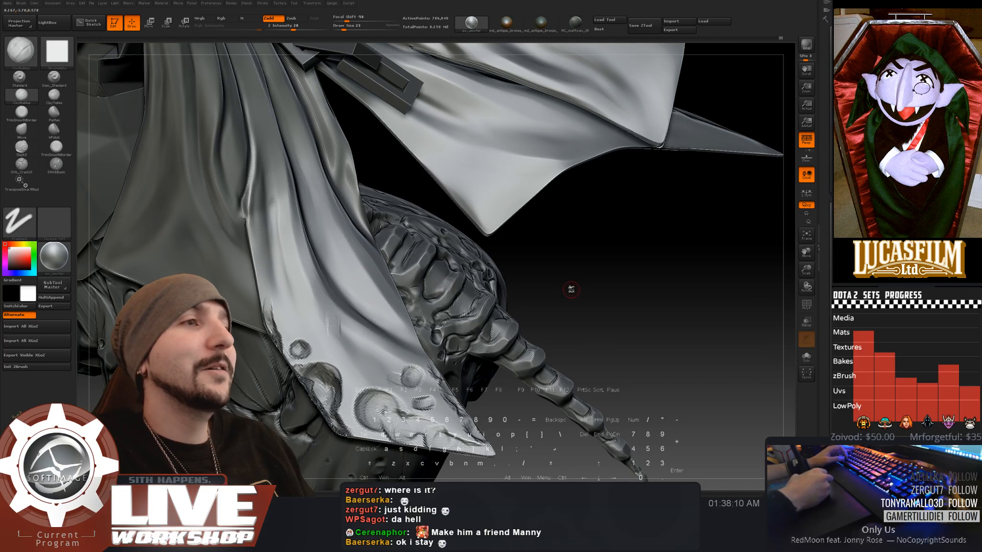
- Carve ragged, torn damage up the left edge of the back panel above the small round pit, smoothing where needed
key(s)
drag(273, 332, 275, 331)
shift+drag(333, 318, 273, 323)
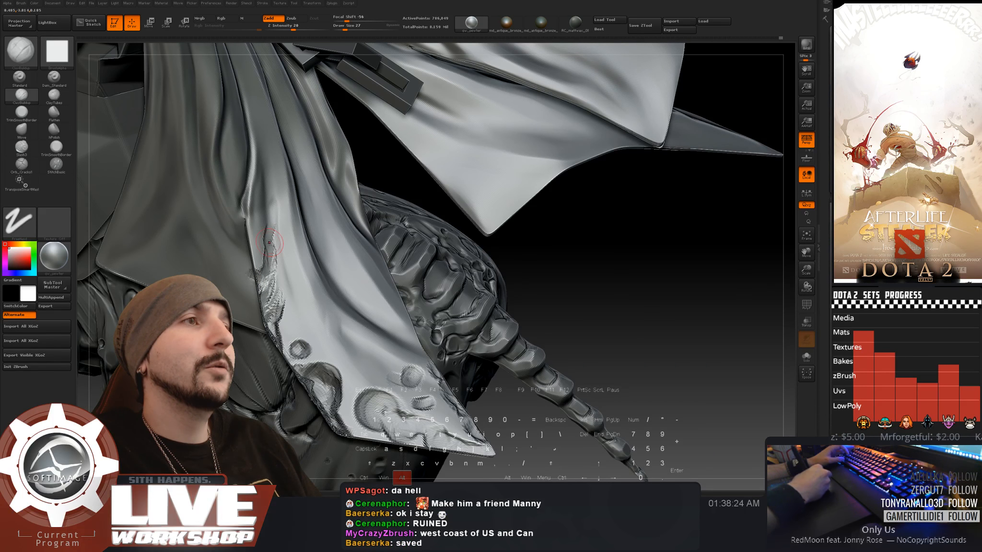
alt+drag(273, 290, 275, 312)
key(bracketleft)
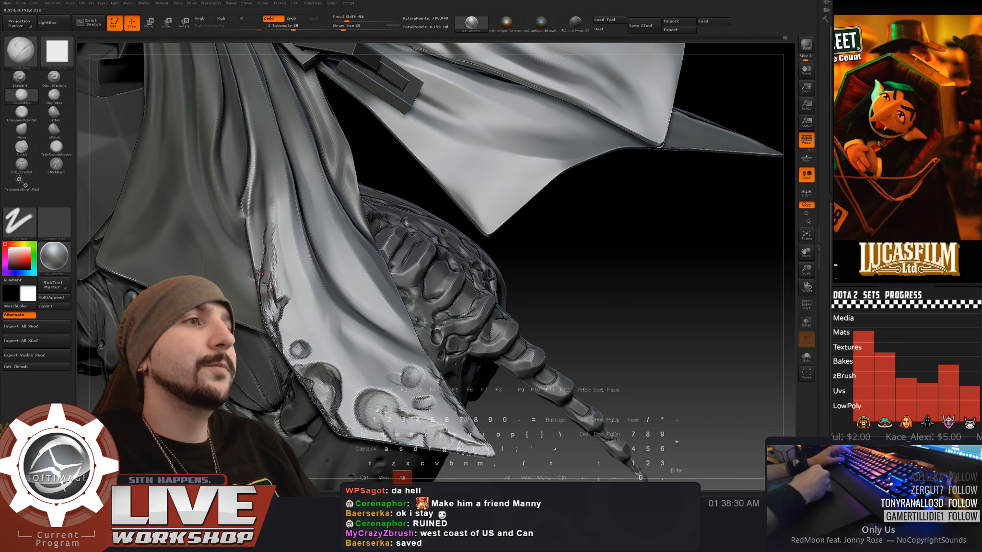
alt+drag(267, 267, 271, 216)
mouse_move(578, 273)
alt+mouse_down()
mouse_move(563, 235)
mouse_move(574, 228)
mouse_move(587, 237)
mouse_move(496, 272)
alt+mouse_up()
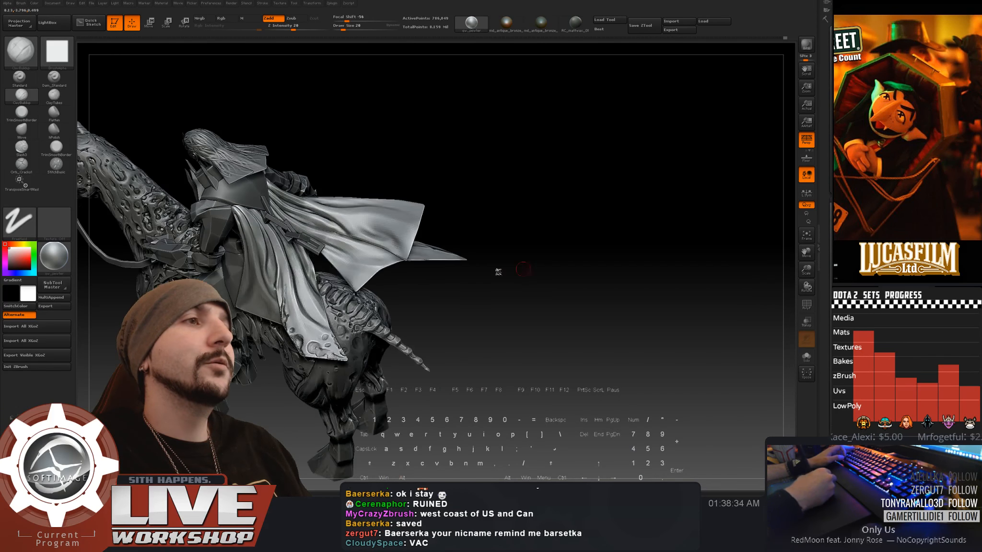
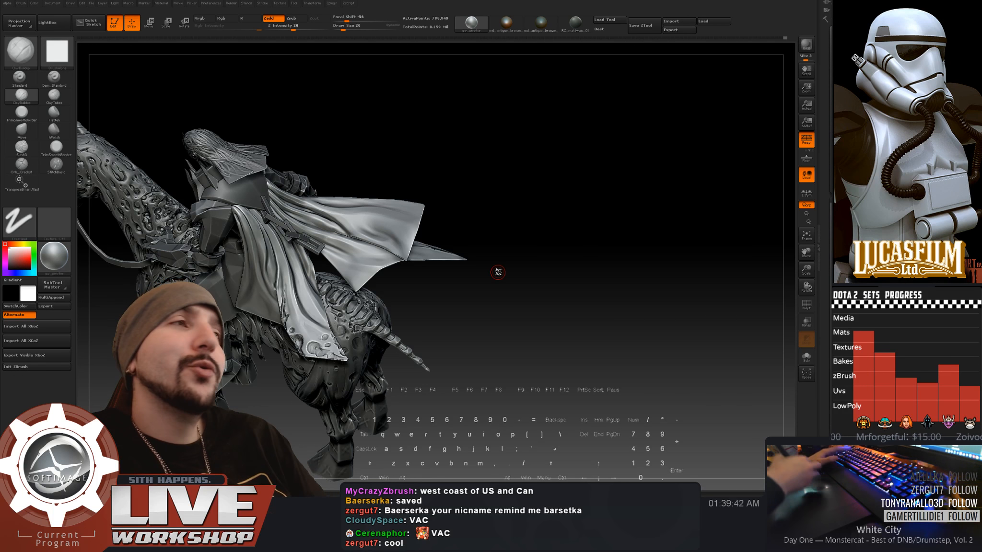
- Choose the Orb_Cracks brush and show the polygon frame over the model around the damaged panel edge
mouse_move(660, 250)
alt+mouse_down()
mouse_move(710, 251)
mouse_move(644, 315)
mouse_move(663, 283)
mouse_move(659, 319)
mouse_move(681, 300)
alt+mouse_up()
click(21, 165)
alt+drag(719, 262, 720, 275)
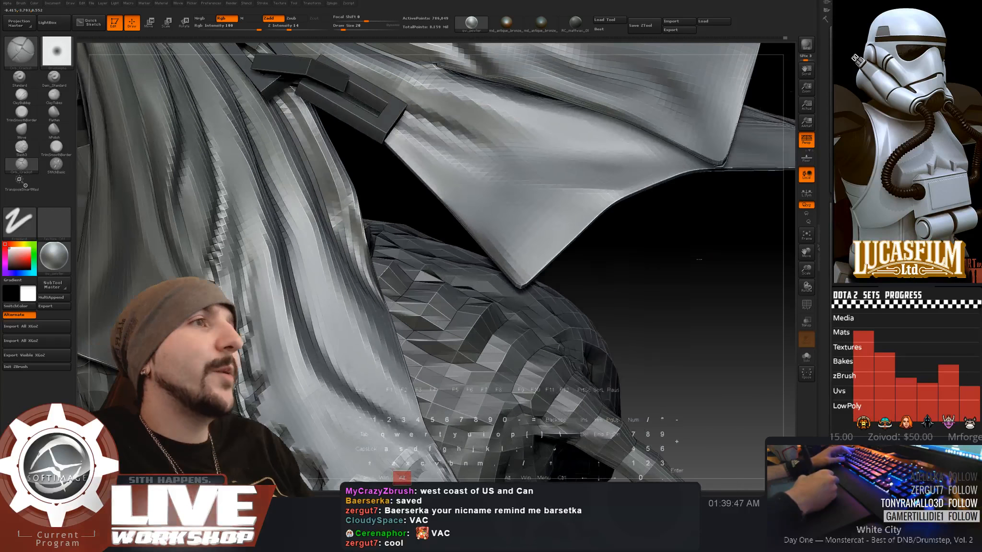
drag(636, 237, 616, 243)
click(807, 312)
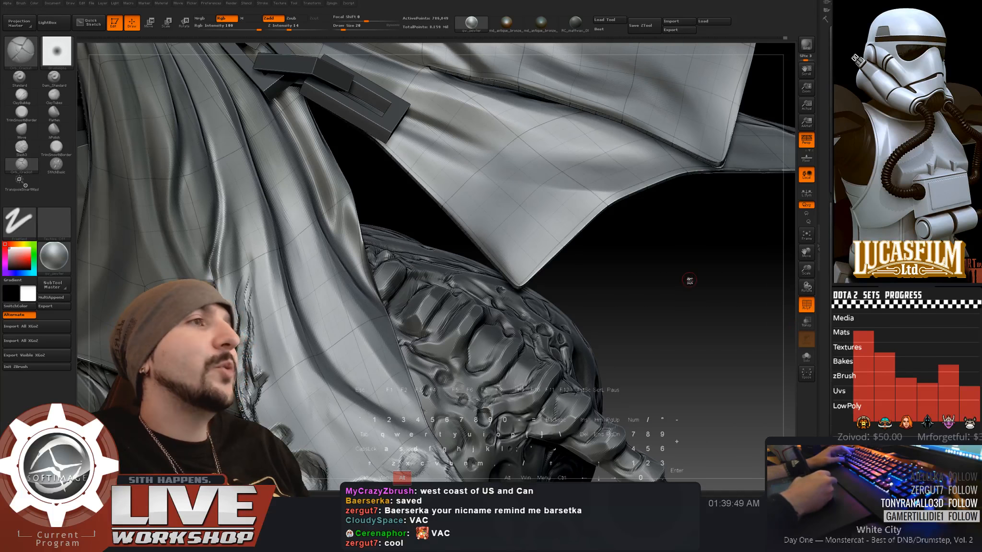
mouse_move(689, 281)
alt+mouse_down()
mouse_move(711, 270)
mouse_move(696, 273)
alt+mouse_up()
- Carve a short, thin crack inward from the panel's left edge above the ragged damage, reducing the Draw Size between strokes
key(s)
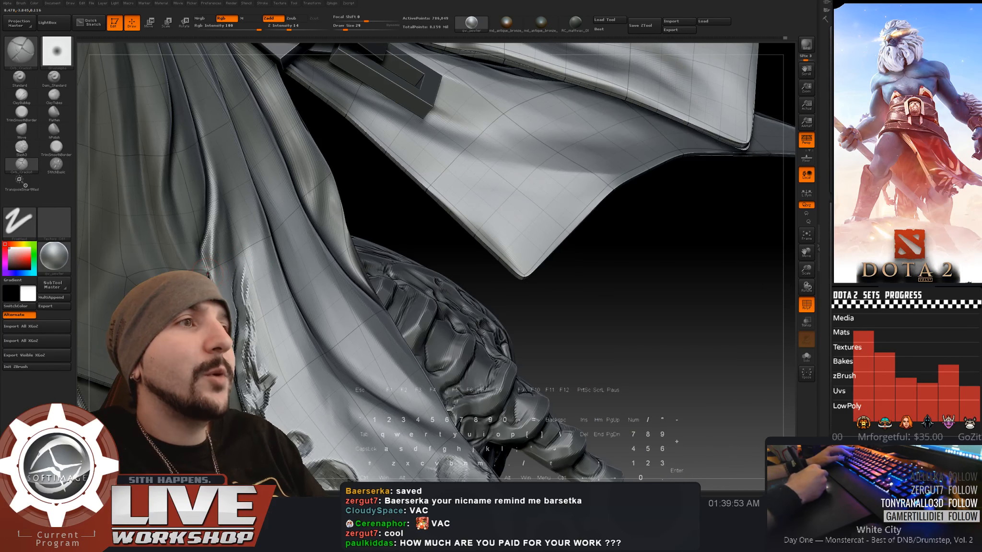
key(s)
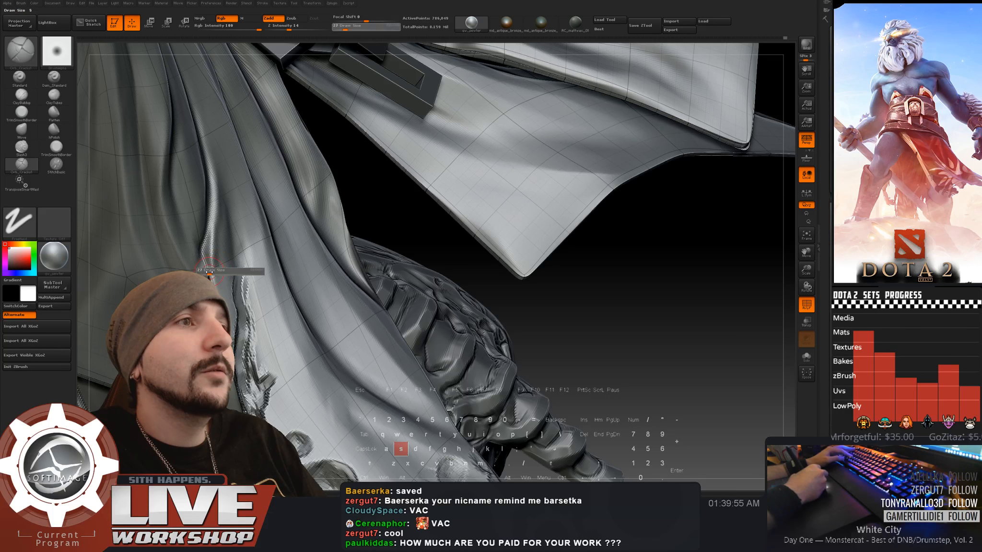
click(219, 265)
drag(222, 267, 209, 275)
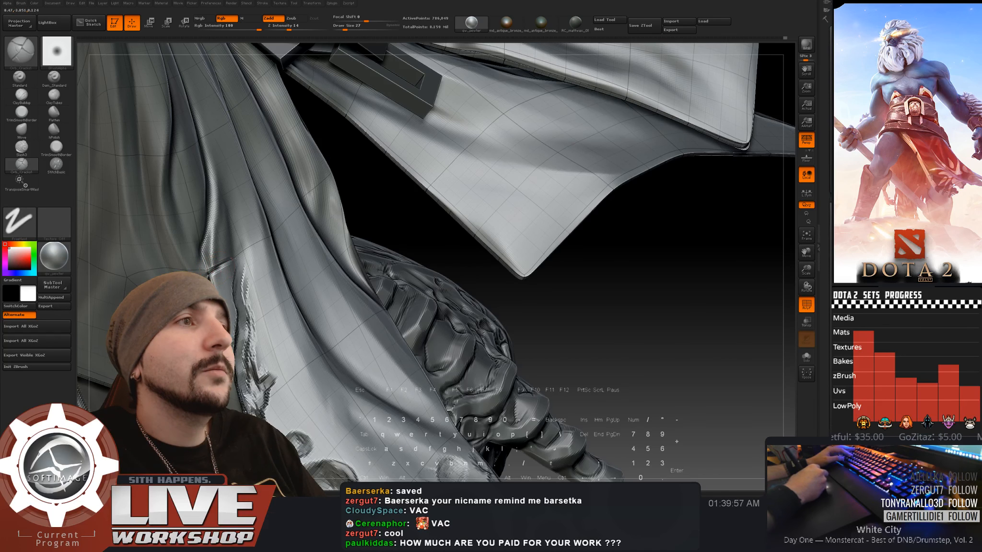
key(s)
click(230, 264)
key(s)
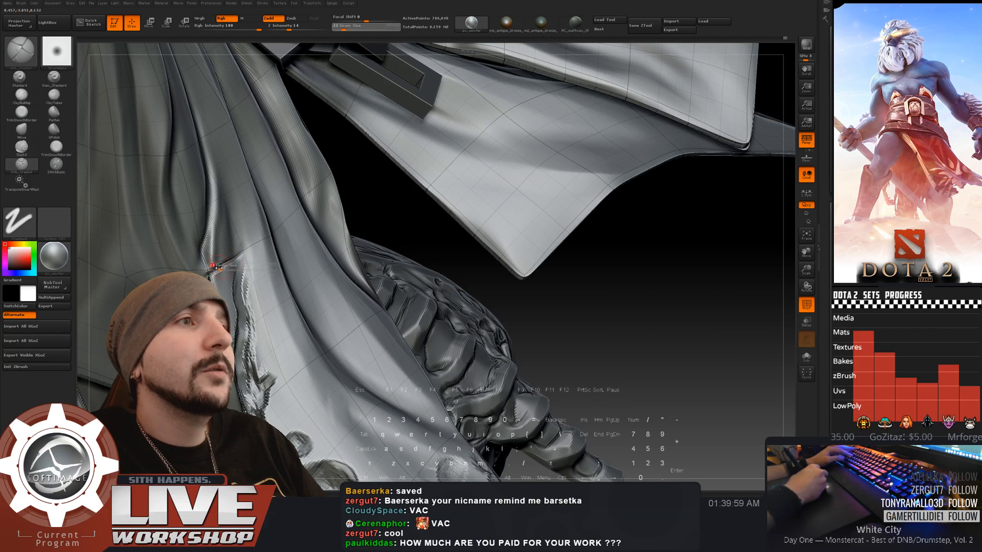
click(229, 262)
drag(223, 265, 245, 247)
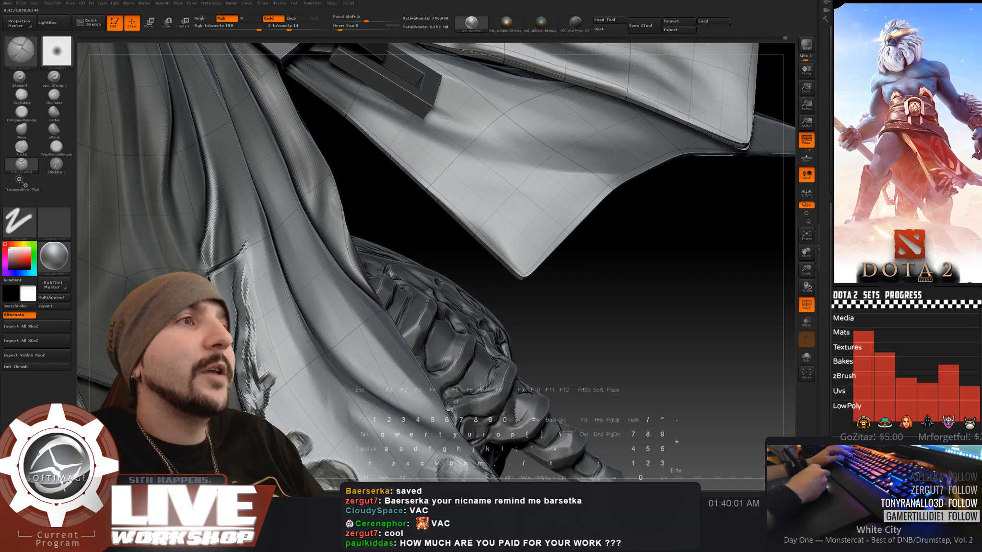
mouse_move(405, 220)
mouse_down()
mouse_move(404, 245)
mouse_move(395, 241)
mouse_move(410, 210)
mouse_move(397, 210)
mouse_up()
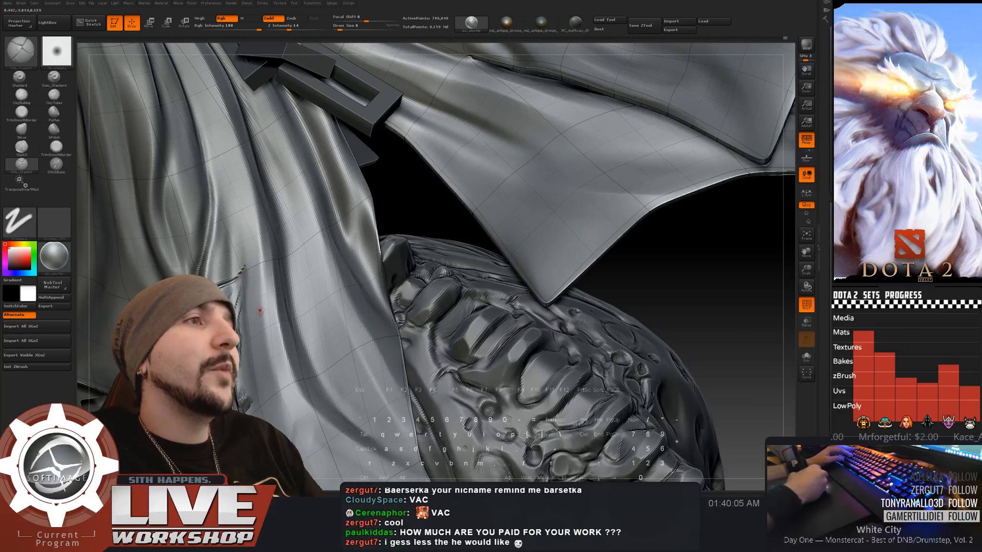
- Branch the crack upward along the cloth fold with tapering Orb_Cracks strokes, varying the Draw Size
key(s)
drag(240, 276, 244, 276)
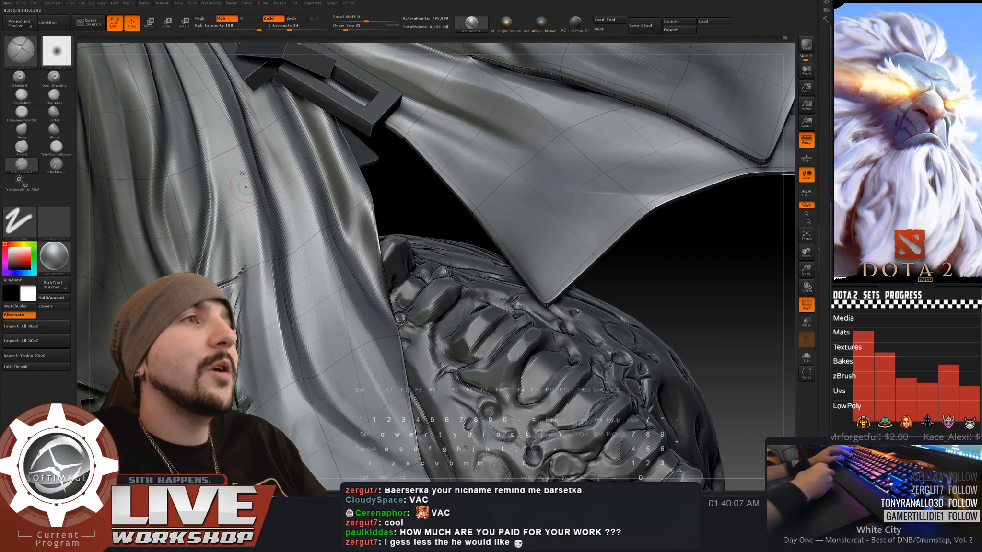
drag(413, 209, 402, 195)
key(s)
drag(230, 280, 245, 265)
key(s)
drag(243, 273, 236, 274)
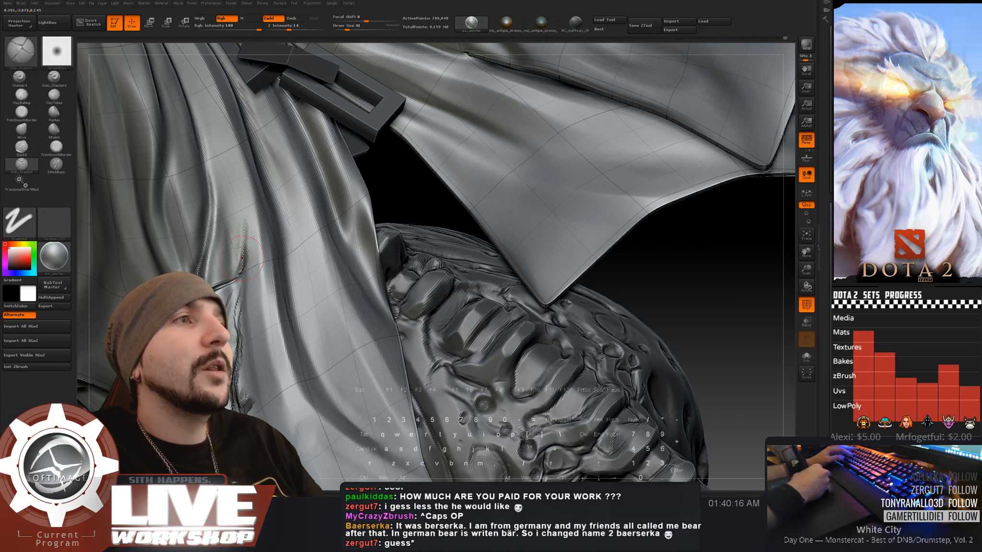
drag(237, 180, 235, 168)
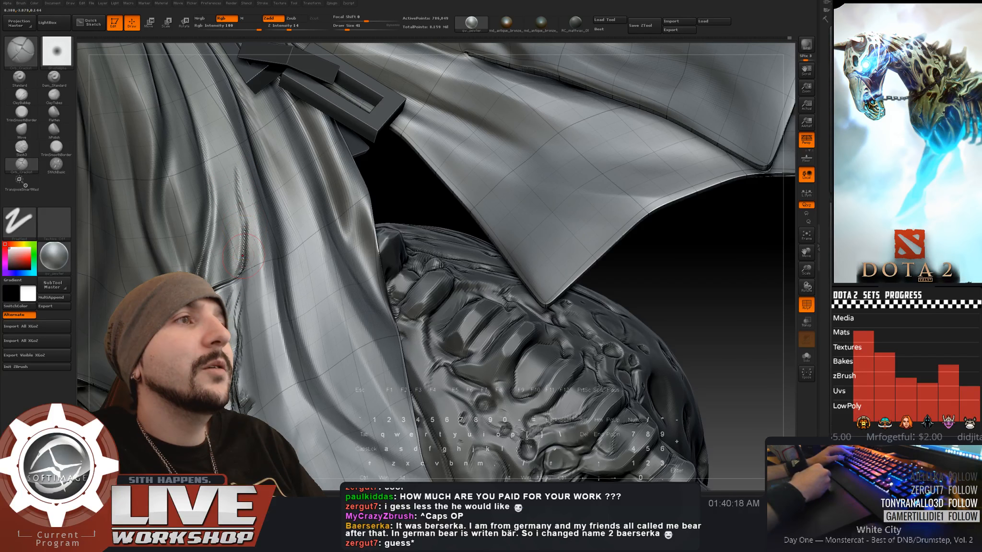
drag(415, 198, 384, 203)
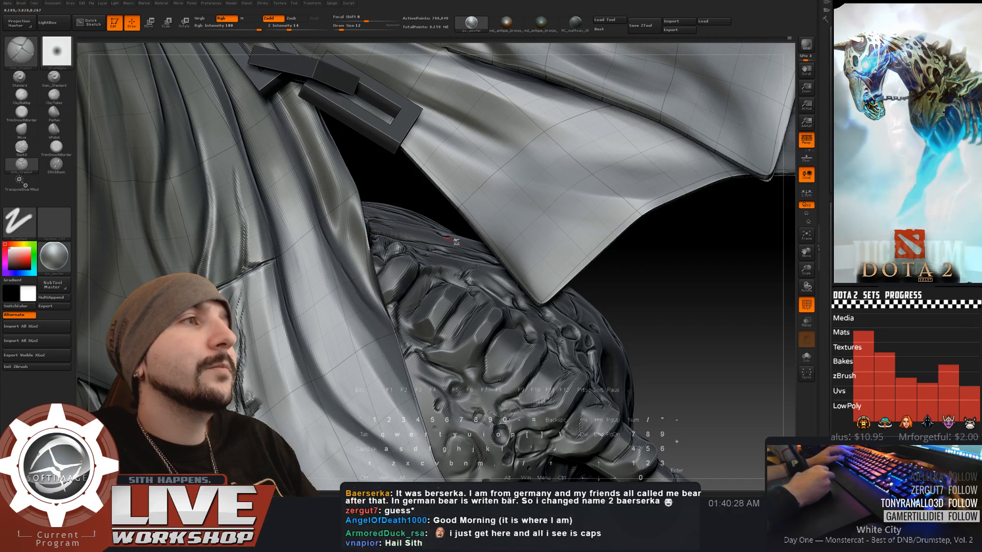
- Extend the crack diagonally across the left back panel to its right edge
alt+drag(653, 289, 502, 320)
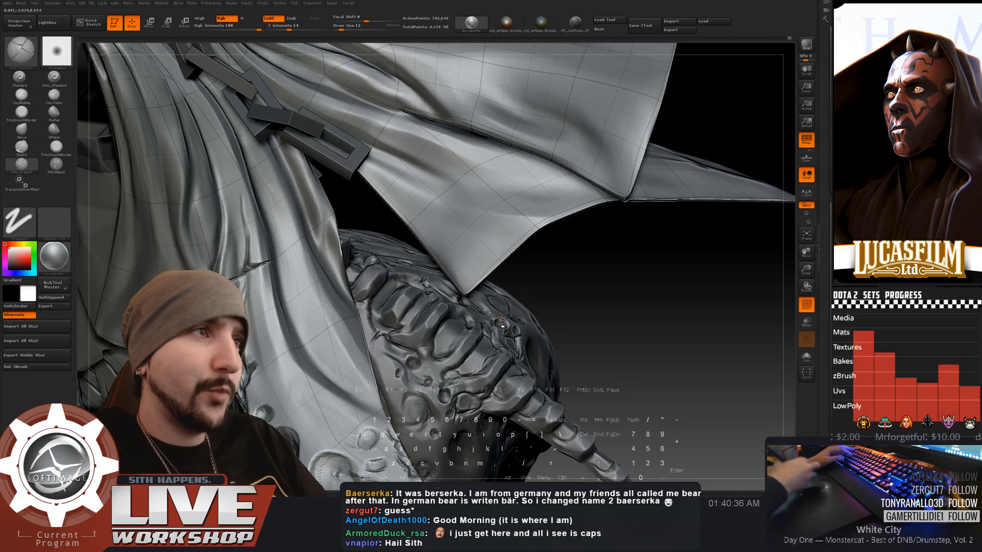
key(s)
drag(254, 257, 261, 259)
drag(388, 224, 272, 257)
key(s)
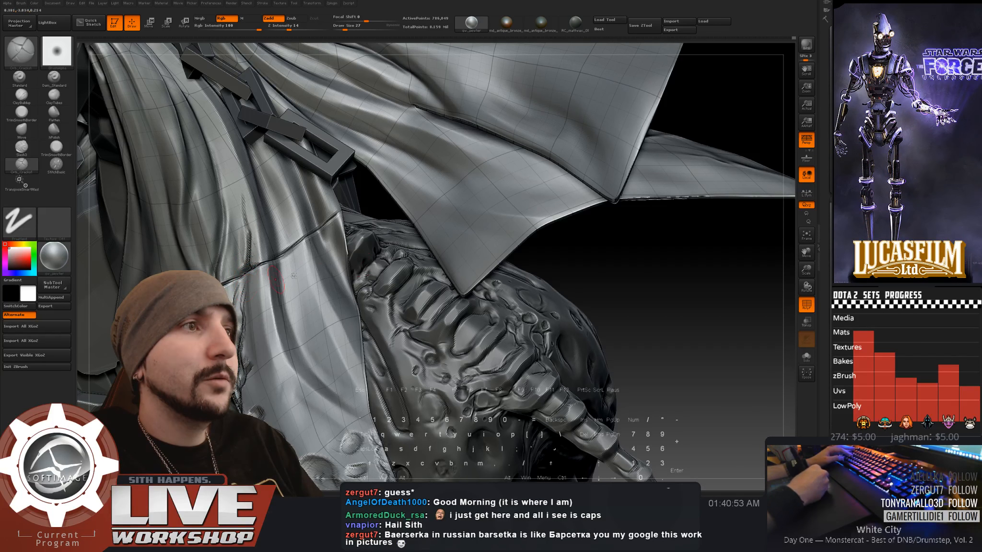
- Roughen and chip the panel's left edge just below the crack with the ClayBuildup brush
mouse_move(605, 288)
mouse_down()
mouse_move(642, 301)
mouse_move(640, 283)
mouse_move(618, 280)
mouse_move(670, 298)
mouse_move(692, 293)
mouse_move(710, 259)
mouse_up()
click(22, 96)
drag(699, 303, 708, 301)
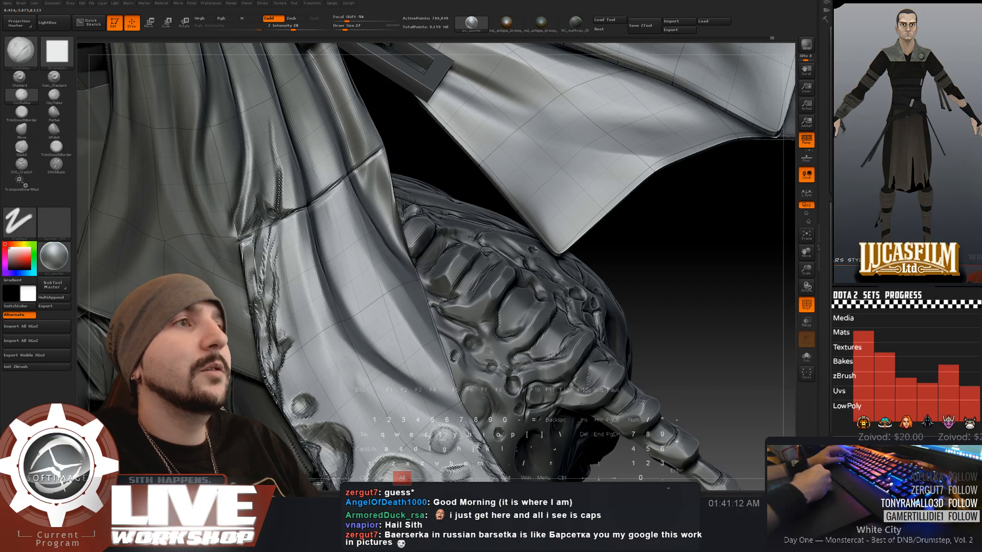
alt+drag(671, 231, 636, 289)
- Deepen the round pit above the hem and carve wavy gouges beside it with a smaller ClayBuildup brush
key(d)
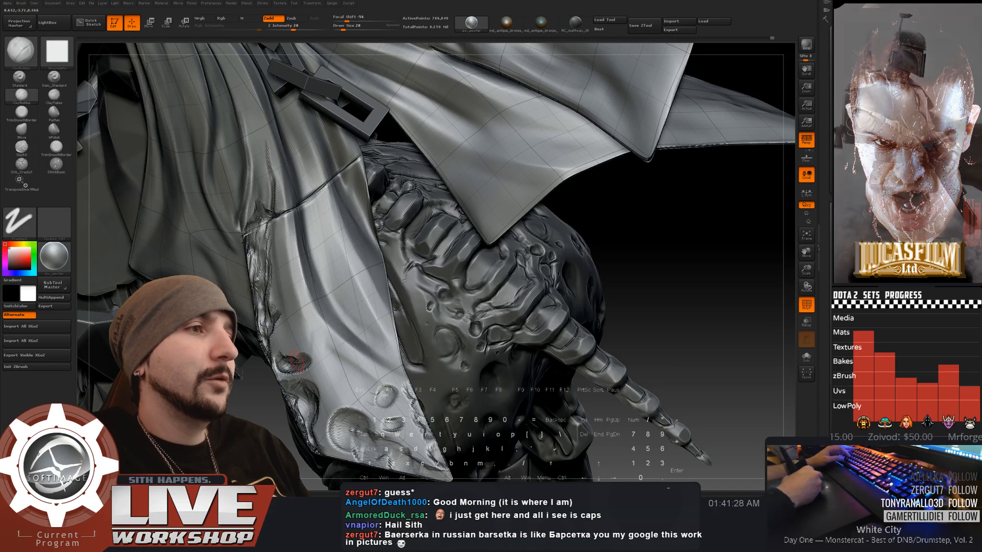
drag(297, 363, 287, 363)
key(s)
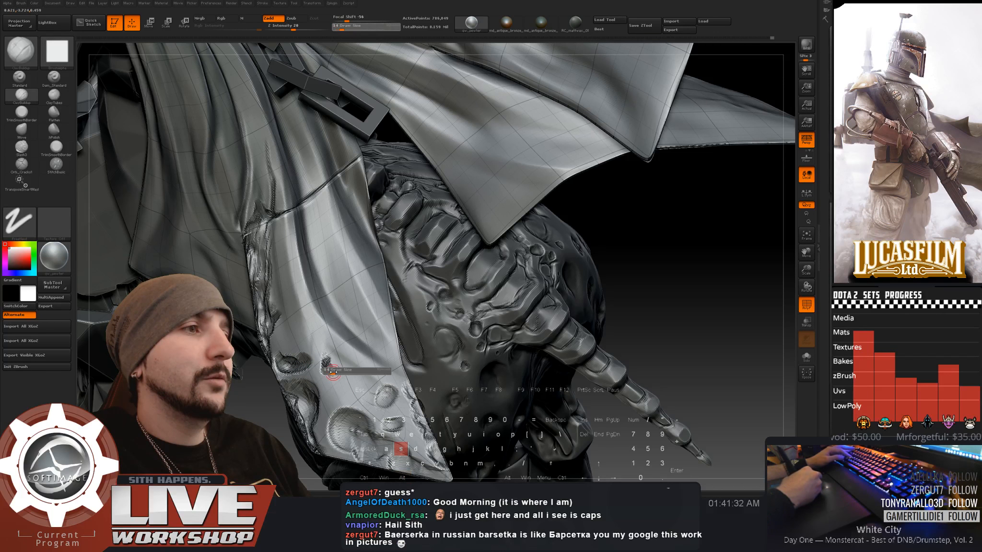
key(s)
drag(329, 370, 339, 370)
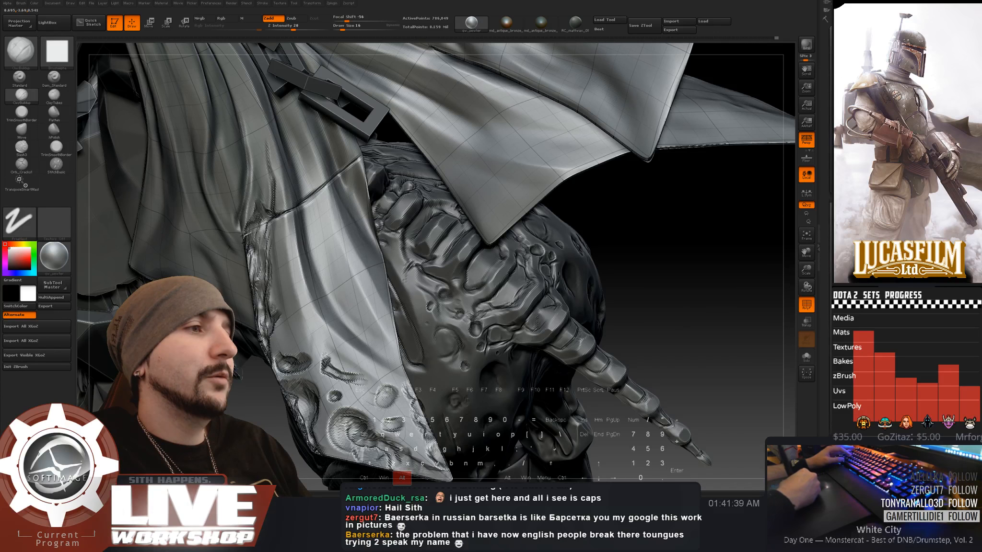
alt+drag(718, 294, 665, 336)
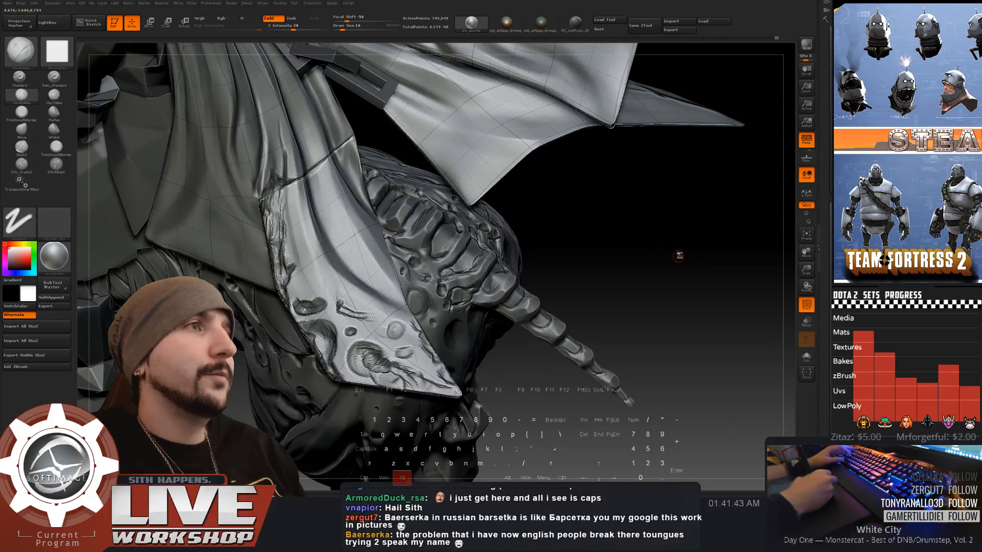
- Gouge the upper left edge of the back panel just below the crack with ClayBuildup strokes, varying the Draw Size
alt+drag(679, 254, 714, 326)
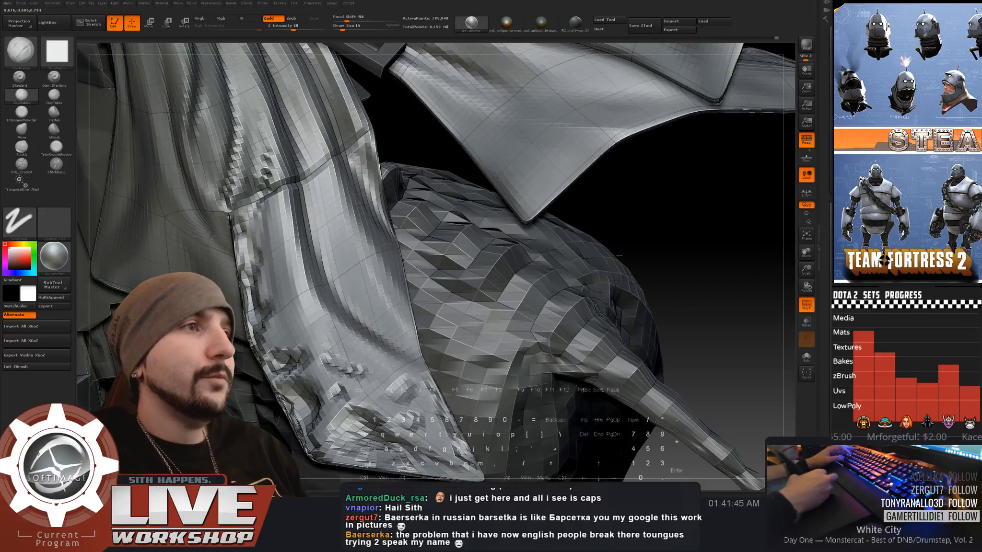
key(s)
click(248, 255)
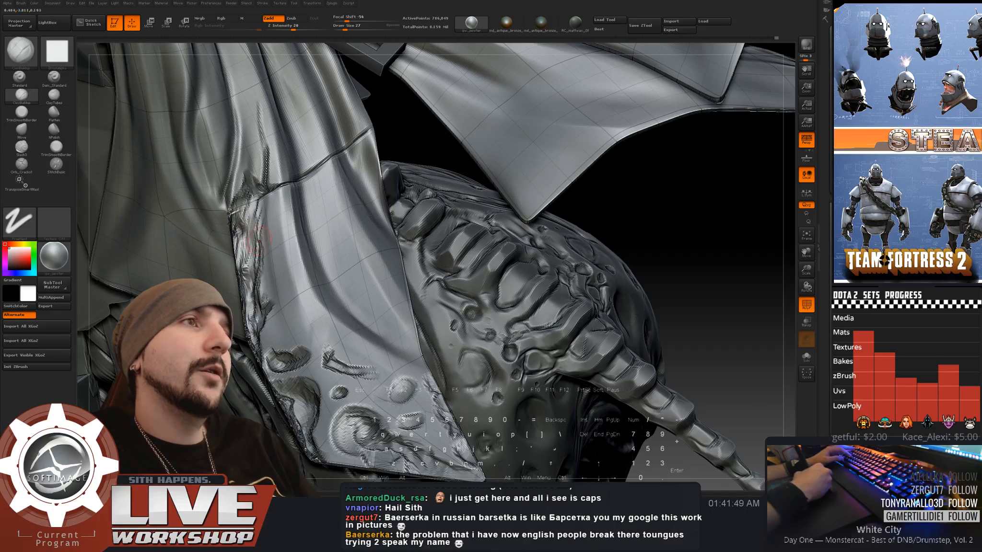
key(s)
click(234, 216)
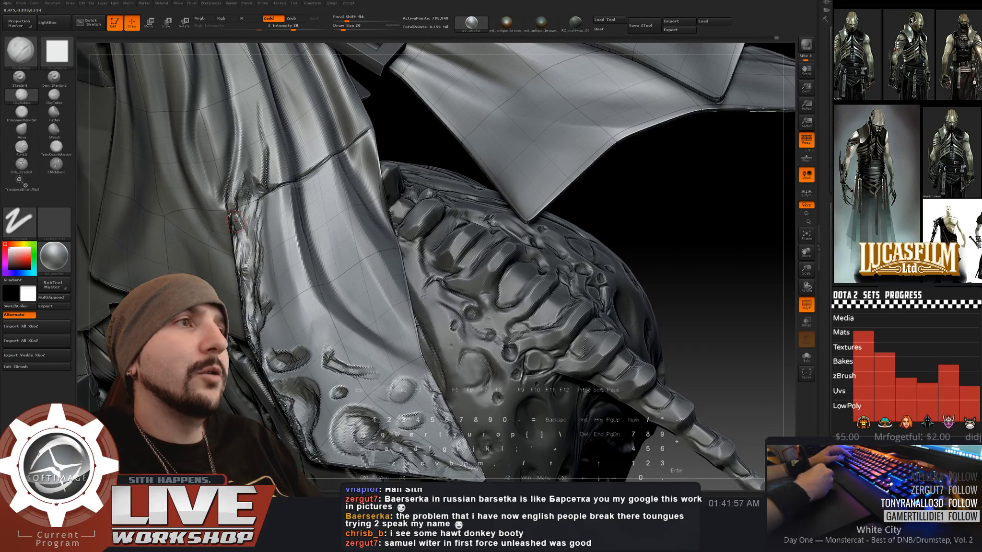
key(ctrl)
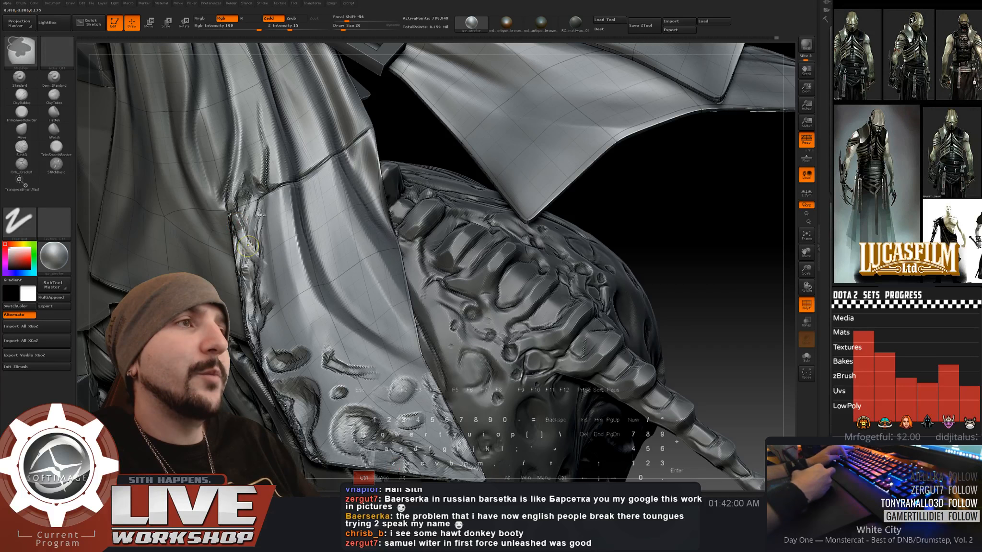
drag(239, 219, 255, 259)
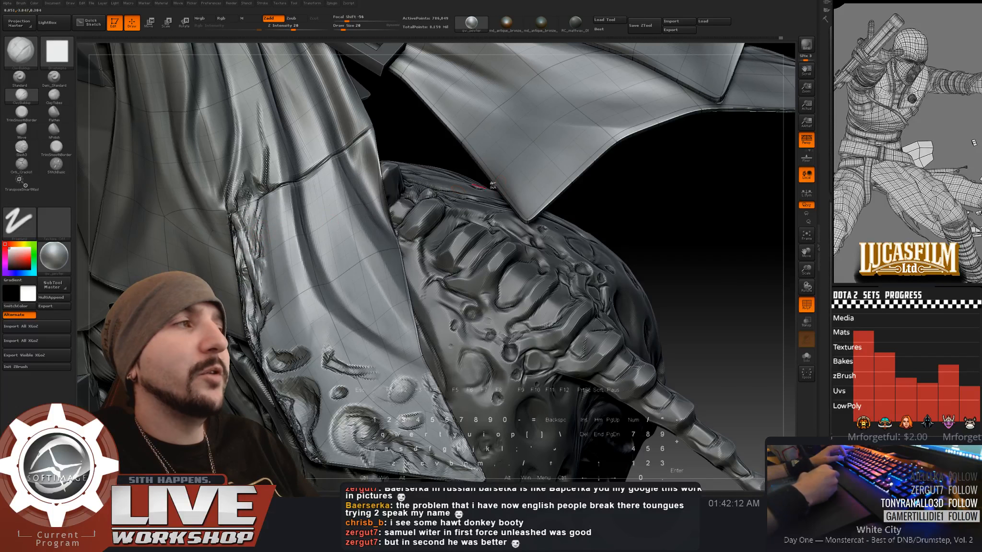
- Continue the ragged grooves down the panel's left edge and carve a small pit beside them
right_drag(253, 239, 264, 243)
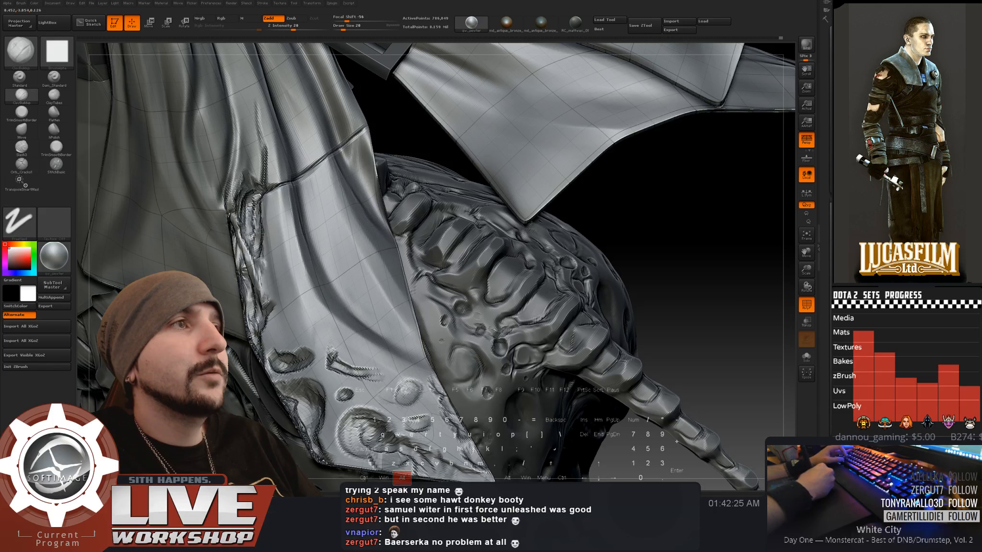
alt+drag(246, 206, 254, 272)
drag(703, 241, 553, 226)
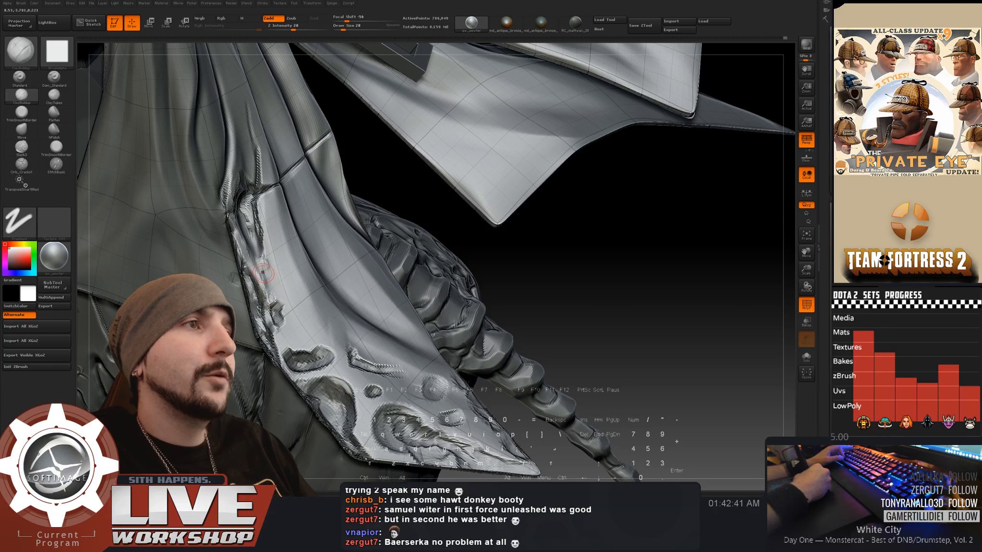
key(alt)
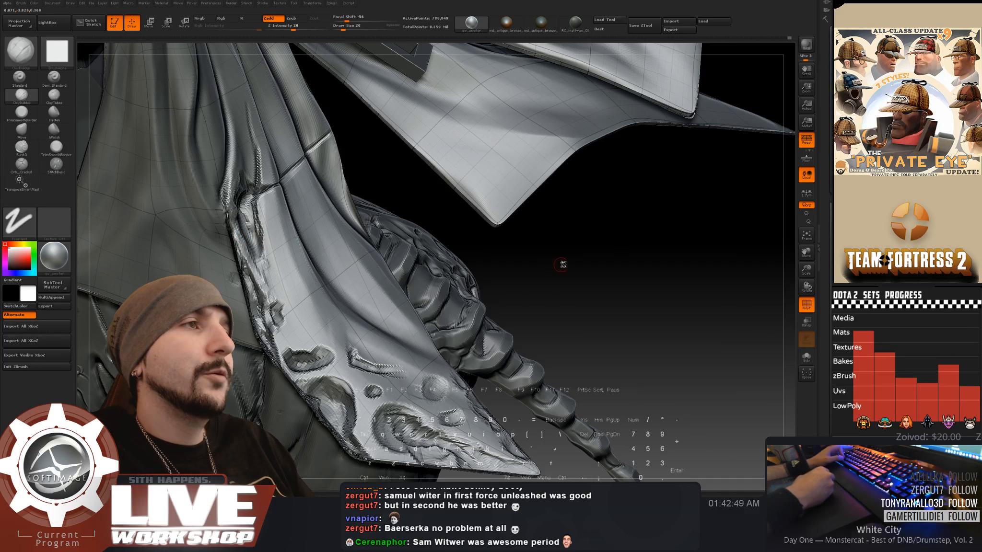
mouse_move(562, 264)
mouse_down()
mouse_move(569, 305)
mouse_move(681, 350)
mouse_move(596, 178)
mouse_move(645, 317)
mouse_move(657, 297)
mouse_move(698, 301)
mouse_move(592, 267)
mouse_up()
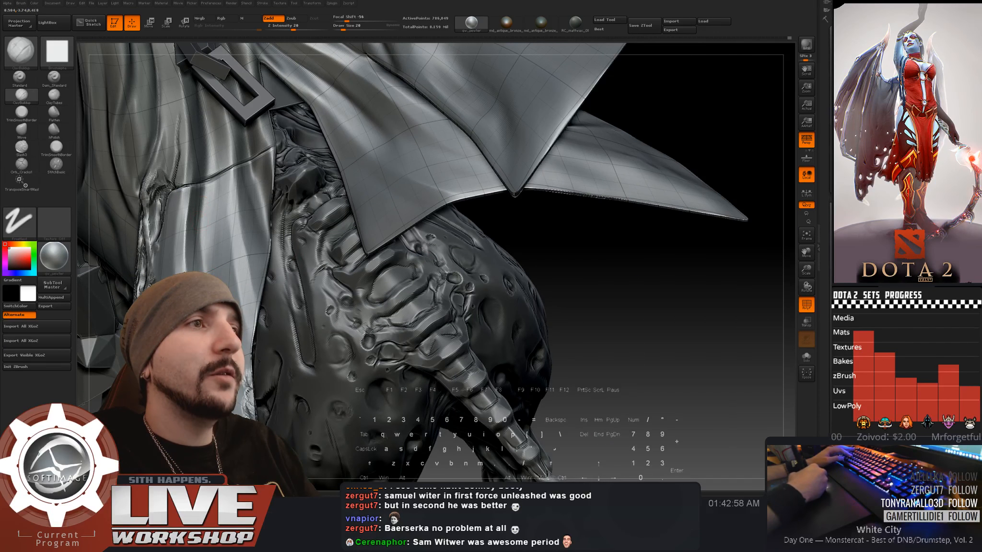
- Set the ClayBuildup Draw Size to 35 and rework the gouges in the lower part of the left back panel
key(s)
key(alt)
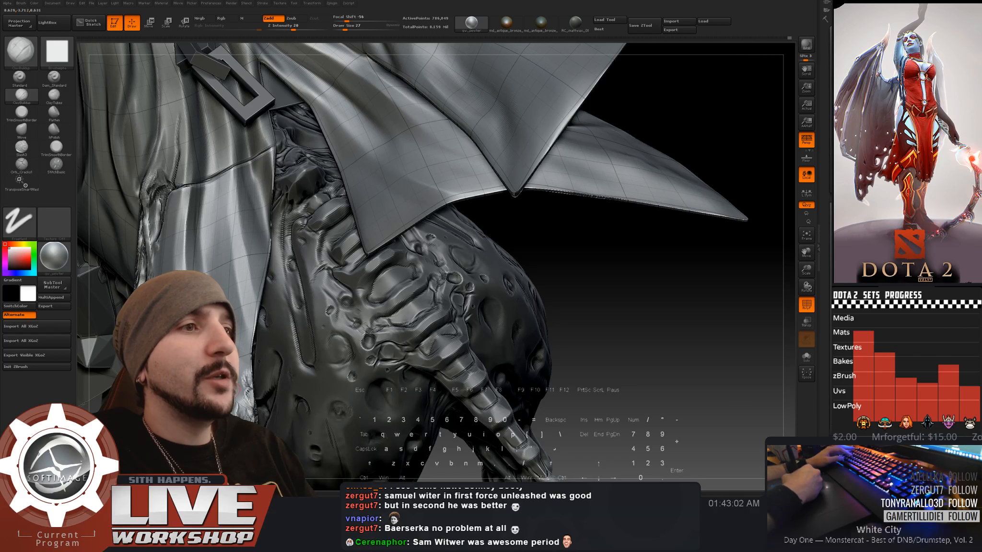
key(s)
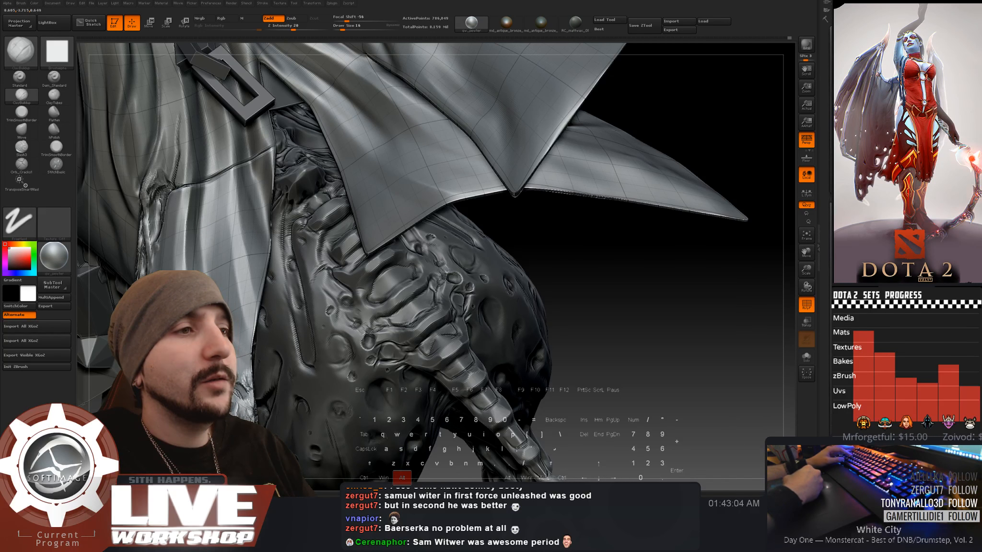
key(s)
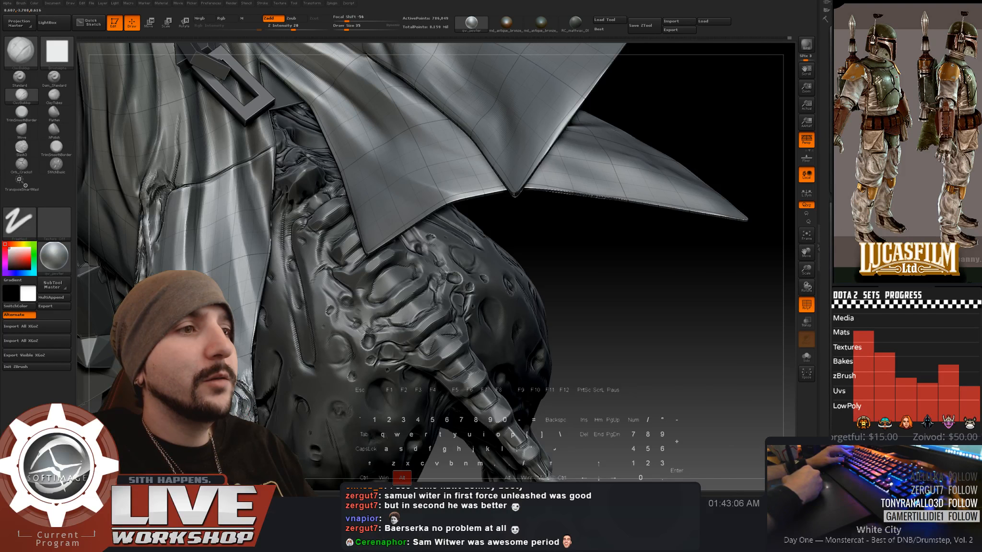
drag(638, 307, 581, 297)
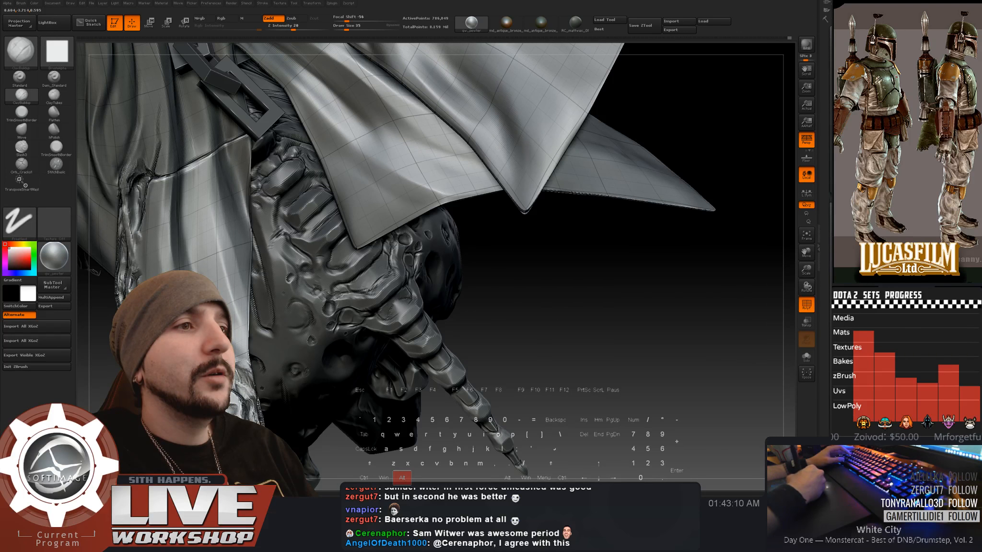
key(ctrl)
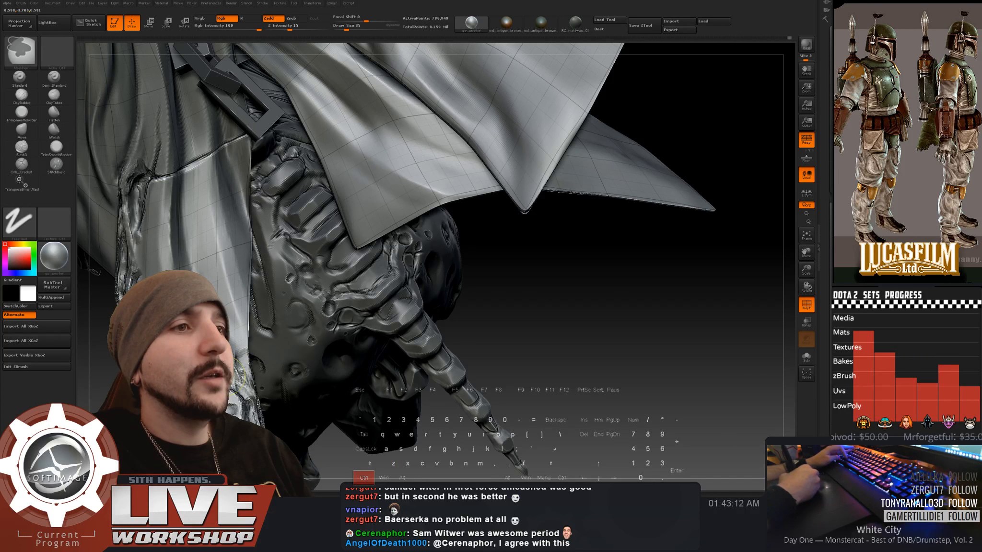
key(alt)
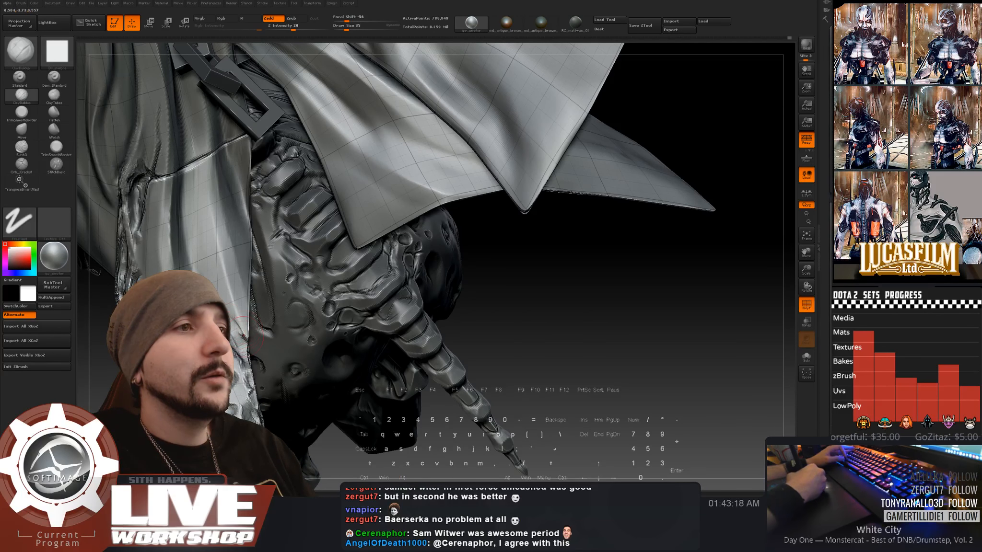
key(alt)
right_drag(333, 327, 344, 342)
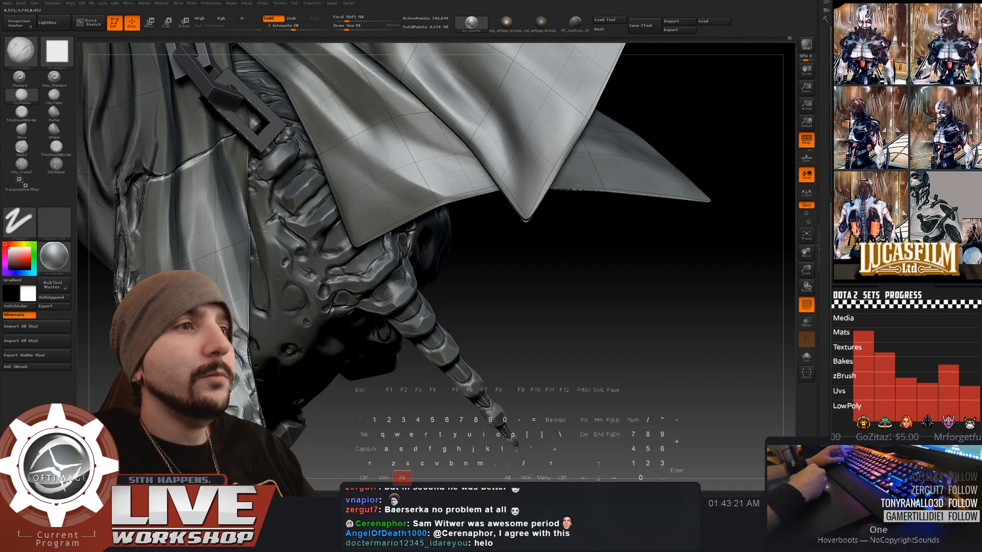
- Carve a long vertical gouge in the middle of the panel below the crack with a smaller ClayBuildup brush, then smooth it
key(bracketleft)
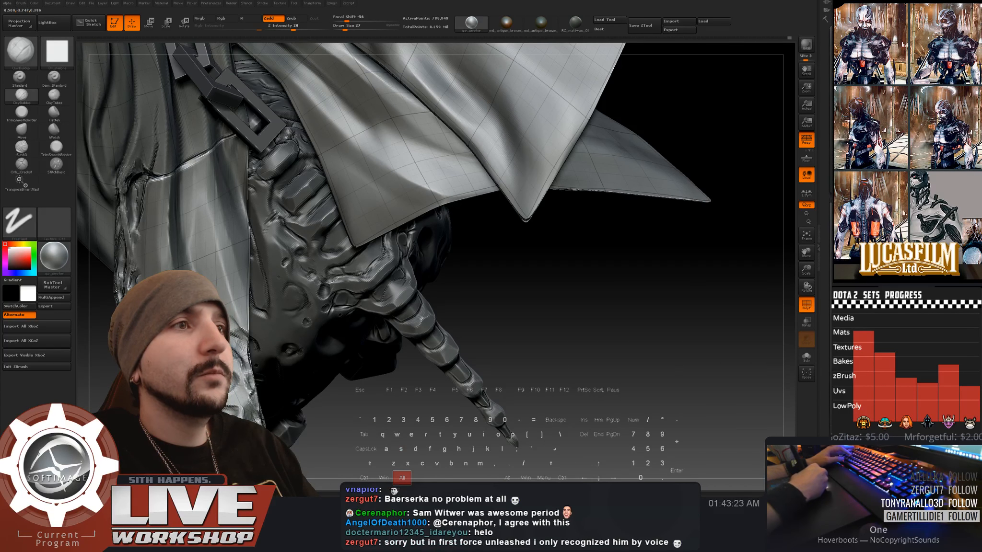
key(bracketleft)
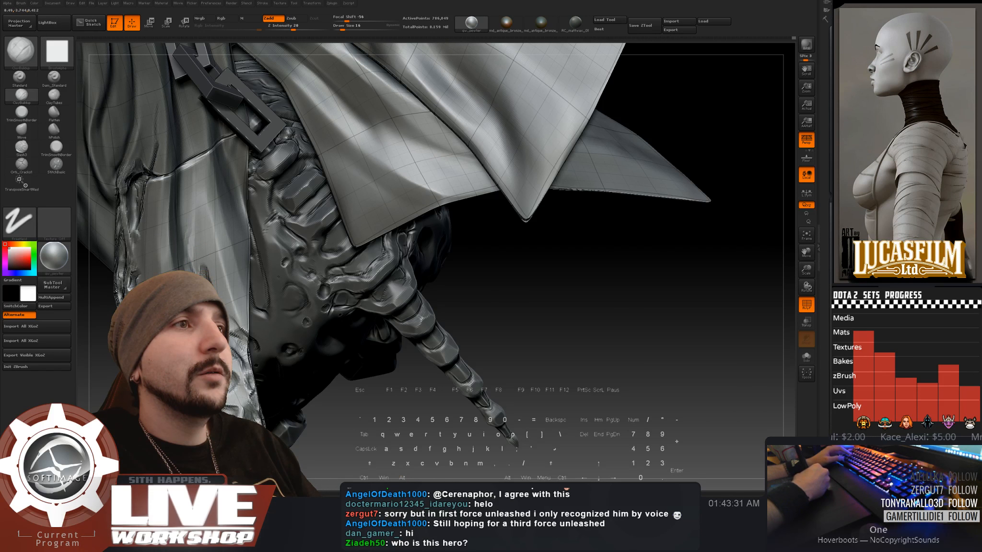
mouse_move(191, 273)
mouse_down()
mouse_move(193, 224)
mouse_move(199, 273)
mouse_up()
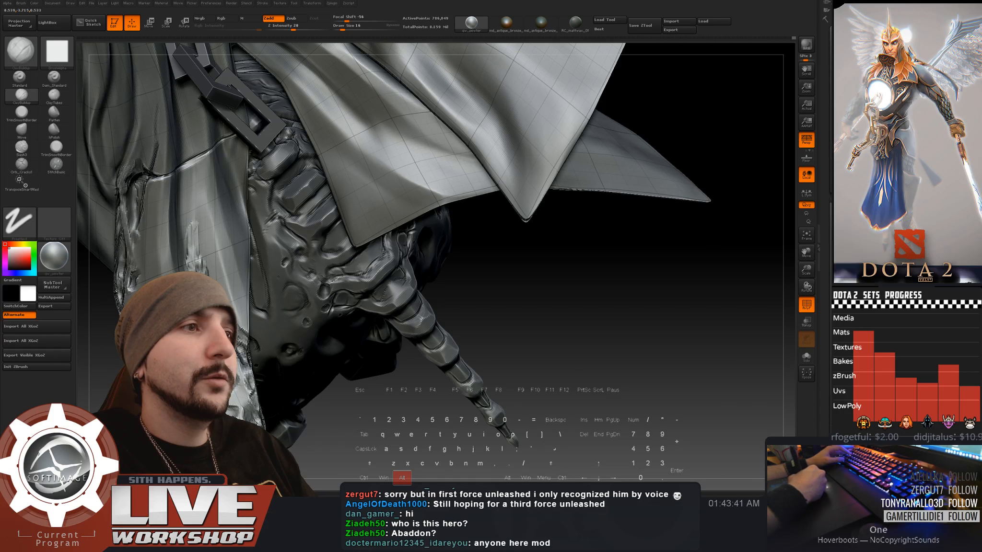
key(shift)
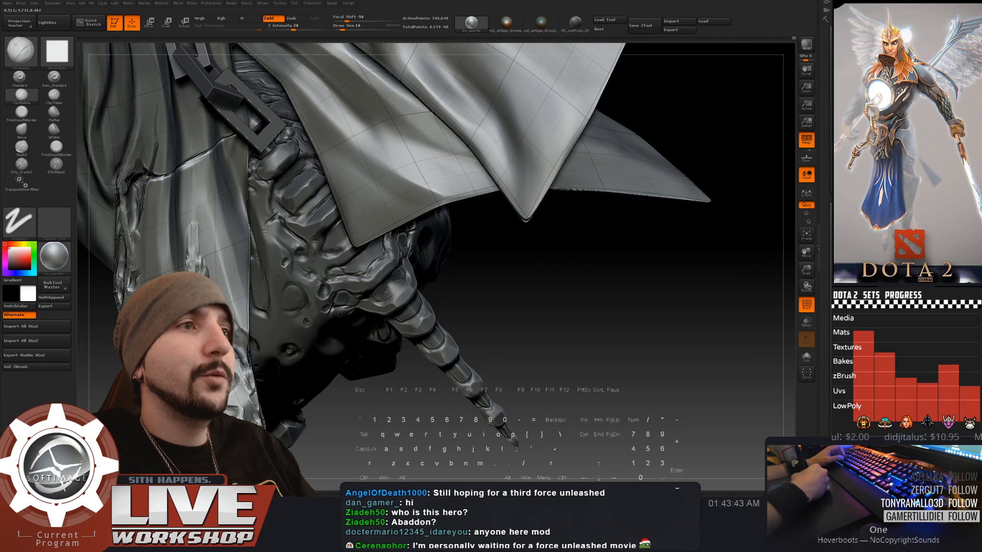
drag(206, 210, 210, 244)
alt+drag(207, 218, 206, 268)
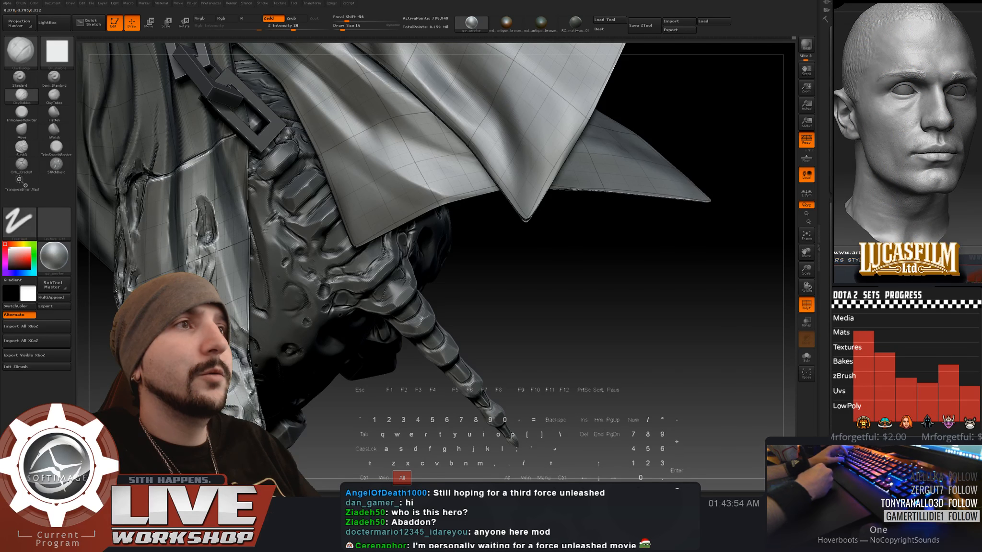
key(shift)
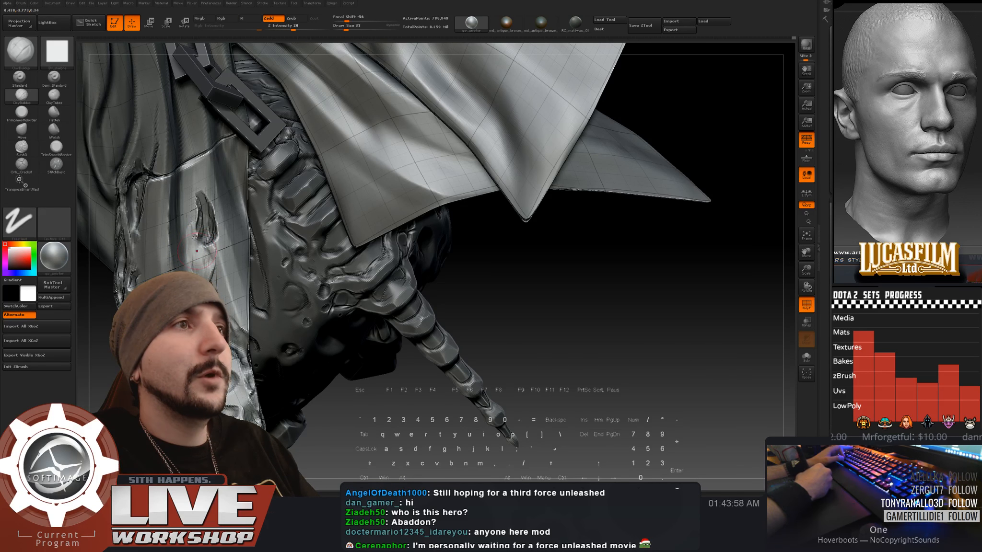
key(shift)
- Cut a short notch downward from the crack, just above the long vertical gouge
drag(599, 306, 571, 295)
mouse_move(186, 168)
alt+mouse_down()
mouse_move(183, 199)
mouse_move(191, 162)
alt+mouse_up()
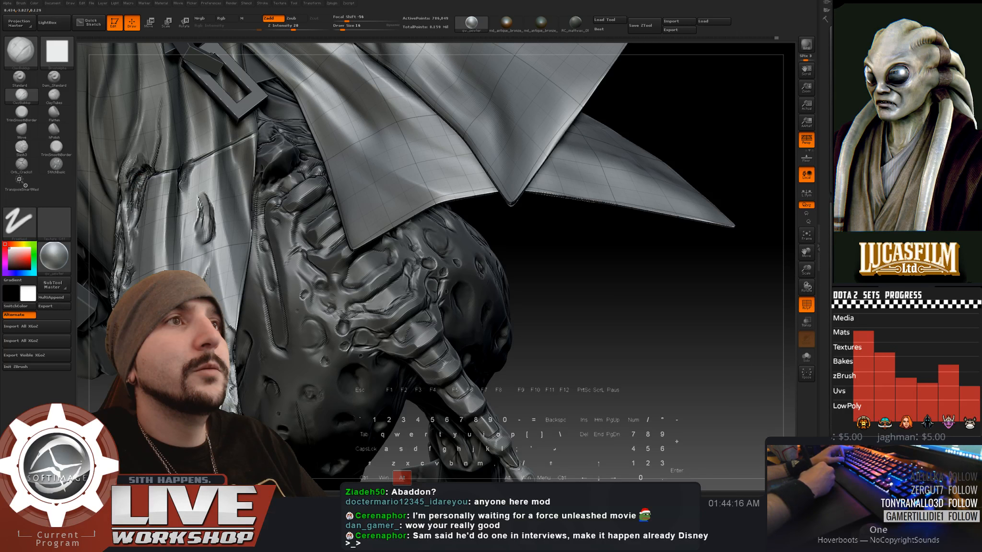
right_drag(139, 191, 163, 192)
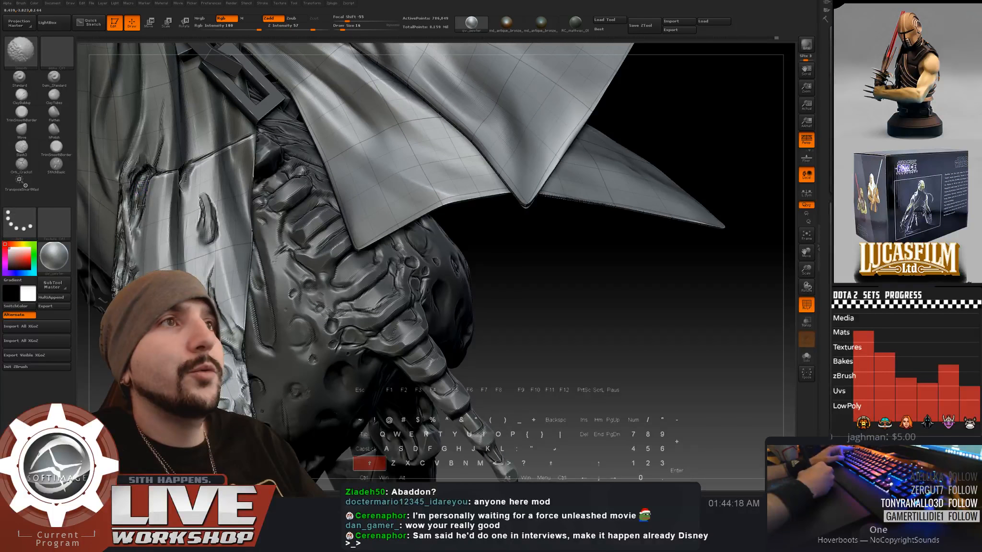
key(alt)
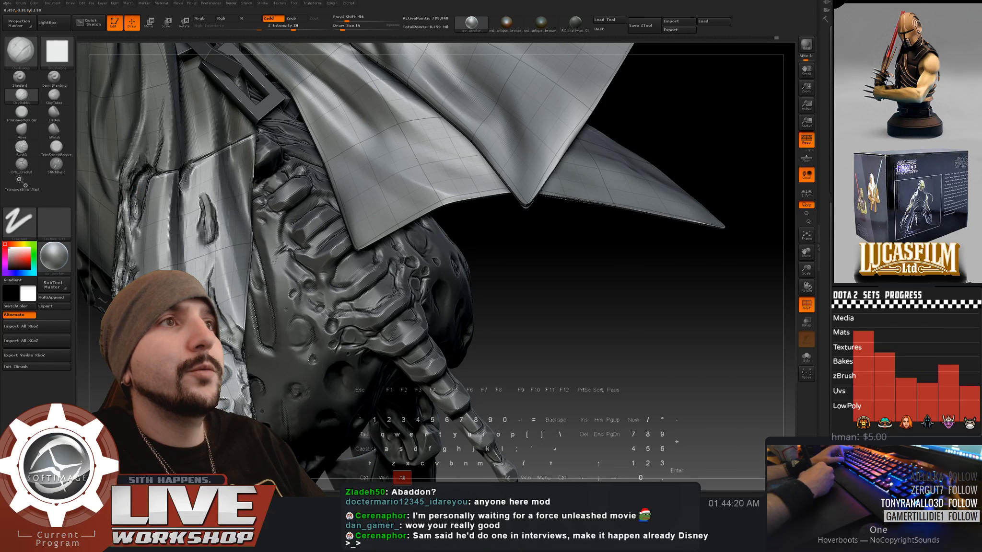
alt+right_drag(491, 211, 574, 234)
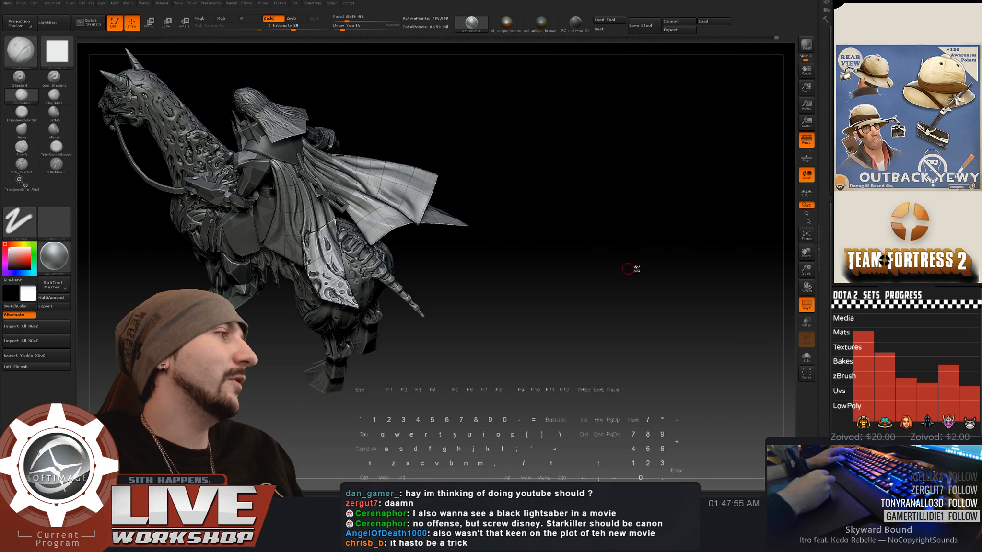
- Deepen the notch and tear the cloth along the crack with ClayBuildup, then sharpen the crack with the Orb_Cracks brush
alt+drag(630, 240, 640, 300)
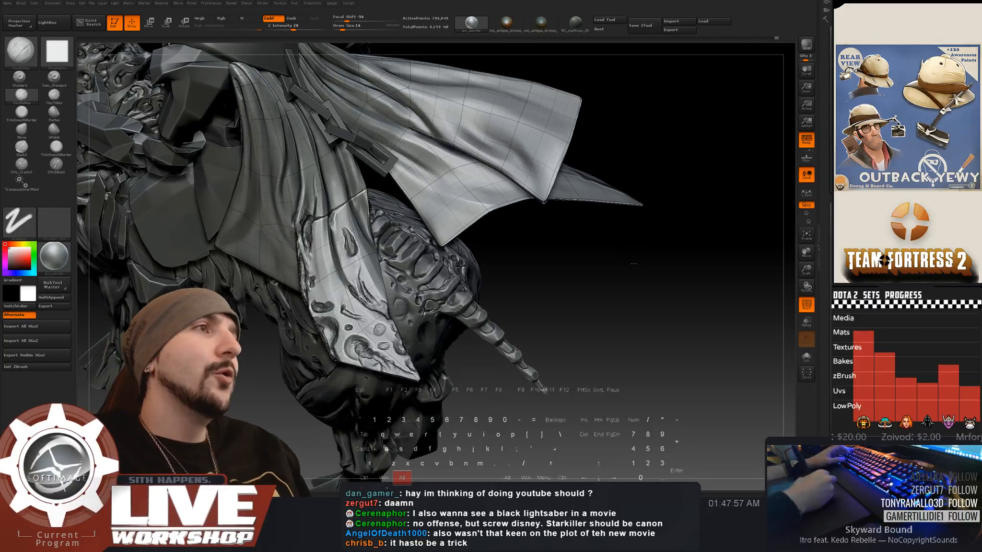
alt+drag(770, 297, 763, 319)
mouse_move(782, 305)
mouse_down()
mouse_move(684, 317)
mouse_move(692, 270)
mouse_up()
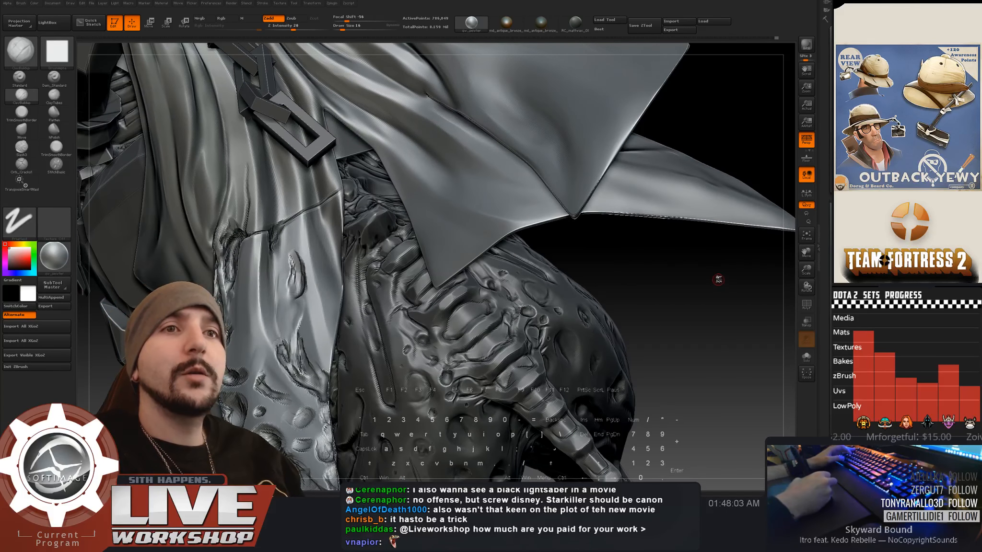
mouse_move(718, 254)
mouse_down()
mouse_move(698, 288)
mouse_move(688, 260)
mouse_move(341, 212)
mouse_up()
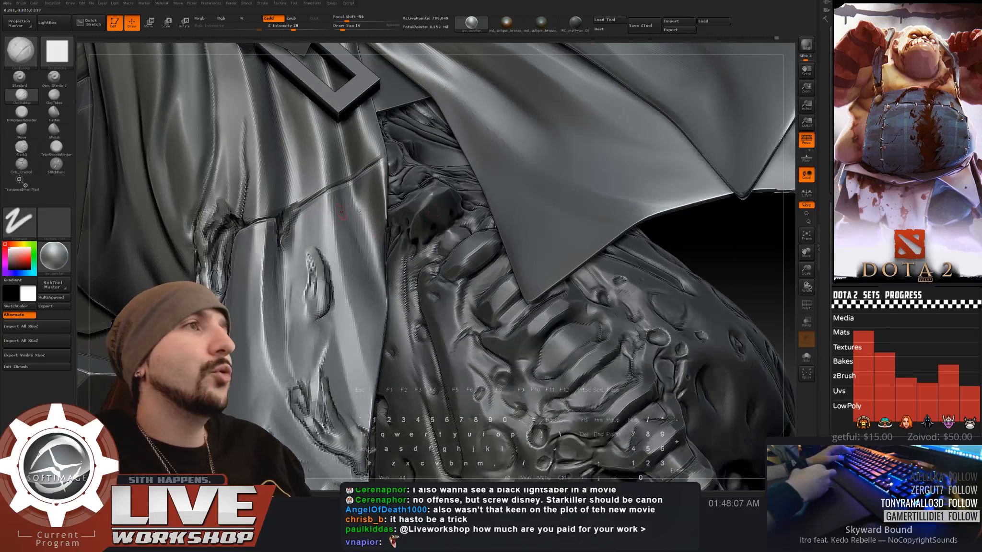
alt+drag(723, 255, 743, 276)
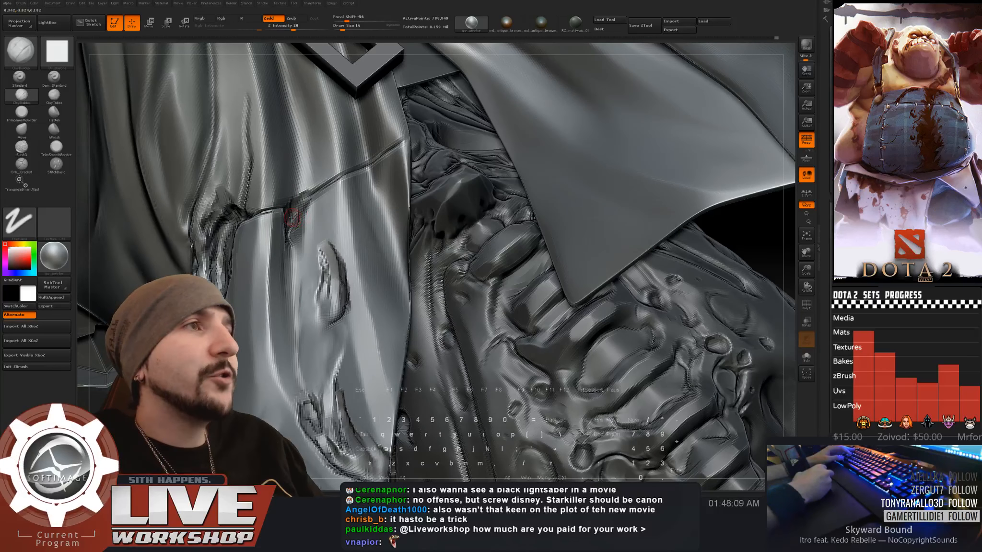
key(bracketright)
alt+drag(298, 203, 293, 219)
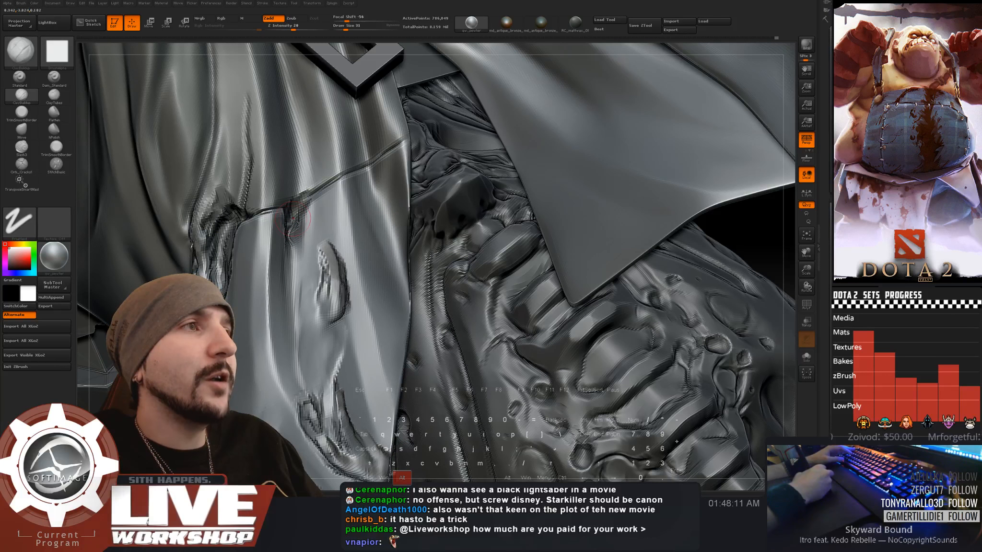
click(29, 168)
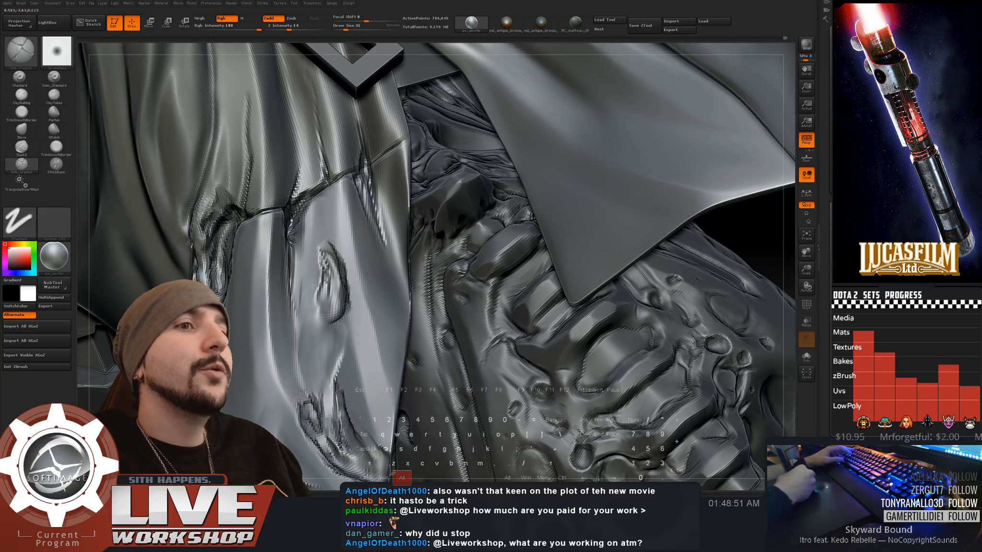
- Examine the damaged back panel against the whole cape, rider and mount from close and far views
alt+drag(749, 249, 522, 315)
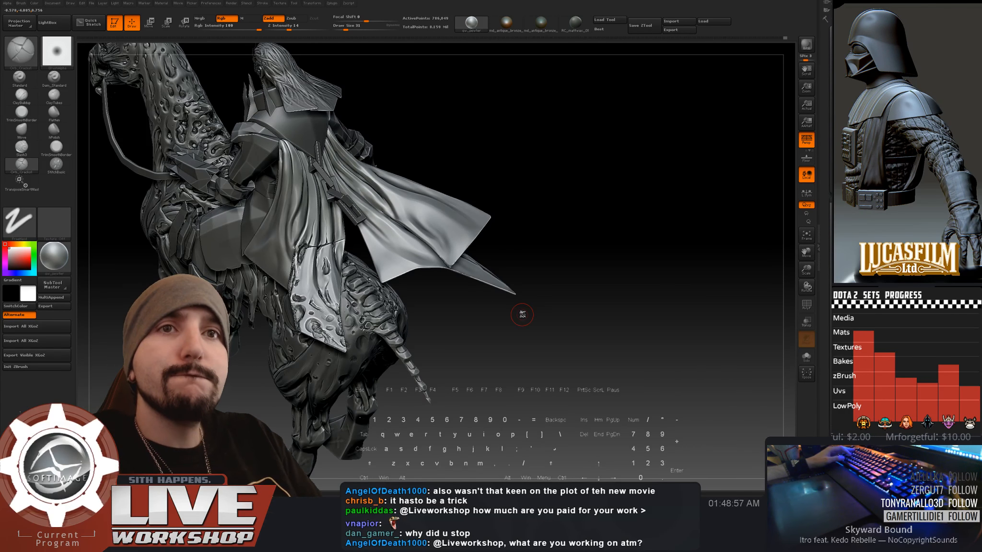
drag(659, 272, 723, 236)
alt+drag(691, 352, 667, 312)
drag(666, 312, 696, 279)
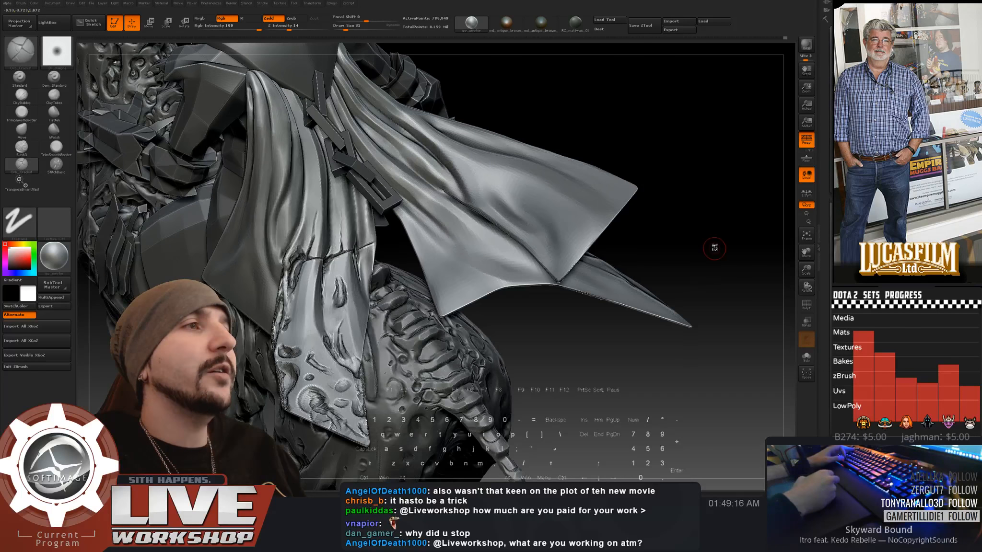
alt+drag(715, 248, 656, 222)
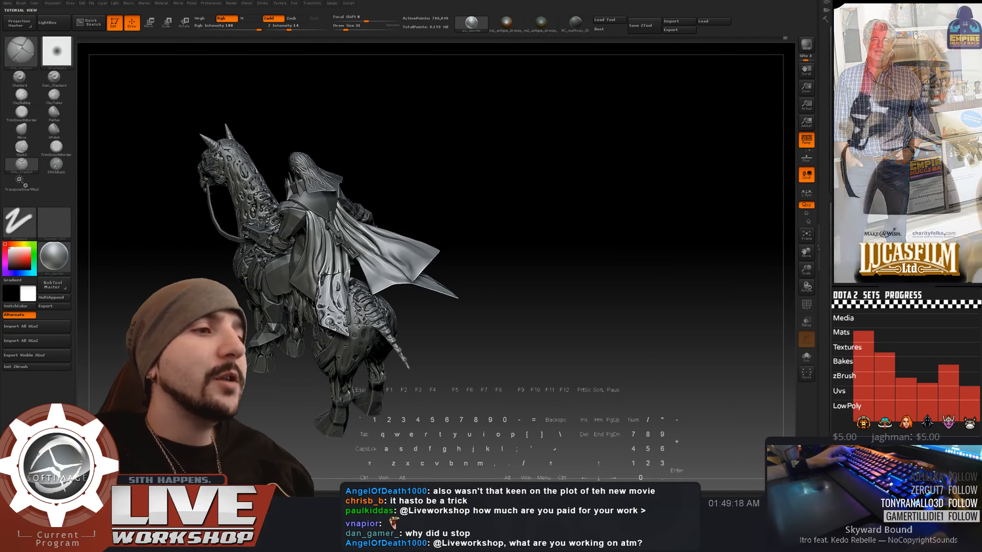
- Switch to Softimage, show the Default_Items layer and view the low-poly rider and mount from the front
key(alt+Tab)
right_drag(455, 176, 497, 192)
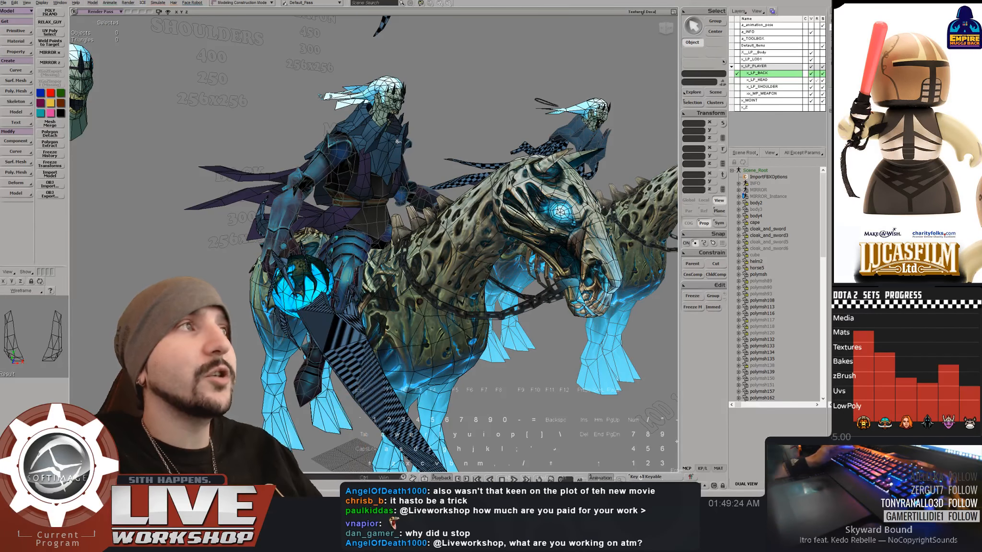
mouse_move(384, 143)
right_down()
mouse_move(324, 149)
mouse_move(314, 154)
mouse_move(352, 149)
mouse_move(301, 167)
mouse_move(234, 170)
right_up()
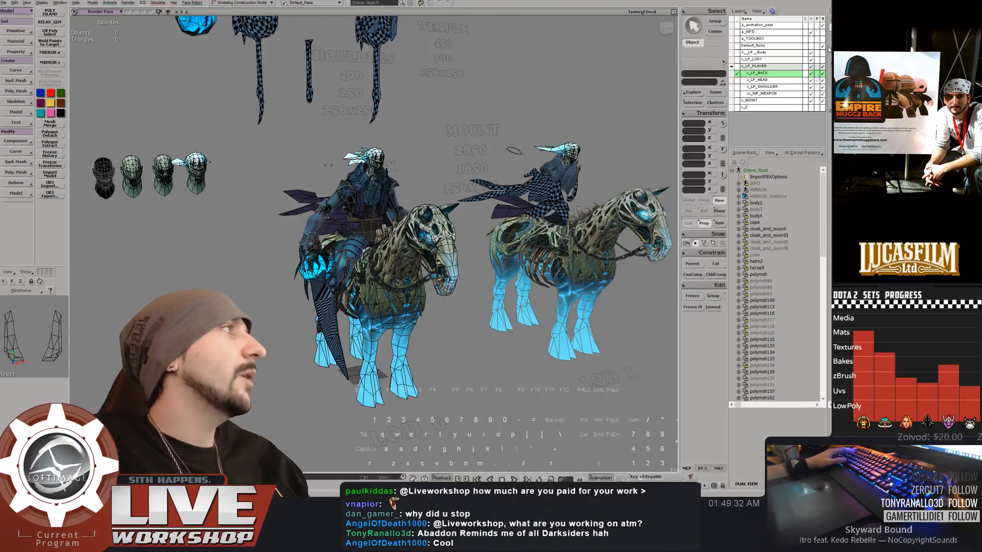
click(811, 46)
right_drag(432, 216, 355, 220)
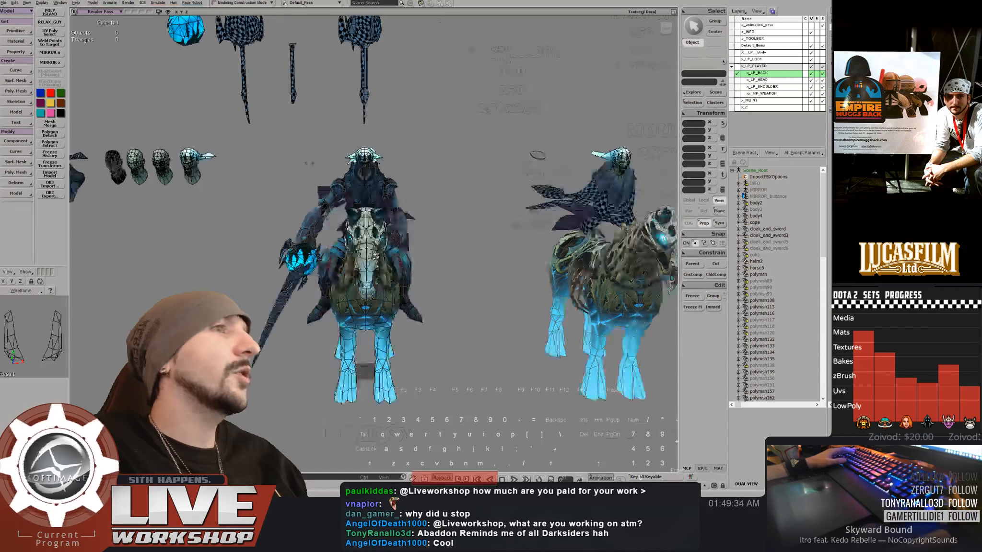
- Select the default Dota rider and horse beside the custom models, frame them in view and clear the selection
drag(268, 225, 410, 230)
key(space)
drag(571, 119, 669, 307)
key(shift+f)
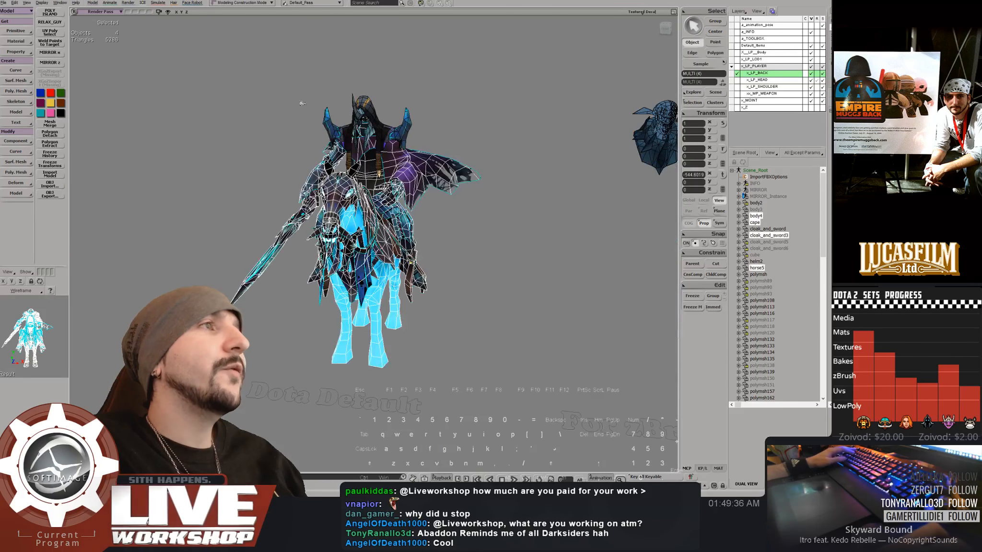
click(301, 102)
- Compare the default Dota mounted rider with the custom skeletal mount and rider from several sides
middle_drag(307, 159, 365, 178)
right_drag(383, 179, 357, 211)
middle_drag(357, 211, 326, 207)
drag(326, 207, 282, 168)
middle_drag(283, 169, 380, 212)
right_drag(381, 211, 348, 212)
right_drag(343, 128, 389, 160)
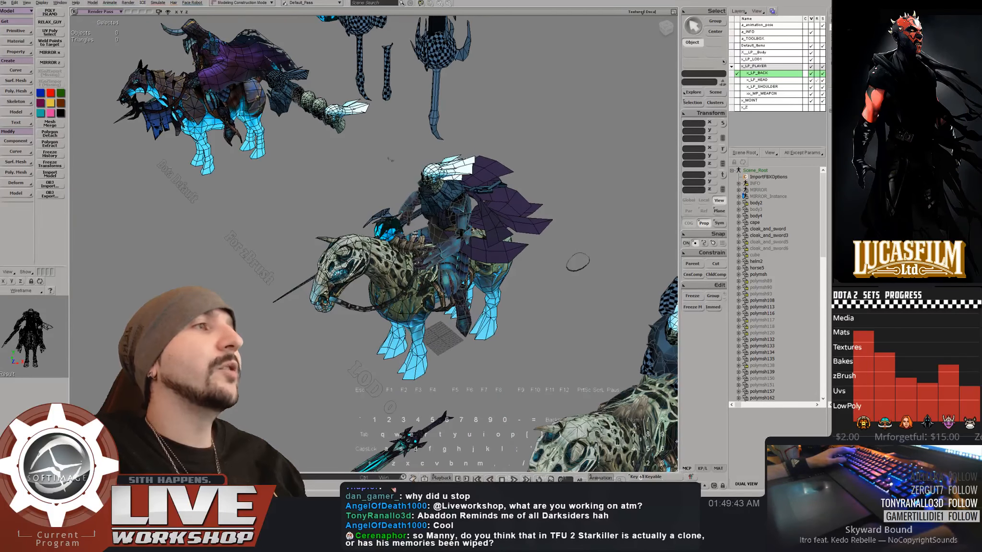
right_drag(415, 235, 448, 247)
key(space)
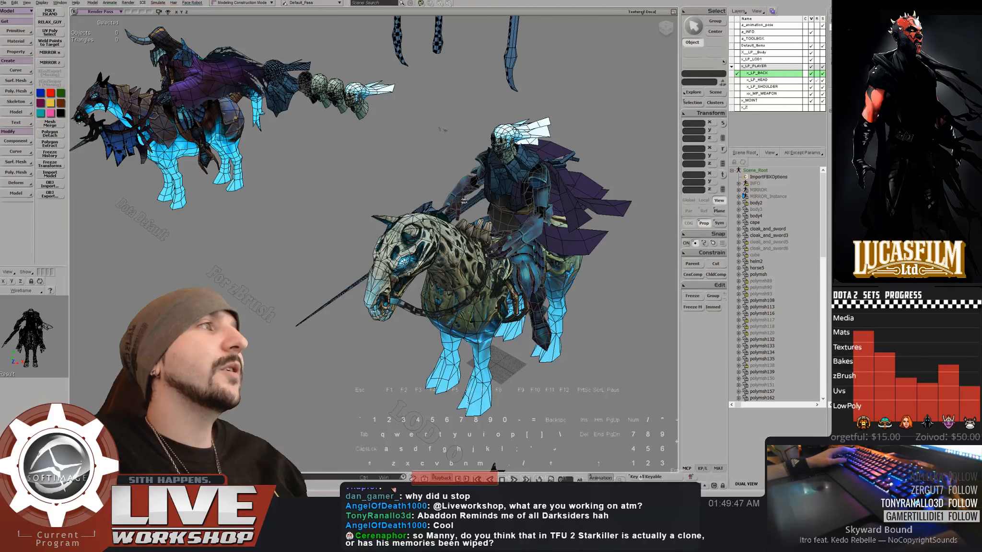
- Inspect the custom mount's skull and chest, and select the sword in the rider's hand
right_drag(463, 201, 482, 210)
scroll(443, 205, up, 4)
scroll(442, 204, down, 3)
scroll(443, 205, down, 3)
drag(482, 211, 384, 214)
mouse_move(384, 214)
right_down()
mouse_move(369, 204)
mouse_move(391, 198)
right_up()
click(362, 199)
scroll(391, 198, up, 3)
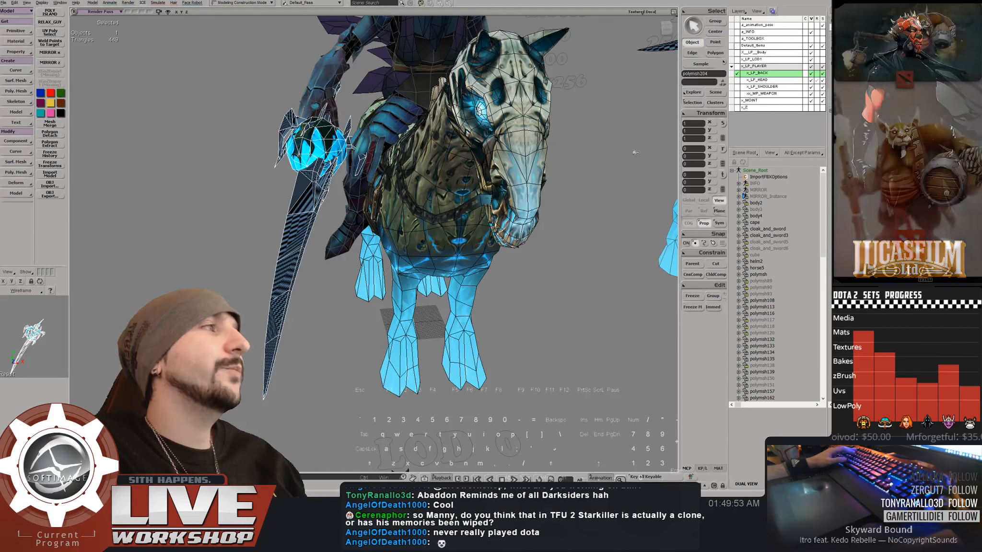
- Save the scene and check its file name among the recent scenes
scroll(441, 141, down, 3)
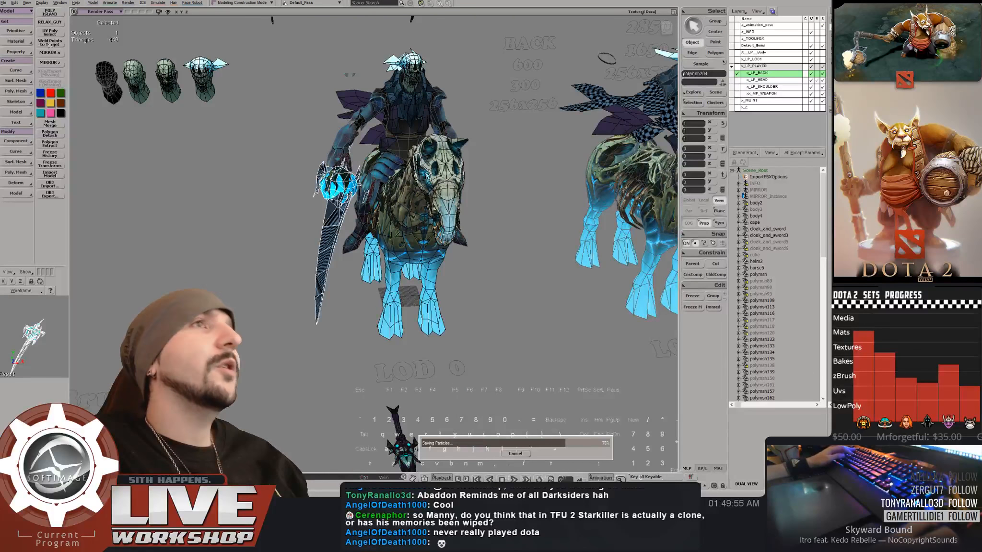
click(4, 3)
mouse_move(34, 172)
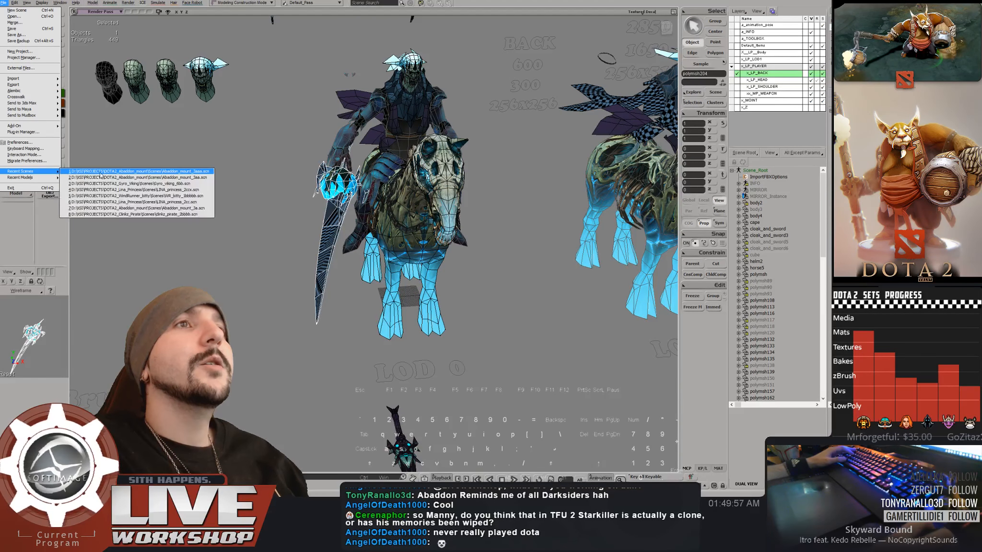
click(112, 172)
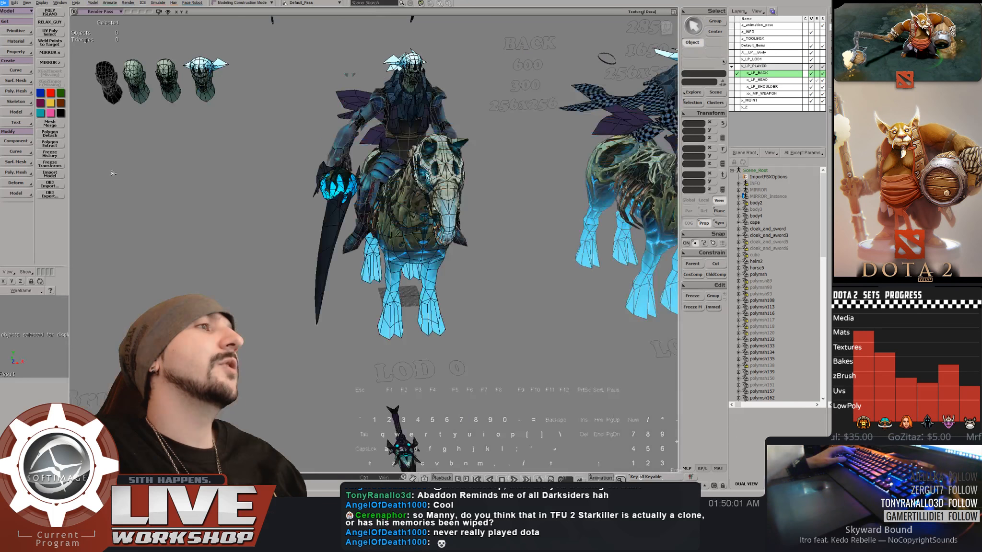
- Hide the checker pattern on the sword next to the blue orb and clear the selection
right_drag(475, 121, 450, 111)
drag(451, 110, 426, 262)
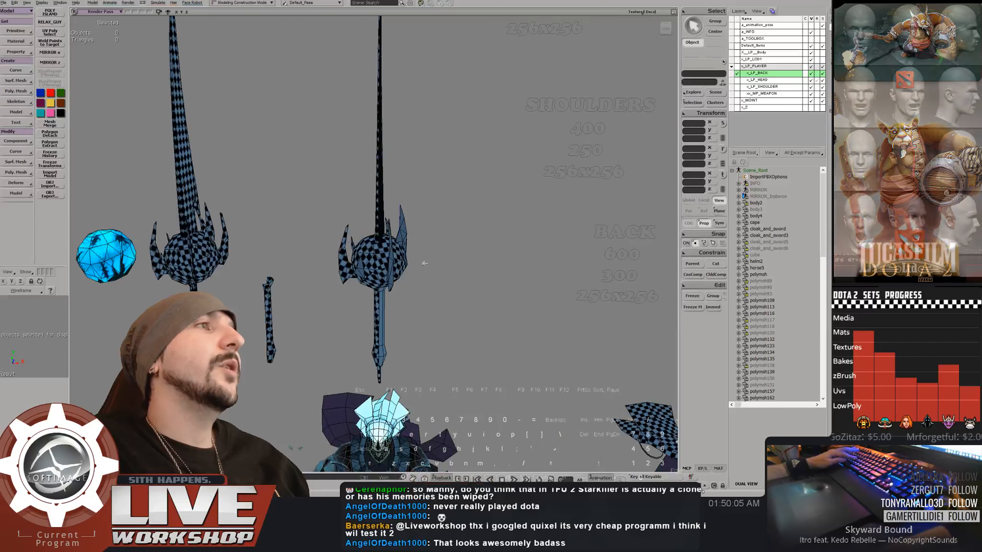
click(407, 255)
right_drag(425, 237, 369, 221)
click(312, 261)
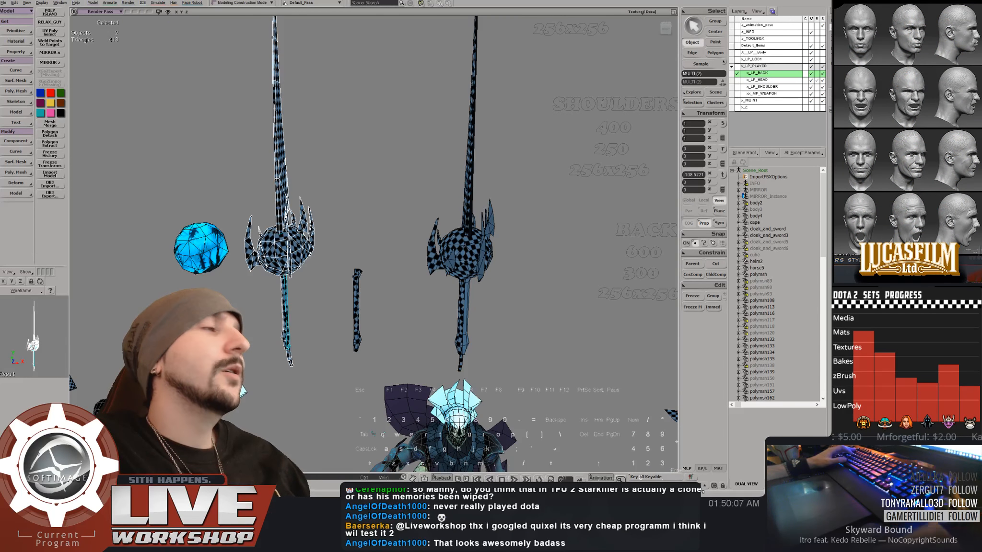
key(h)
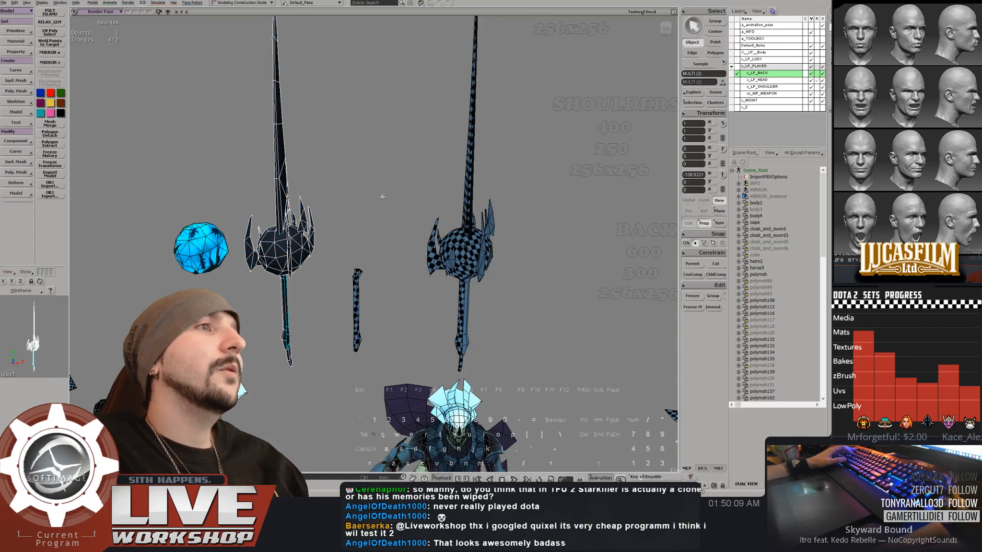
click(384, 197)
right_drag(383, 197, 334, 218)
key(f)
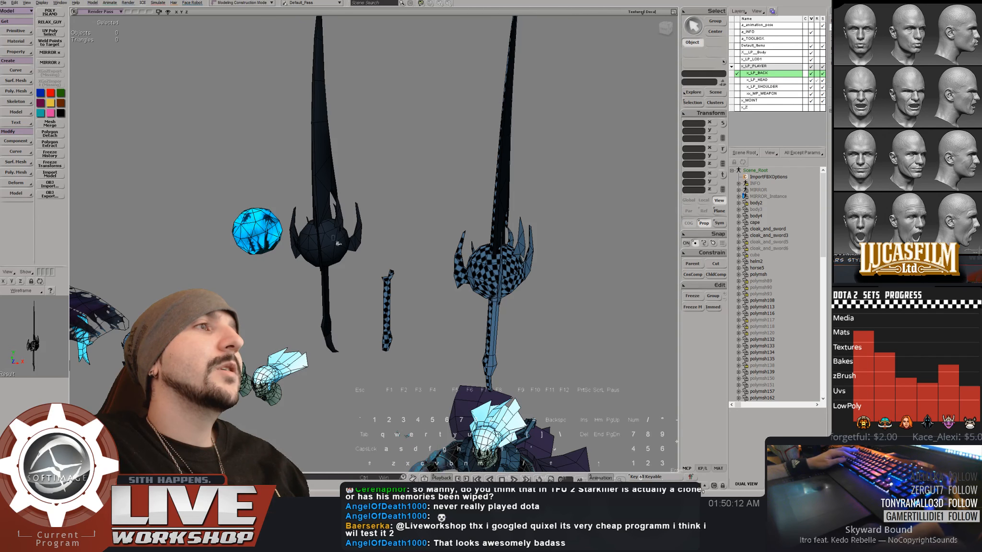
- Frame the sword's round guard for a close look, clear the selection and return to the mounted rider
click(336, 240)
key(f)
click(537, 215)
middle_drag(537, 215, 456, 202)
mouse_move(456, 201)
right_down()
mouse_move(368, 202)
mouse_move(467, 204)
right_up()
middle_drag(467, 204, 463, 193)
drag(463, 193, 439, 206)
right_drag(439, 207, 399, 220)
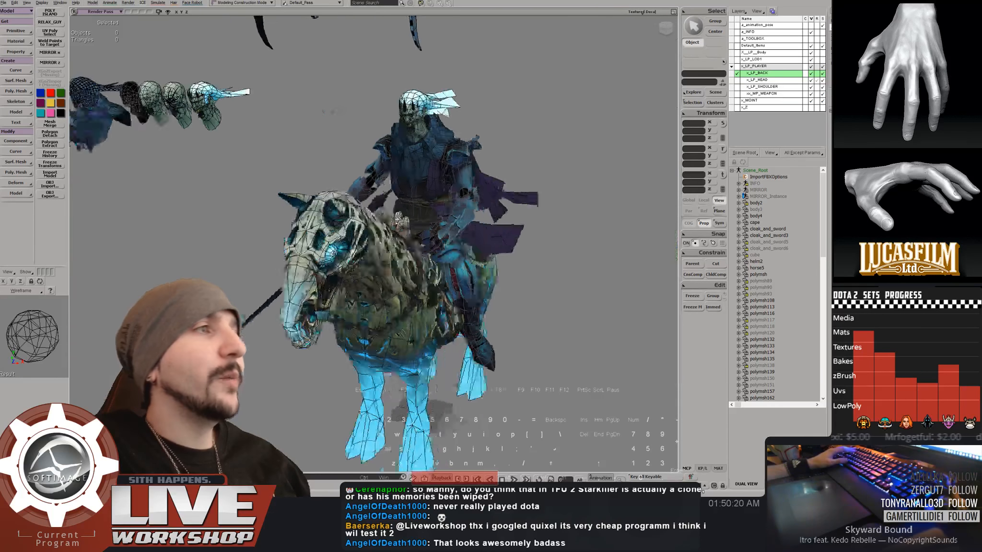
- Examine the textured rider, cape and skeletal horse from the front and side alongside the default mount
drag(399, 220, 389, 185)
middle_drag(389, 184, 414, 202)
right_drag(413, 202, 566, 213)
middle_drag(566, 213, 484, 216)
right_drag(485, 216, 352, 211)
middle_drag(353, 211, 415, 206)
drag(415, 207, 405, 264)
middle_drag(405, 264, 316, 230)
key(F4)
key(F4)
right_drag(316, 230, 393, 163)
drag(393, 163, 407, 44)
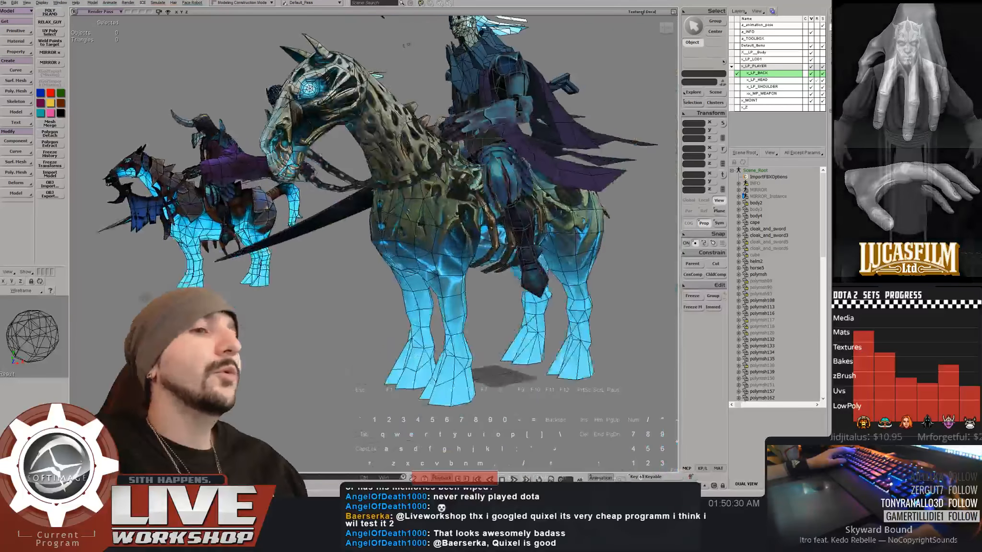
- Switch back to ZBrush and bring the rider's damaged cape into a closer view
key(alt+Tab)
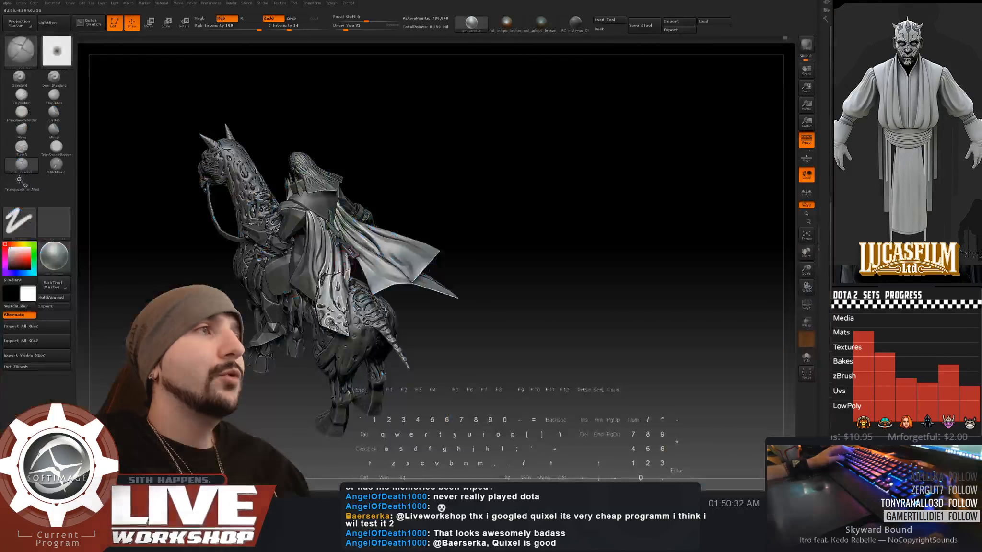
mouse_move(532, 255)
mouse_down()
mouse_move(503, 273)
mouse_move(568, 294)
mouse_move(616, 356)
mouse_up()
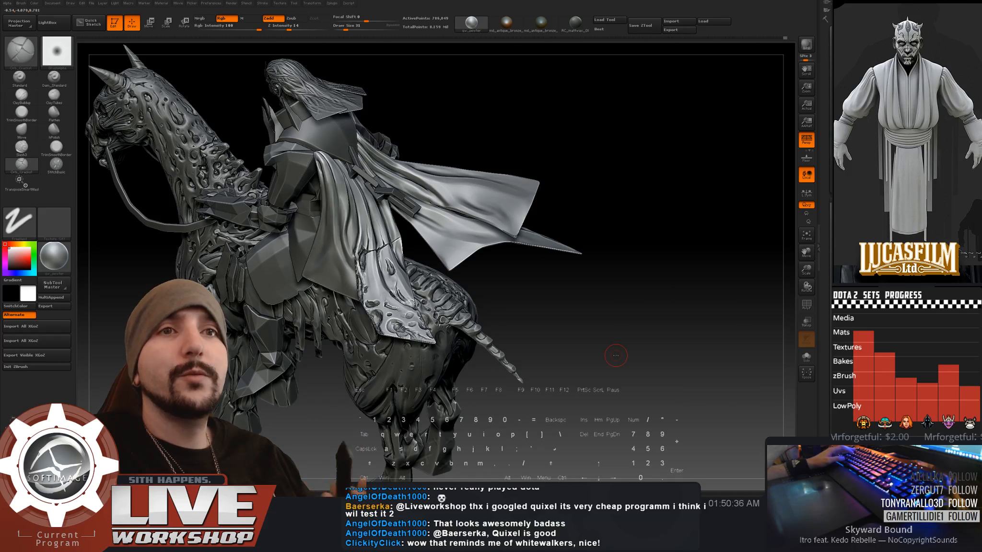